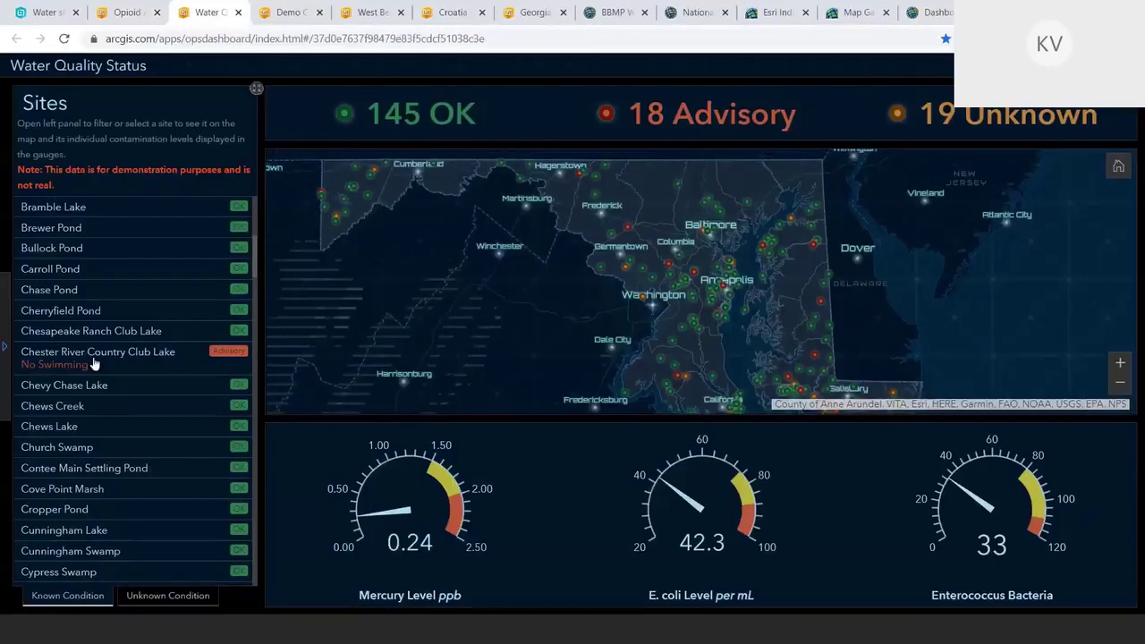
Select the Chester River Country Club Lake site in the Water Quality Status dashboard to show its location and contamination levels.
click(94, 363)
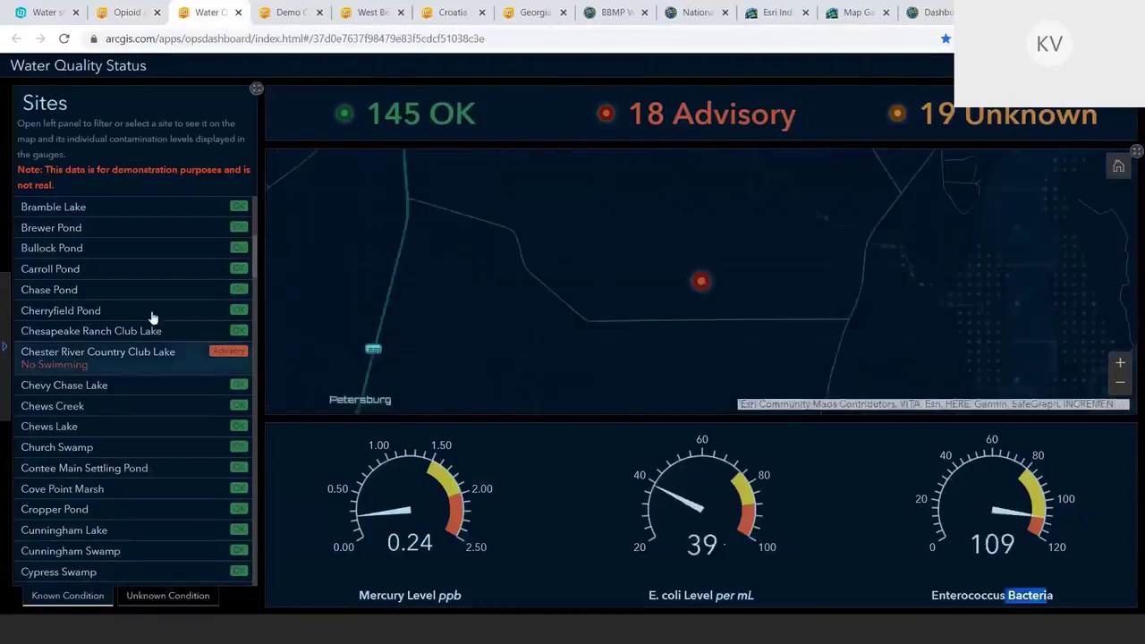
Switch to the Police Department crime dashboard and filter its data to the EPD police division.
click(280, 18)
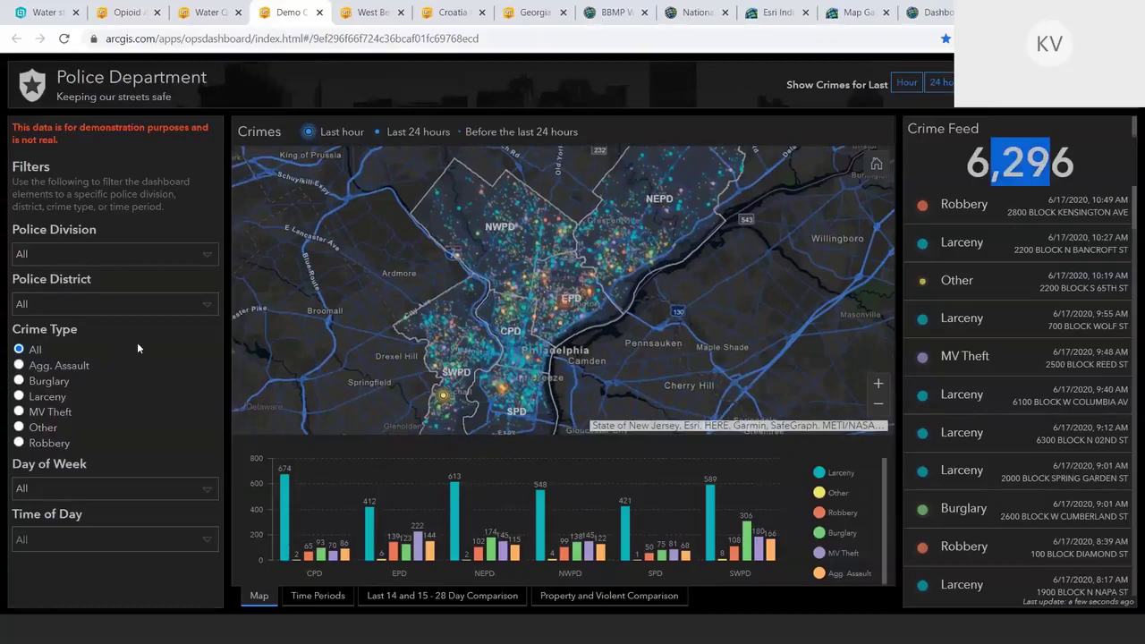
click(119, 255)
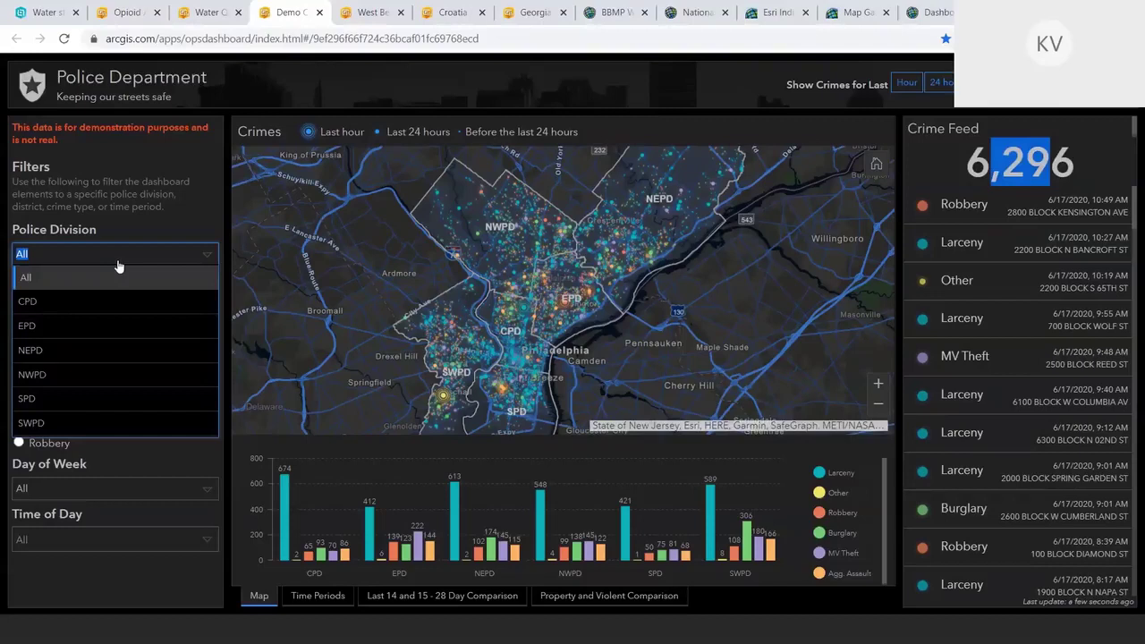
click(112, 326)
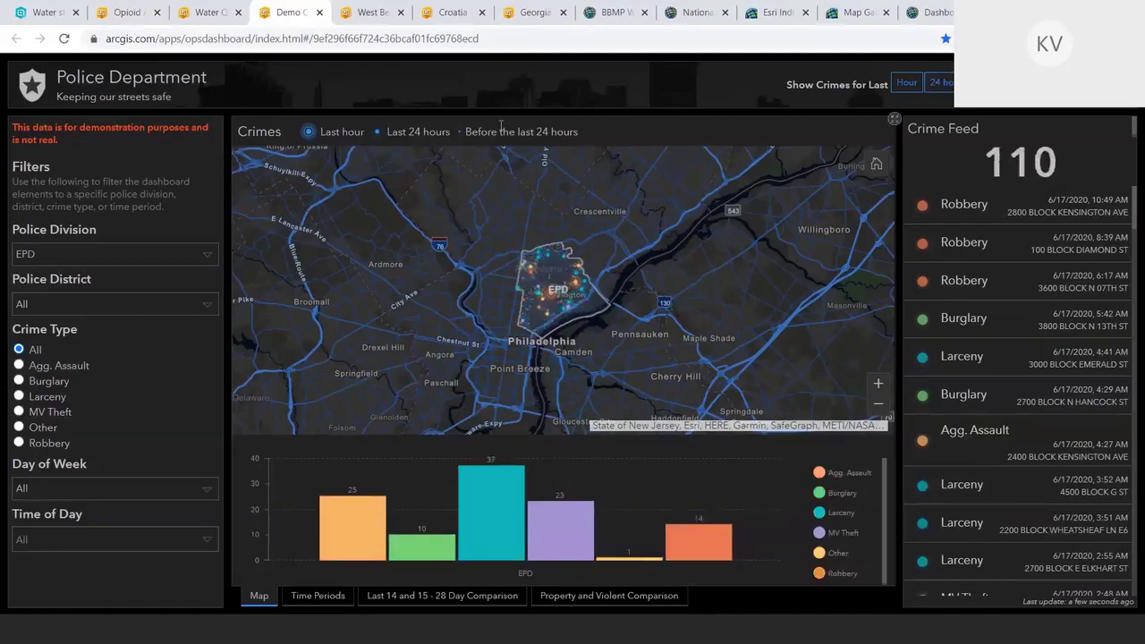
drag(486, 231, 643, 342)
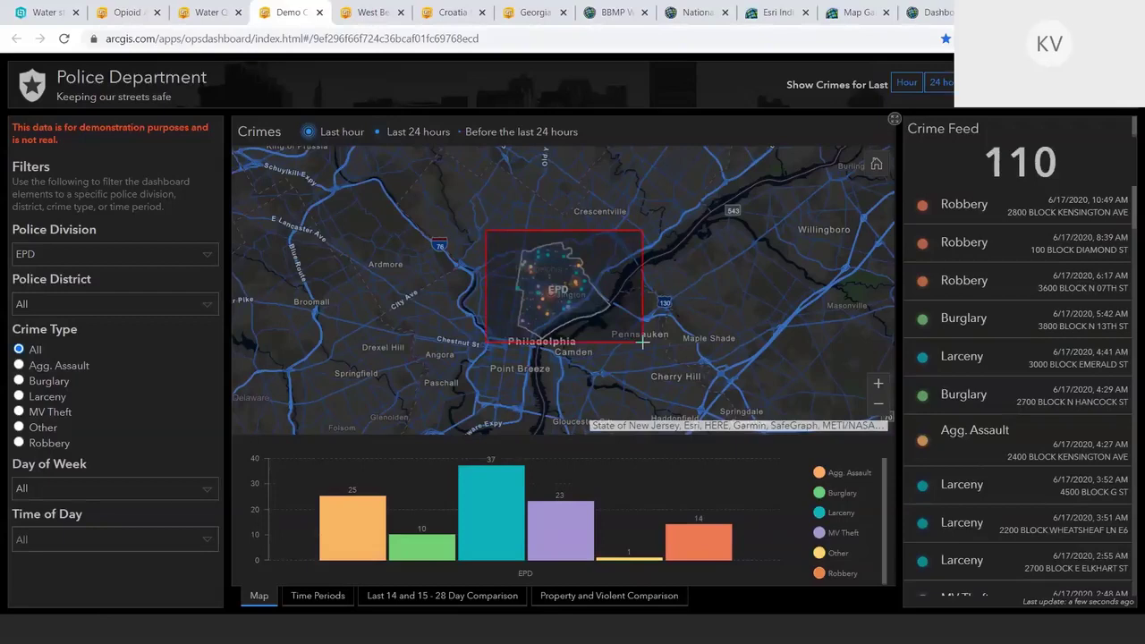
drag(642, 341, 642, 342)
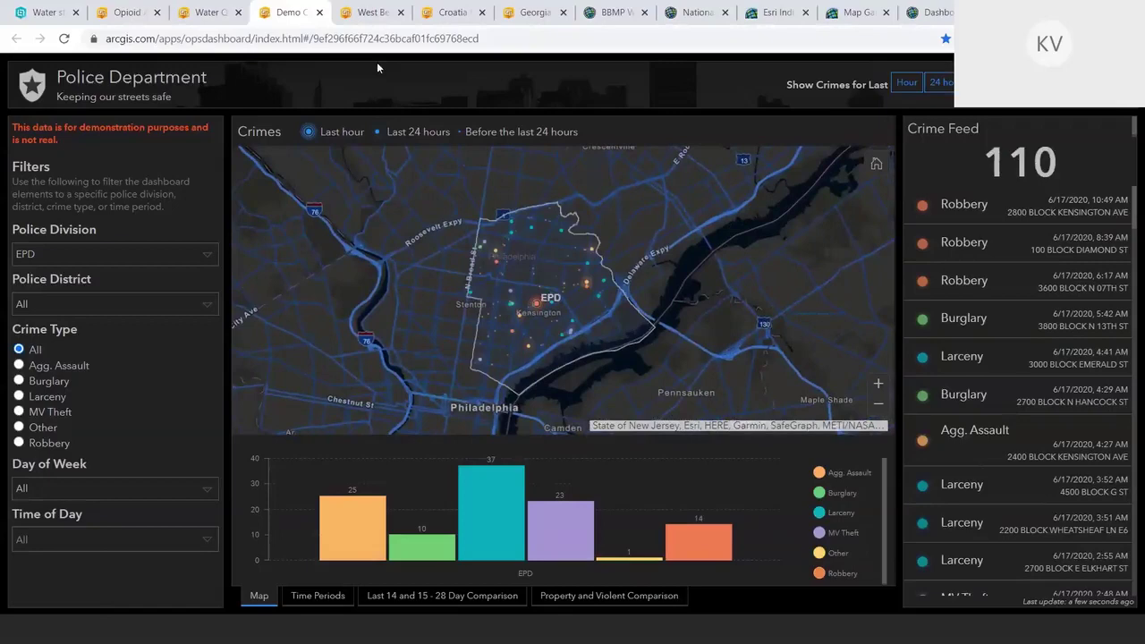
Open the West Bengal CM Dashboard and review the history and details of Agriculture & Irrigation, returning to its current figures.
click(368, 12)
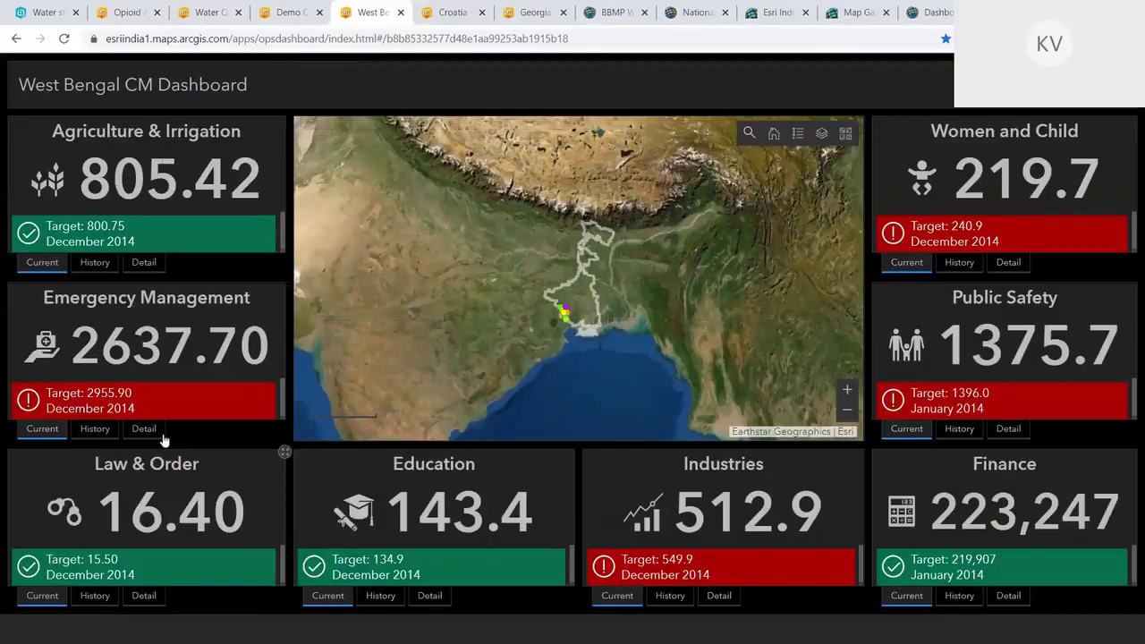
drag(86, 393, 145, 408)
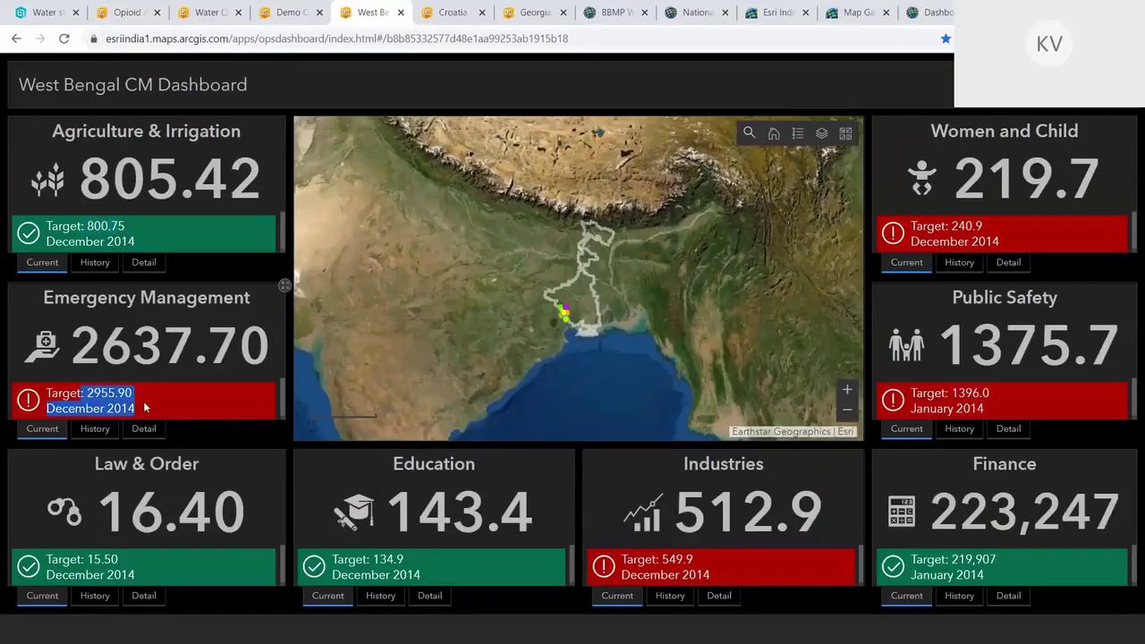
click(95, 262)
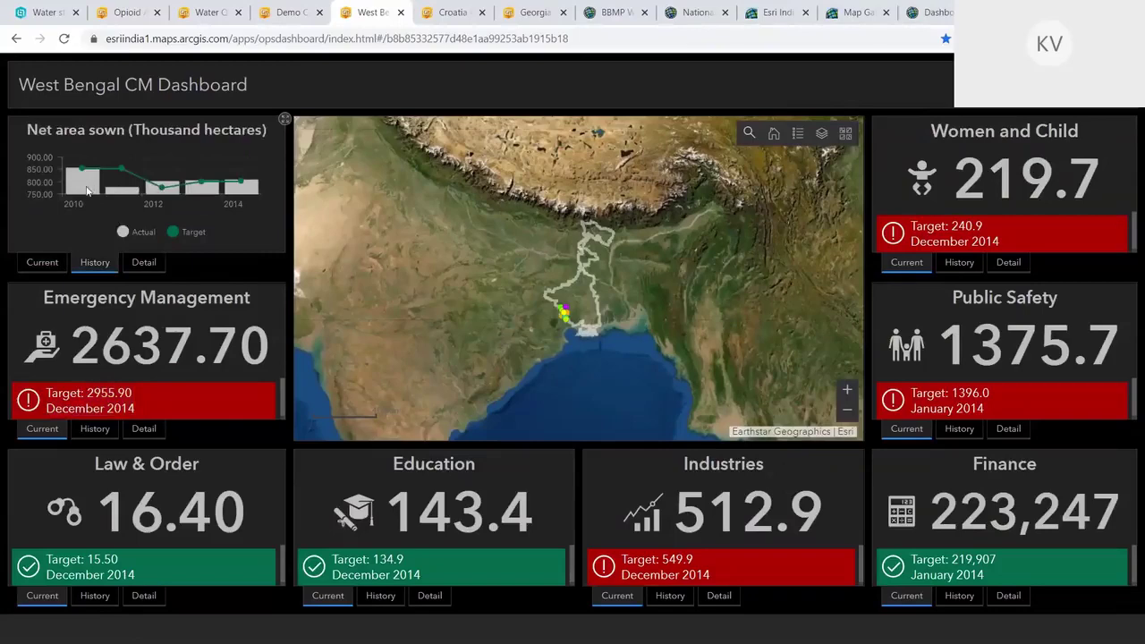
click(144, 262)
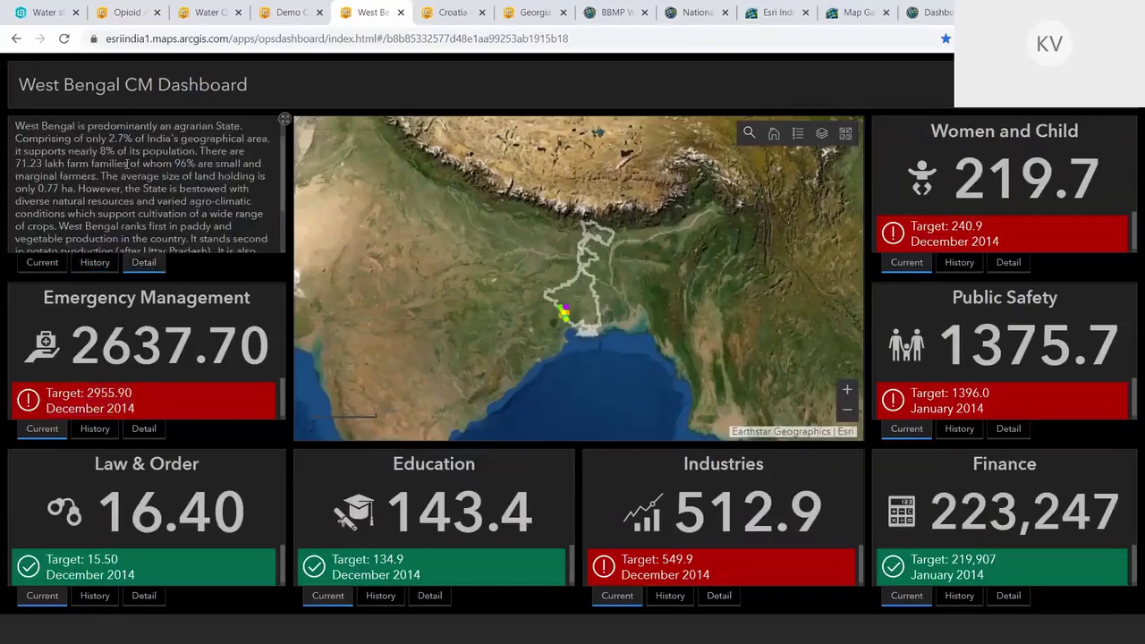
drag(109, 141, 243, 154)
scroll(130, 219, down, 2)
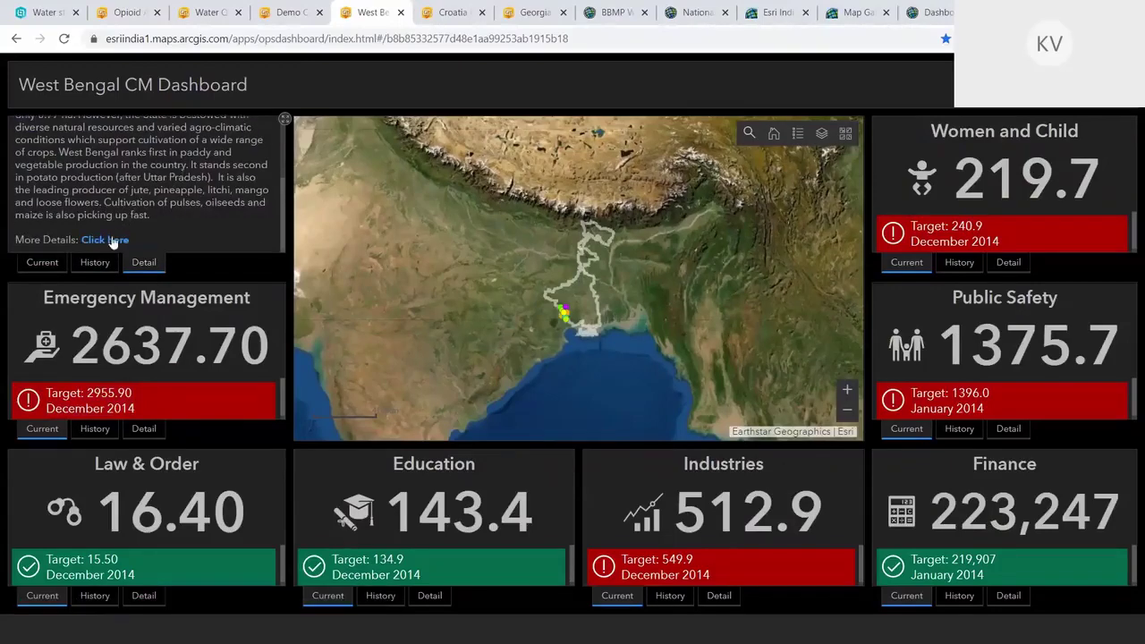
click(45, 261)
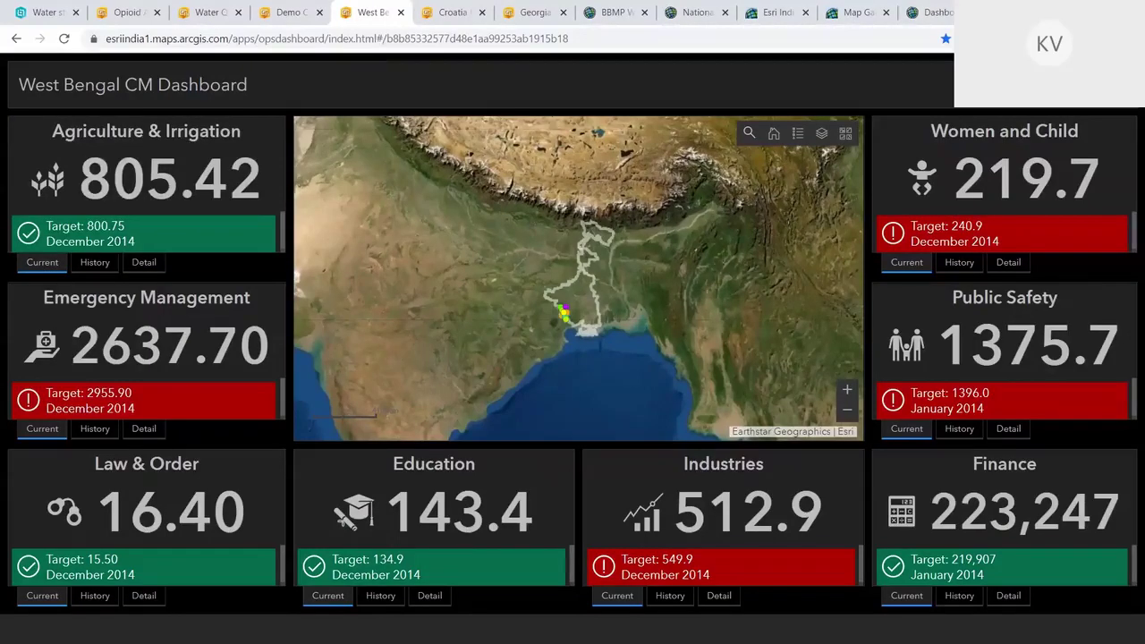
Filter the West Bengal CM Dashboard to the Paschim Medinipur district and inspect its map area and Emergency Management figure.
click(1029, 84)
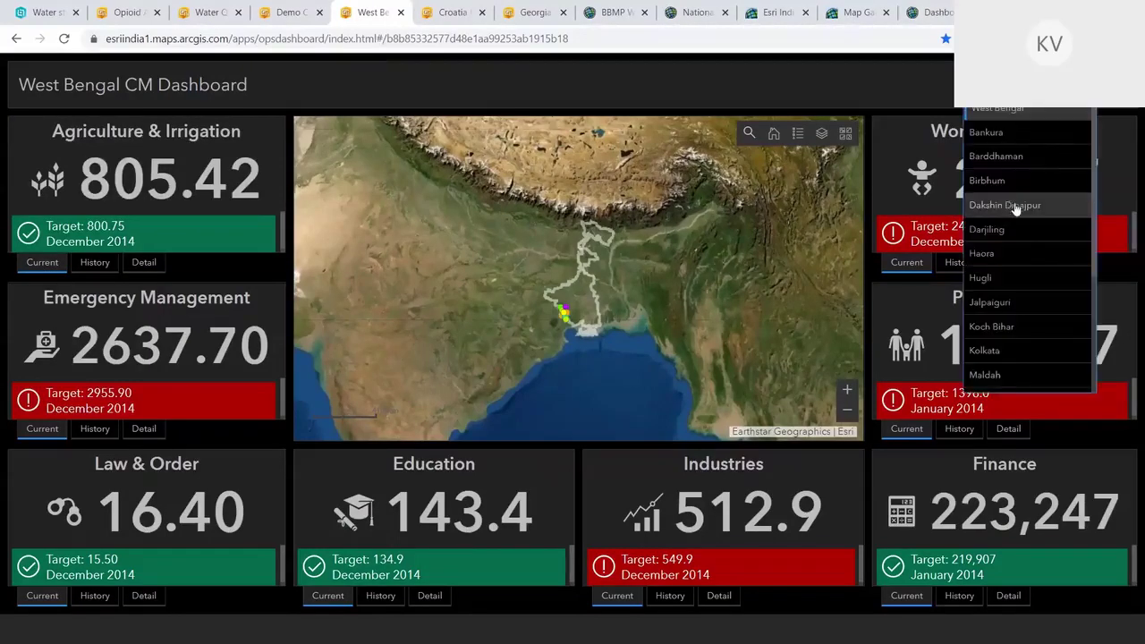
scroll(1017, 208, down, 3)
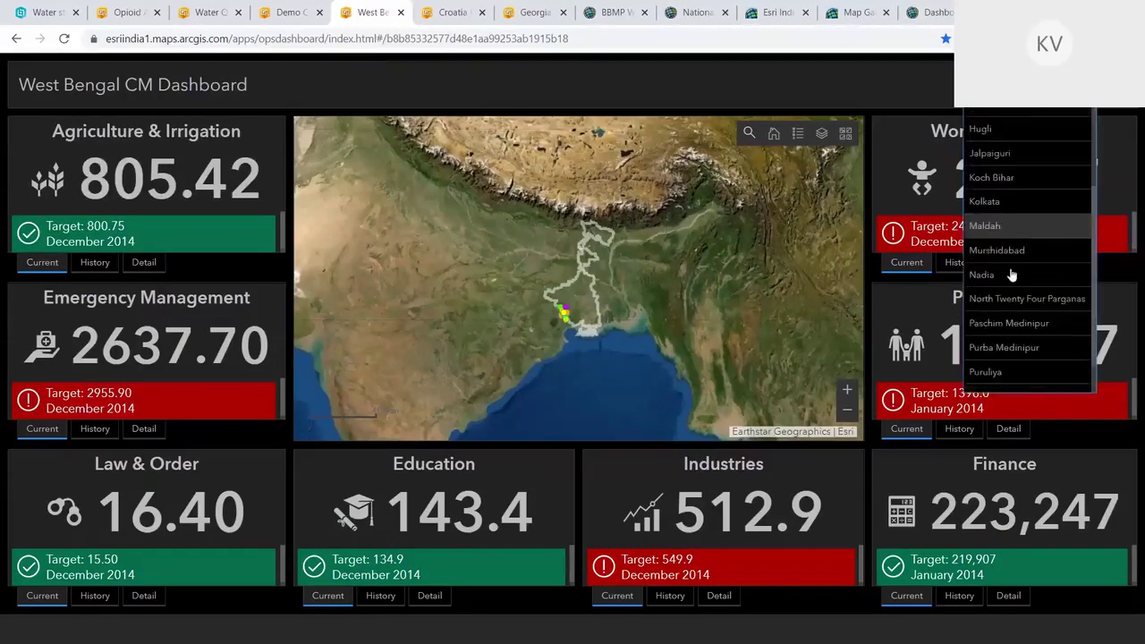
click(1005, 323)
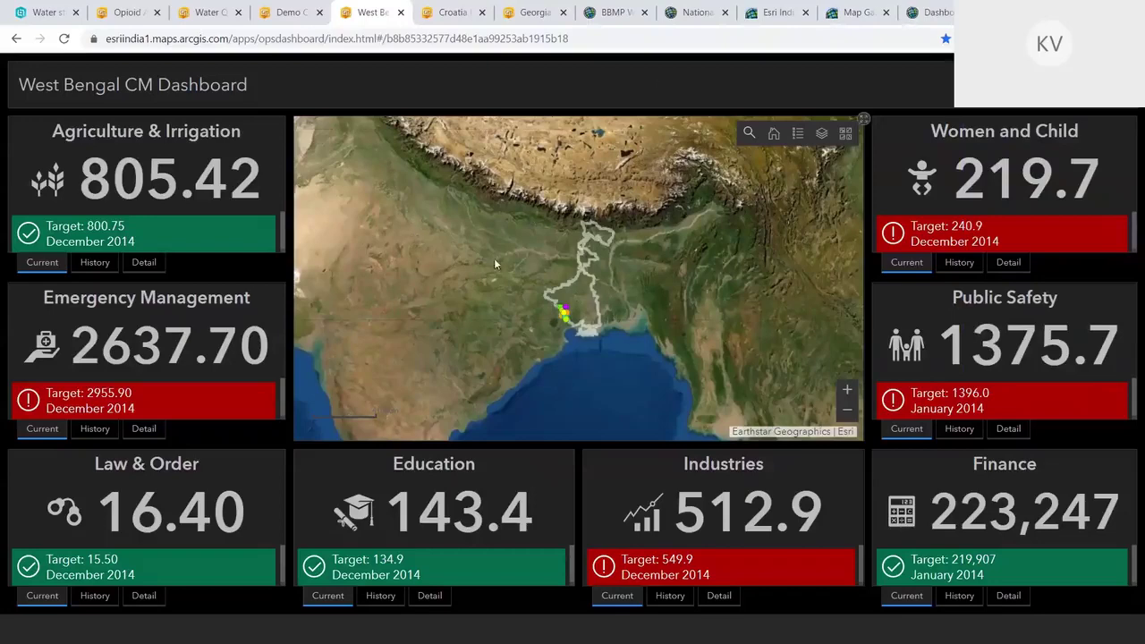
scroll(493, 257, up, 5)
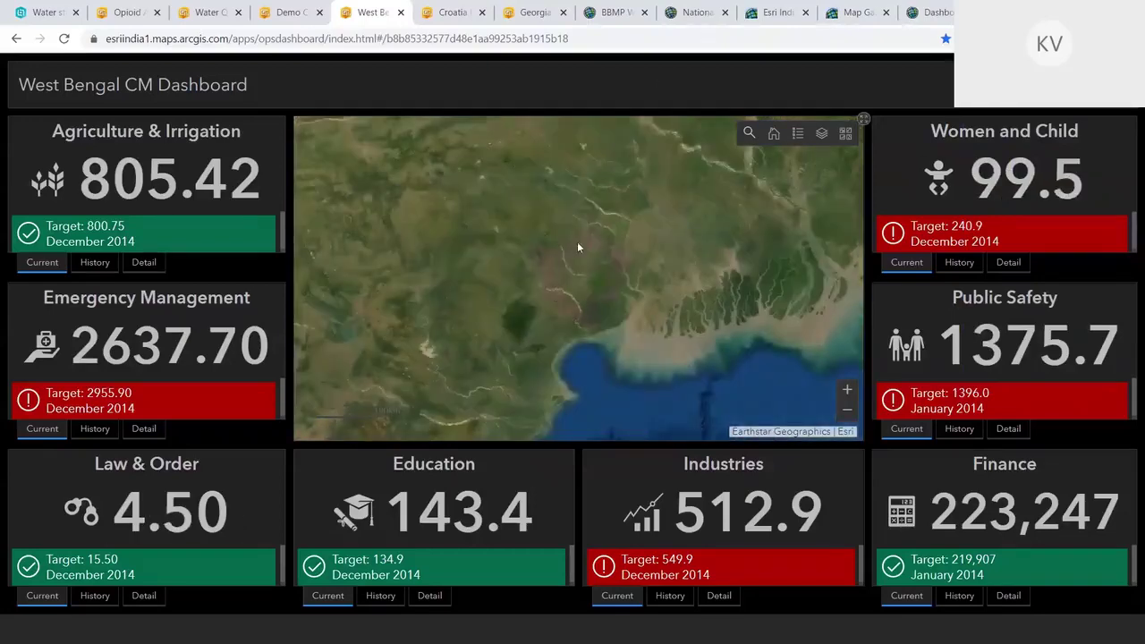
click(576, 241)
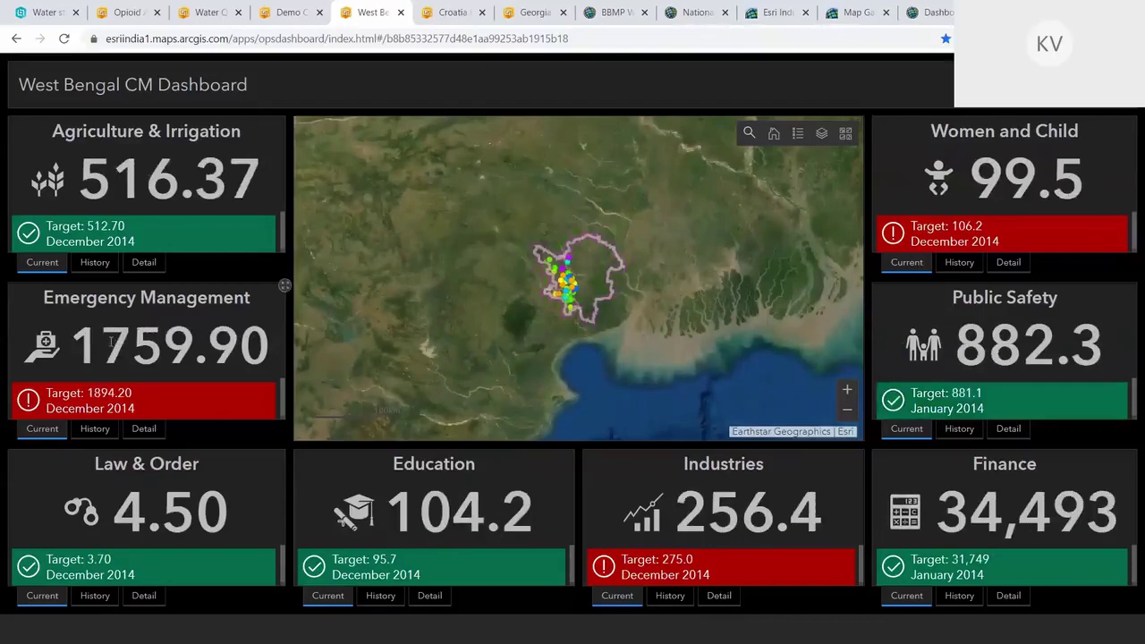
double_click(111, 343)
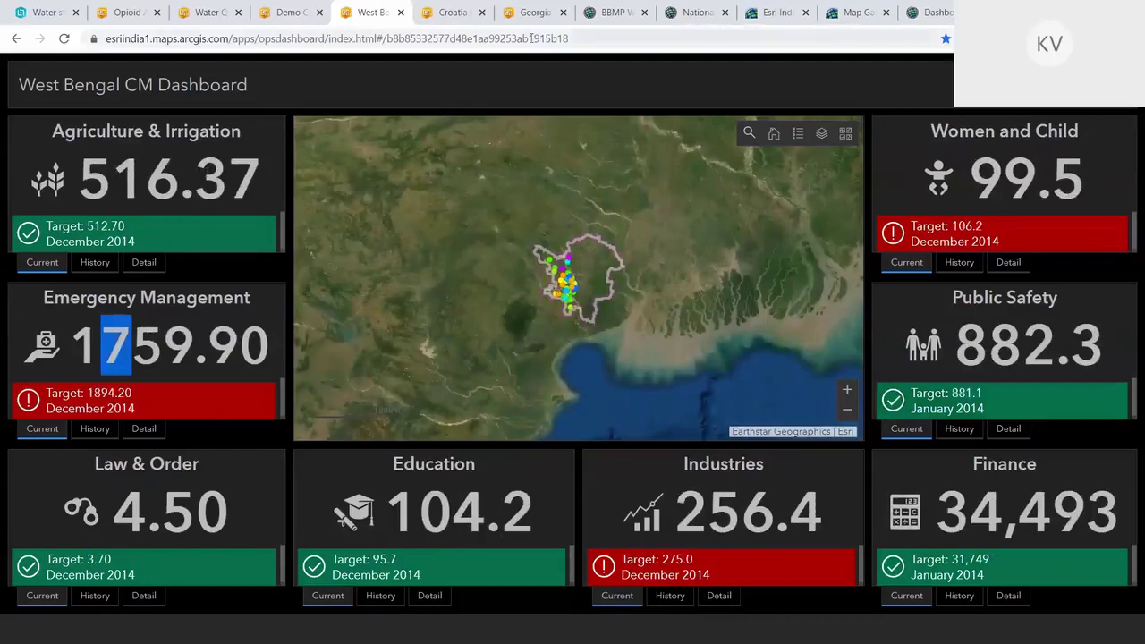
Switch to the Croatia: Evolution of the Network dashboard and examine its railway line type legend and total kilometers.
click(436, 14)
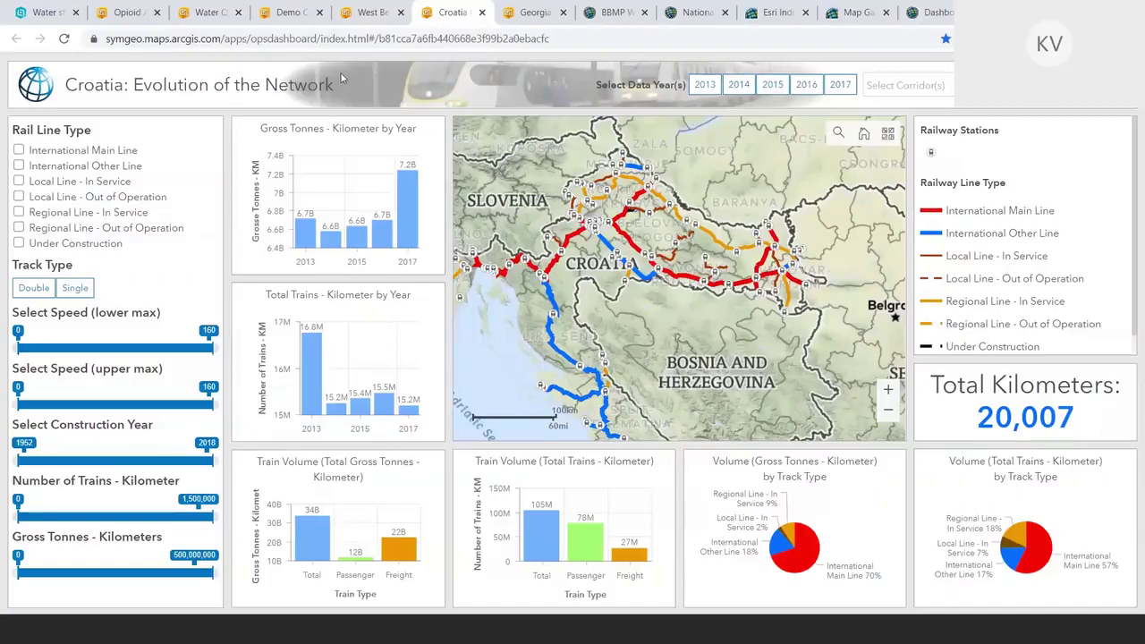
drag(980, 182, 934, 182)
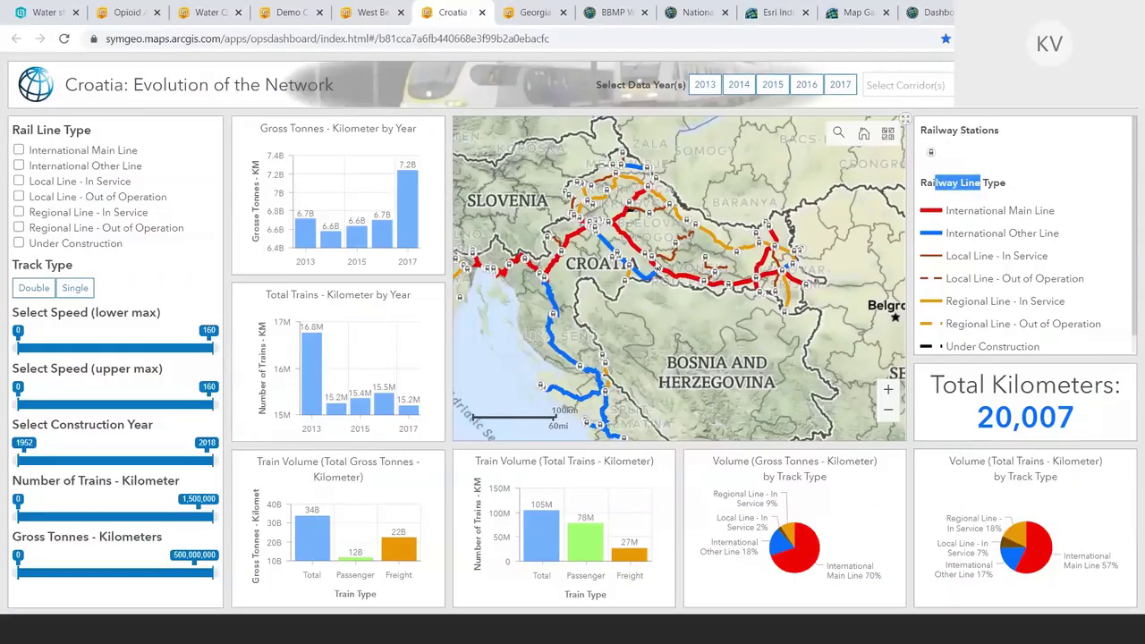
drag(960, 384, 1021, 387)
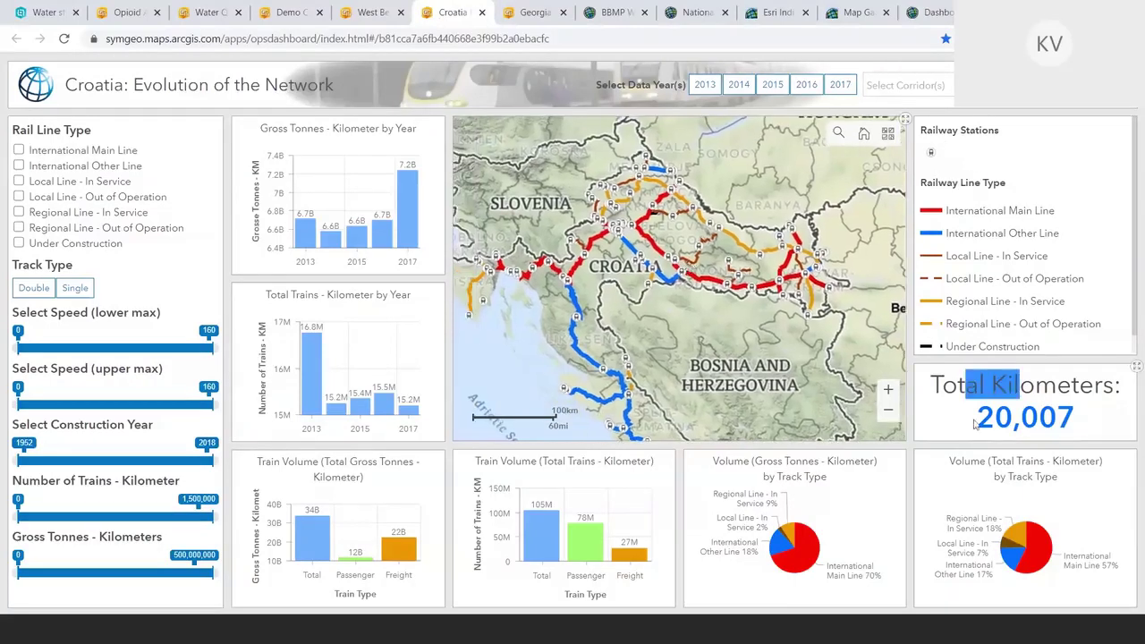
click(938, 405)
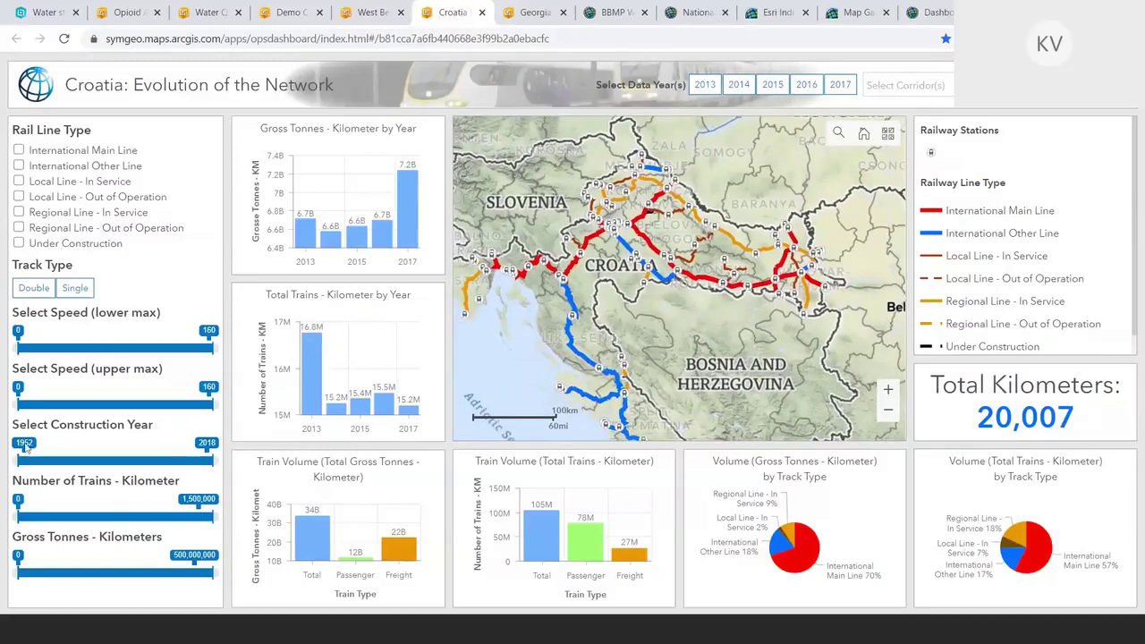
Restrict the Croatian rail network data to construction years from 1995 to 2018 and check the total kilometers.
drag(26, 449, 148, 443)
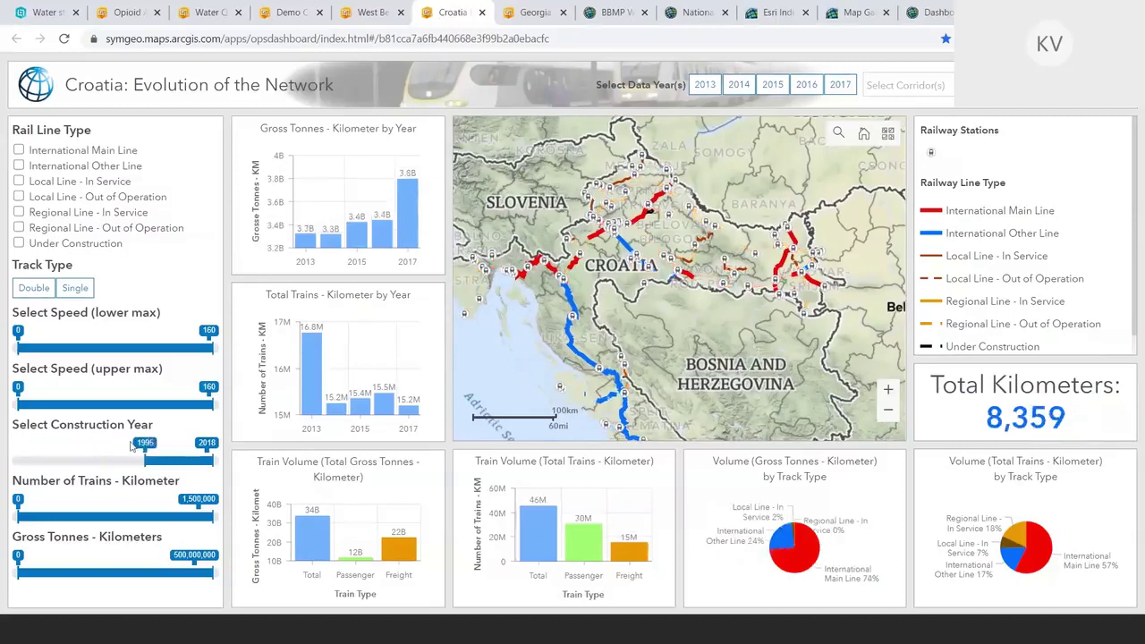
drag(1048, 418, 993, 421)
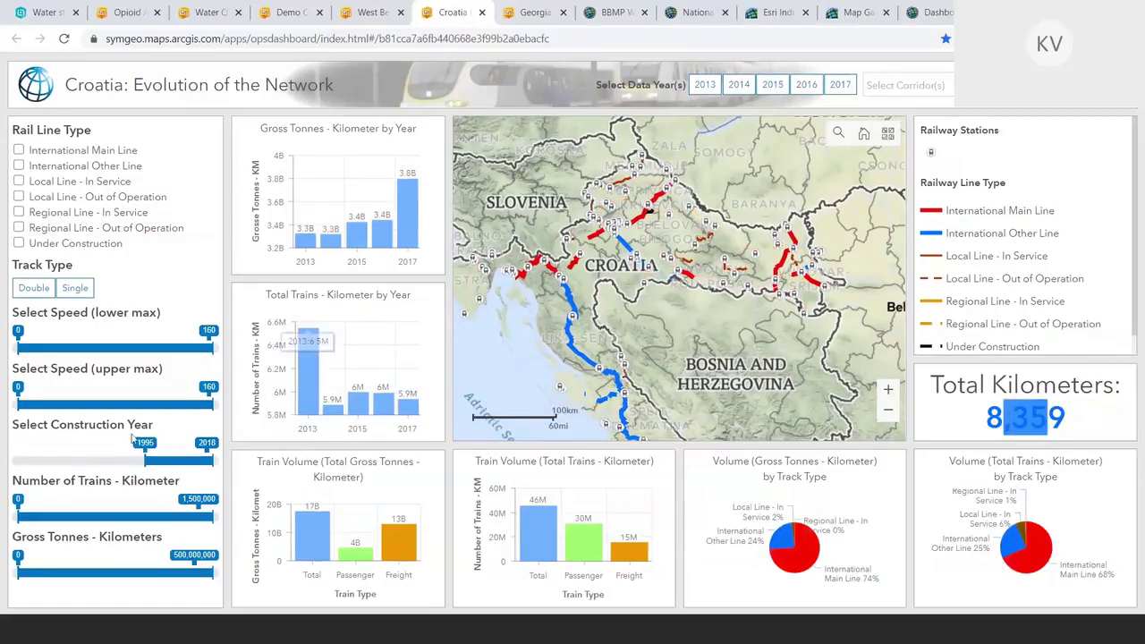
drag(110, 426, 140, 421)
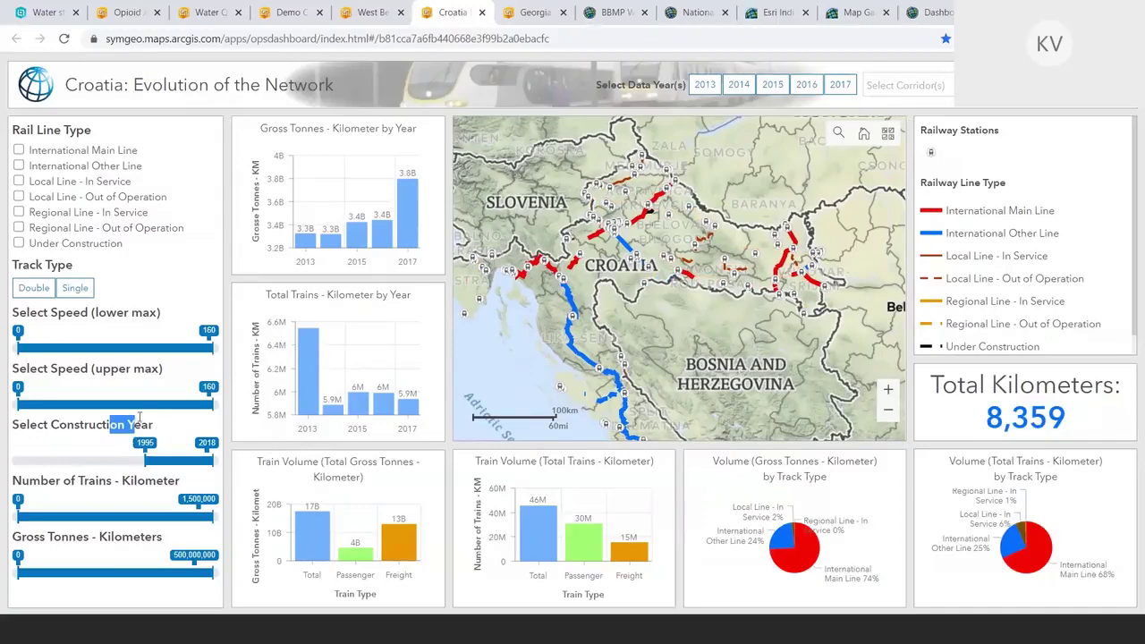
Switch to the Georgia Live Traffic Dashboard, show its weather radar and examine the area around the southeastern United States.
key(ctrl+Tab)
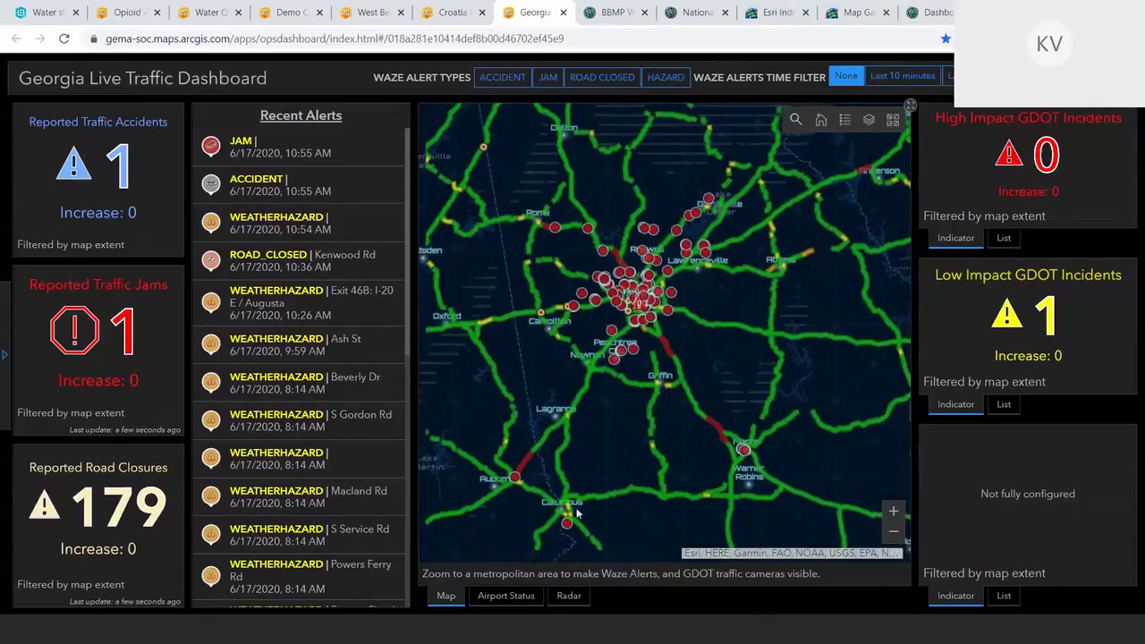
click(569, 596)
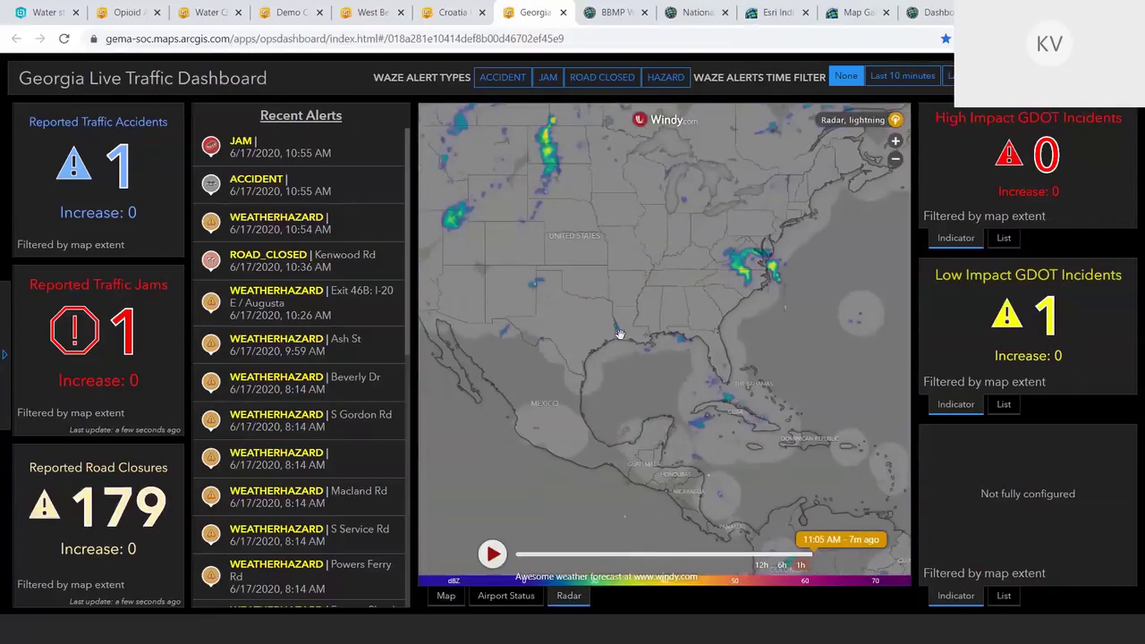
drag(711, 362, 669, 347)
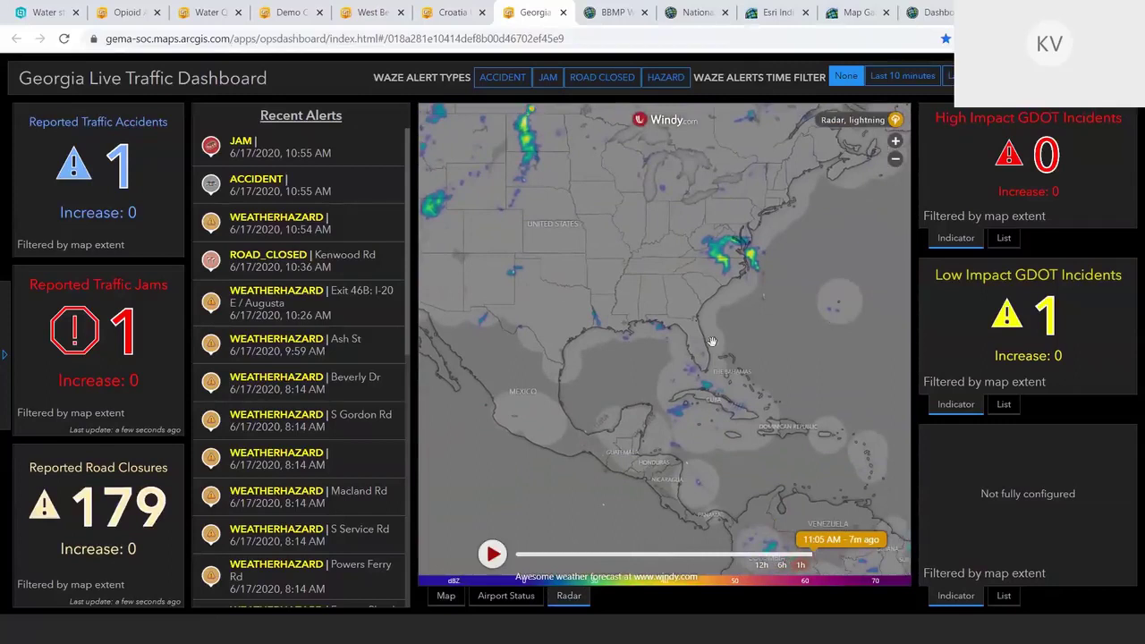
drag(713, 342, 653, 338)
scroll(658, 334, up, 1)
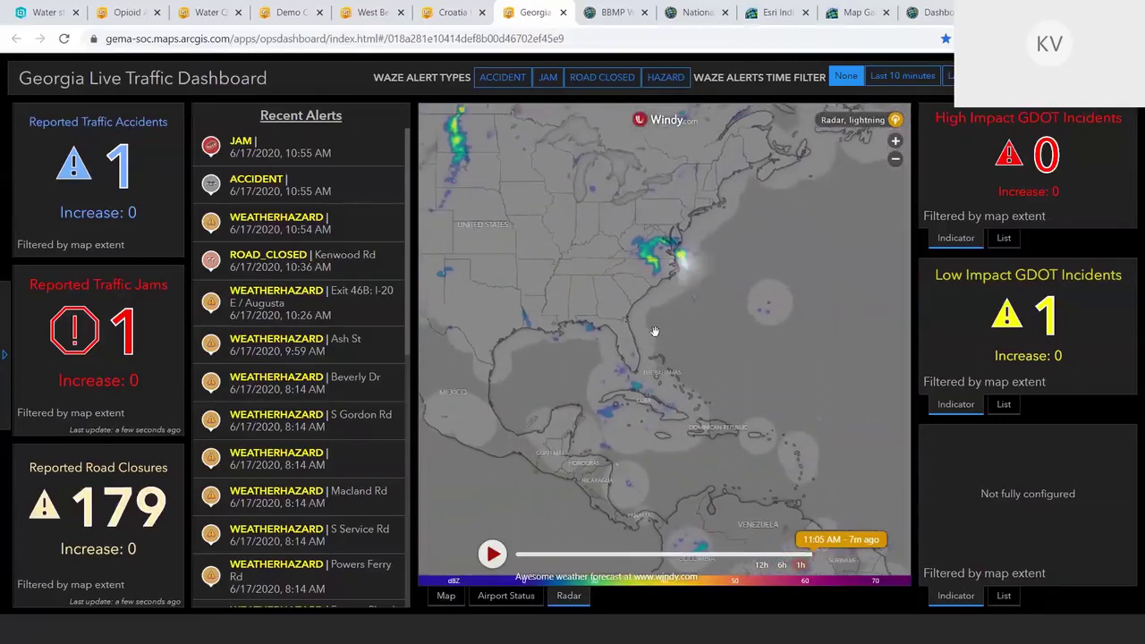
drag(663, 329, 681, 316)
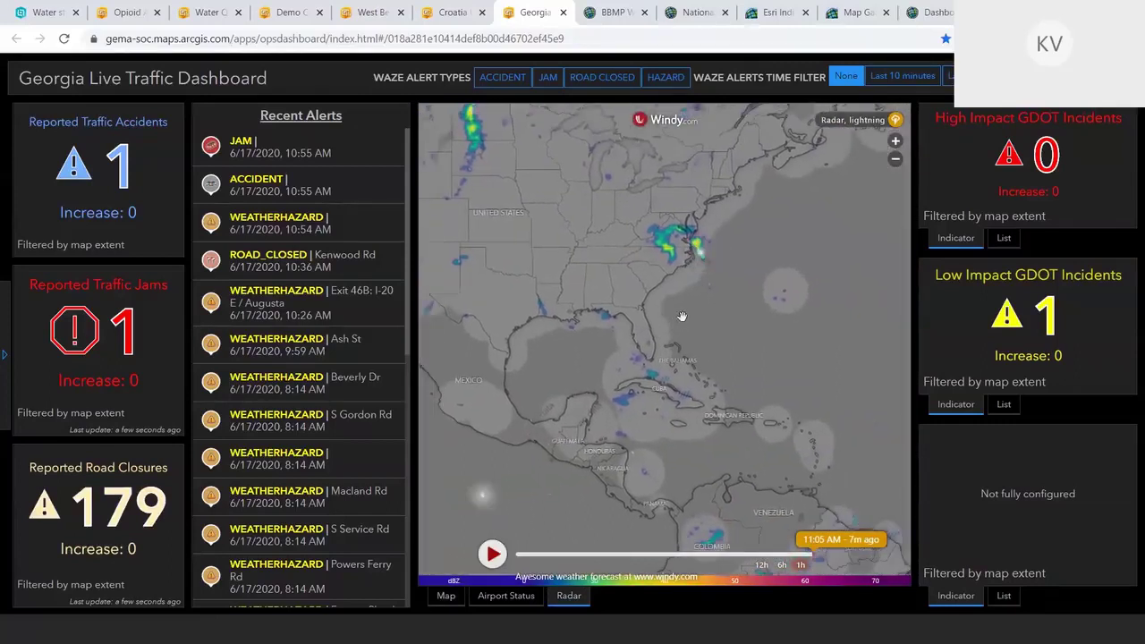
Switch to the Bruhat Bengaluru Mahanagara Palike COVID-19 site and review its case figures and patient map.
key(ctrl+Tab)
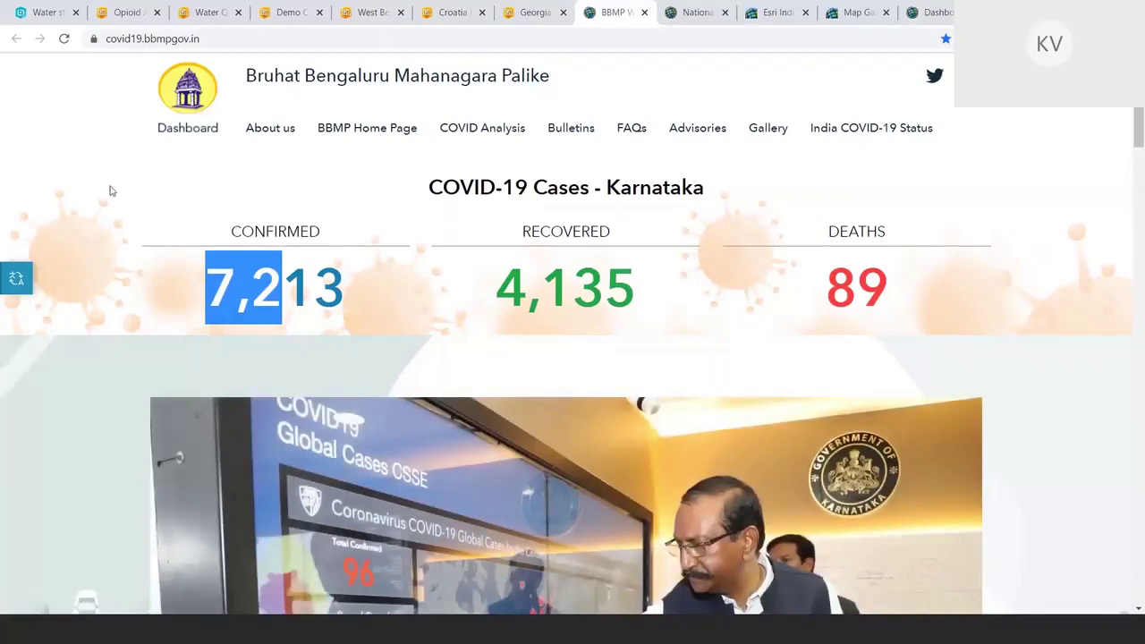
scroll(111, 191, down, 1)
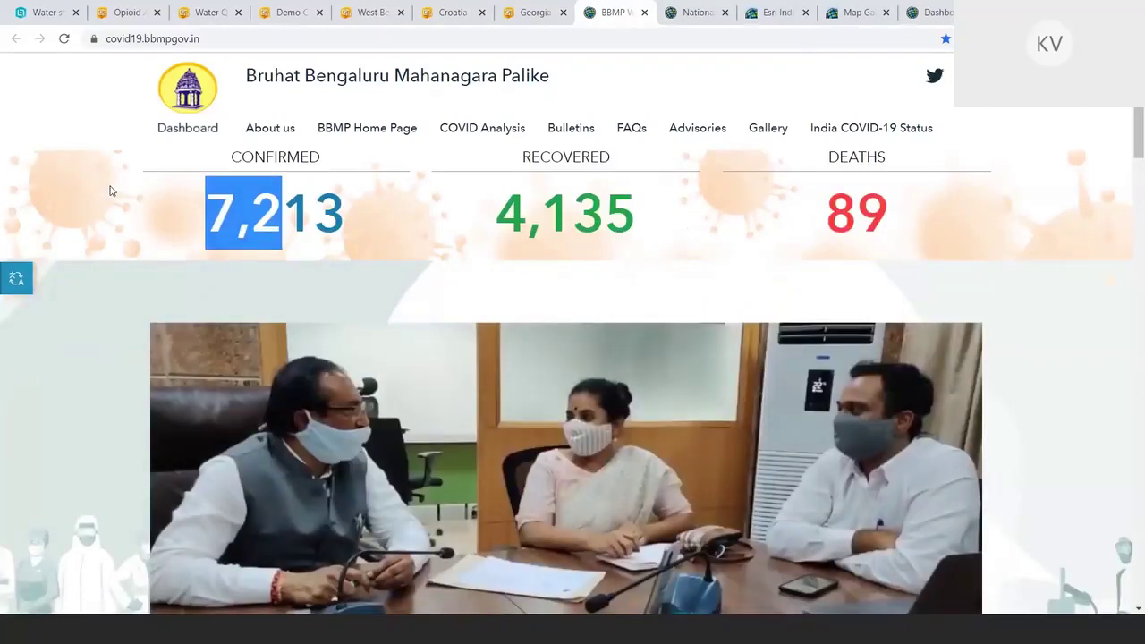
scroll(111, 191, down, 1)
scroll(110, 191, down, 4)
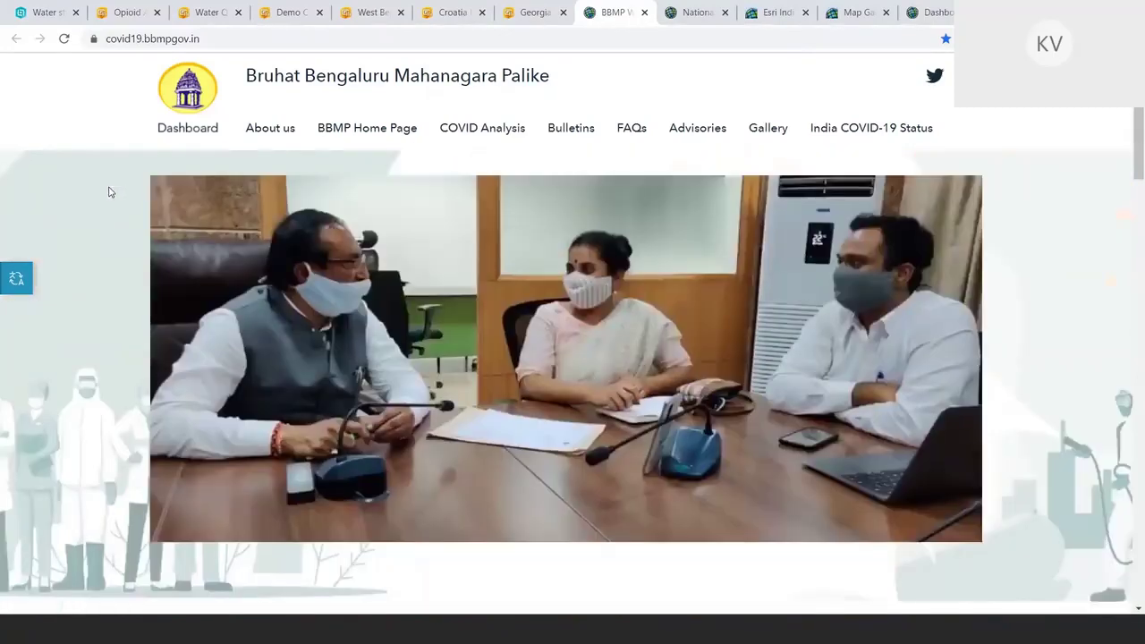
scroll(112, 199, down, 3)
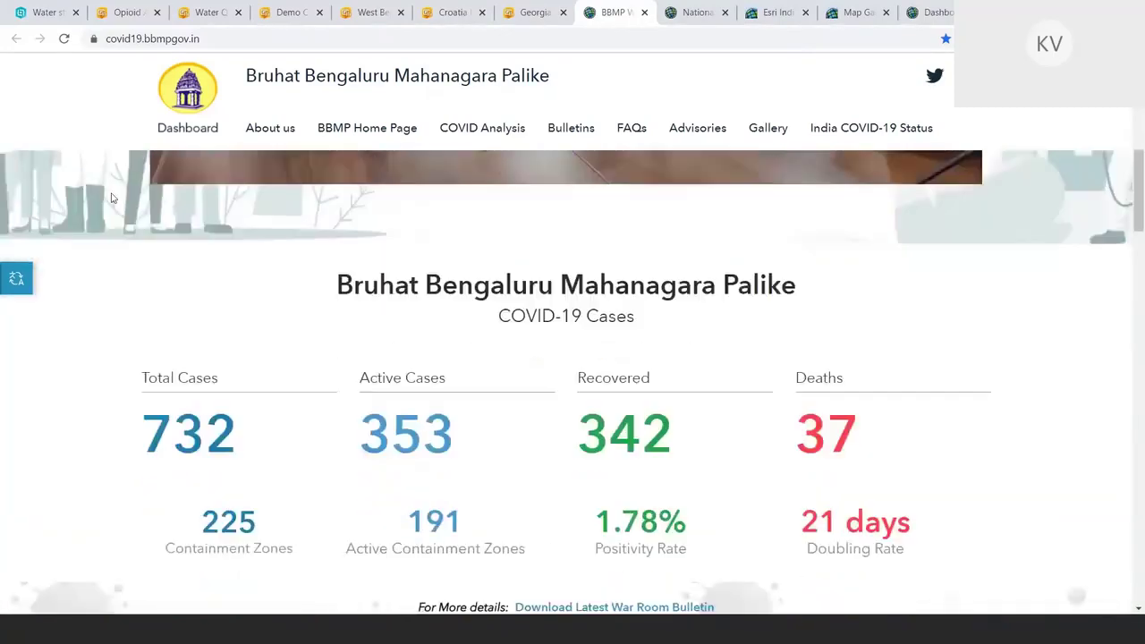
scroll(114, 201, down, 5)
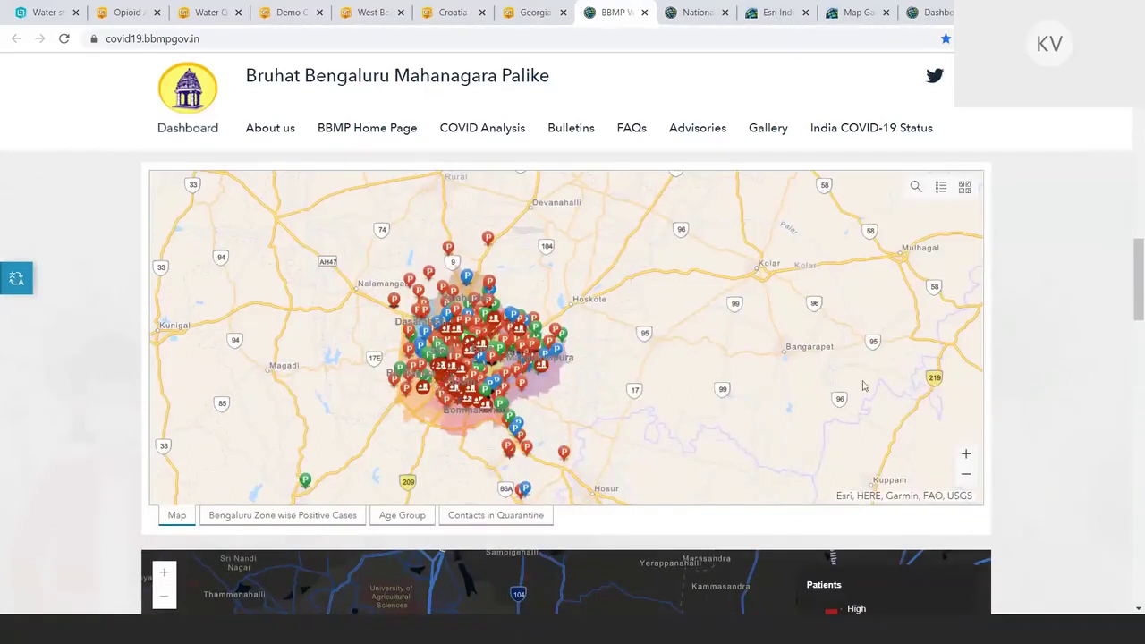
View the Bengaluru zone-wise positive cases, age group and contacts in quarantine views, and return to the patient map.
click(309, 519)
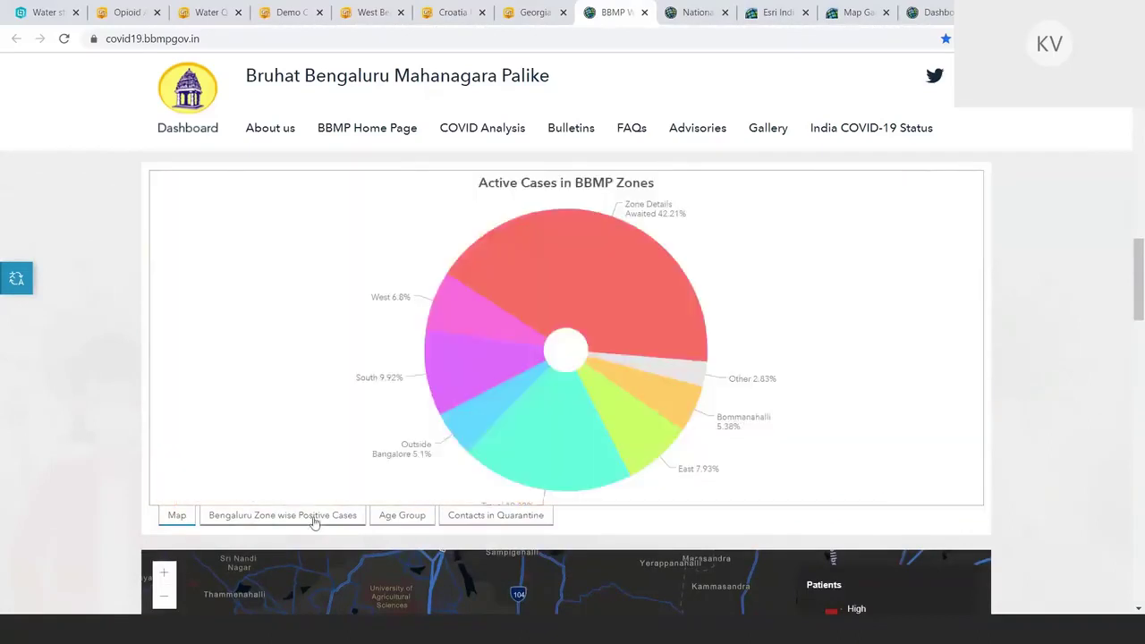
click(407, 523)
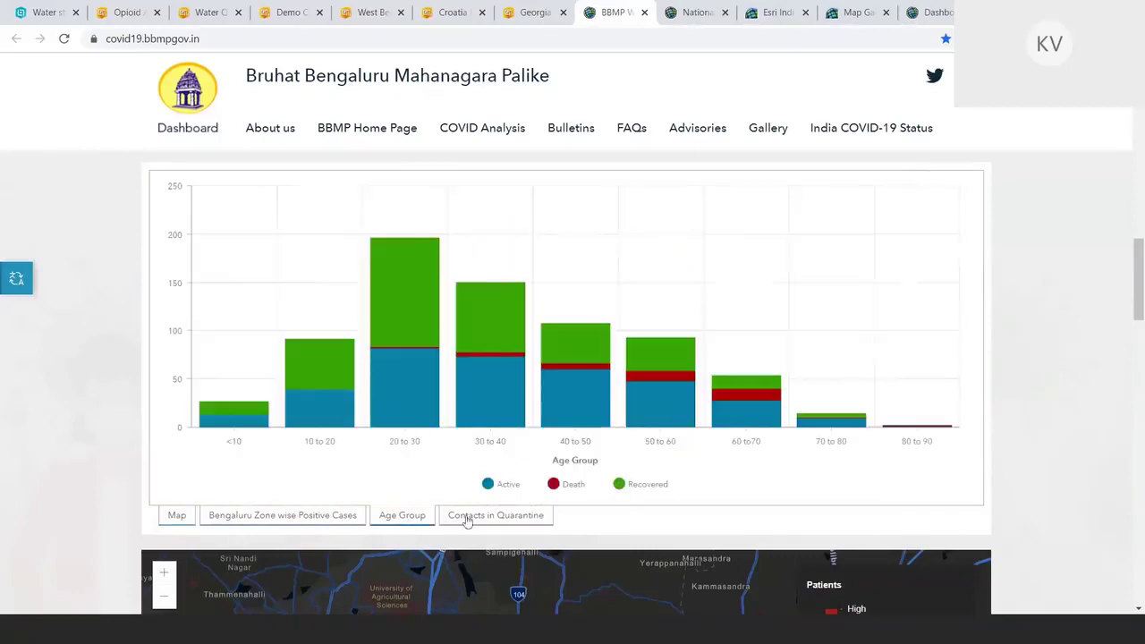
click(466, 521)
click(179, 516)
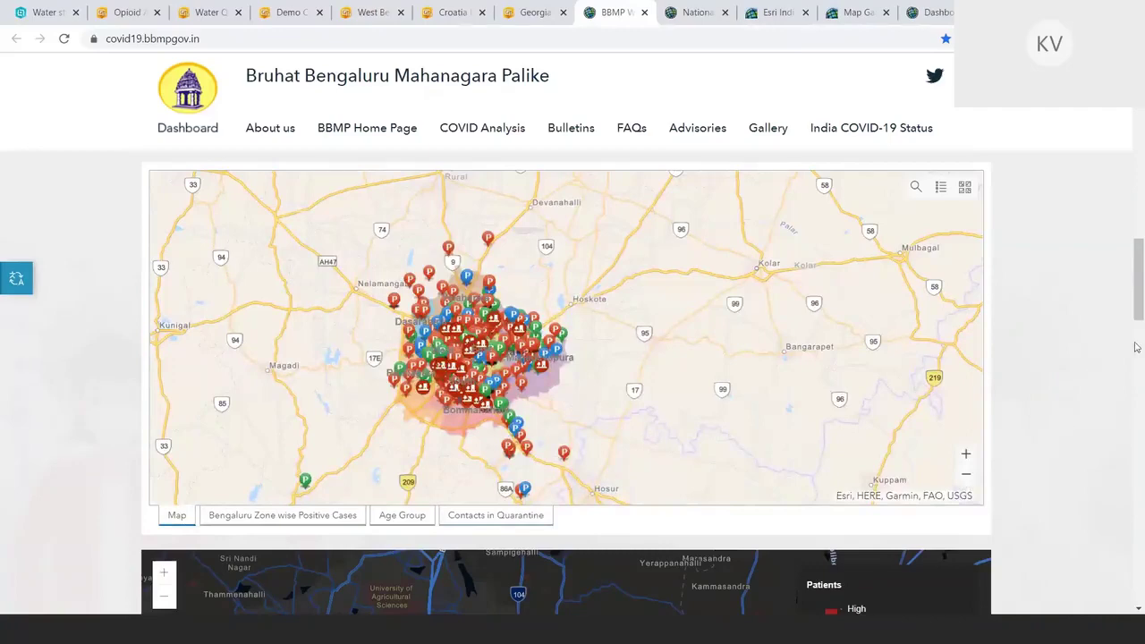
Switch to the National Indicators site and examine the Forest Cover charts for 2017 and 2015 and the map of India.
click(693, 12)
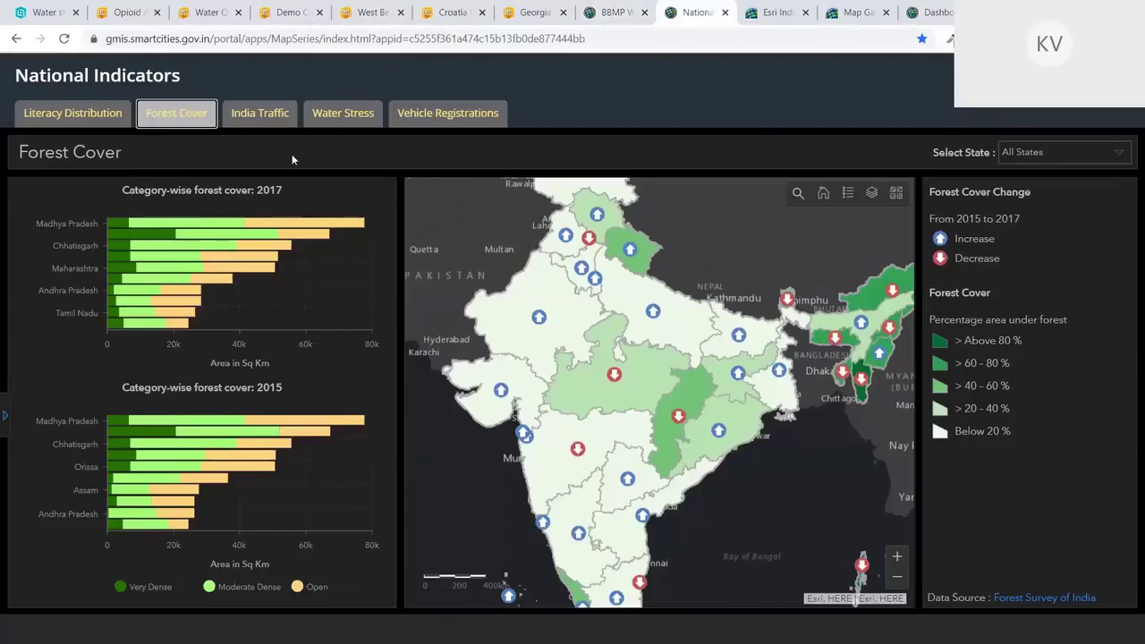
double_click(351, 250)
double_click(270, 387)
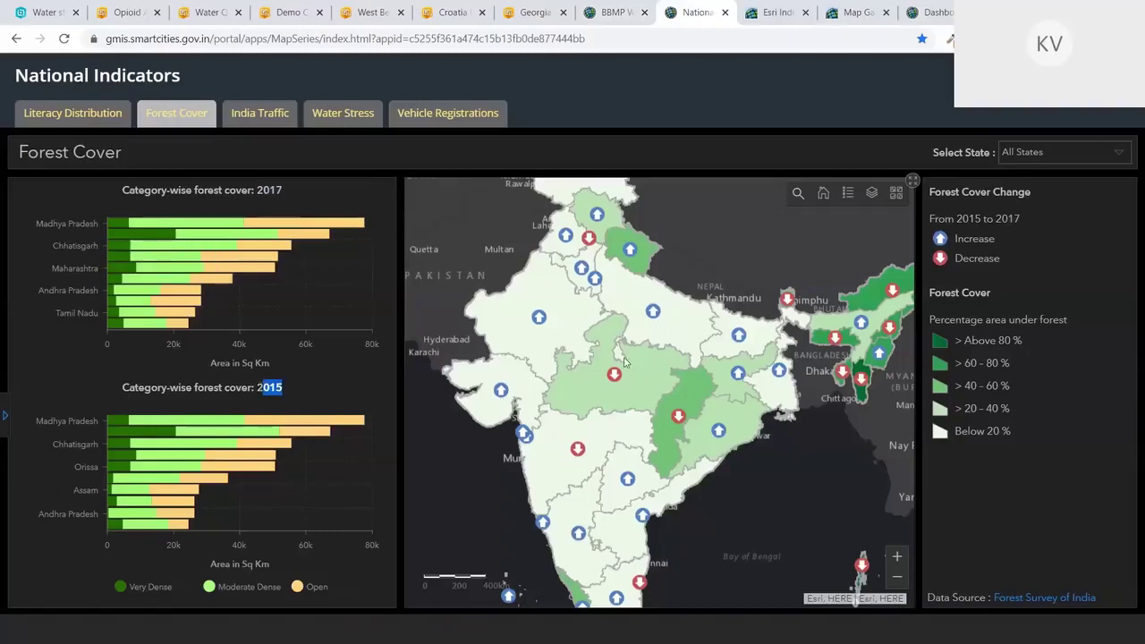
drag(623, 366, 636, 363)
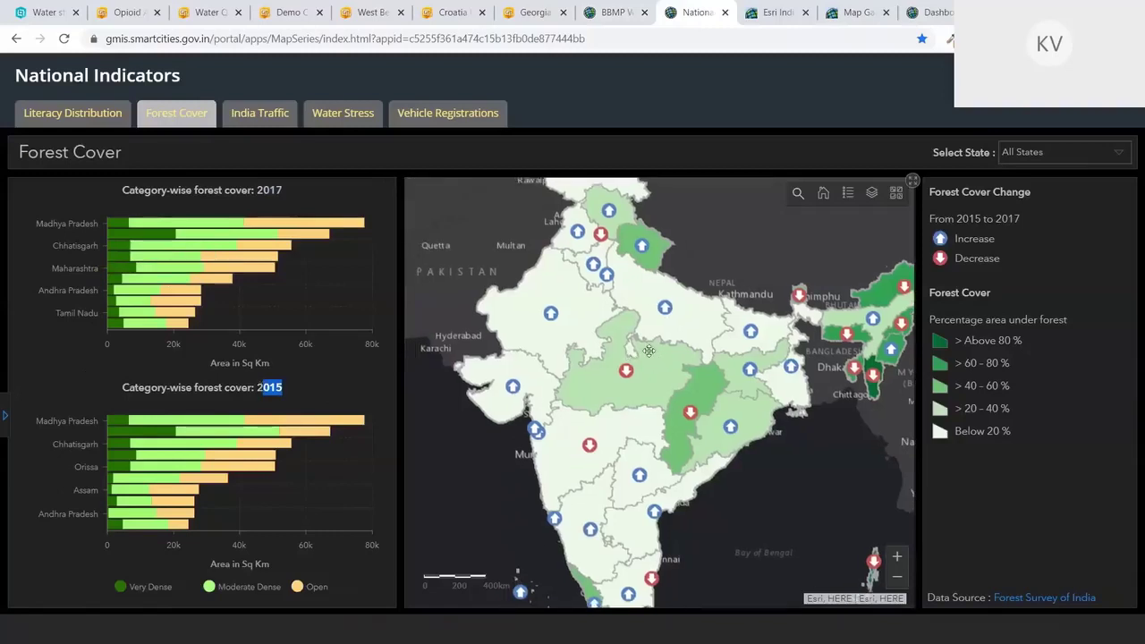
drag(649, 351, 639, 356)
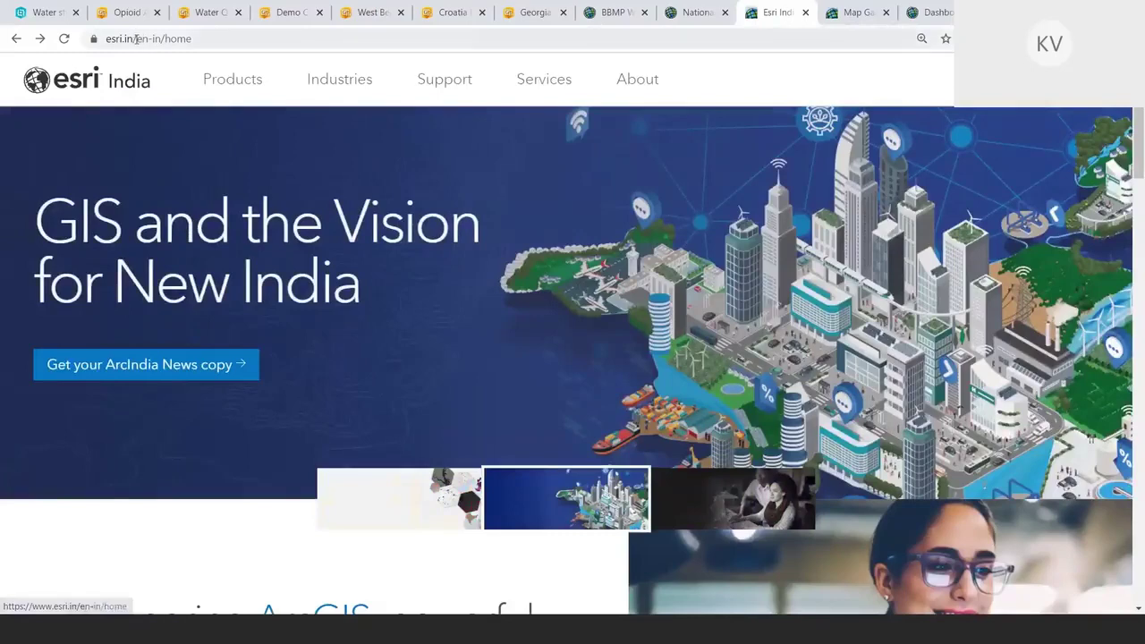
Highlight the esri.in address on the Esri India home page and open its COVID-19 support overview.
drag(136, 39, 95, 39)
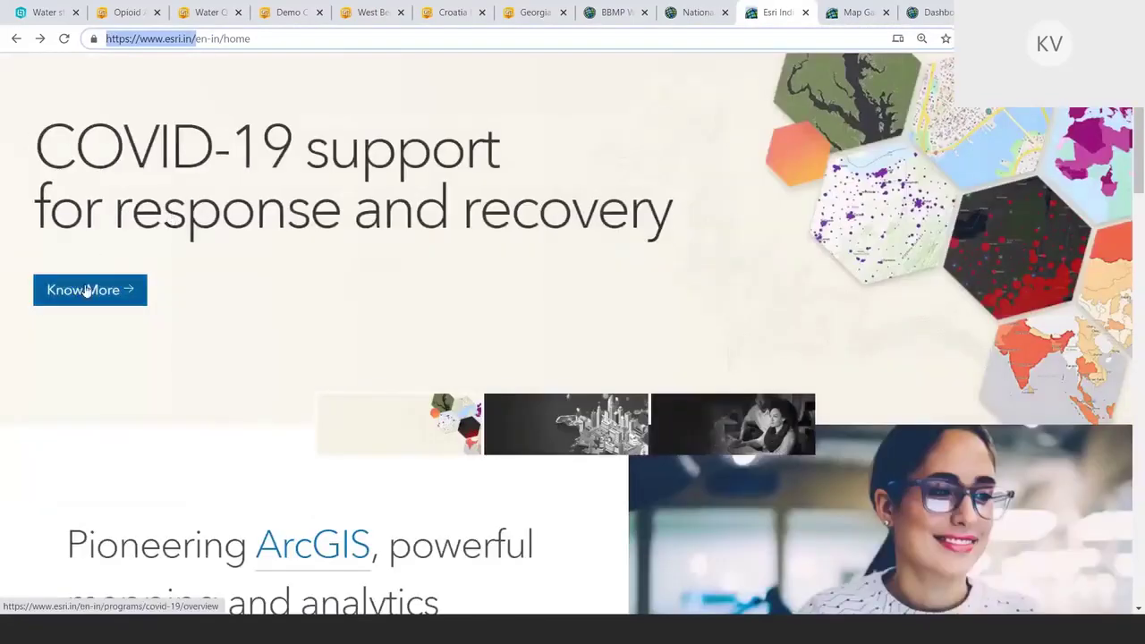
click(87, 291)
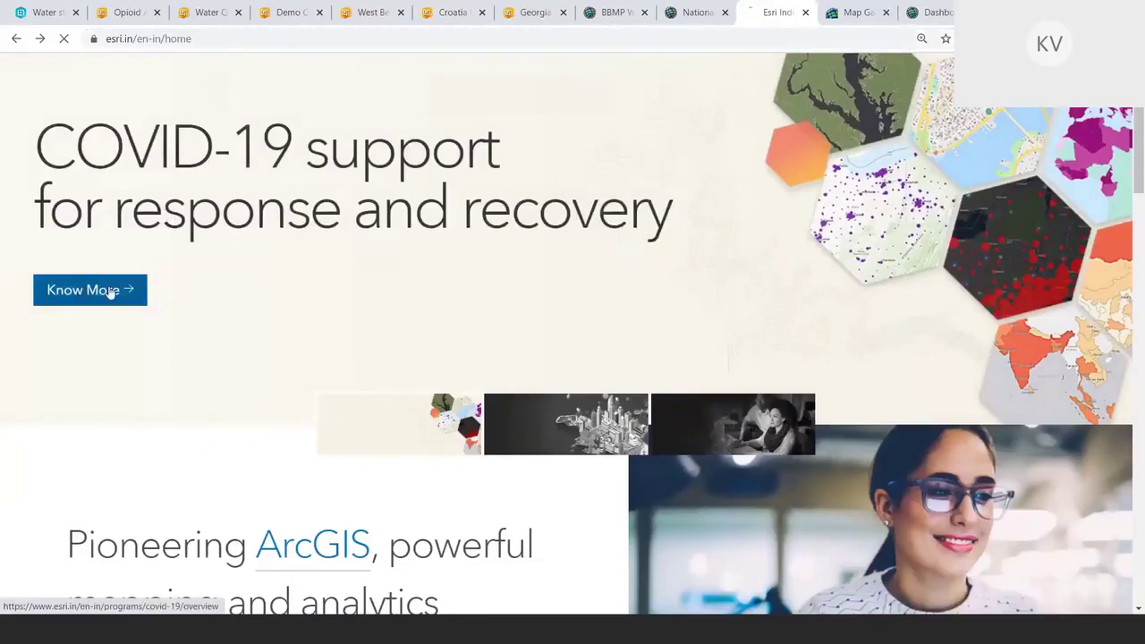
Switch to the Esri India COVID-19 Map Gallery and browse the dashboards of organizations responding across India.
key(ctrl+Tab)
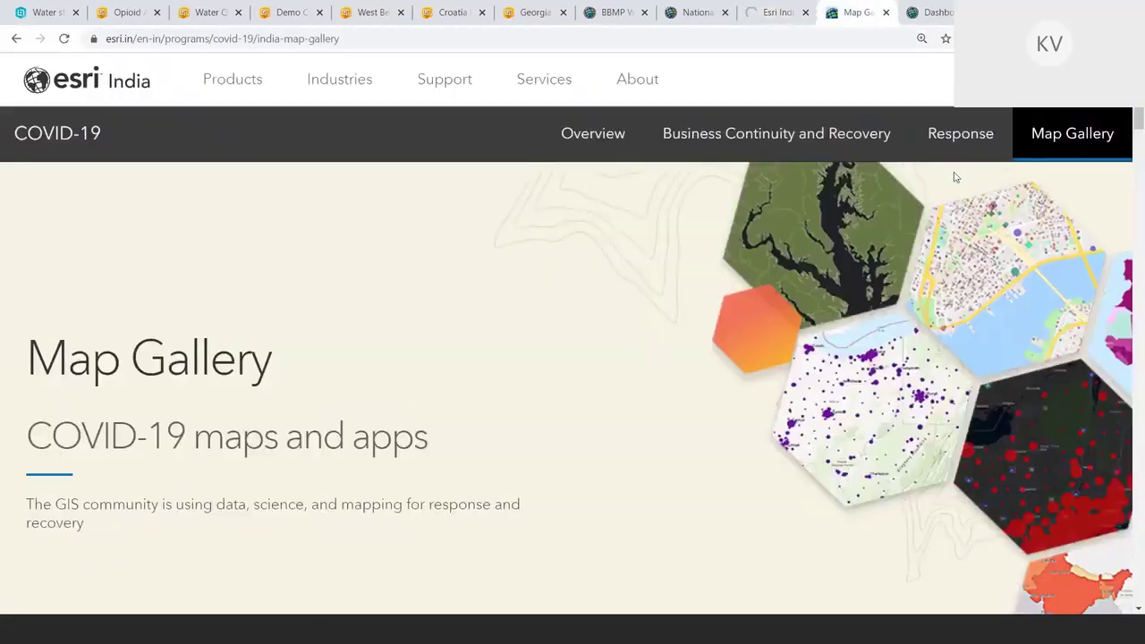
scroll(529, 276, down, 7)
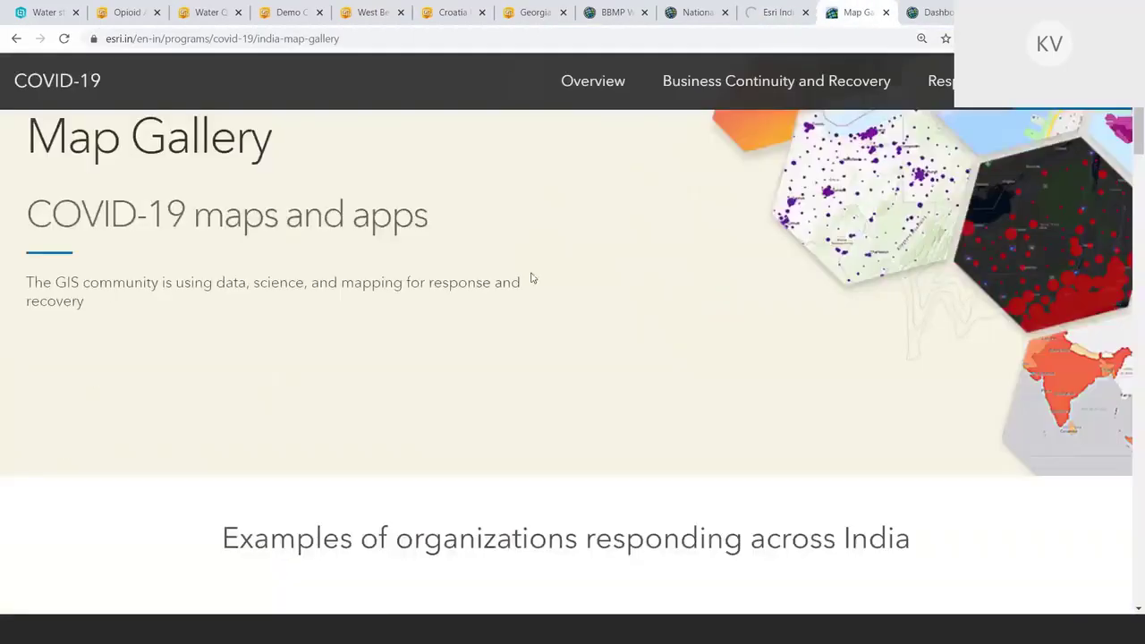
scroll(448, 305, down, 2)
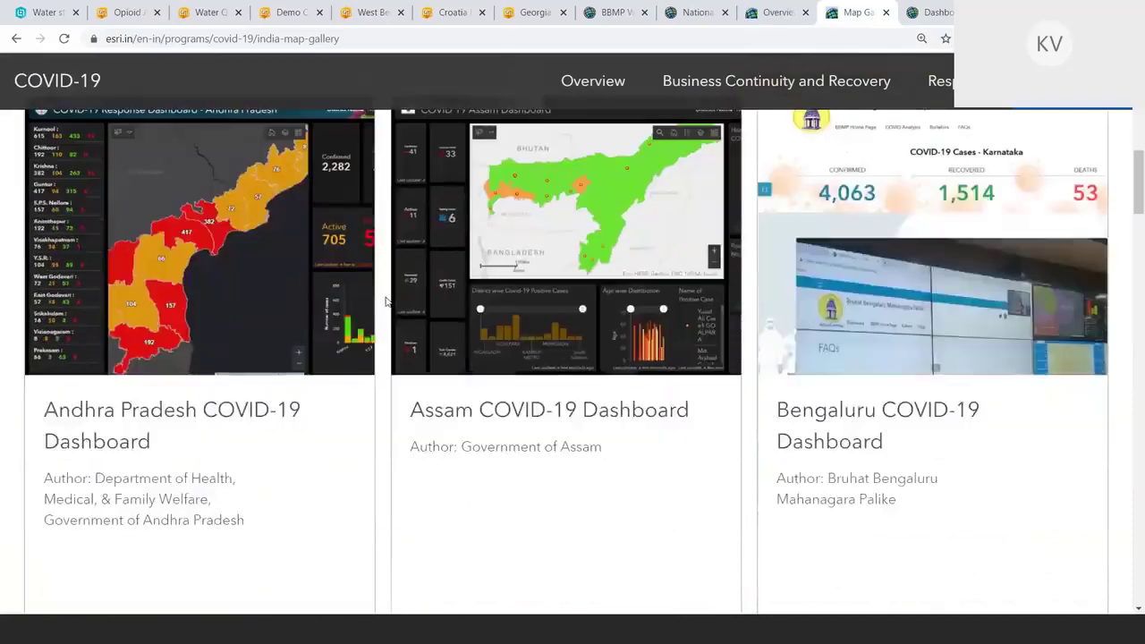
scroll(349, 291, down, 6)
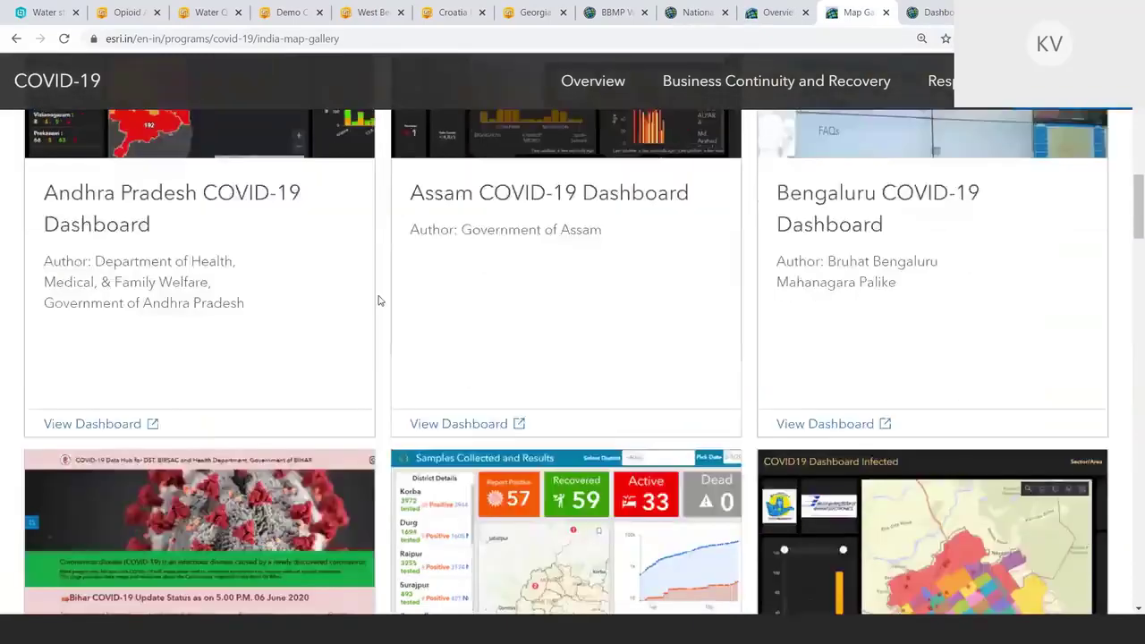
scroll(383, 303, down, 7)
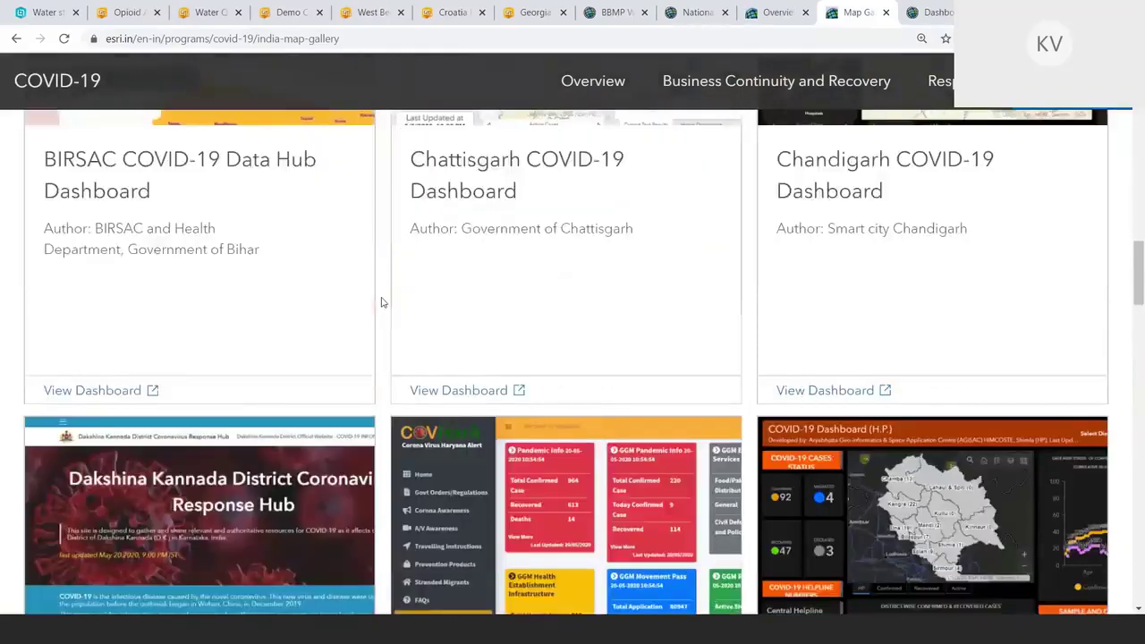
scroll(385, 305, down, 7)
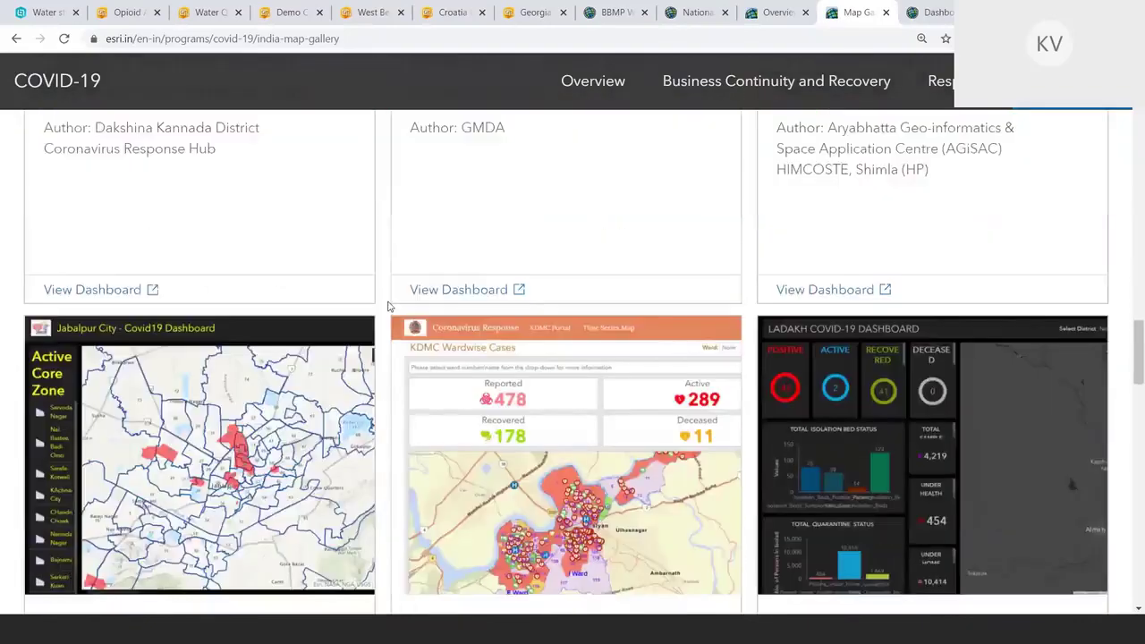
scroll(391, 309, down, 7)
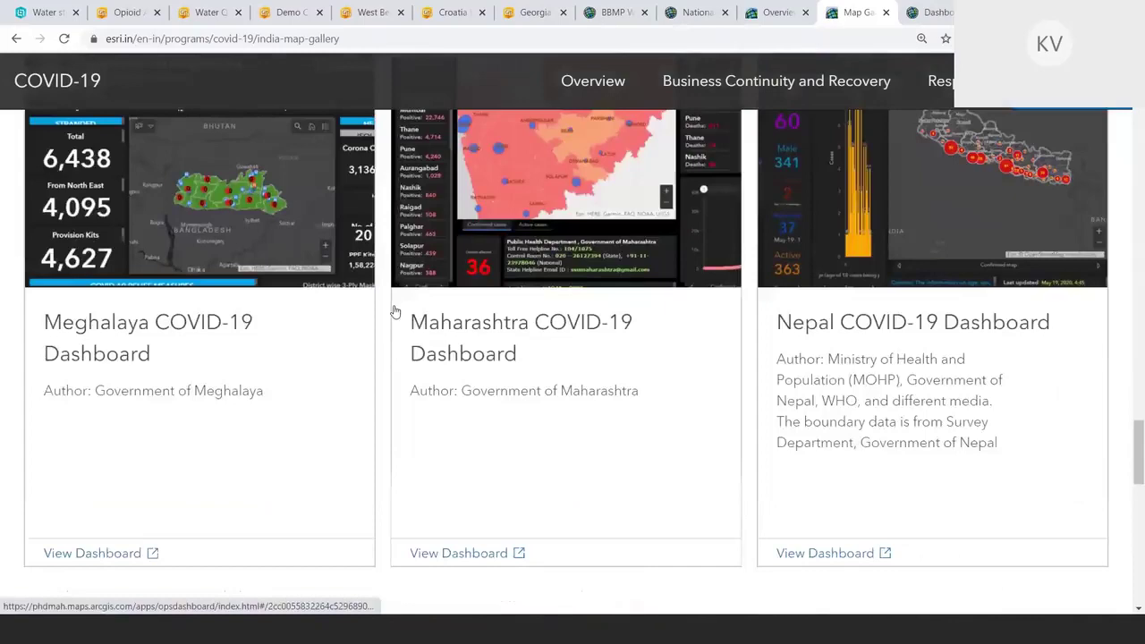
scroll(395, 311, down, 5)
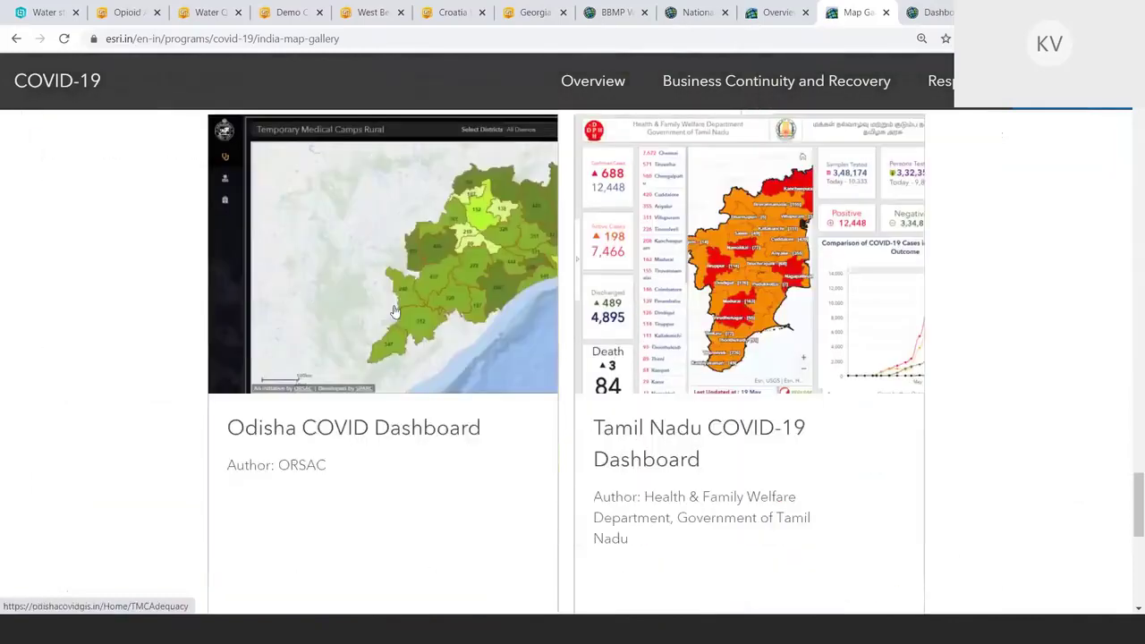
scroll(394, 311, up, 5)
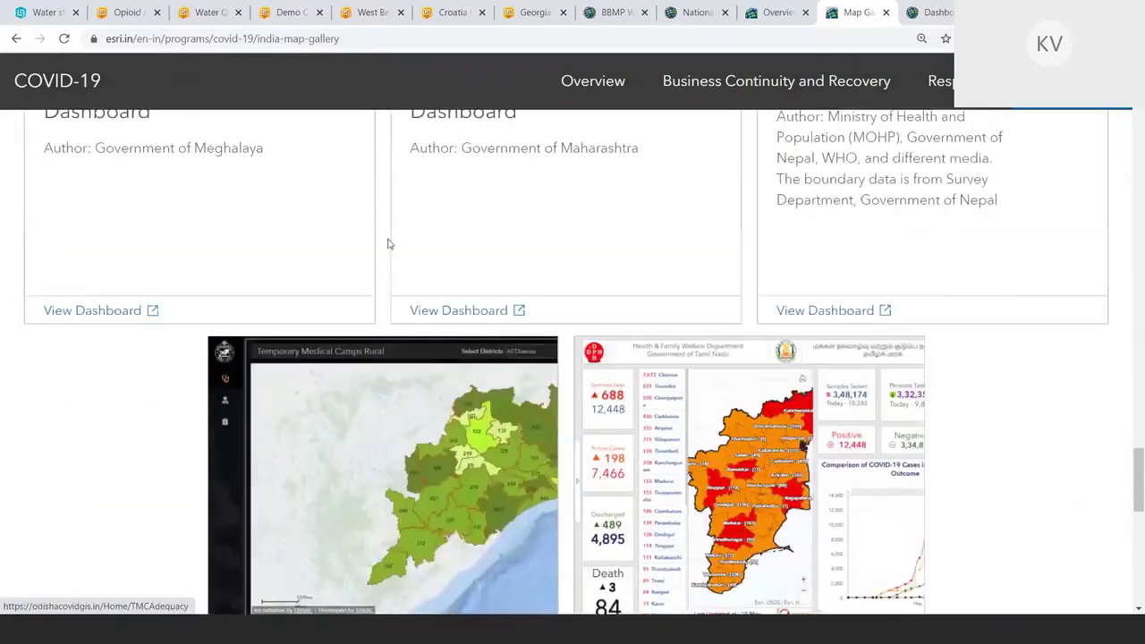
scroll(265, 174, up, 1)
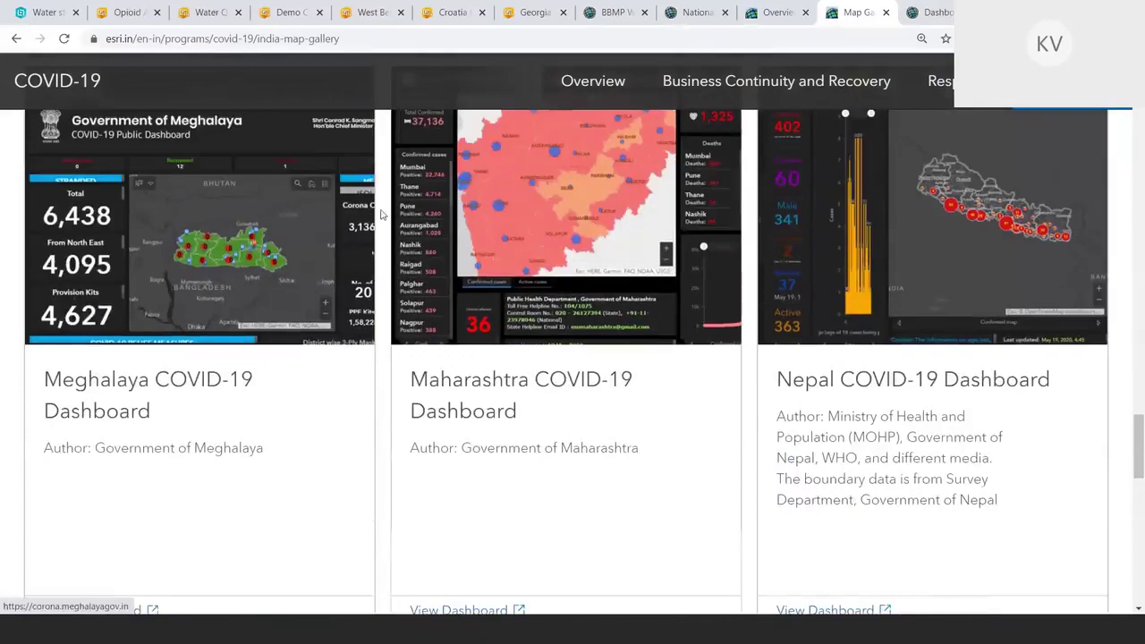
scroll(380, 214, up, 2)
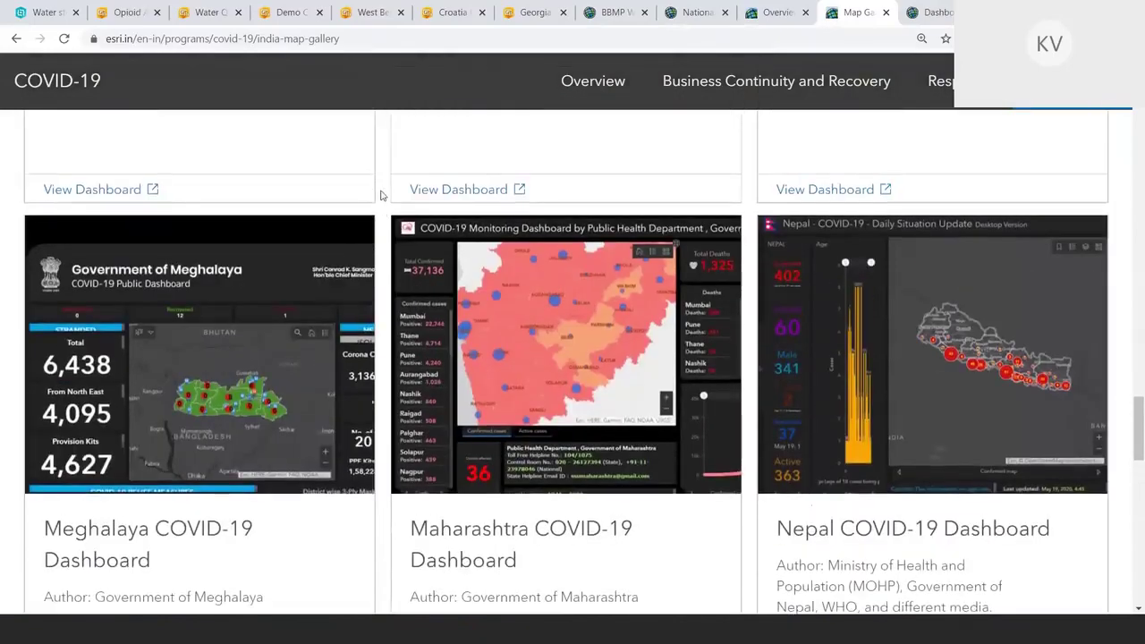
scroll(380, 195, up, 6)
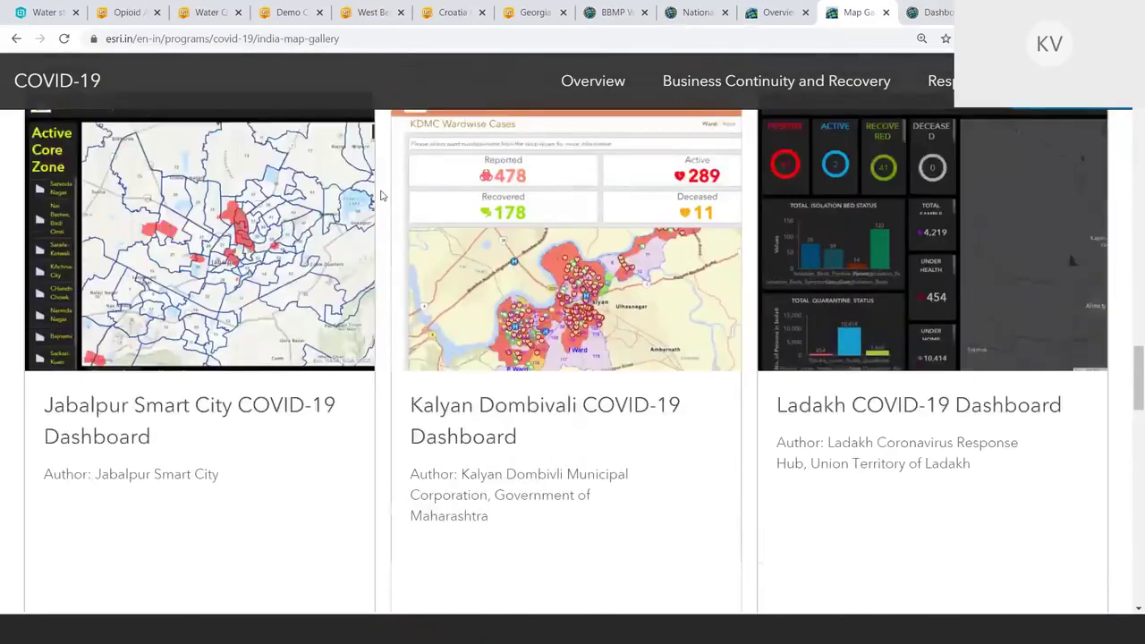
Switch to the ArcGIS Dashboards Gallery and browse the example dashboards from the community.
key(ctrl+Tab)
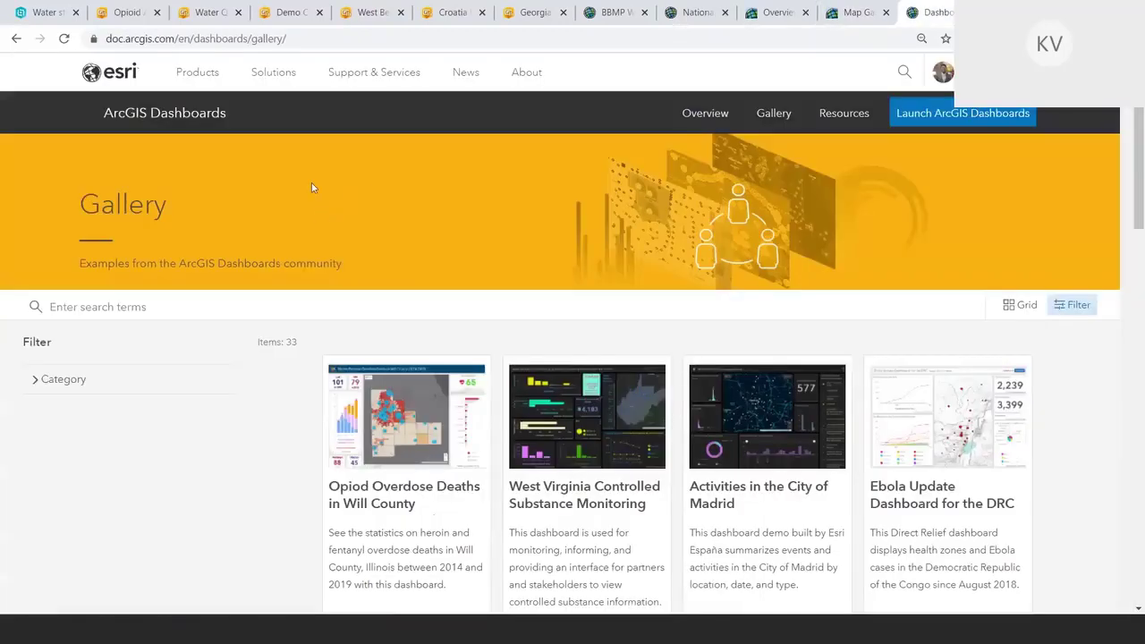
scroll(326, 210, down, 3)
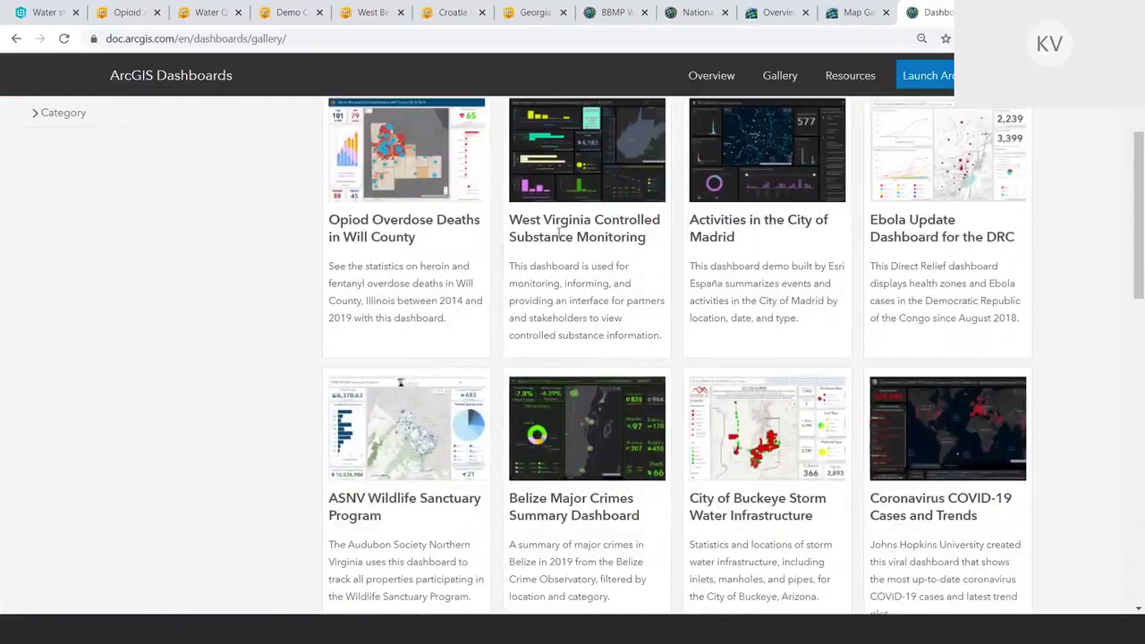
scroll(429, 234, down, 1)
scroll(498, 256, down, 6)
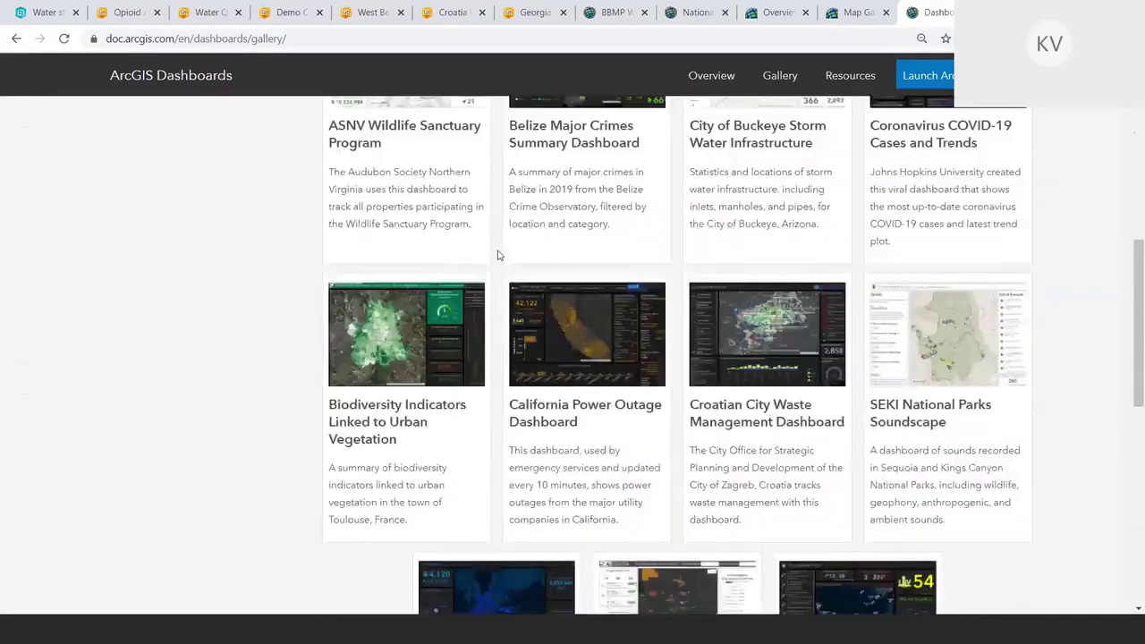
scroll(498, 256, down, 3)
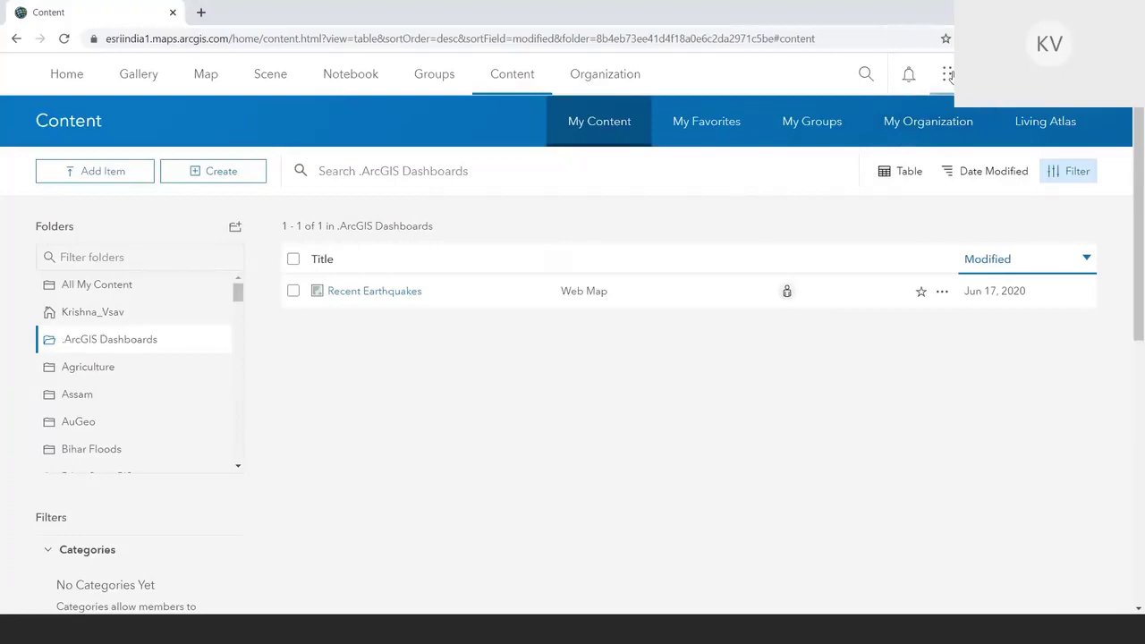
Open the ArcGIS Dashboards home page from the ArcGIS Online content page.
click(948, 74)
scroll(814, 232, down, 1)
scroll(814, 201, up, 1)
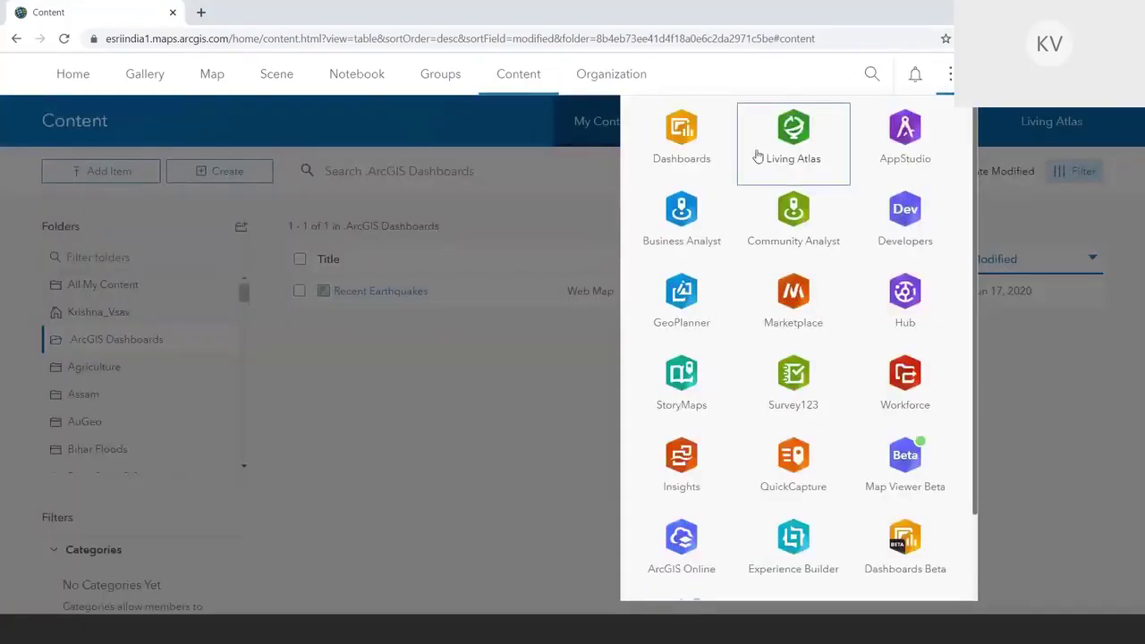
click(689, 145)
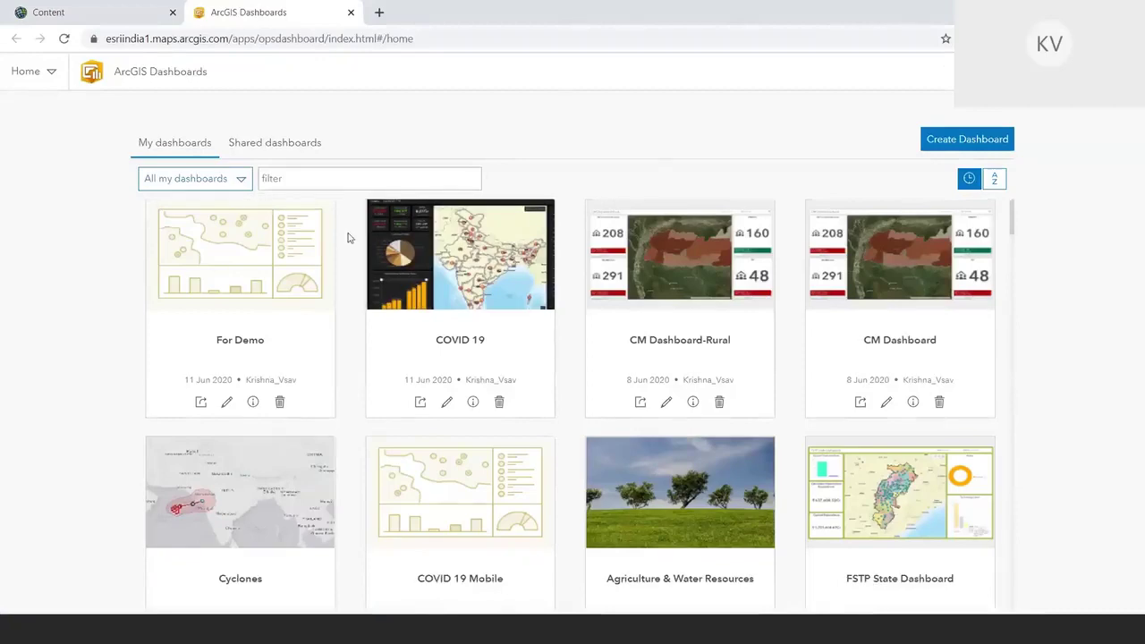
Browse the account's own dashboards and the shared dashboards.
scroll(350, 228, down, 2)
scroll(350, 237, down, 5)
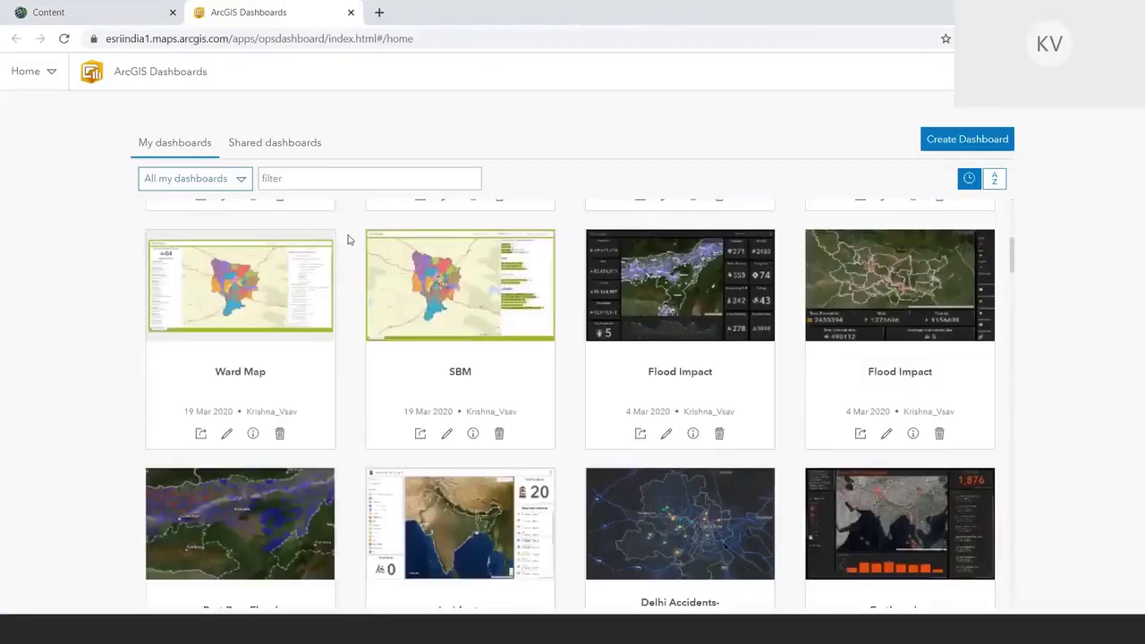
scroll(349, 238, down, 1)
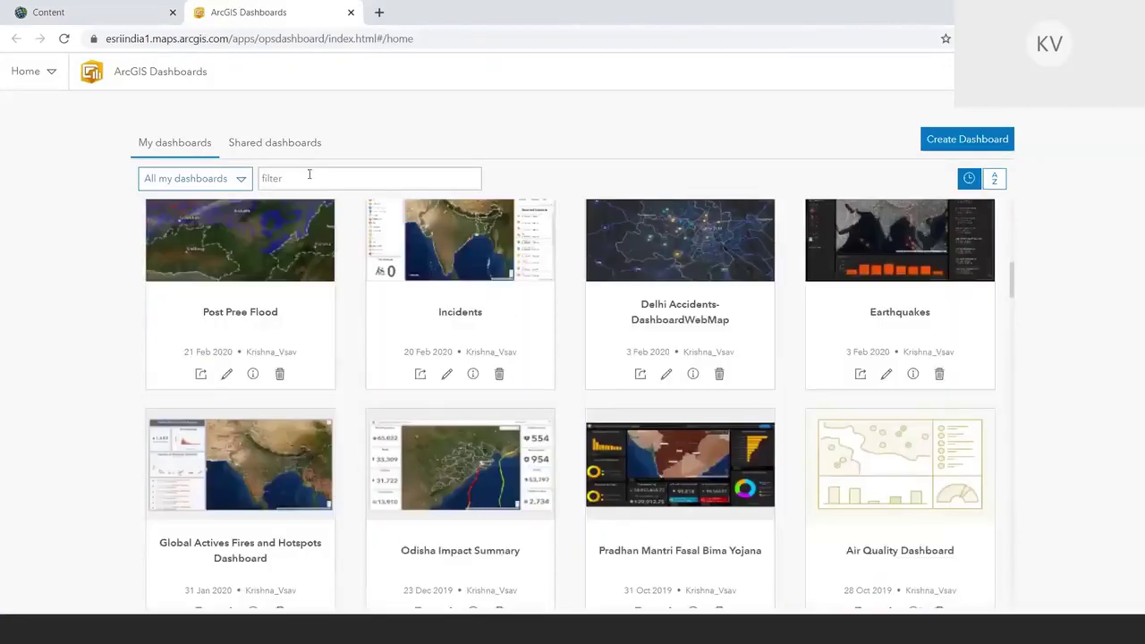
click(277, 143)
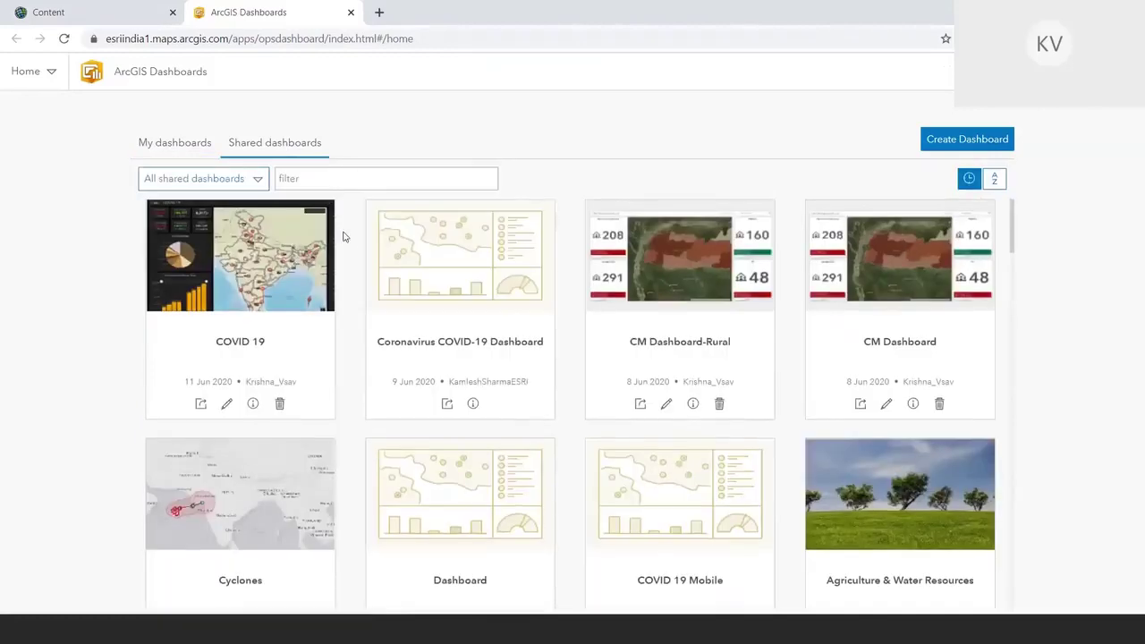
scroll(350, 247, down, 1)
Return to My dashboards, try sorting them alphabetically and restore the sort order by date.
click(200, 145)
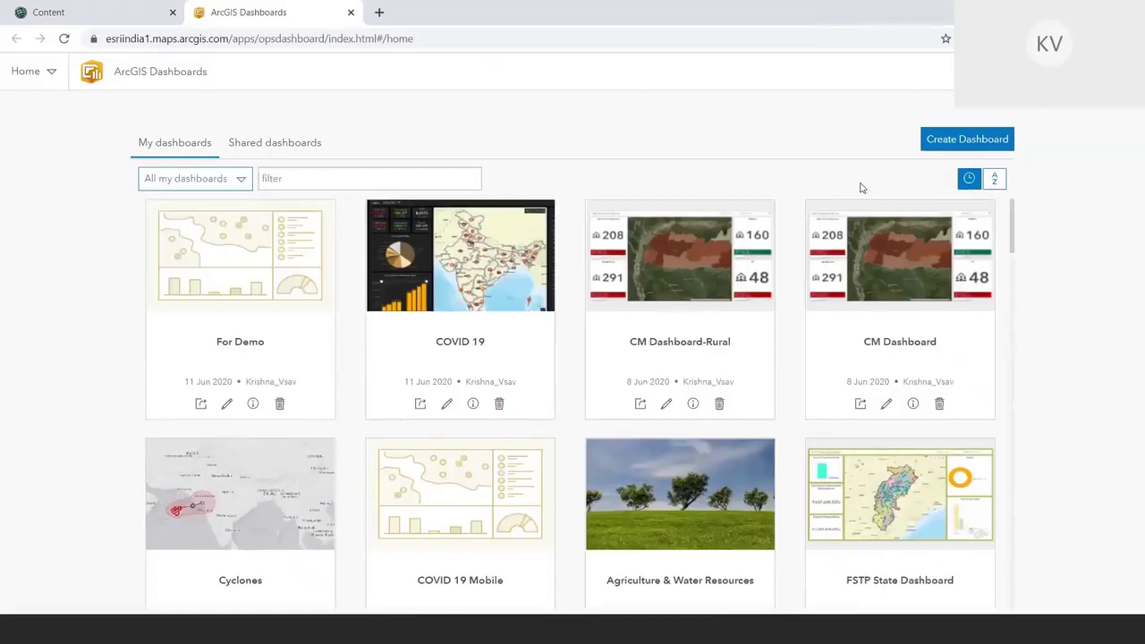
click(994, 180)
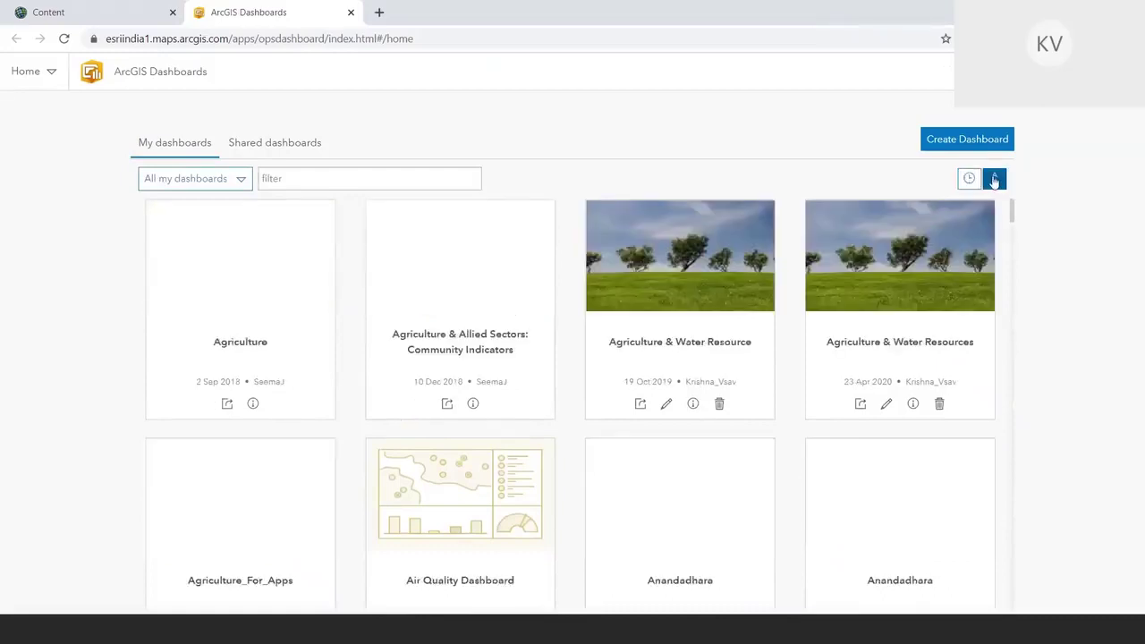
click(968, 178)
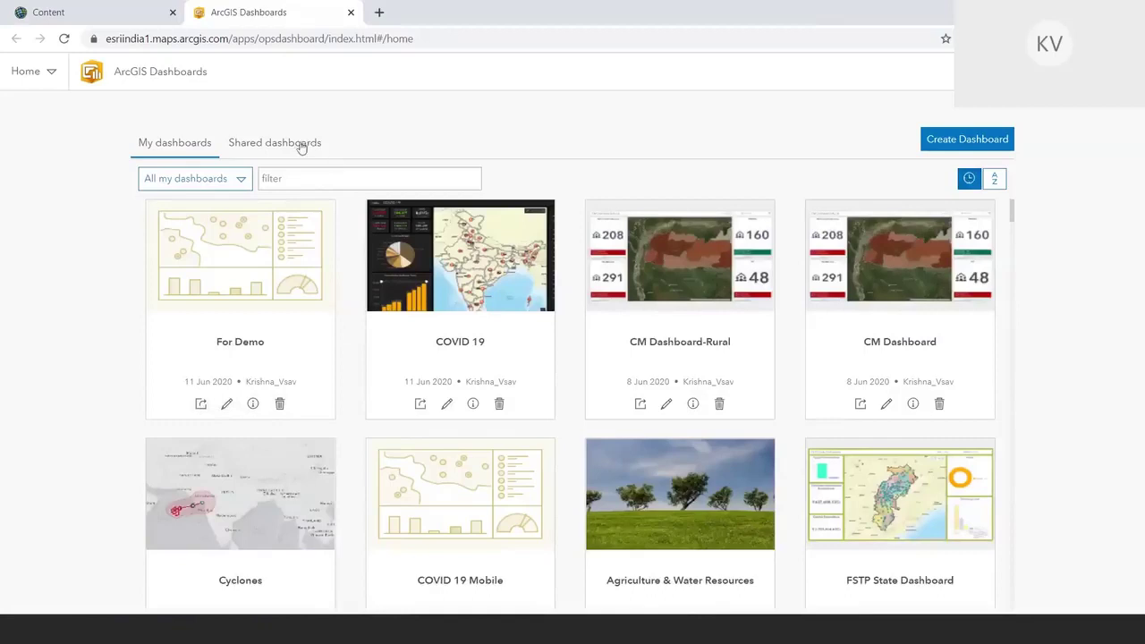
Return to the content page and review the title, tags and summary fields for creating a new dashboard, then cancel.
click(350, 13)
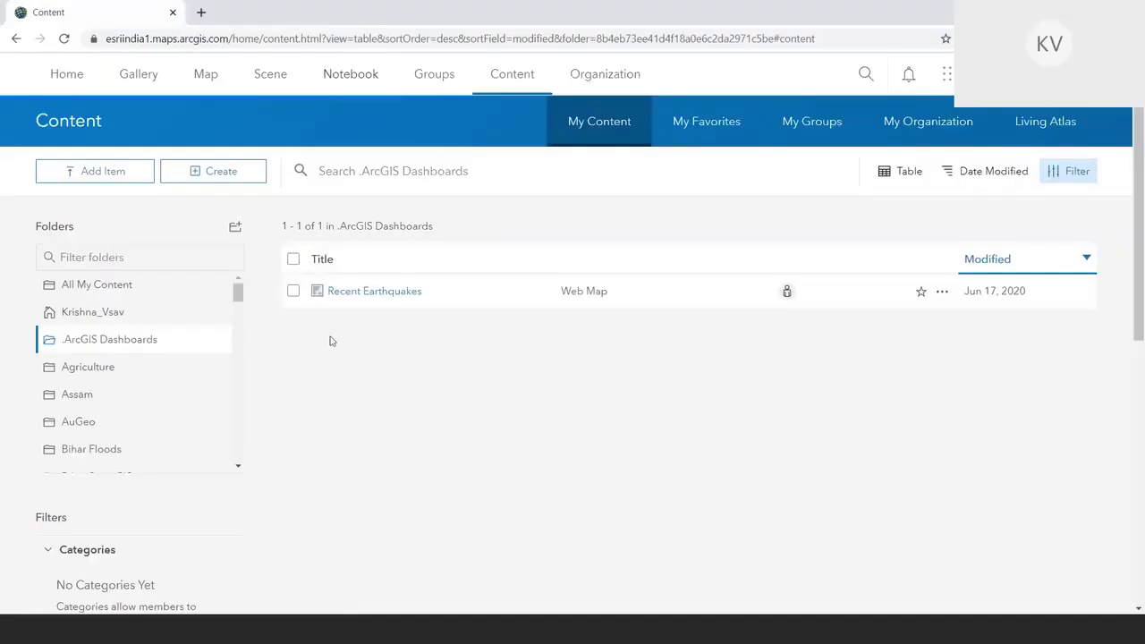
click(242, 176)
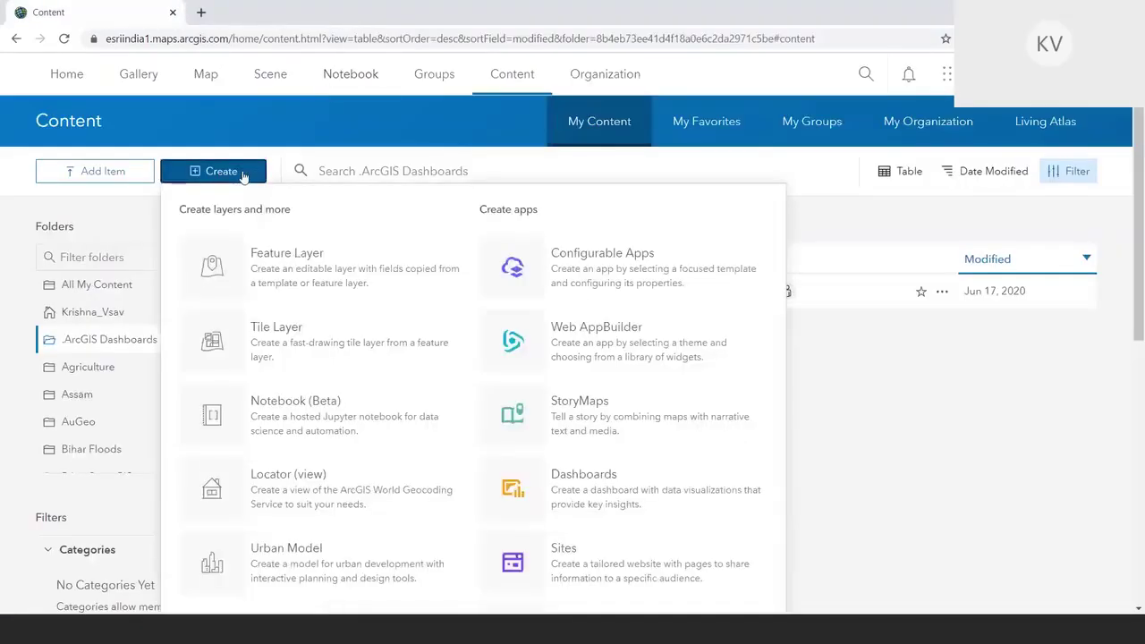
click(585, 473)
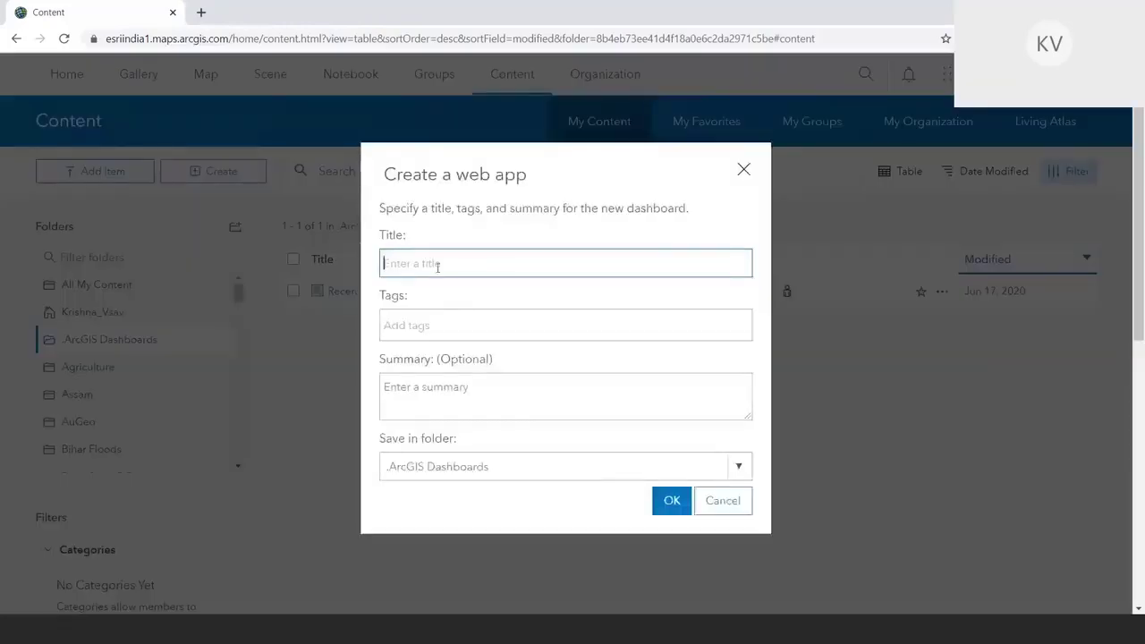
double_click(391, 236)
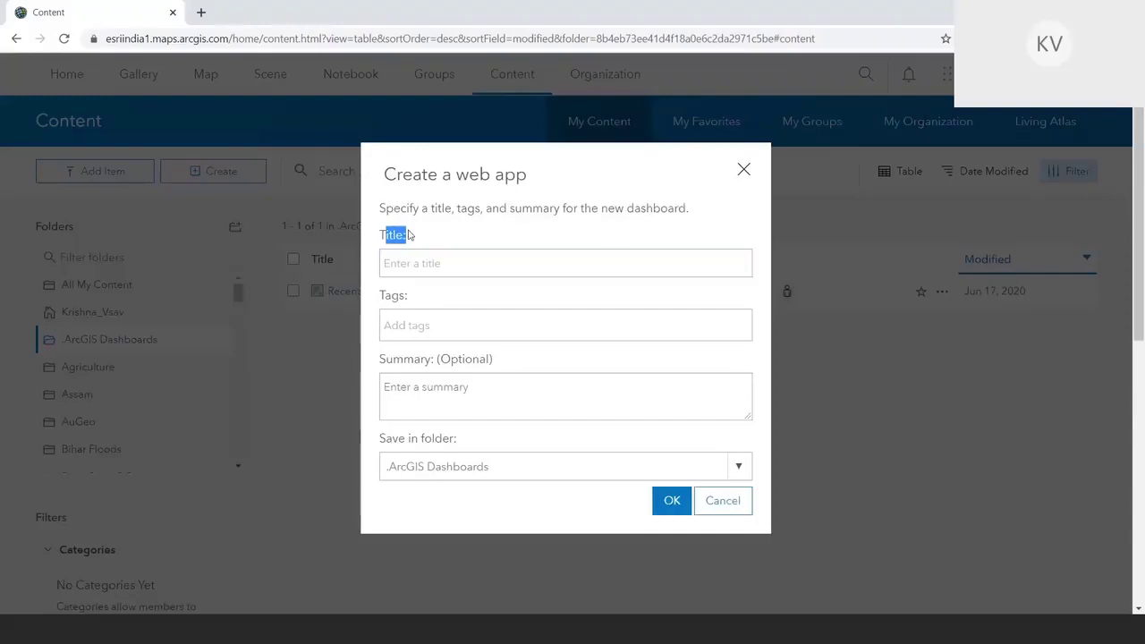
click(414, 265)
double_click(397, 296)
click(401, 298)
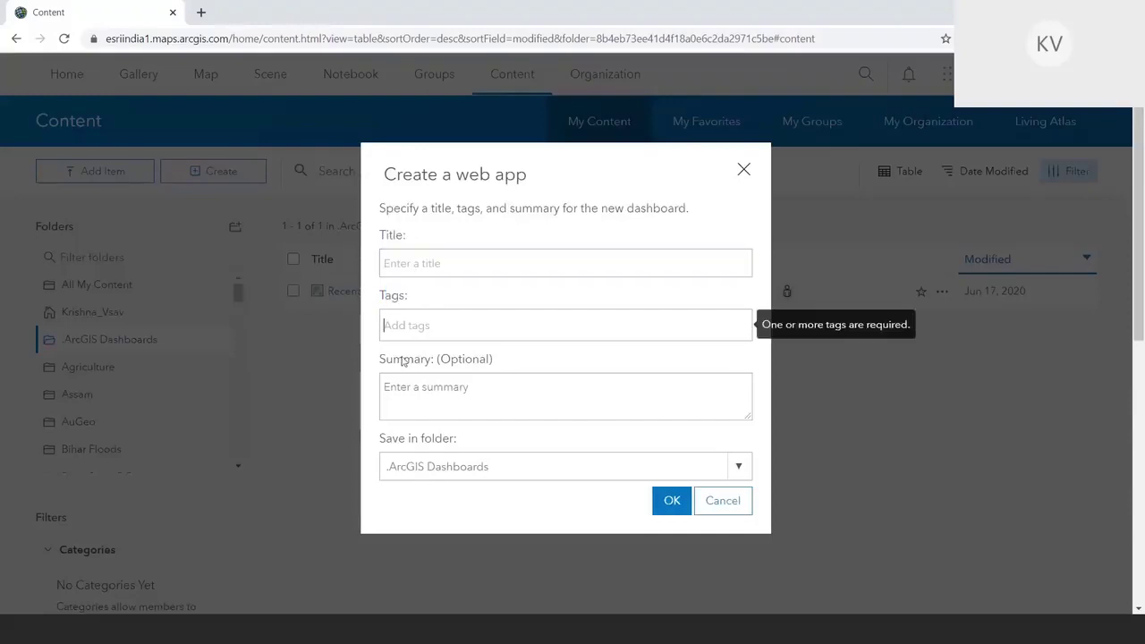
drag(437, 359, 392, 359)
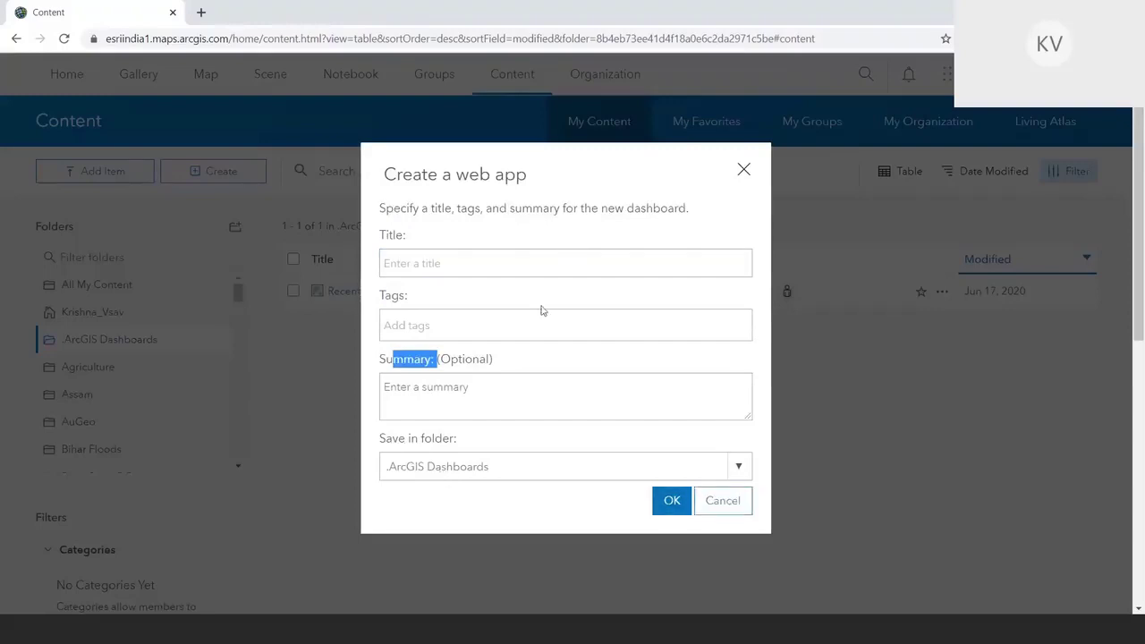
click(723, 502)
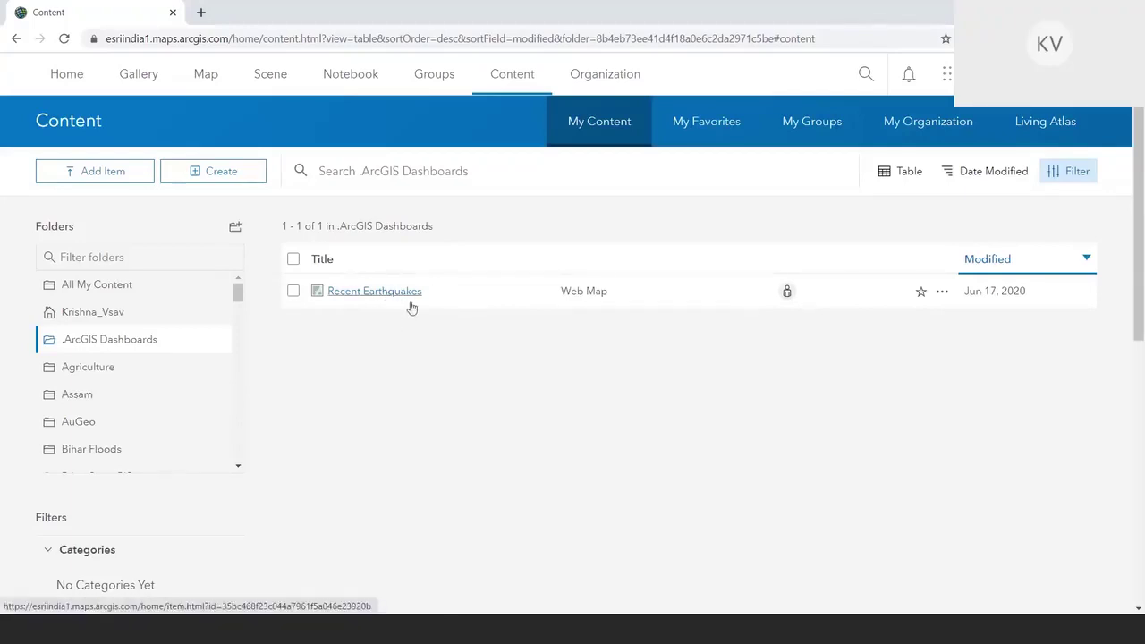
Open the item details of the Recent Earthquakes web map and review its options for creating a web app.
click(941, 291)
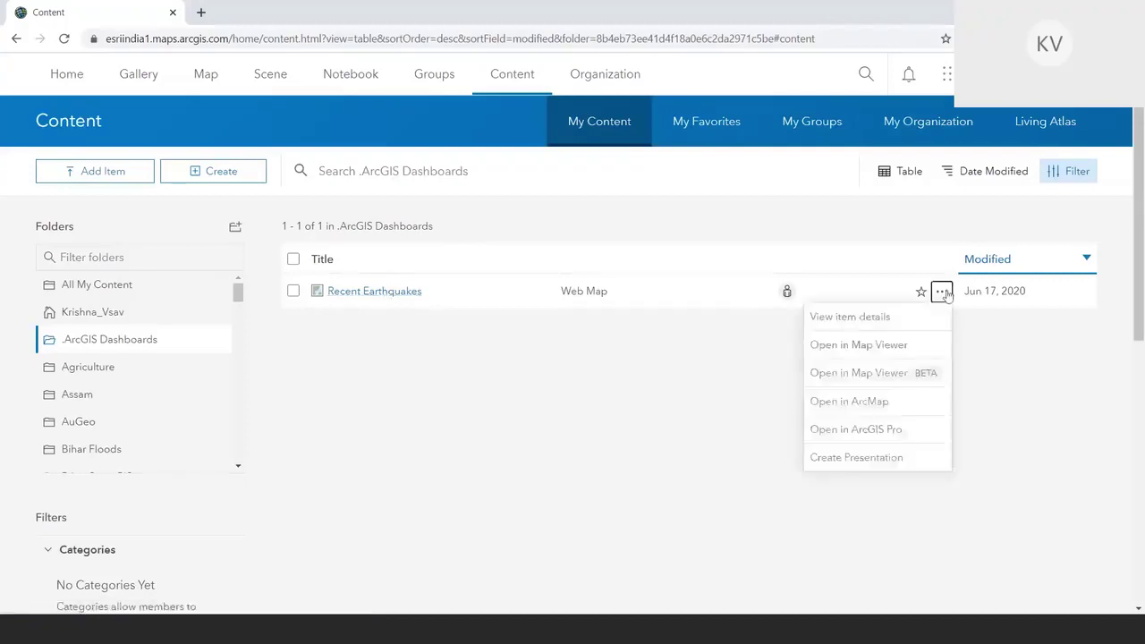
click(911, 319)
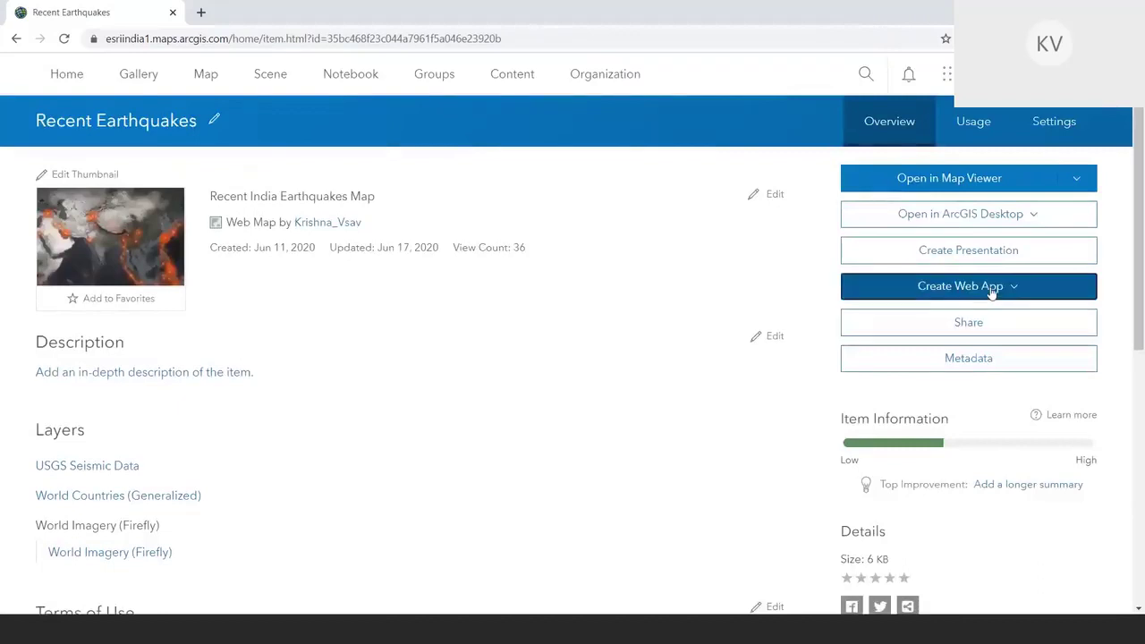
click(957, 290)
scroll(912, 374, down, 1)
scroll(895, 486, down, 1)
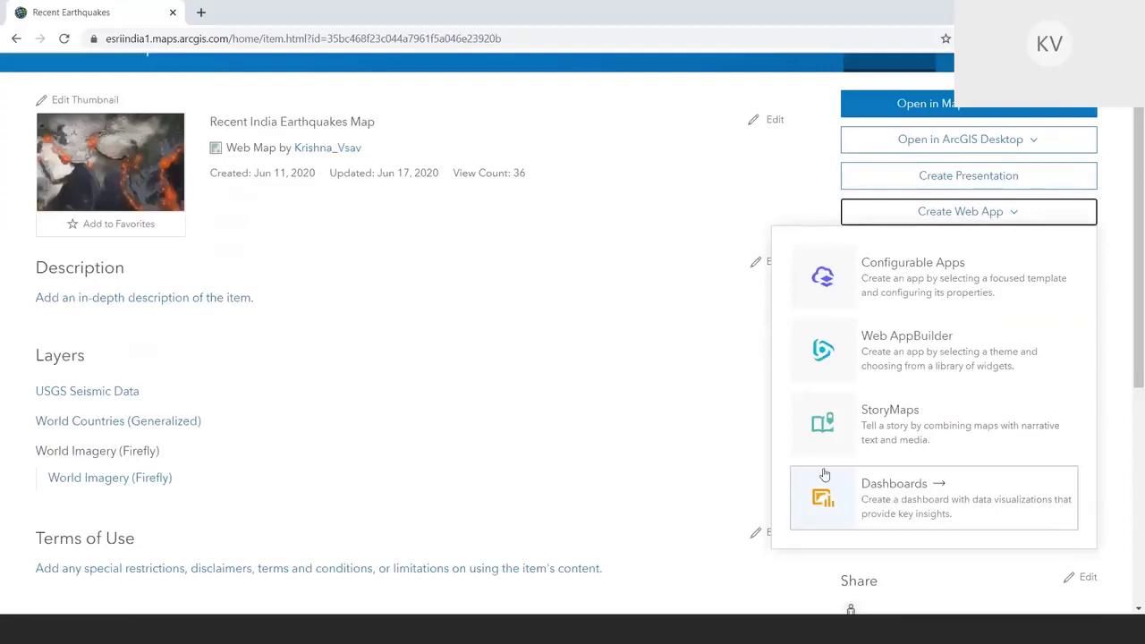
click(733, 372)
scroll(734, 372, up, 1)
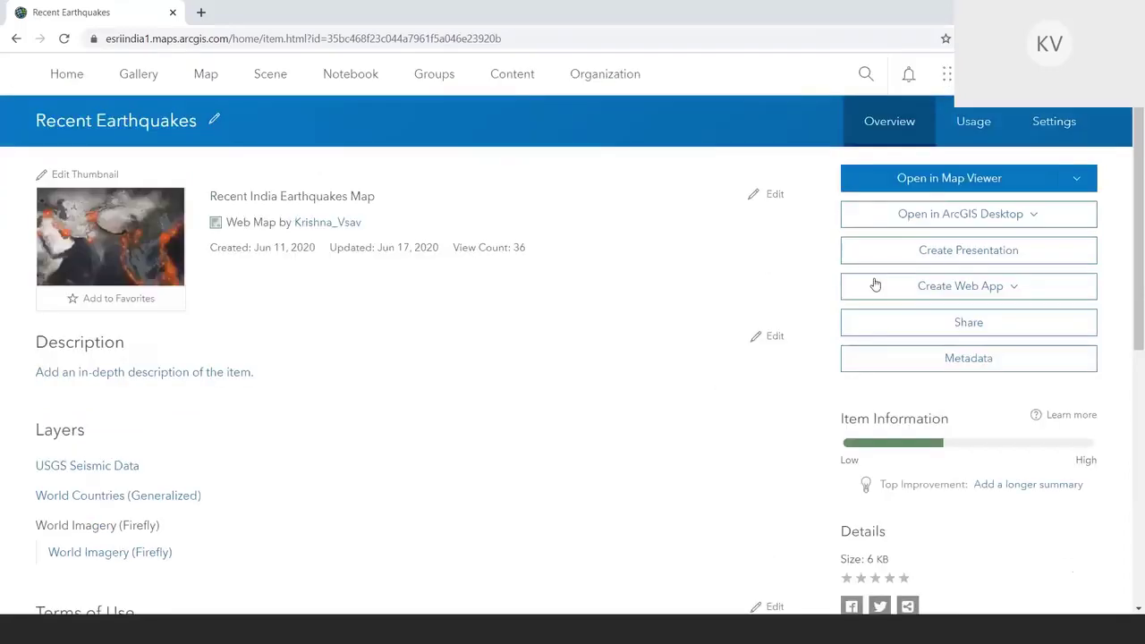
Open the Recent Earthquakes map in Map Viewer and reload the page to load the USGS Seismic Data layer.
click(936, 182)
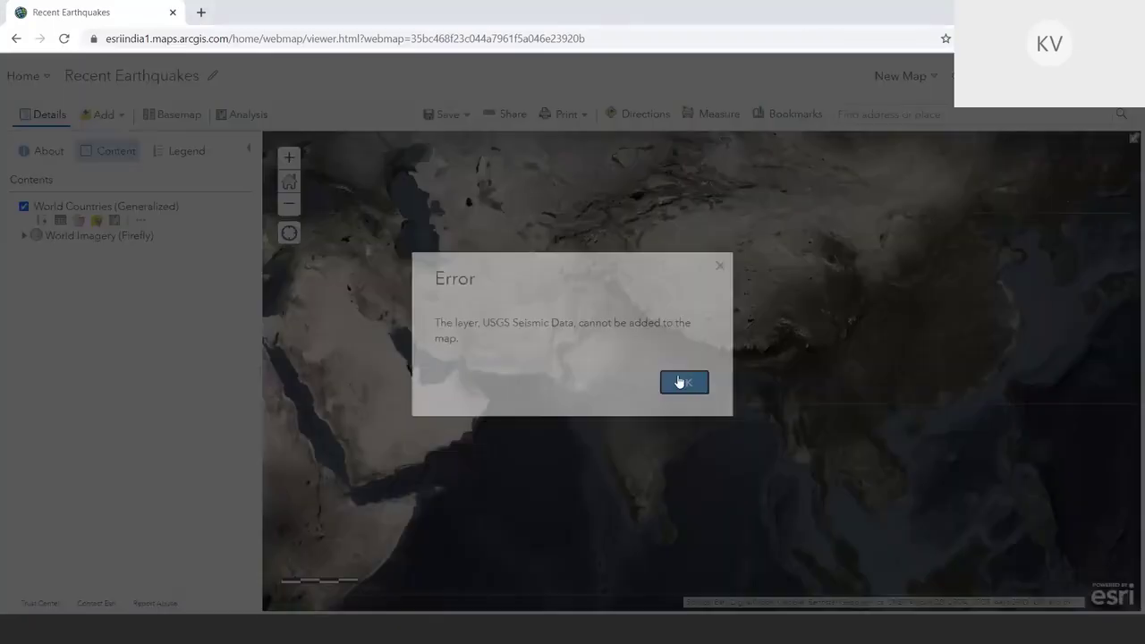
click(677, 381)
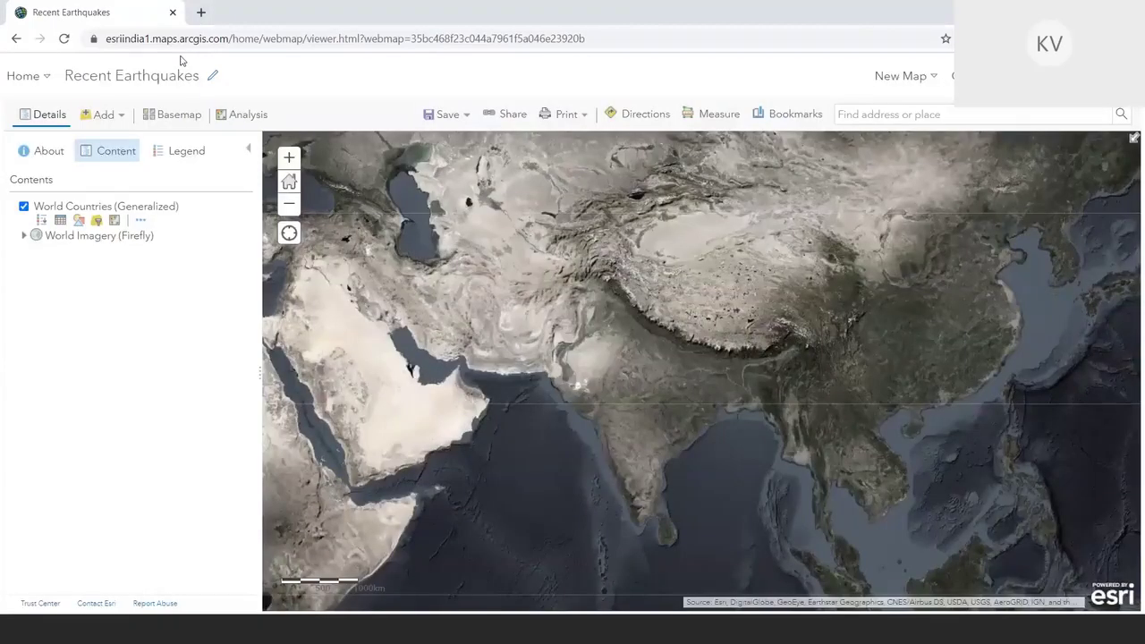
click(65, 40)
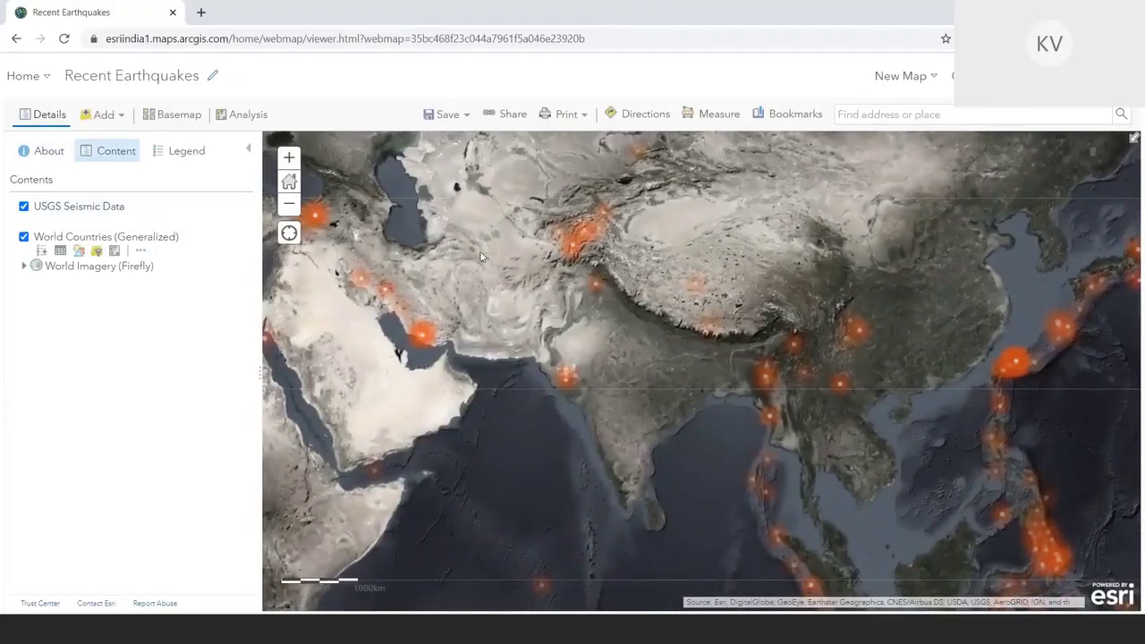
Examine the USGS Seismic Data legend, the World Imagery (Firefly) sublayer and the details of an earthquake on India's west coast.
click(111, 209)
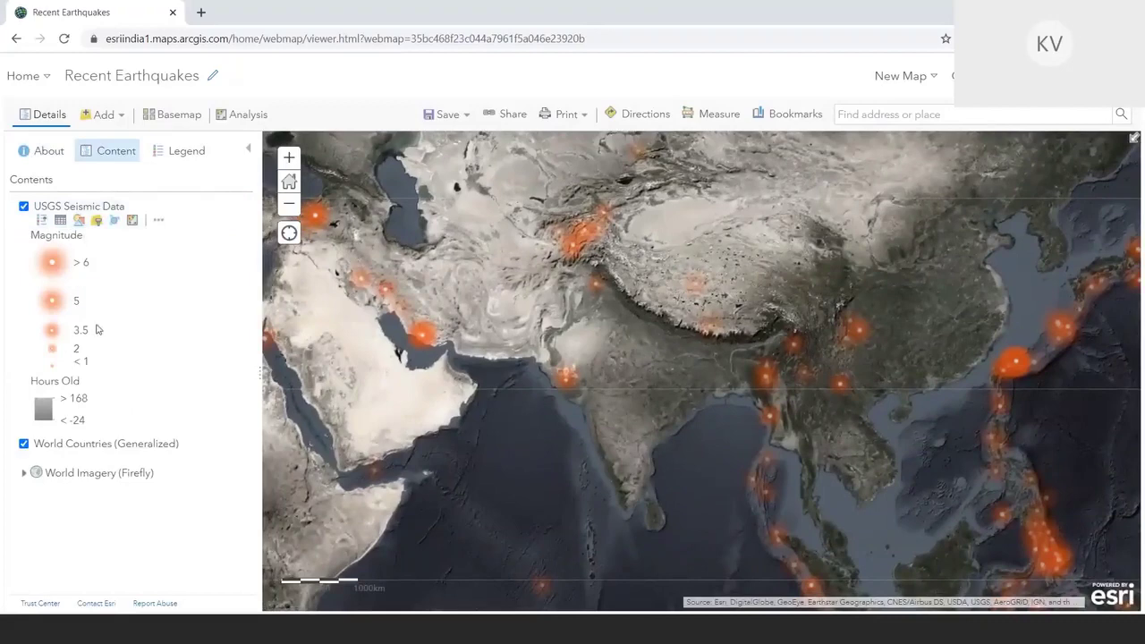
mouse_move(60, 453)
click(96, 476)
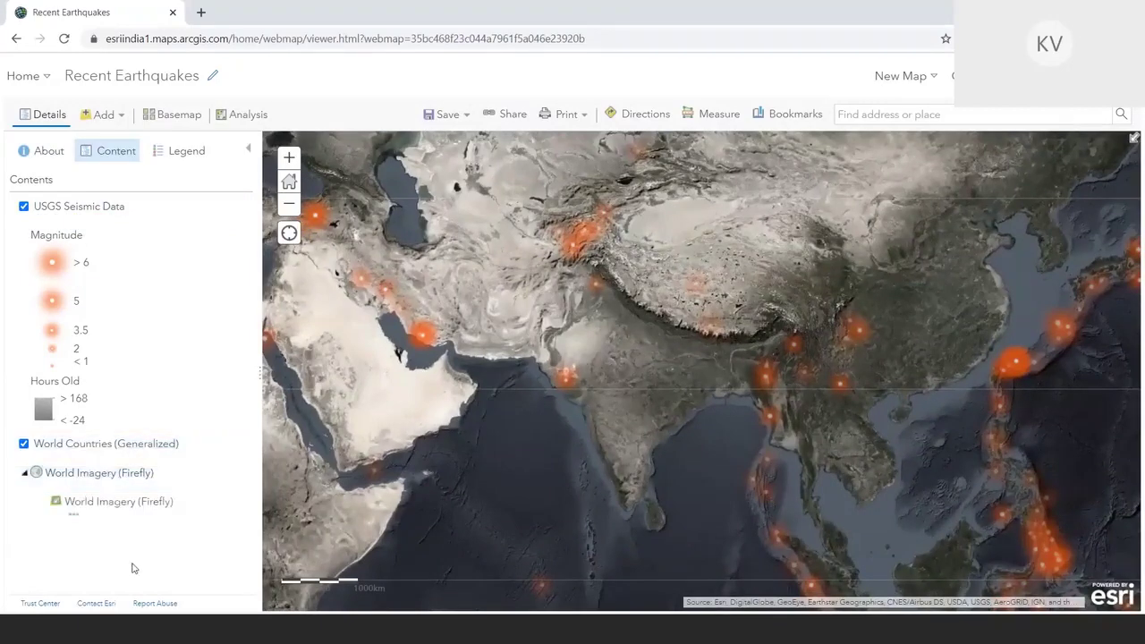
click(565, 379)
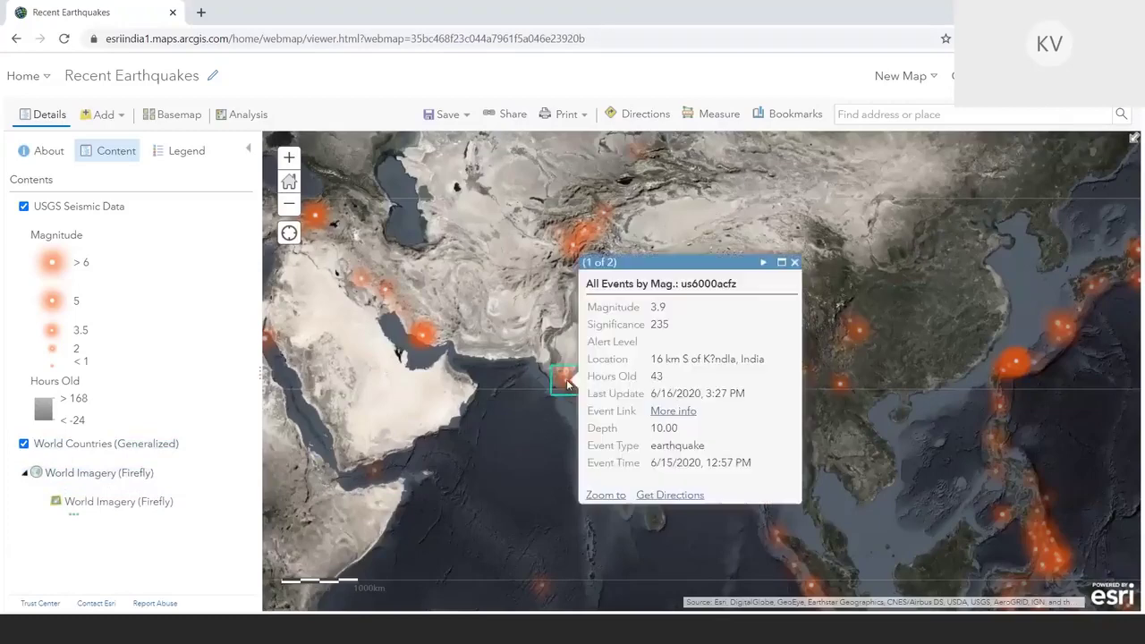
drag(597, 307, 677, 446)
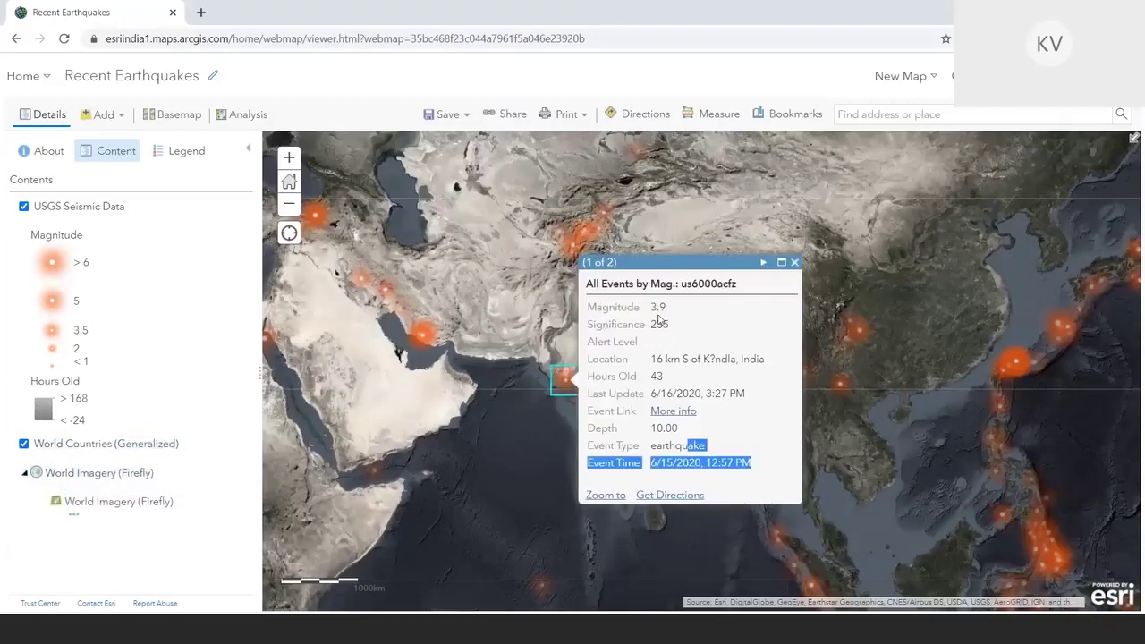
click(792, 264)
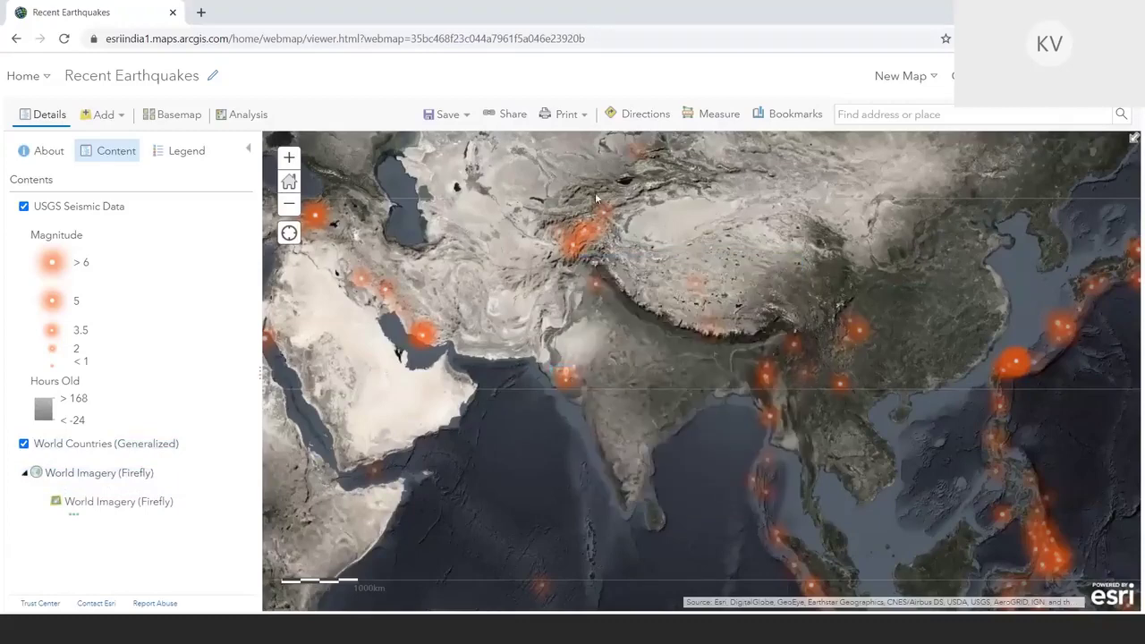
Review the map's bookmarked places and close the list.
click(795, 115)
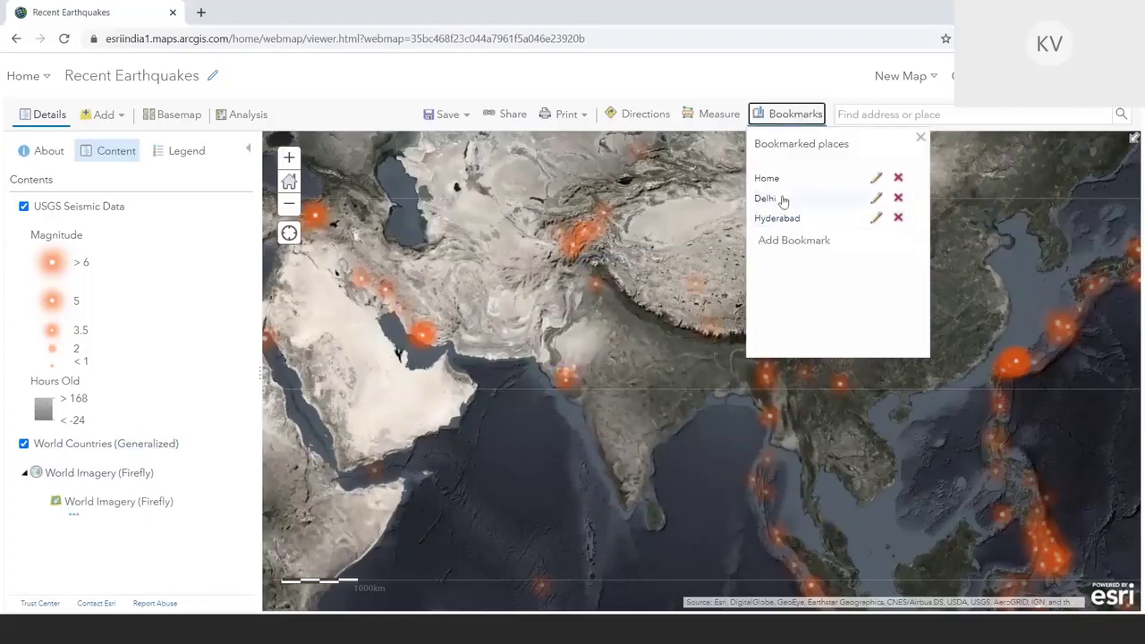
click(415, 126)
key(Escape)
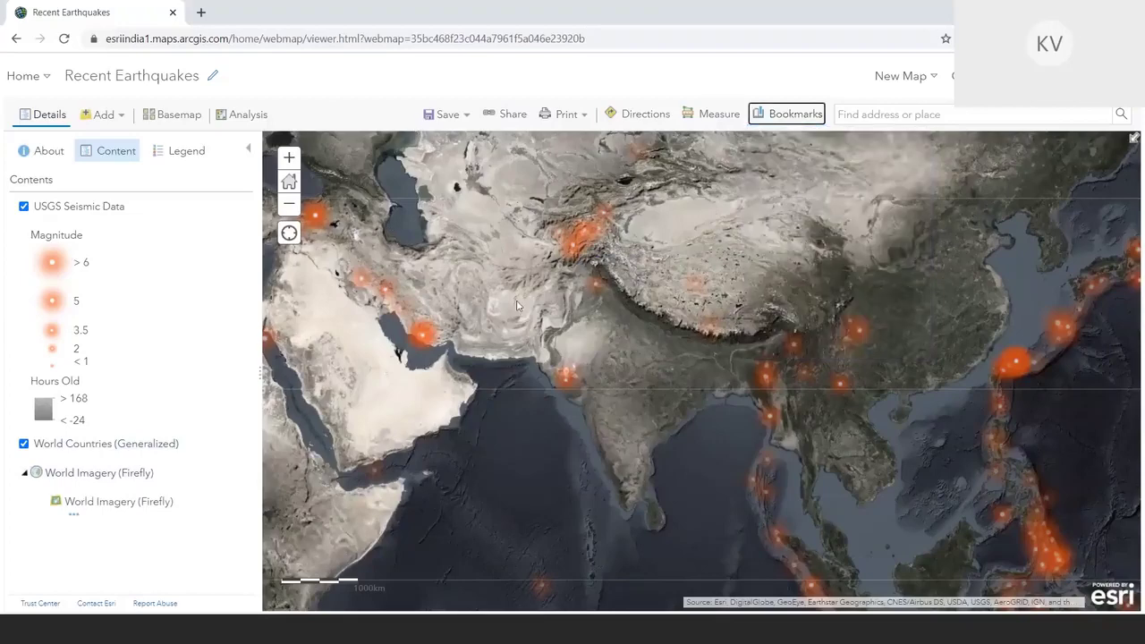
drag(517, 306, 501, 294)
mouse_move(158, 220)
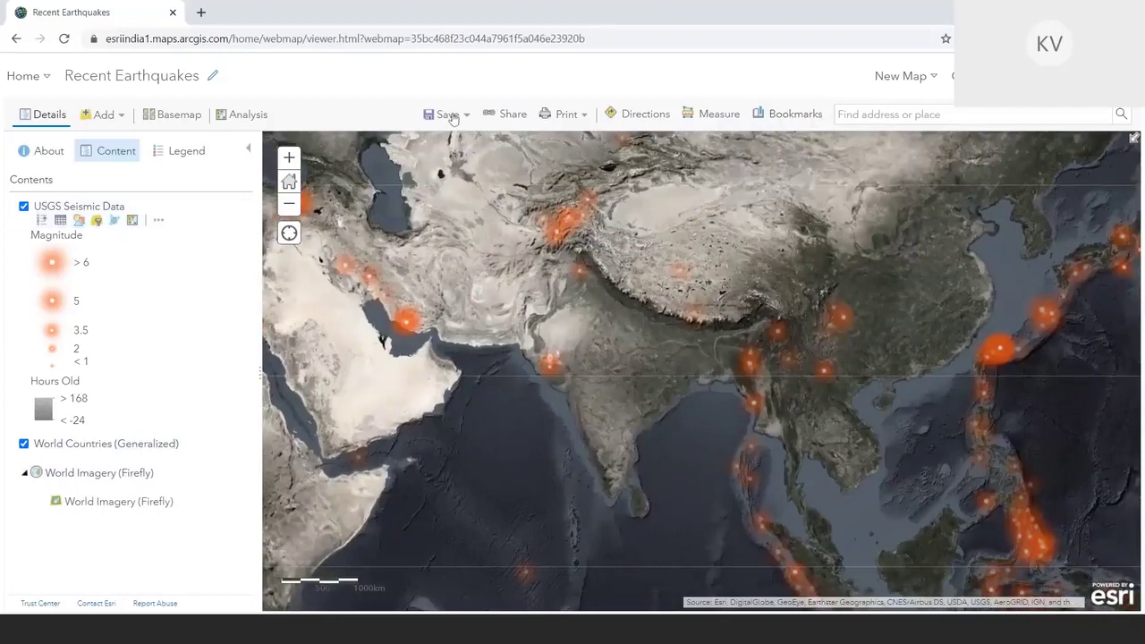
Open the map's sharing options and review the public, organization and group access choices.
click(507, 116)
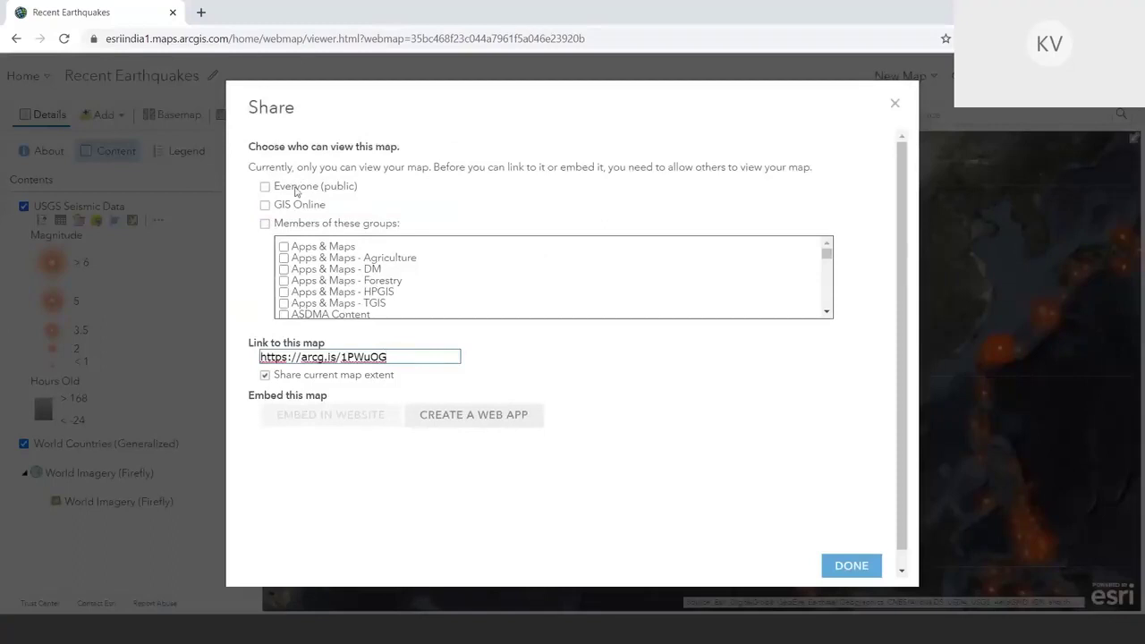
double_click(309, 204)
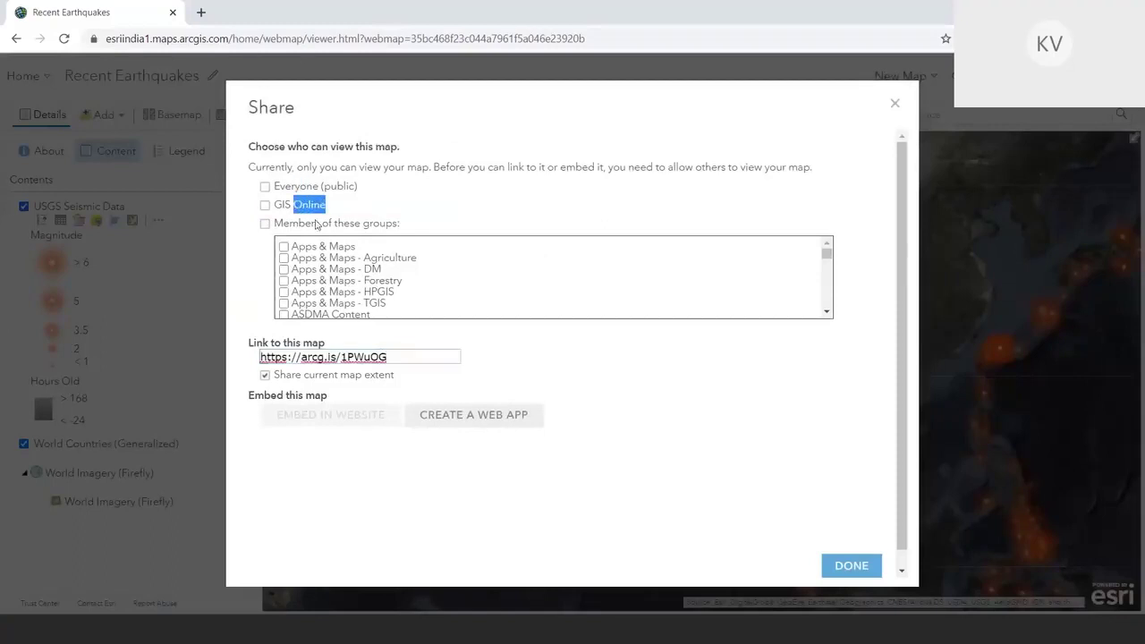
drag(306, 224, 349, 223)
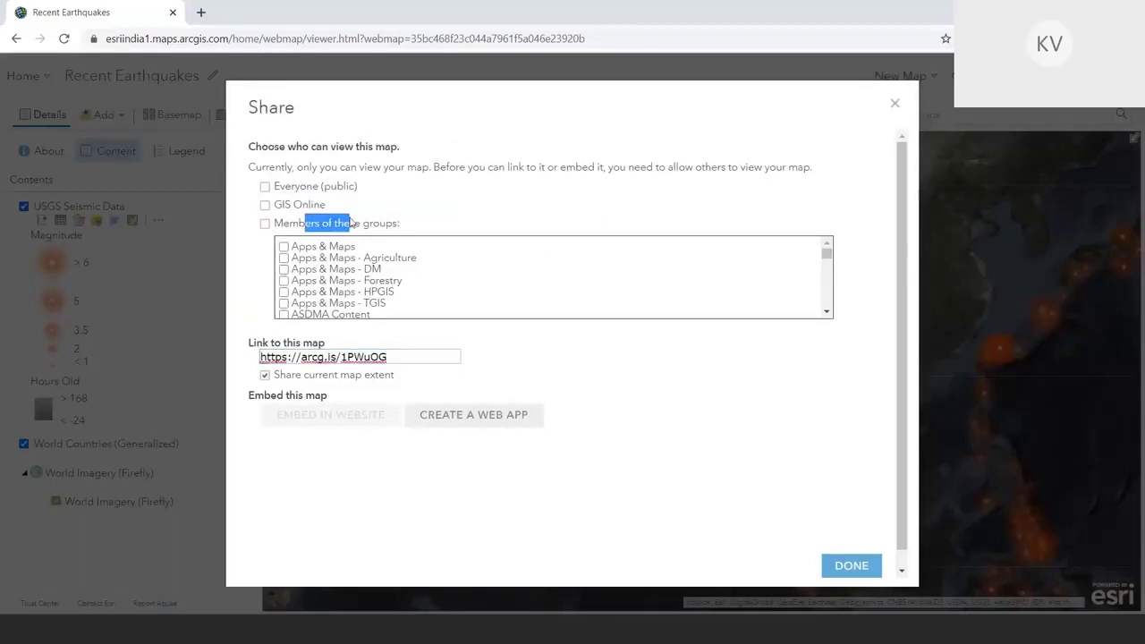
click(606, 454)
Create an ArcGIS Dashboards web app from the map, titled Recent Earthquakes, with the added tag Demo, in the .ArcGIS Dashboards folder.
click(499, 421)
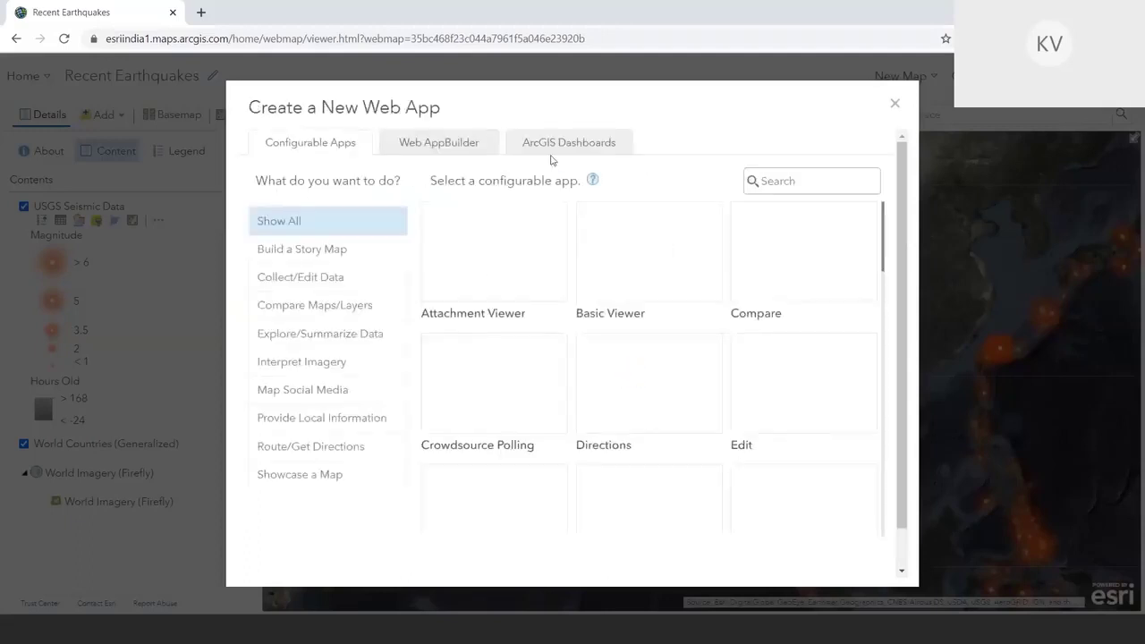
click(558, 148)
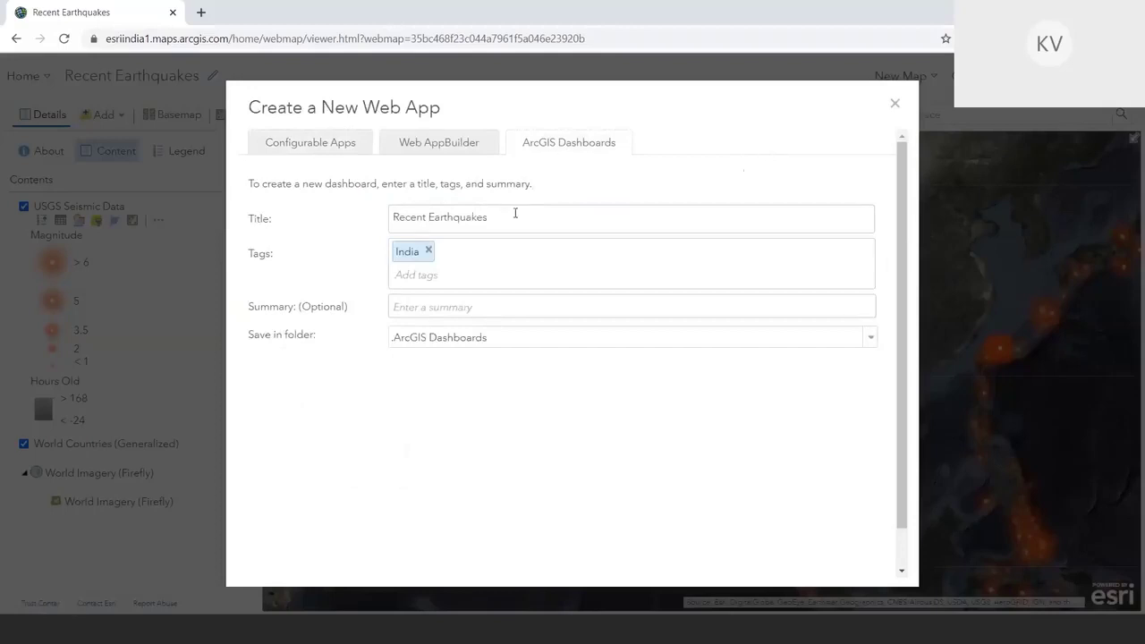
drag(515, 213, 394, 217)
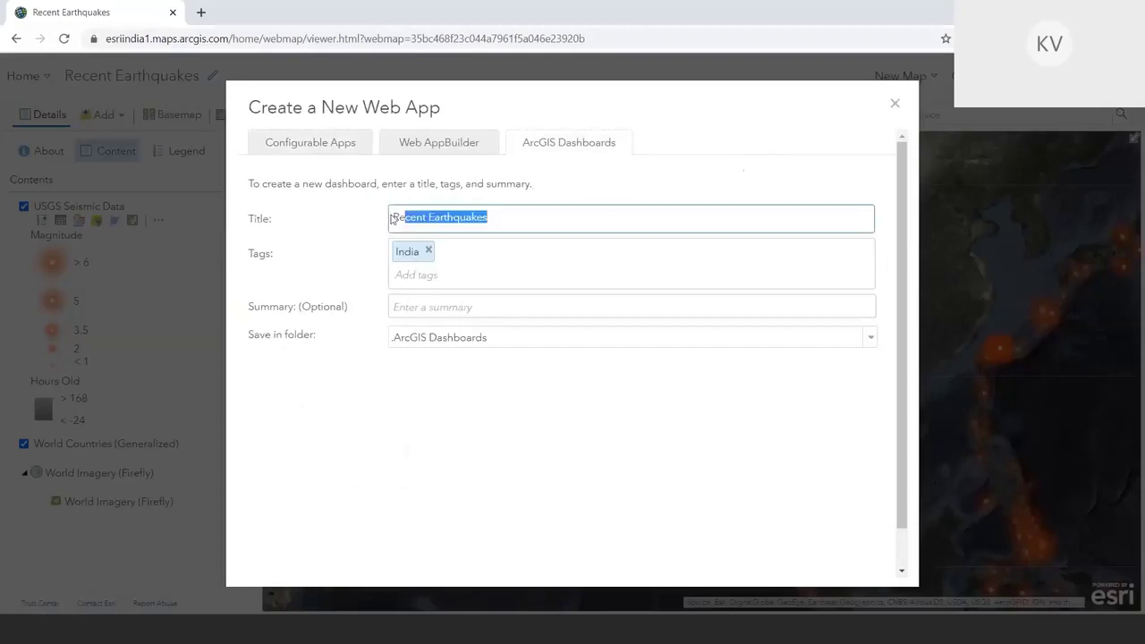
click(436, 277)
text(De)
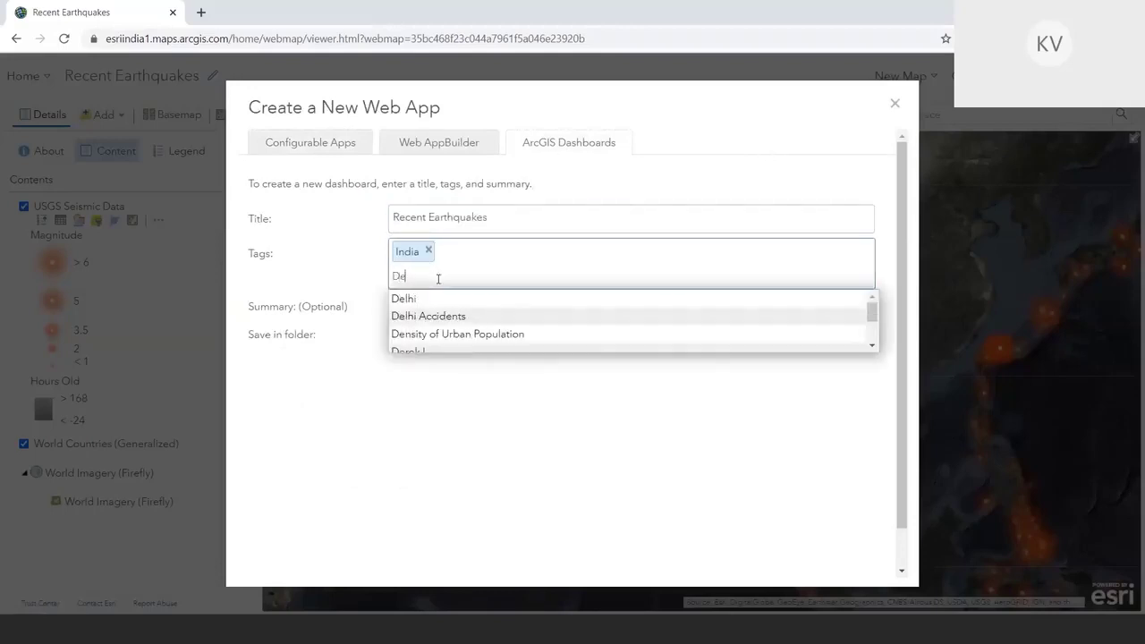
text(mo)
key(Return)
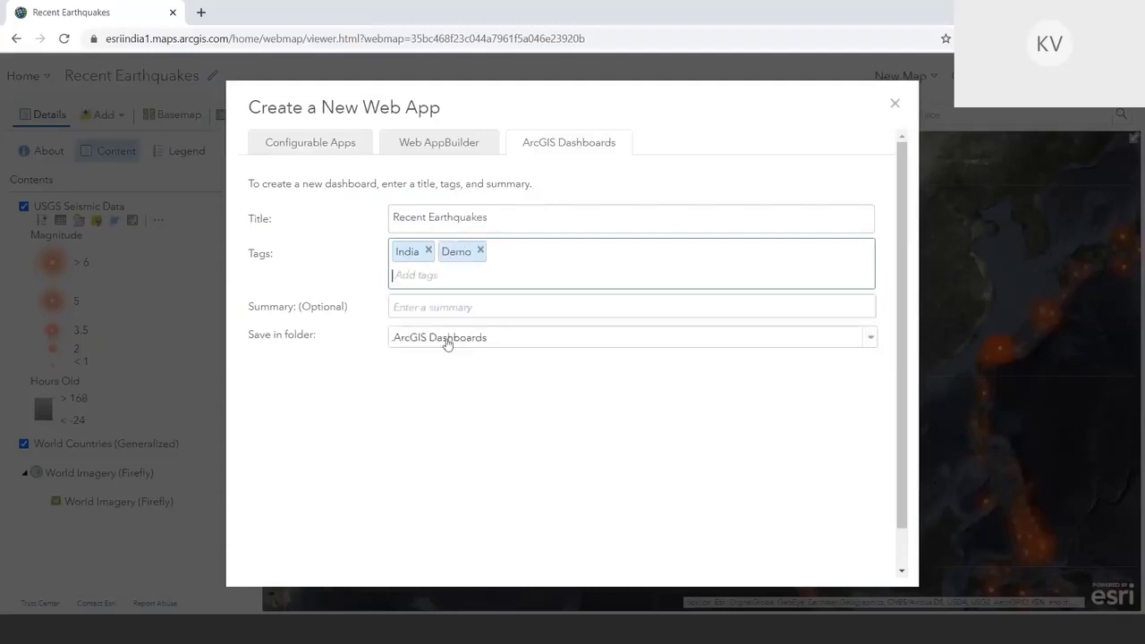
click(373, 364)
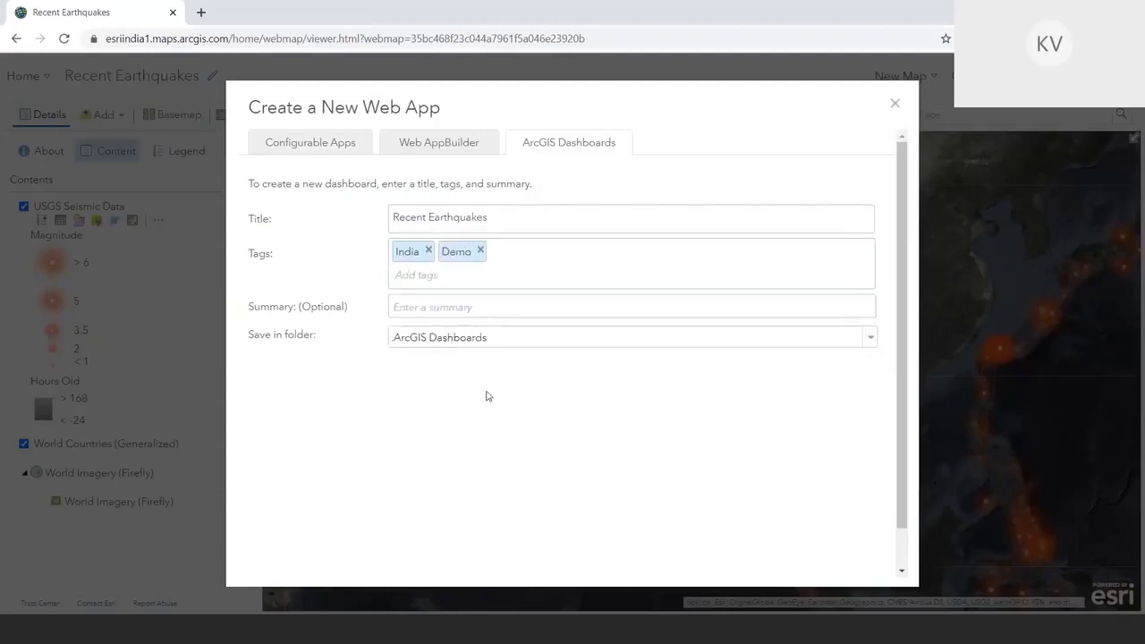
scroll(492, 402, down, 1)
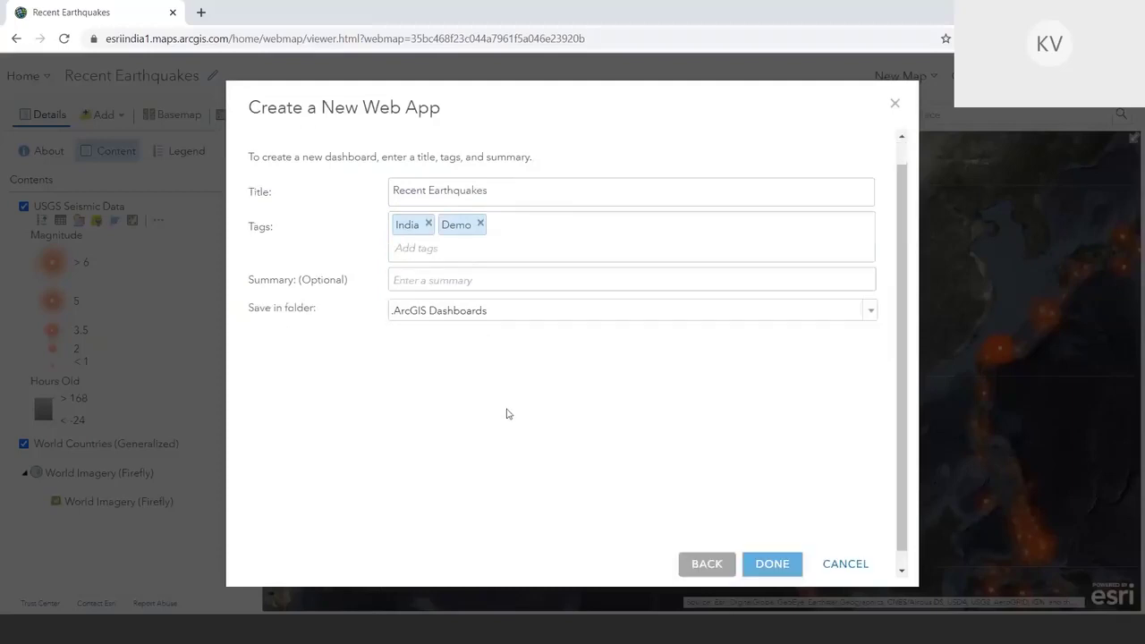
click(770, 549)
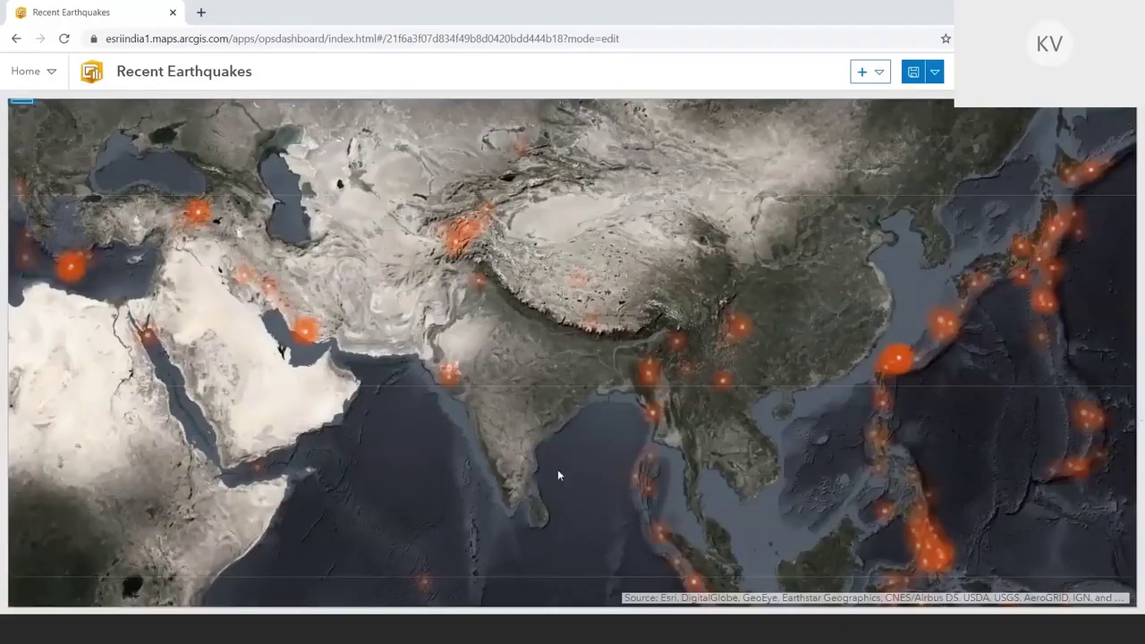
drag(512, 424, 511, 423)
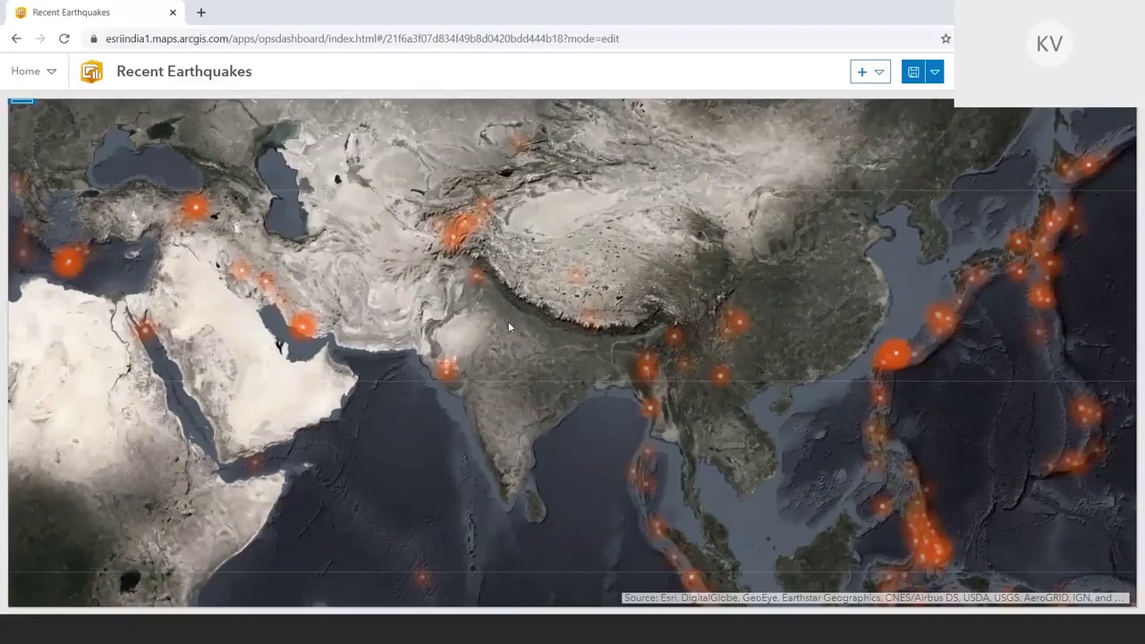
drag(508, 322, 514, 309)
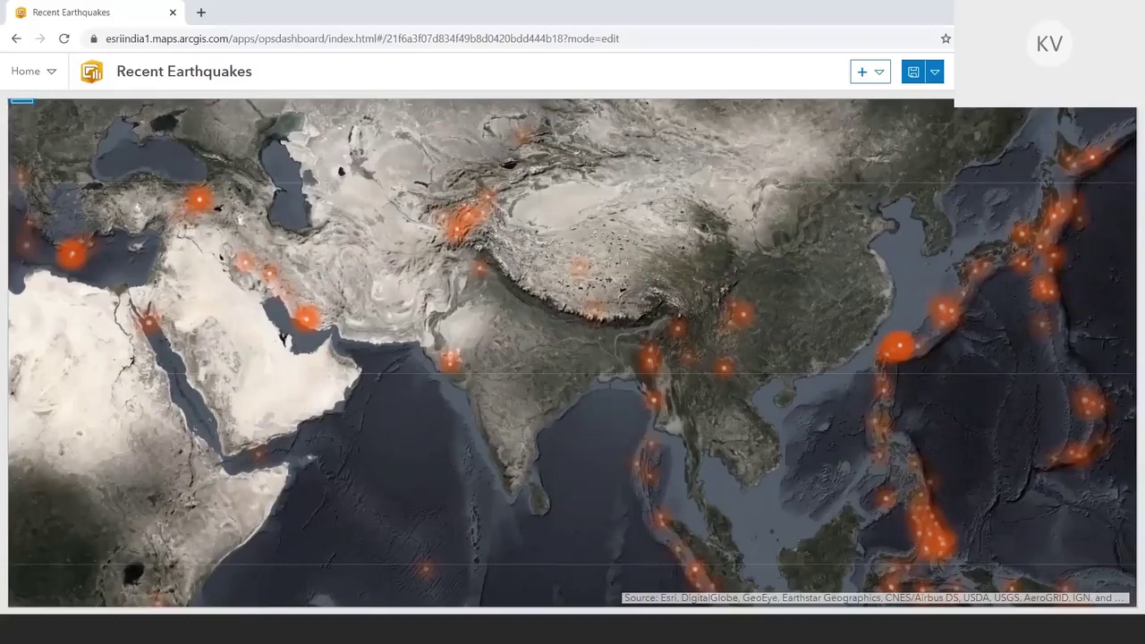
Set the dashboard's theme to Dark.
click(935, 72)
click(903, 182)
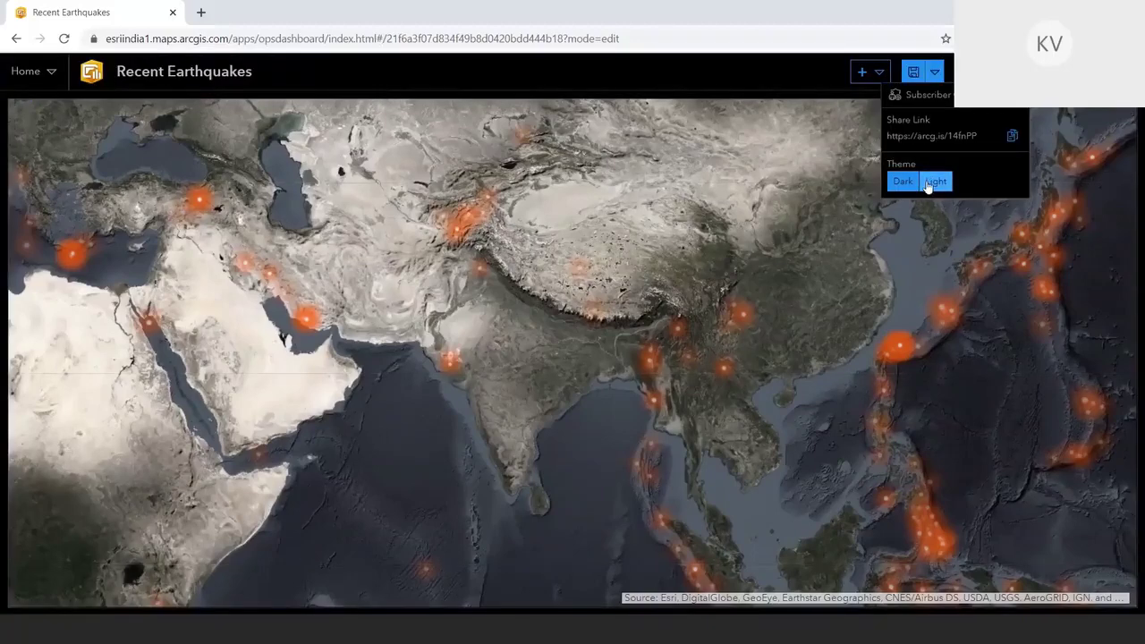
click(774, 70)
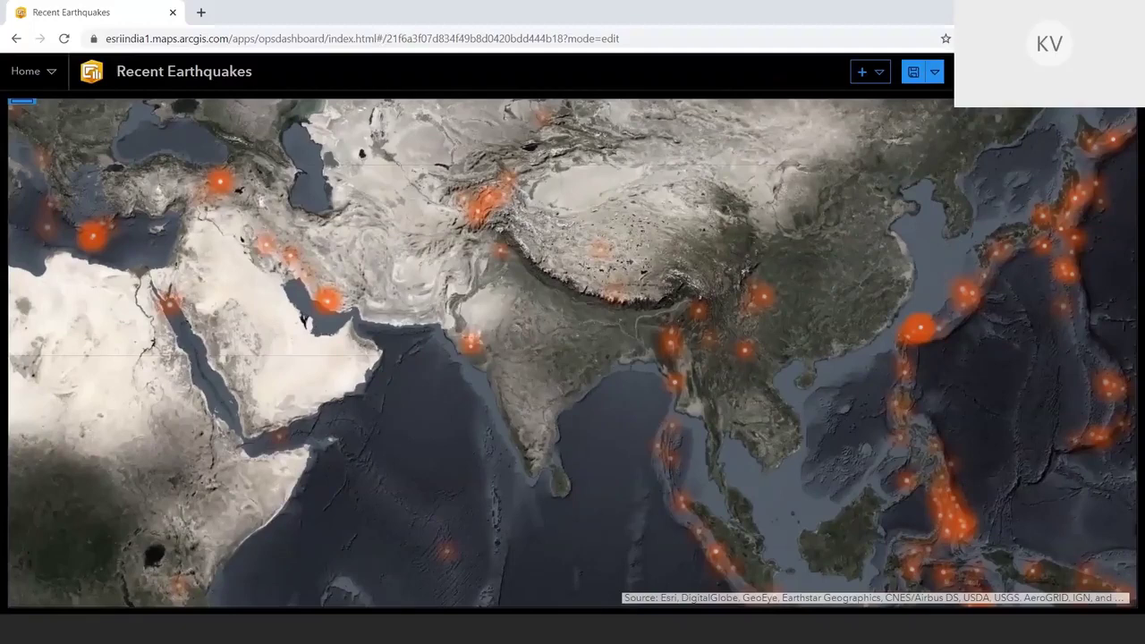
Review the theme's layout and map colour options in the dashboard settings, and leave them without making changes.
scroll(399, 248, down, 1)
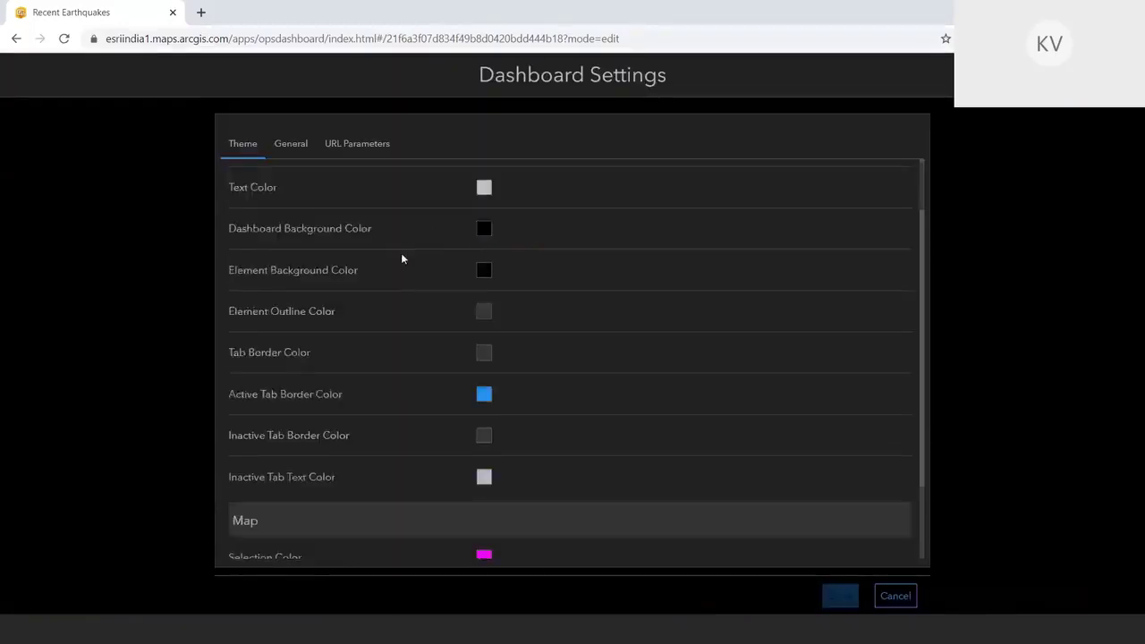
scroll(398, 264, up, 1)
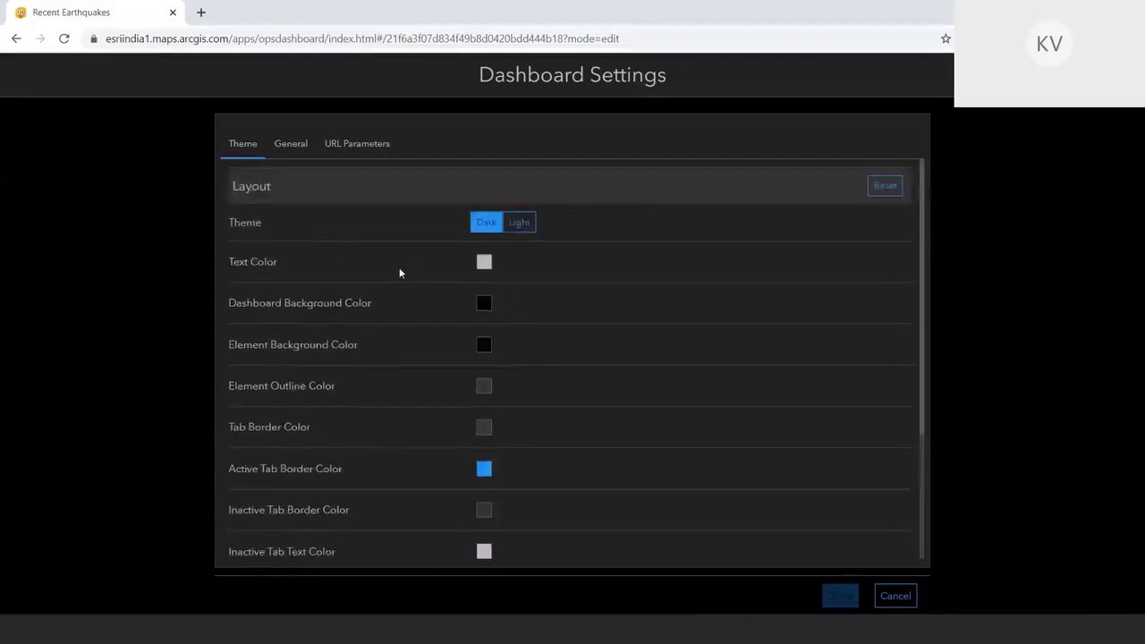
scroll(400, 274, down, 1)
scroll(400, 276, up, 1)
scroll(399, 273, down, 1)
scroll(468, 327, down, 1)
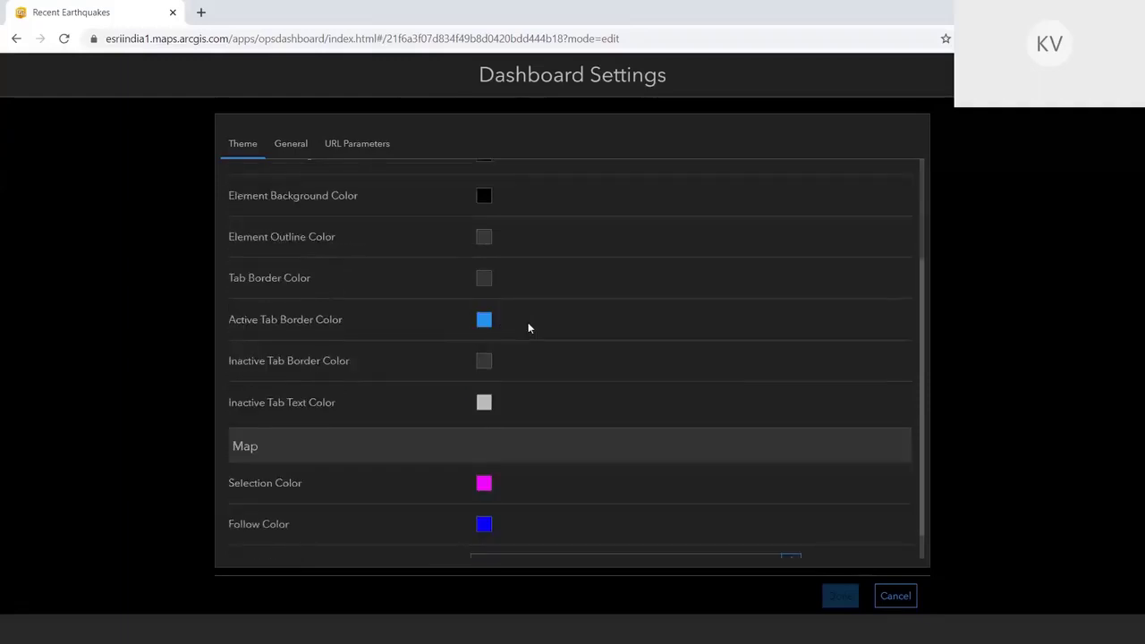
scroll(529, 328, down, 1)
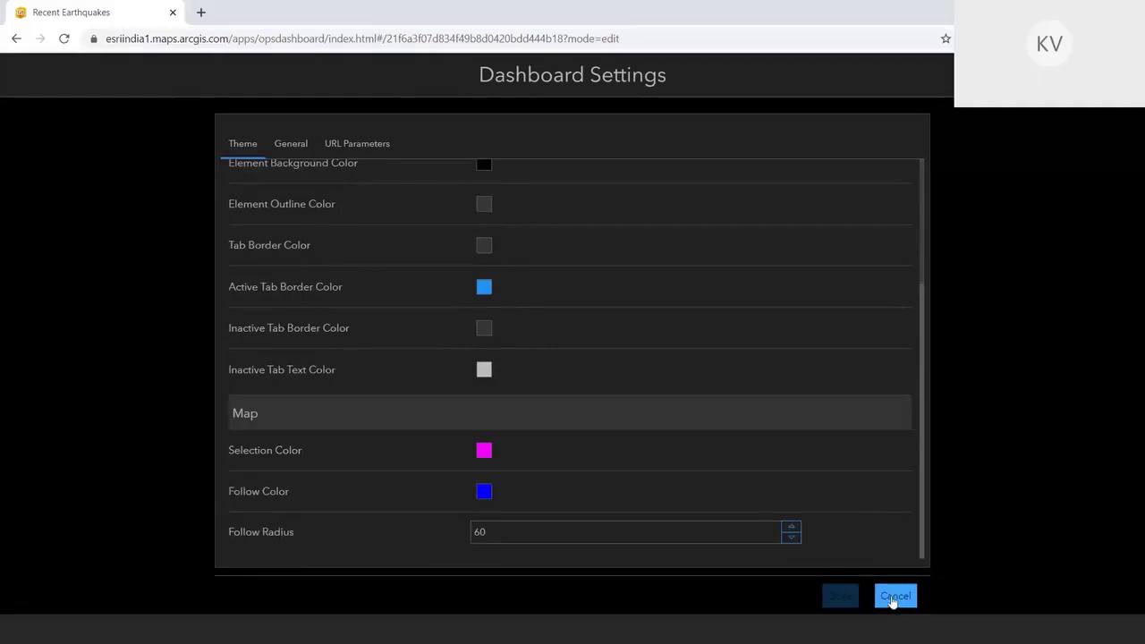
click(896, 597)
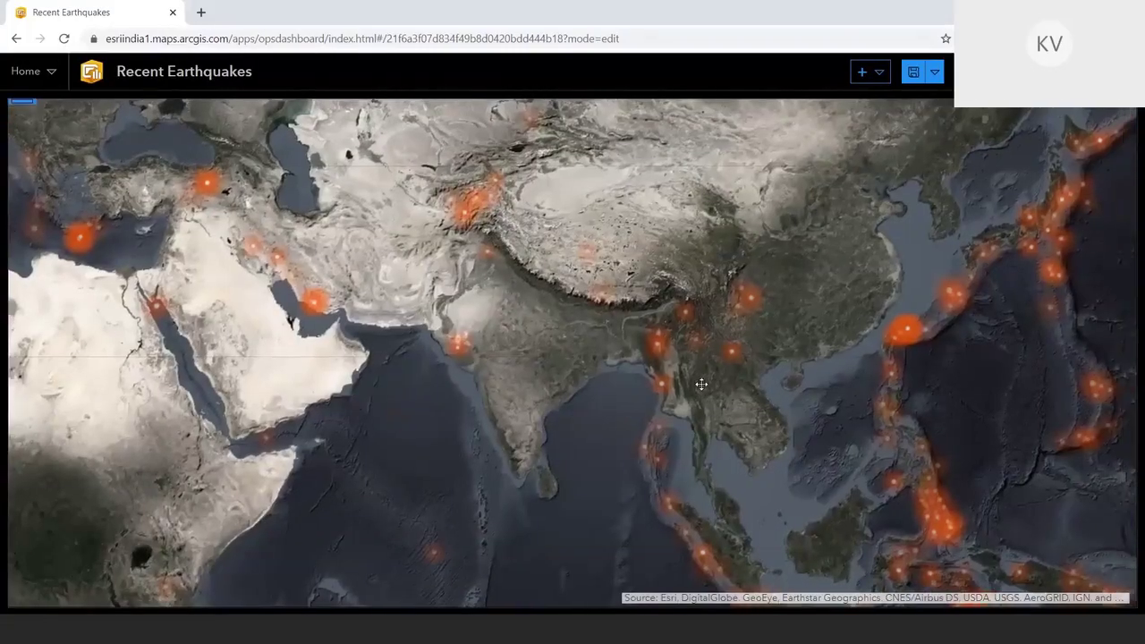
Examine the magnitude, significance and location in the pop-up of an earthquake on India's west coast, and close it.
click(477, 354)
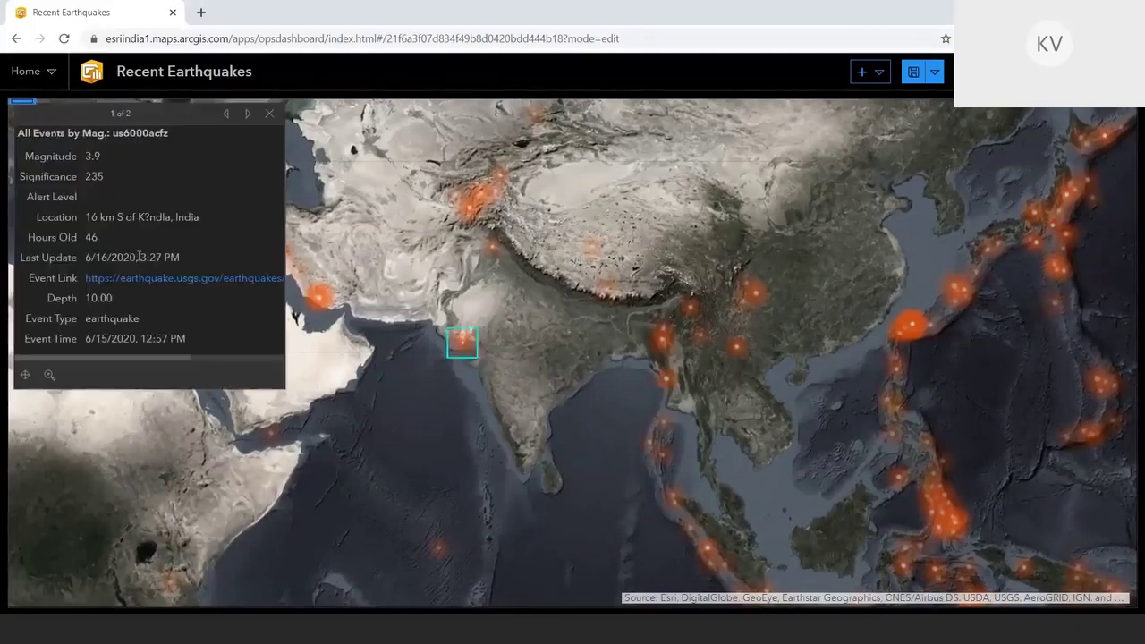
drag(85, 188, 64, 155)
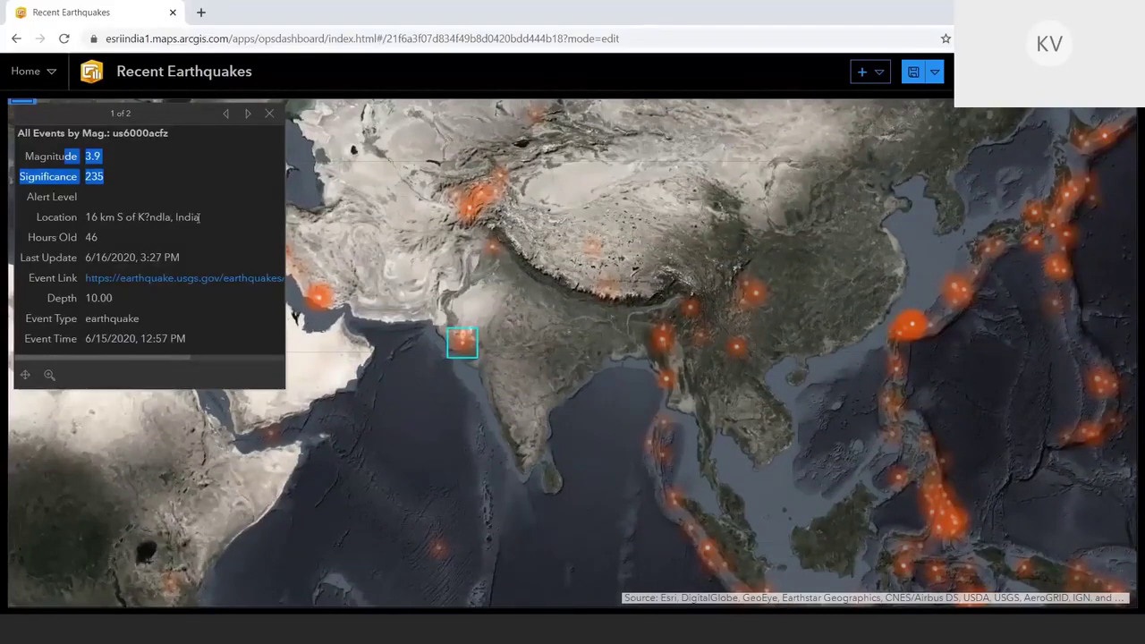
triple_click(198, 217)
drag(85, 189, 49, 155)
click(269, 112)
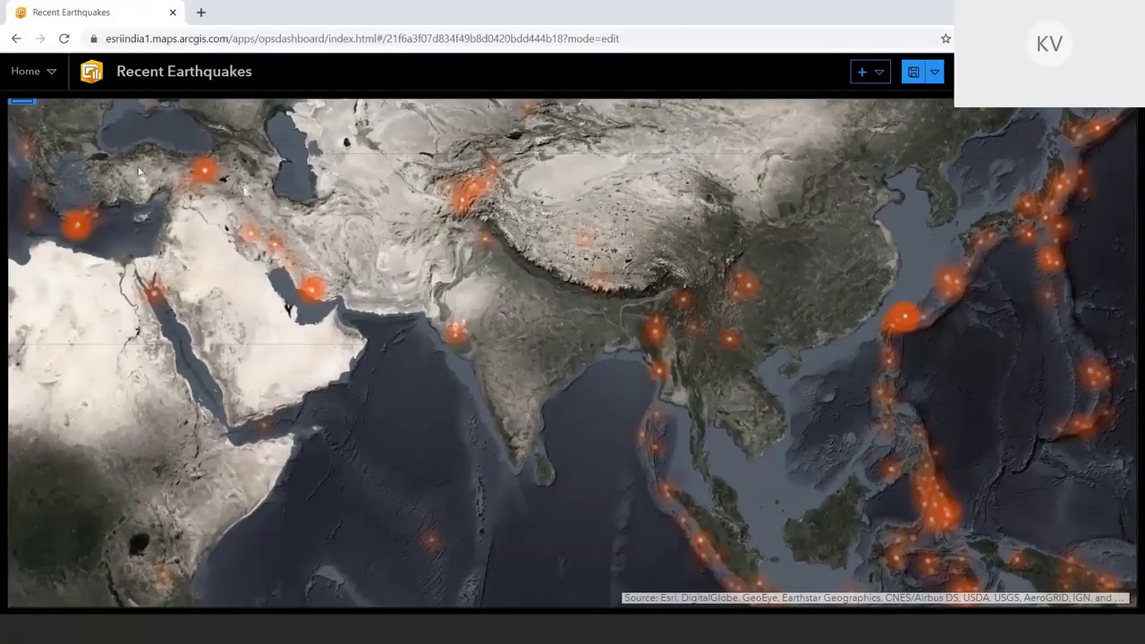
Configure the map element to offer Default Extent and Bookmarks, Basemap Switcher and Zoom In/Out.
mouse_move(23, 110)
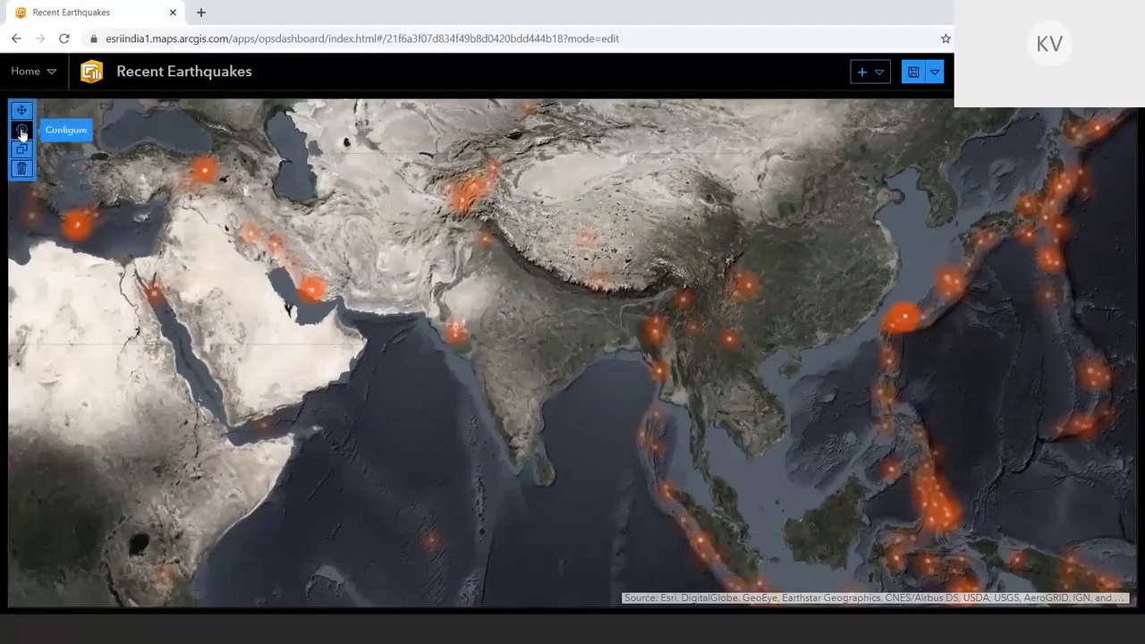
click(22, 132)
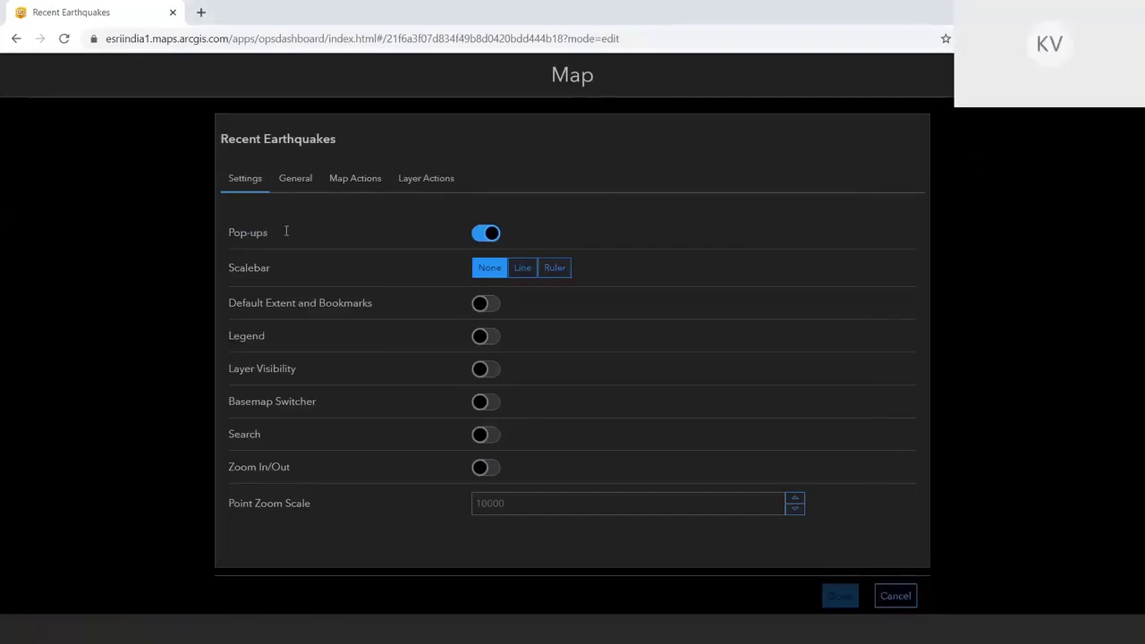
drag(229, 232, 317, 225)
click(486, 304)
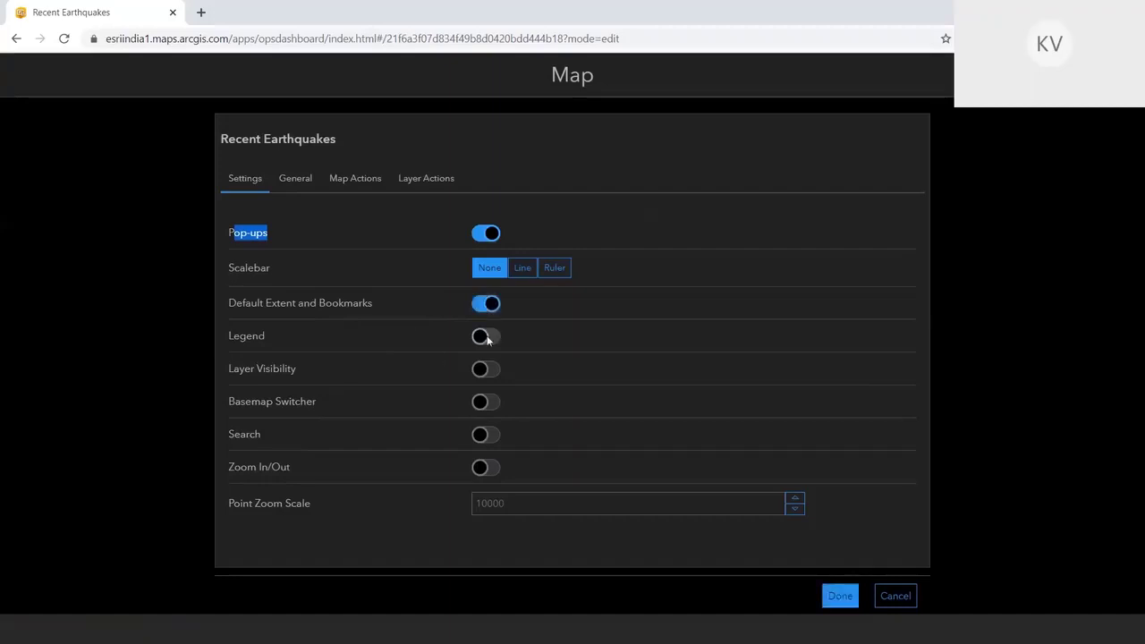
click(483, 407)
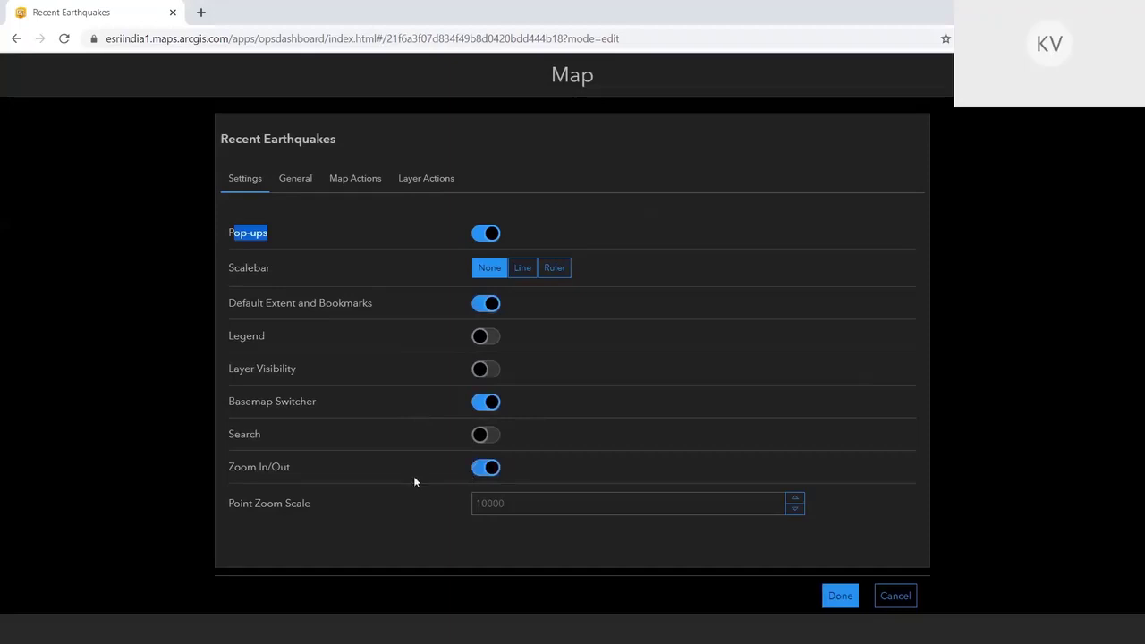
Review the map element's general options for name, title, description, text color and background color.
click(299, 189)
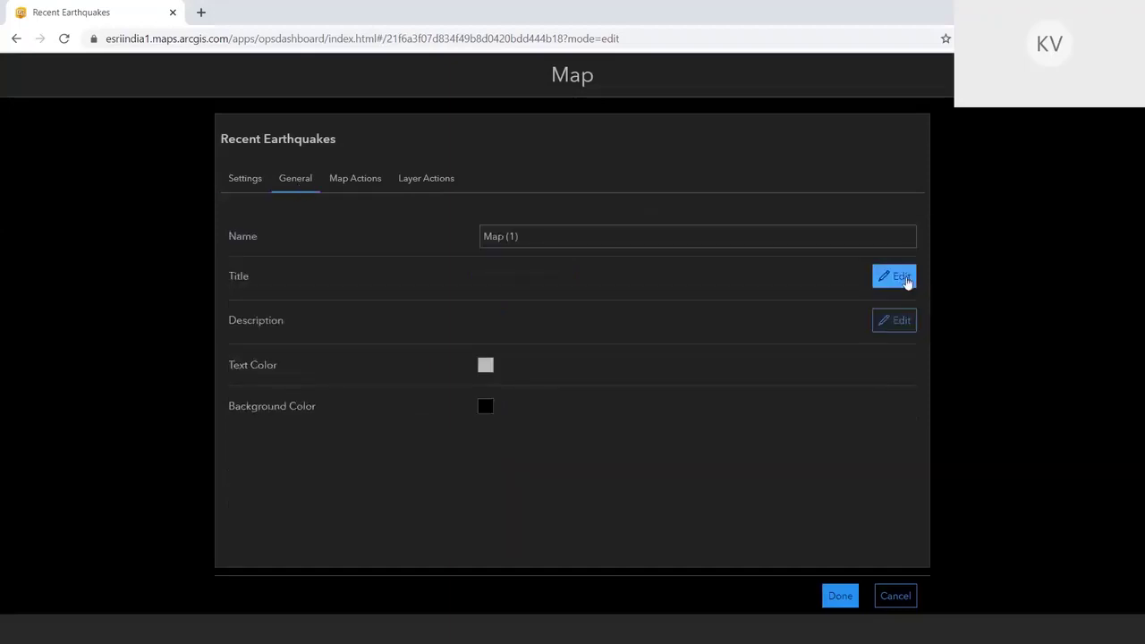
click(906, 280)
double_click(276, 239)
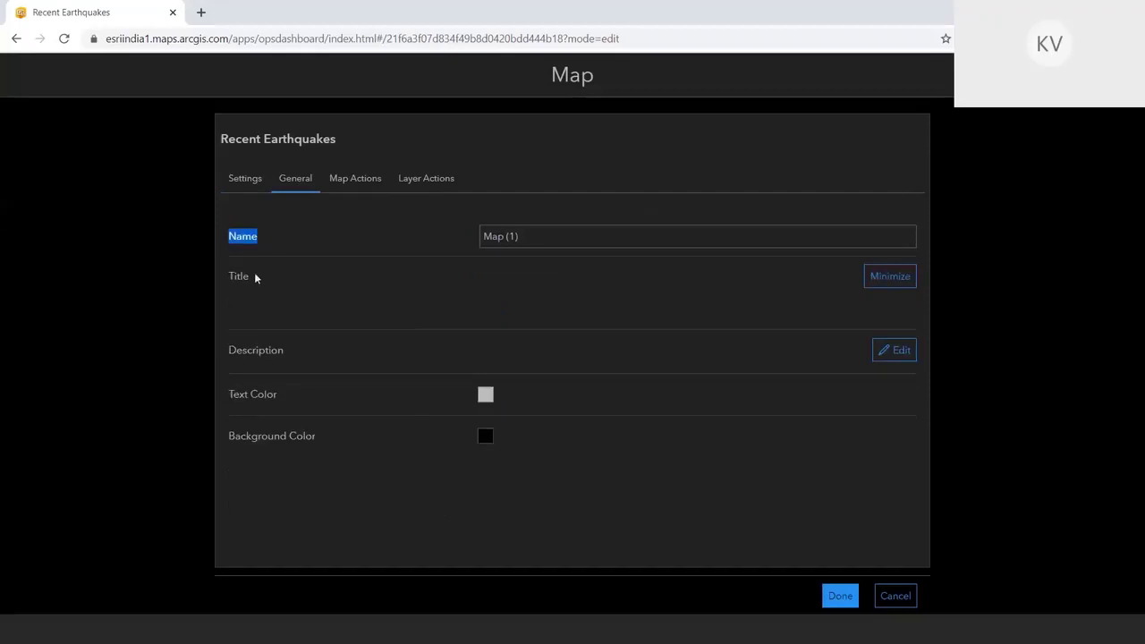
click(255, 279)
drag(247, 351, 279, 350)
drag(244, 394, 484, 401)
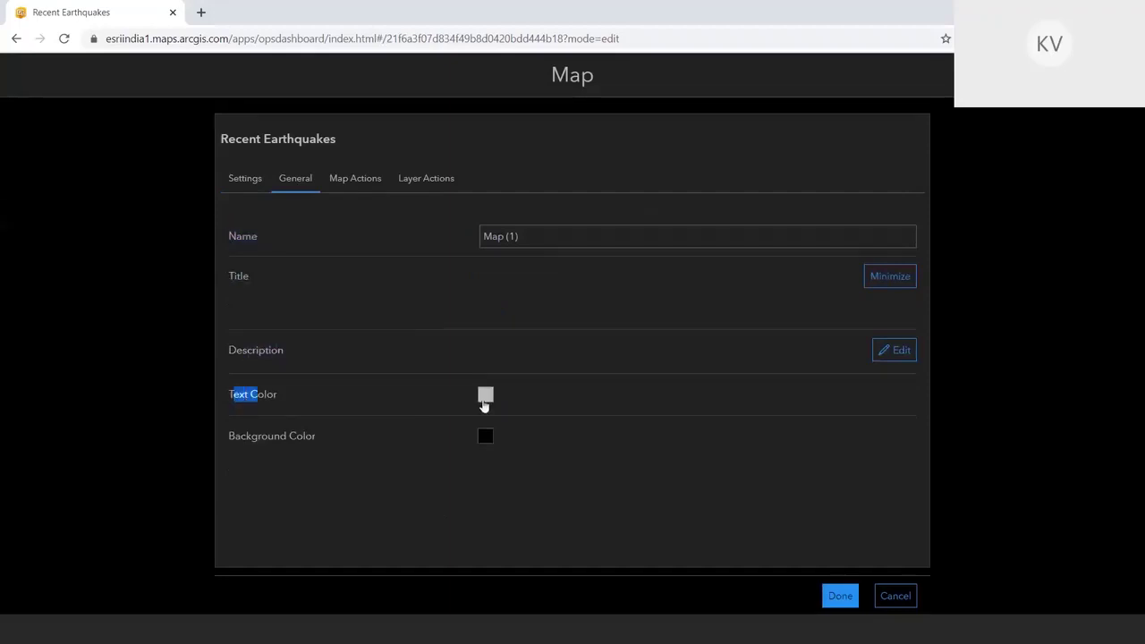
click(484, 402)
click(409, 404)
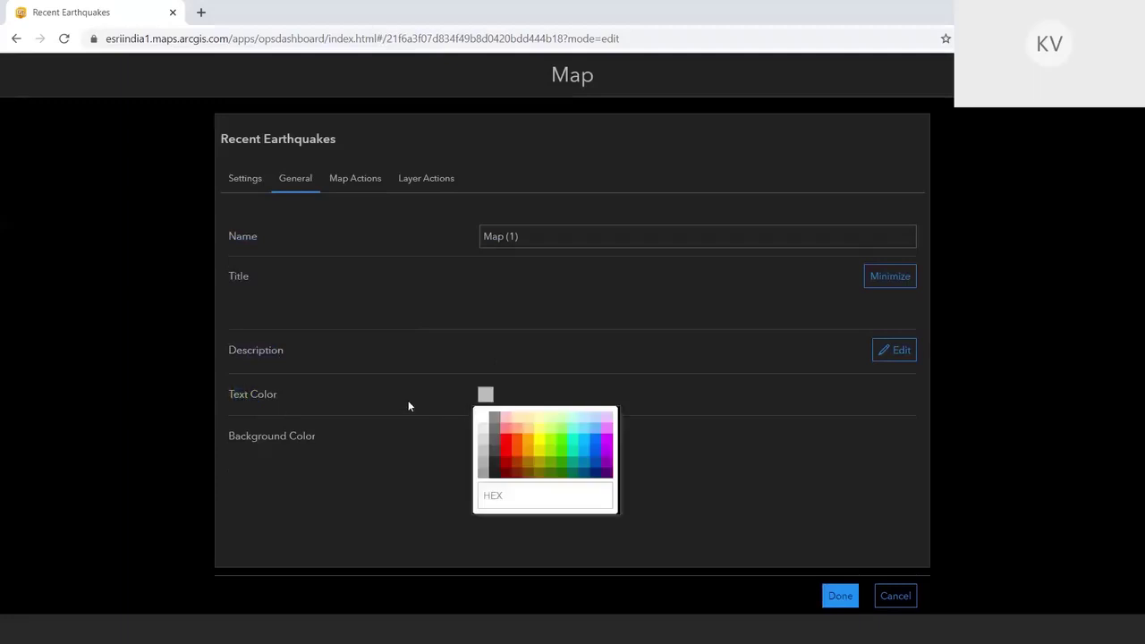
drag(251, 436, 318, 440)
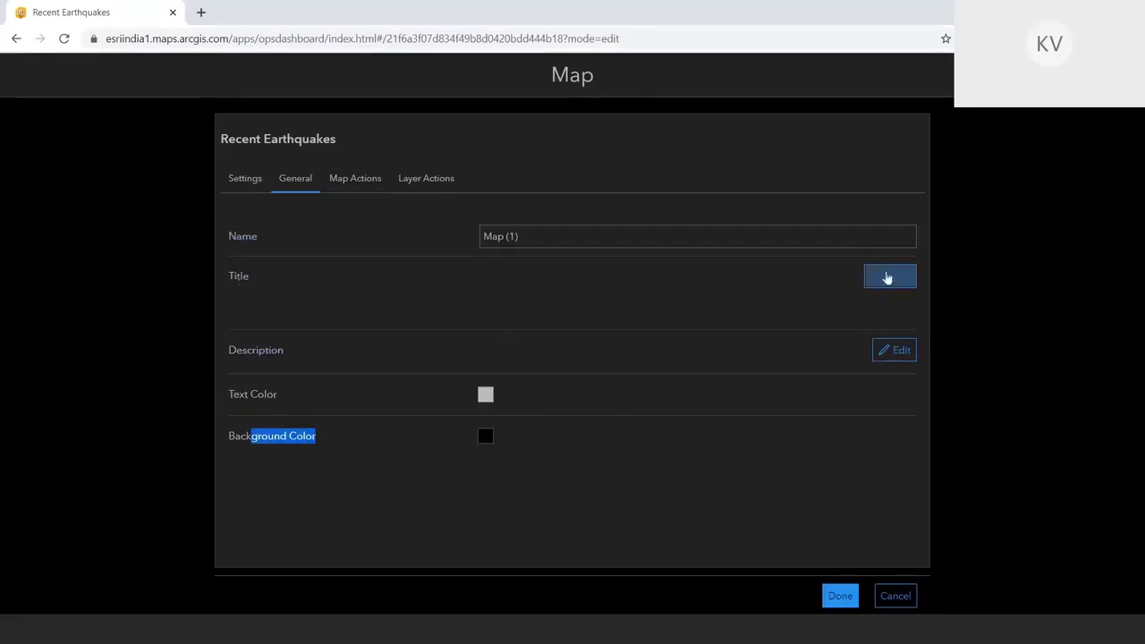
Enter "Recent Earthquakes" as the map element's title and format it as Heading 3.
click(890, 276)
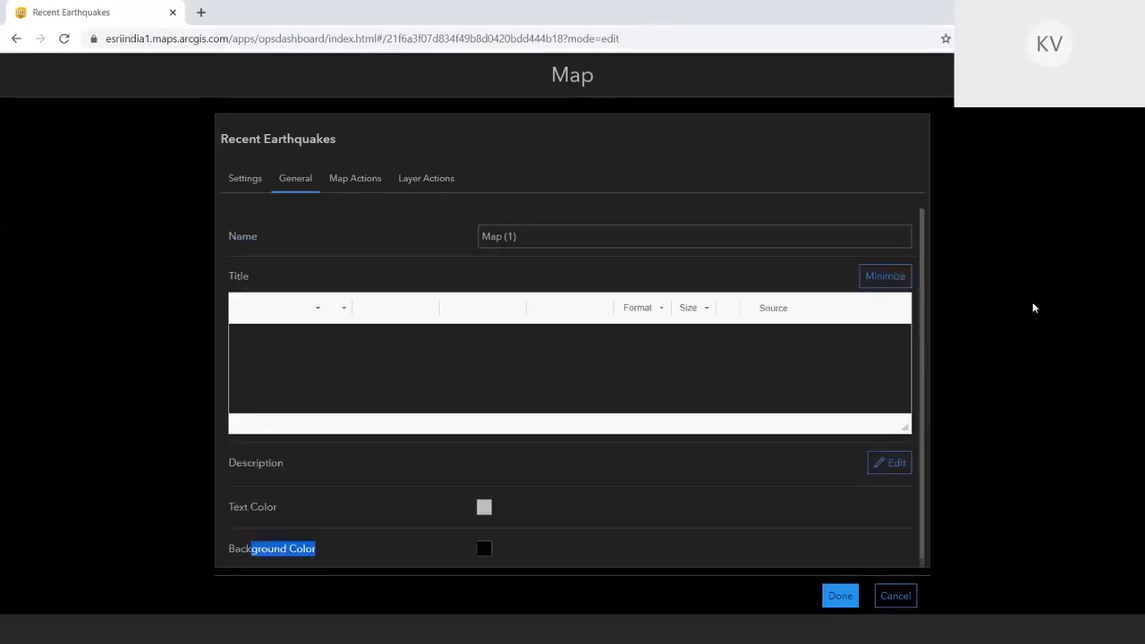
click(536, 352)
text(Recent Earthquakes)
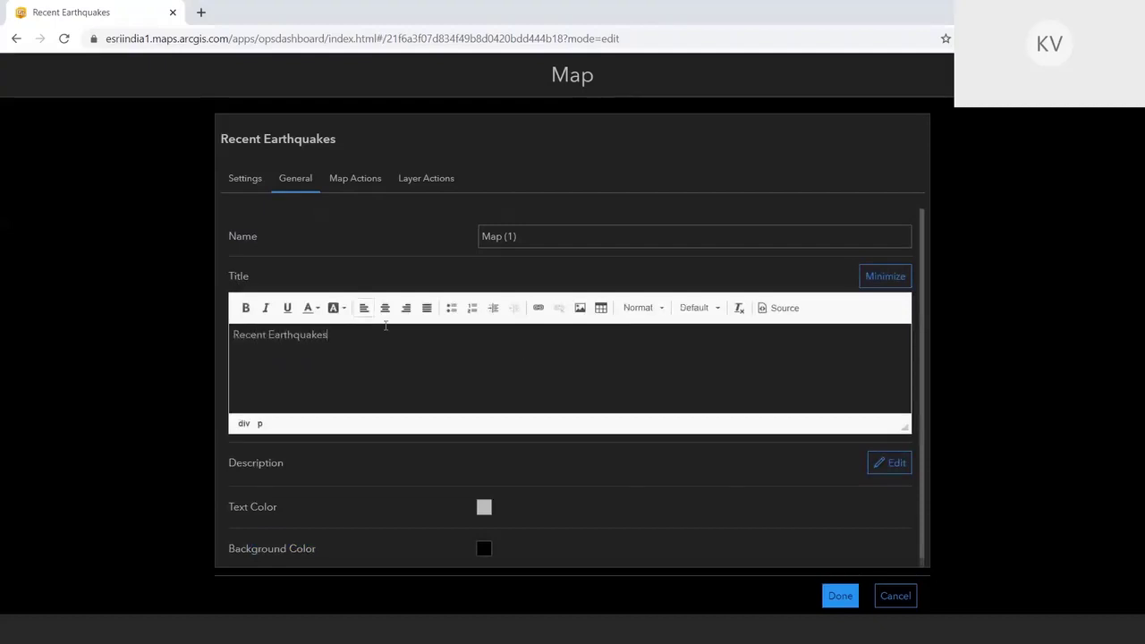
key(ctrl+a)
click(642, 307)
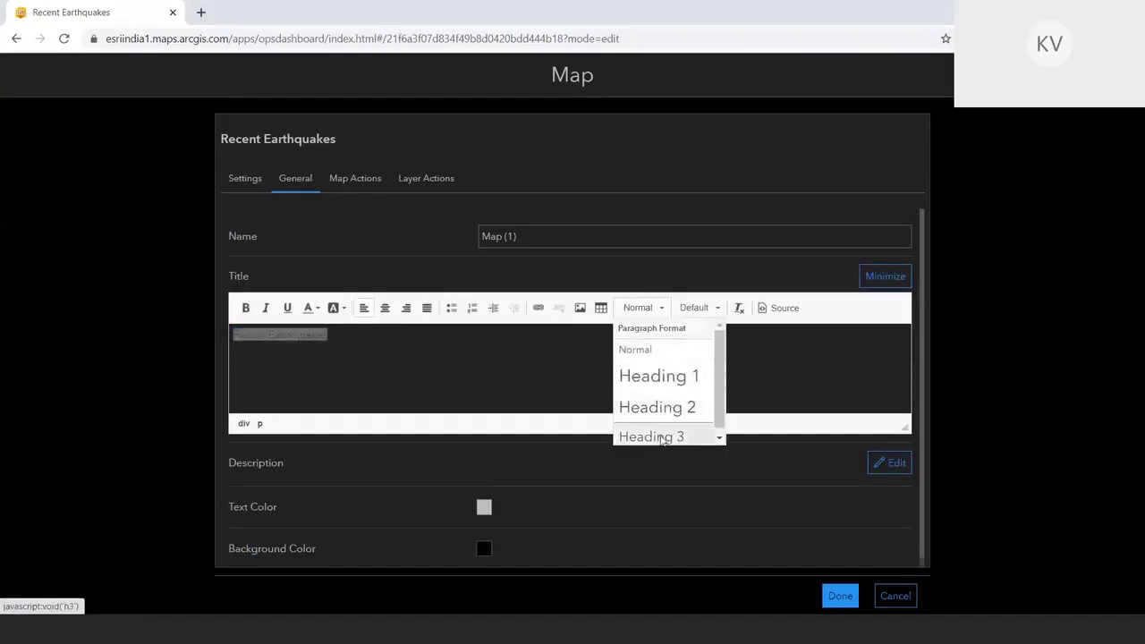
click(663, 438)
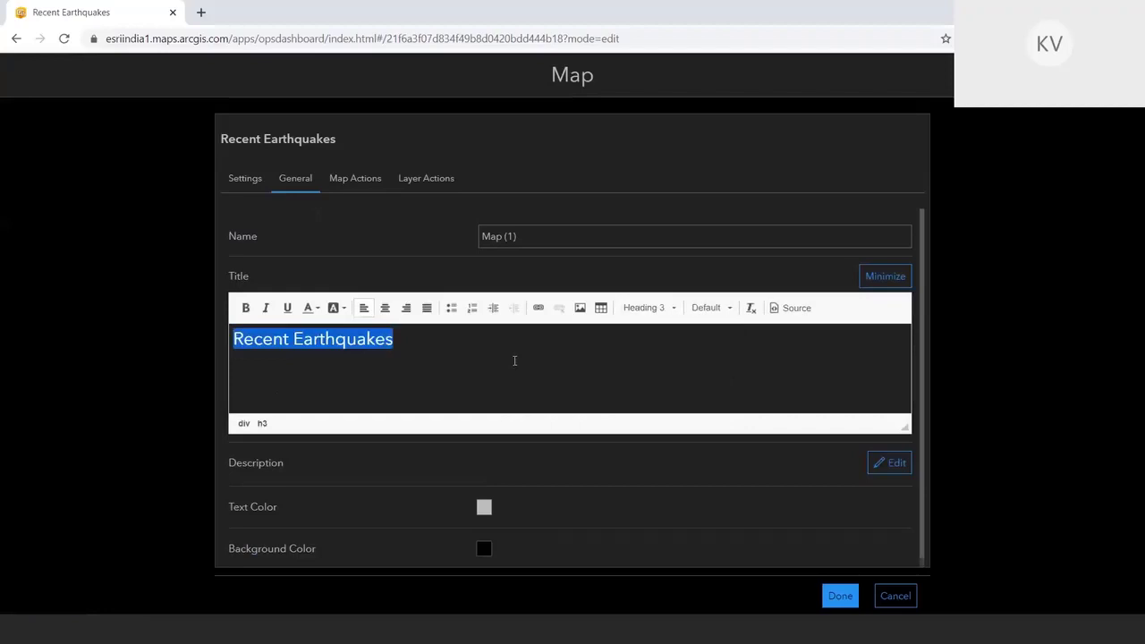
Make the map title bold, centered and orange-red (e64c00), and apply the map configuration.
click(247, 309)
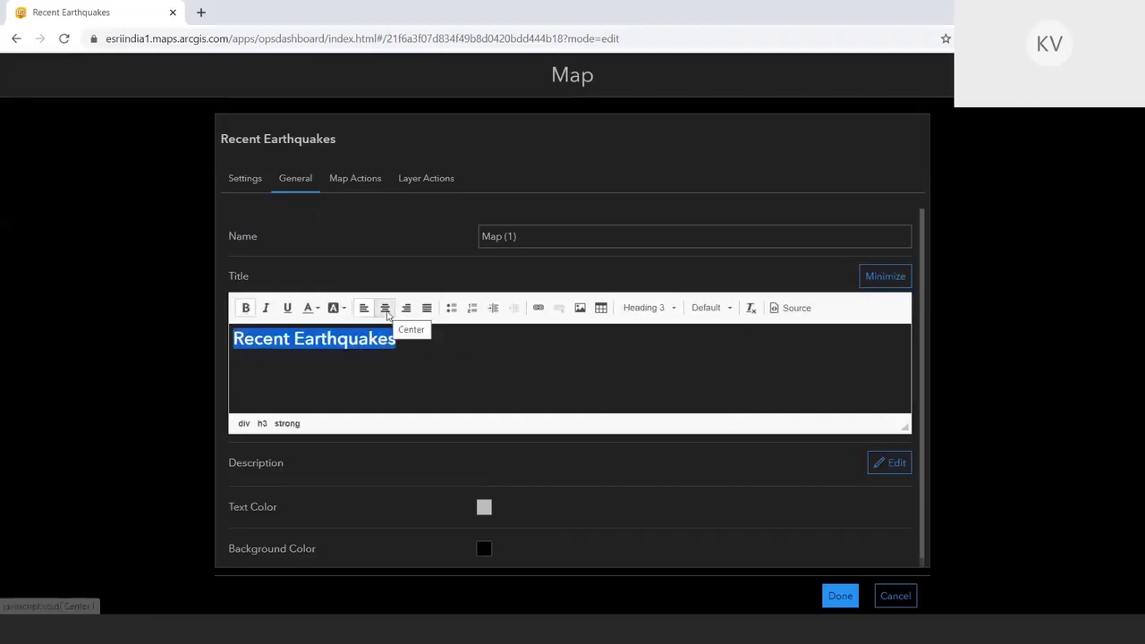
click(386, 310)
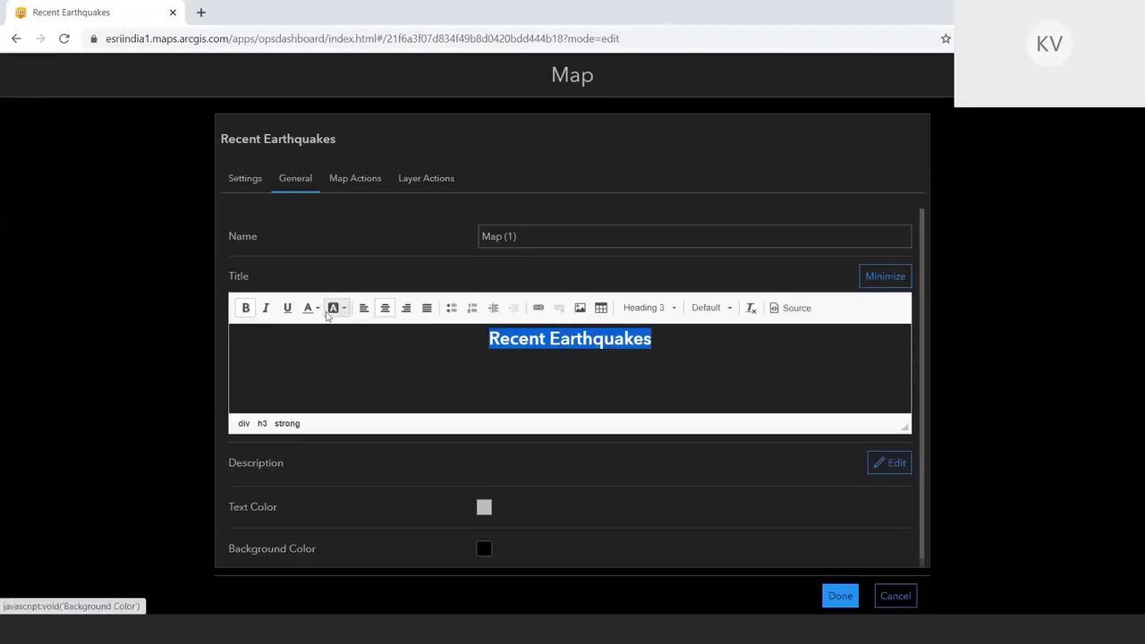
click(310, 307)
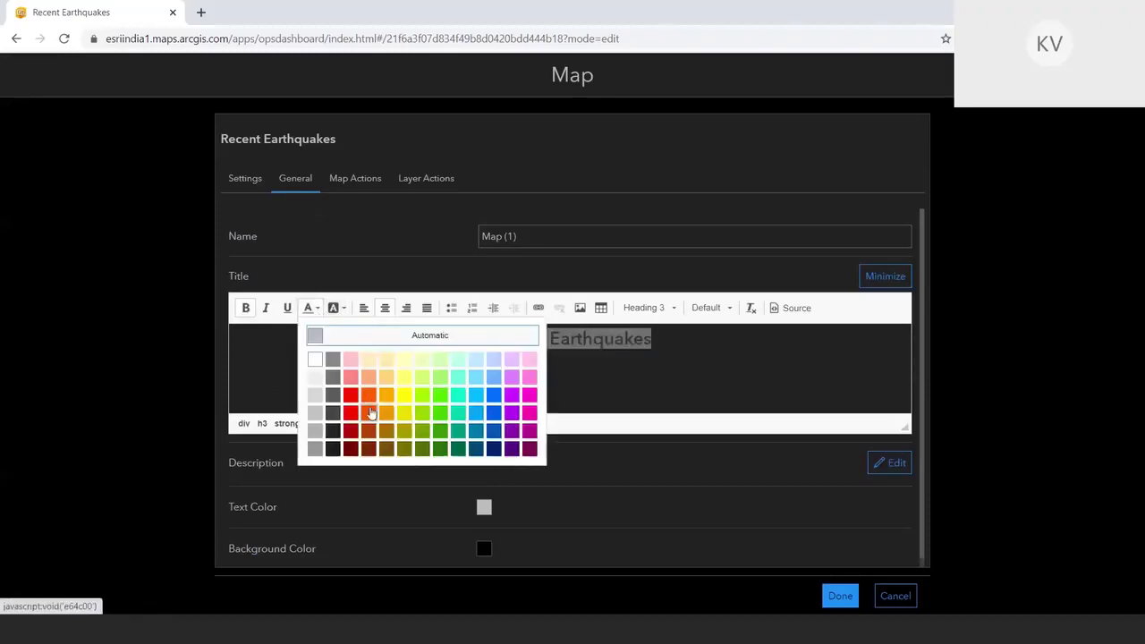
click(371, 412)
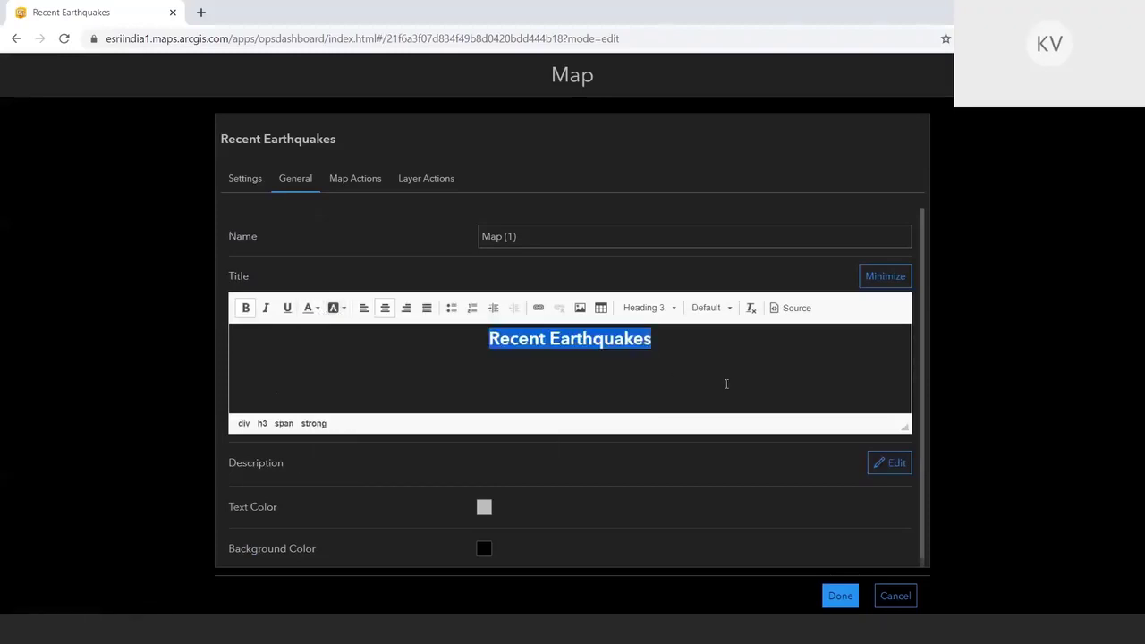
click(697, 352)
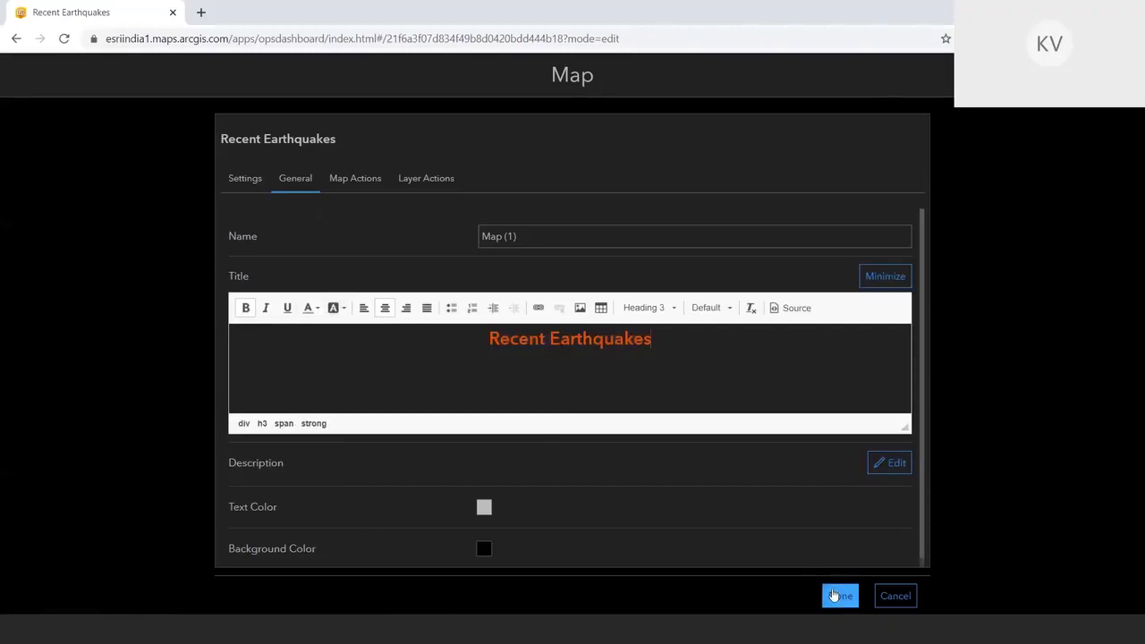
click(839, 596)
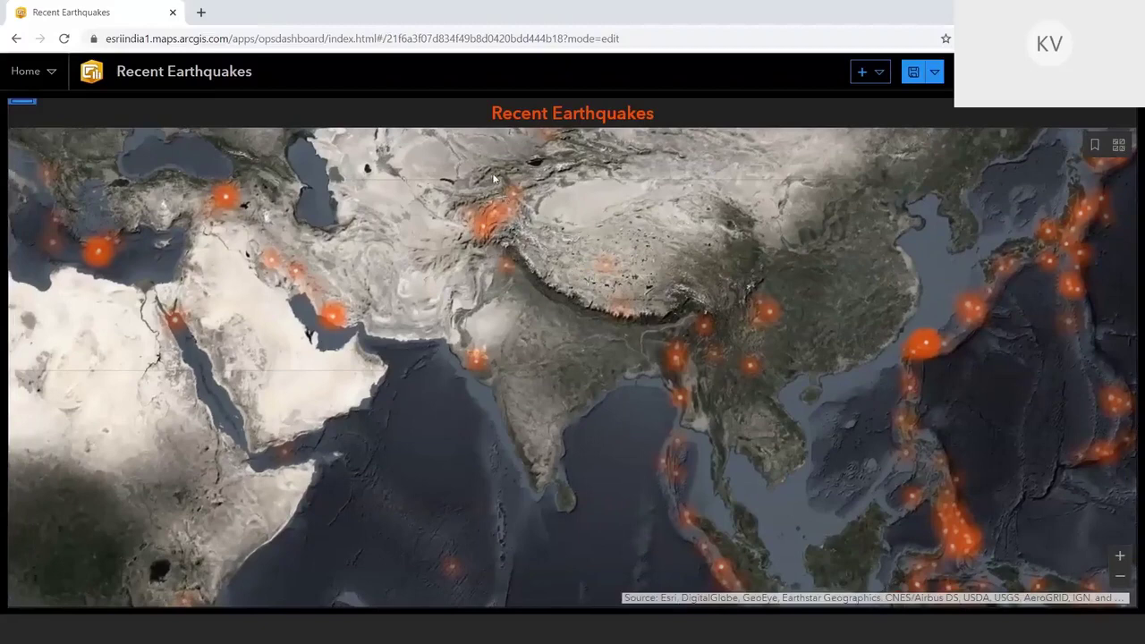
Try out the map's basemap switcher, bookmark list, zoom controls and panning on the dashboard.
click(1118, 146)
scroll(1073, 235, down, 2)
scroll(1085, 256, up, 2)
click(1094, 145)
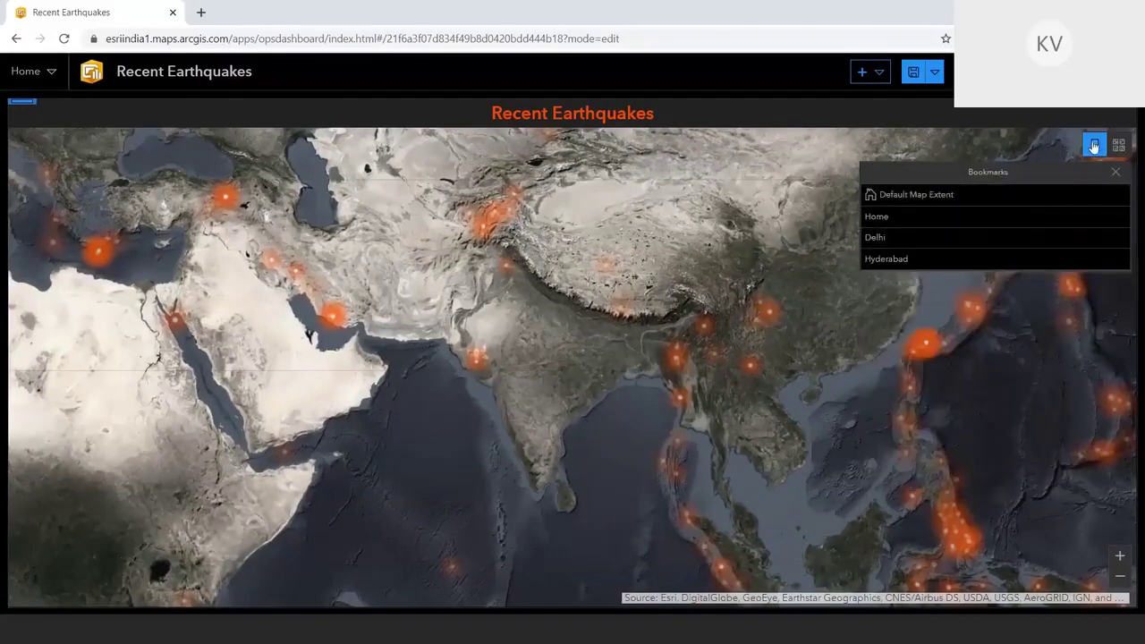
click(1095, 145)
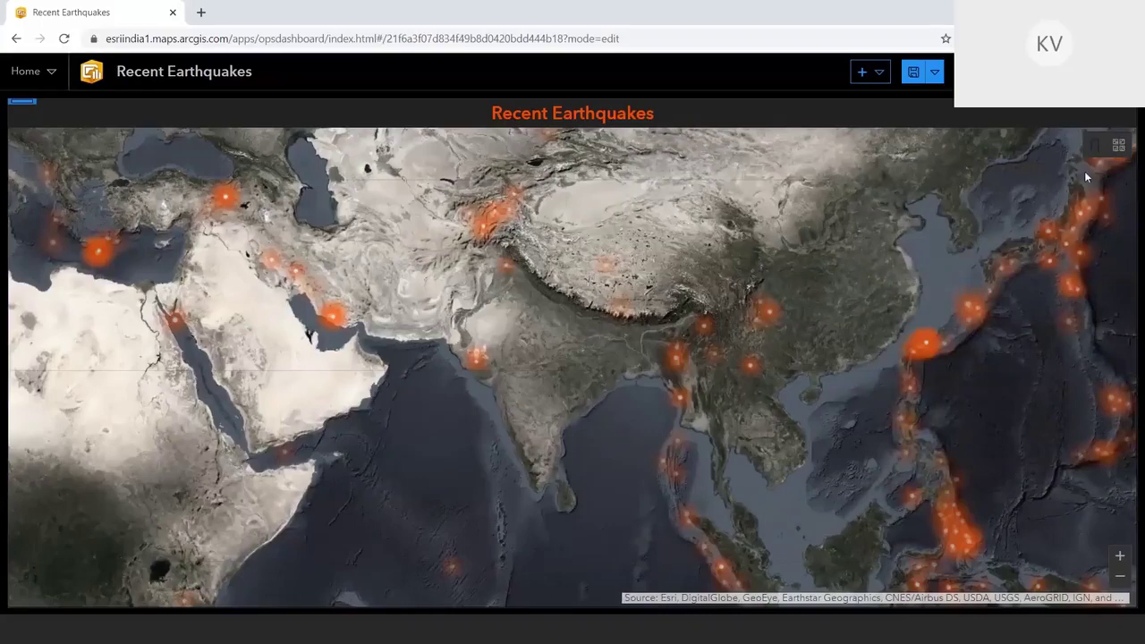
click(1121, 558)
click(1121, 577)
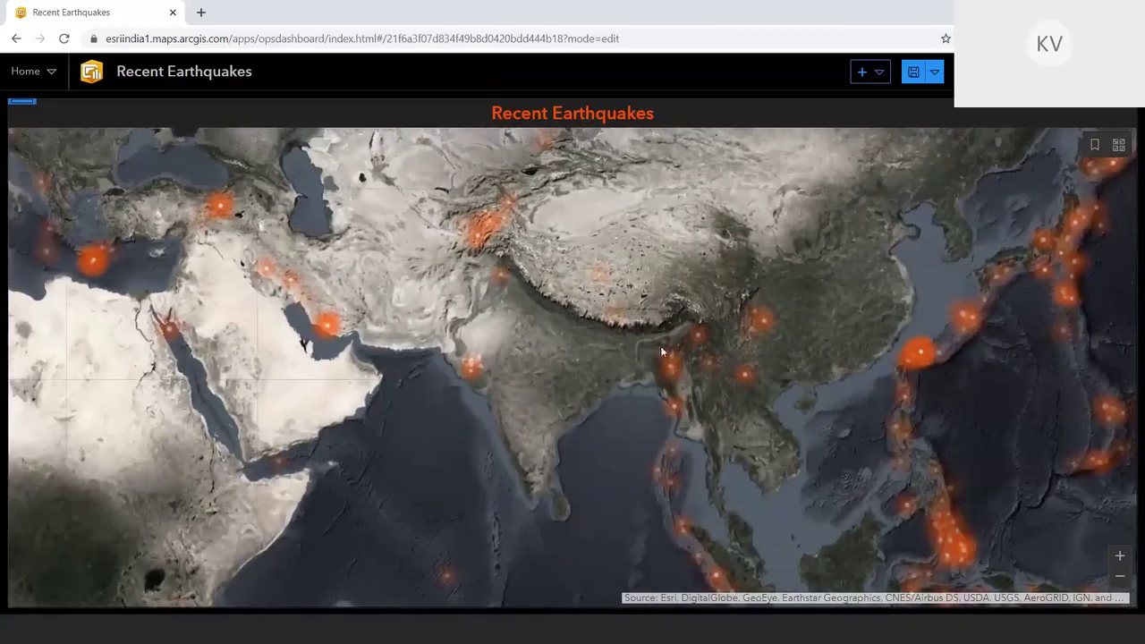
drag(665, 340, 667, 337)
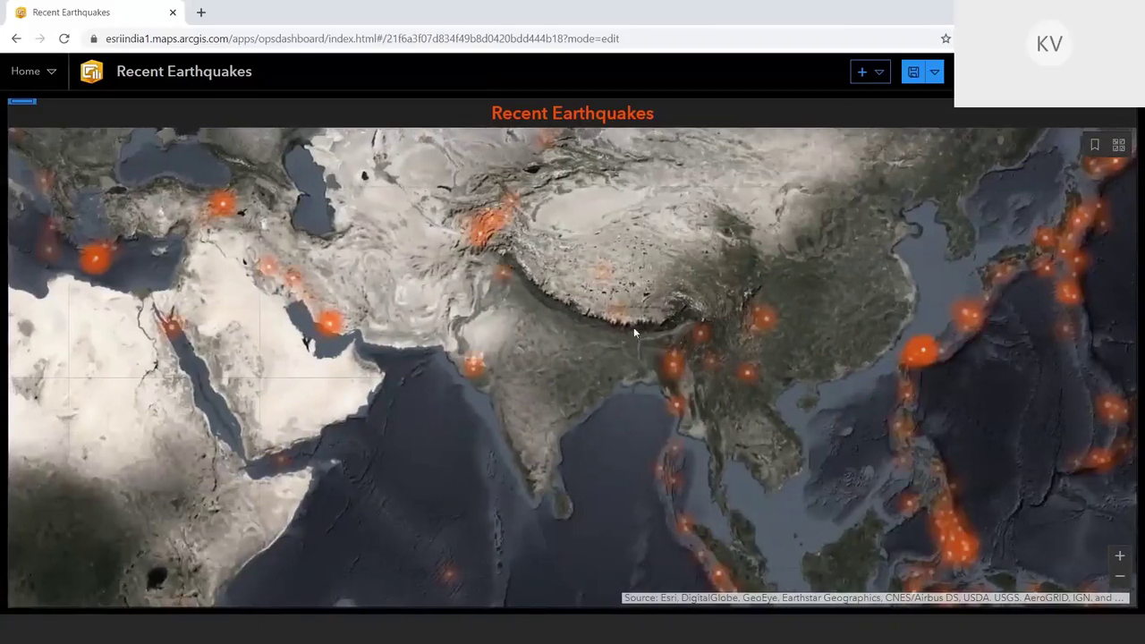
drag(609, 295, 612, 290)
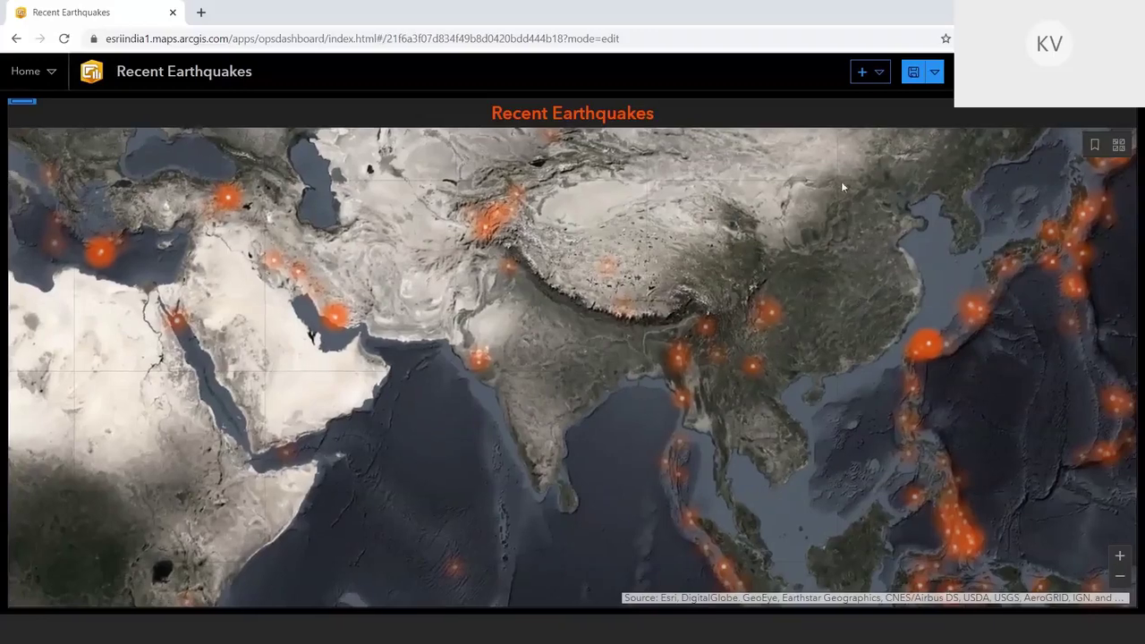
Start adding a List element to the dashboard.
click(878, 75)
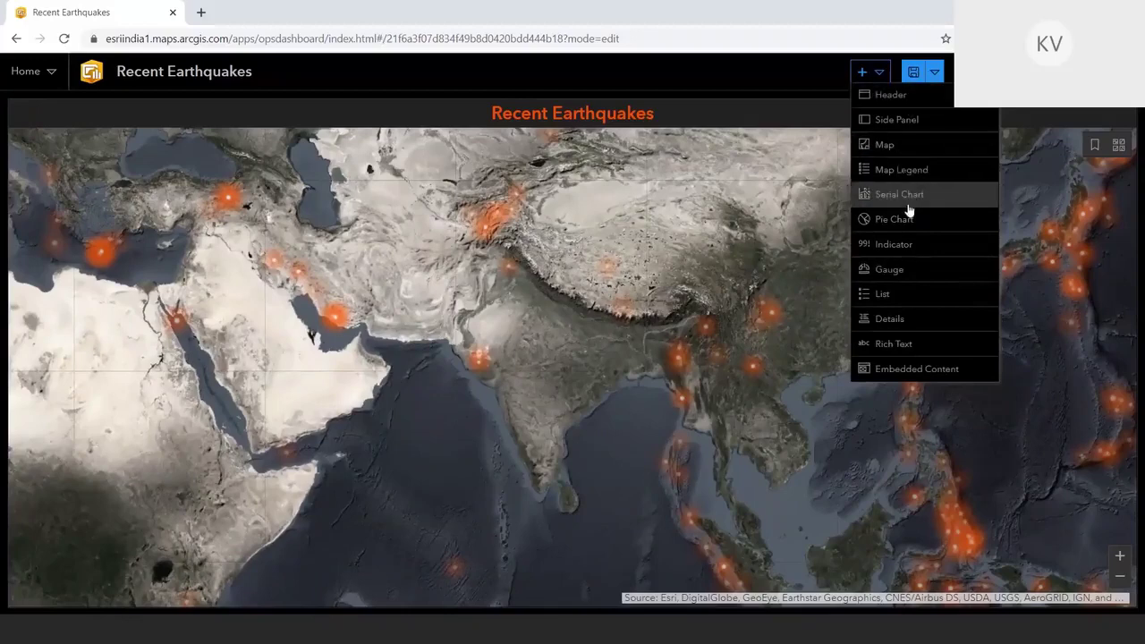
click(882, 296)
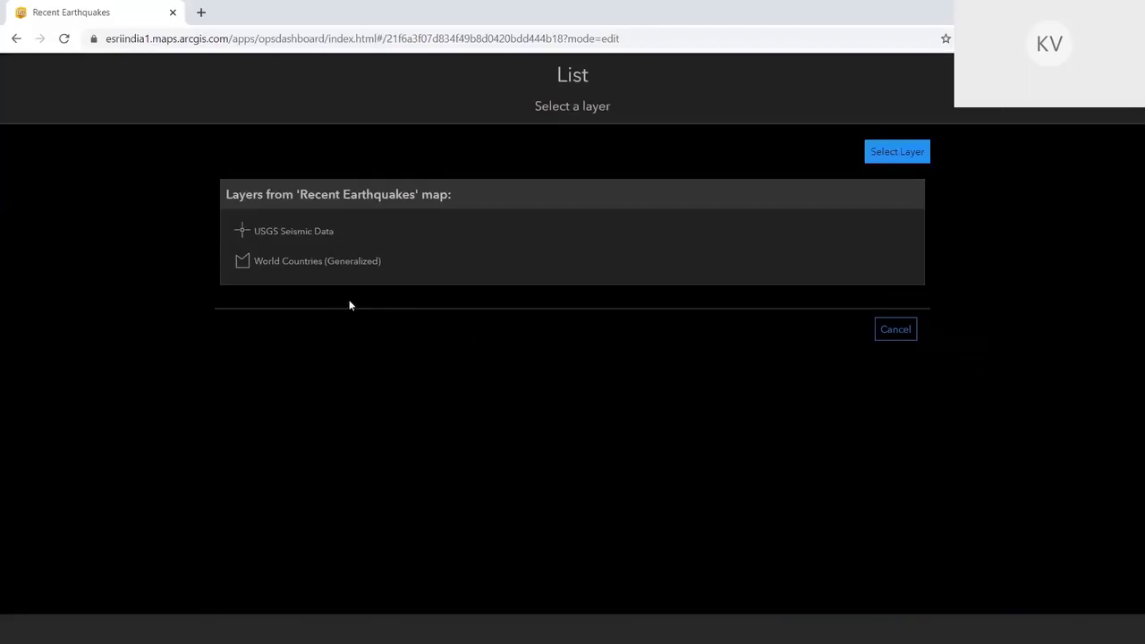
Look through the personal and shared layers available as list sources, and return to the map's own layers.
click(898, 152)
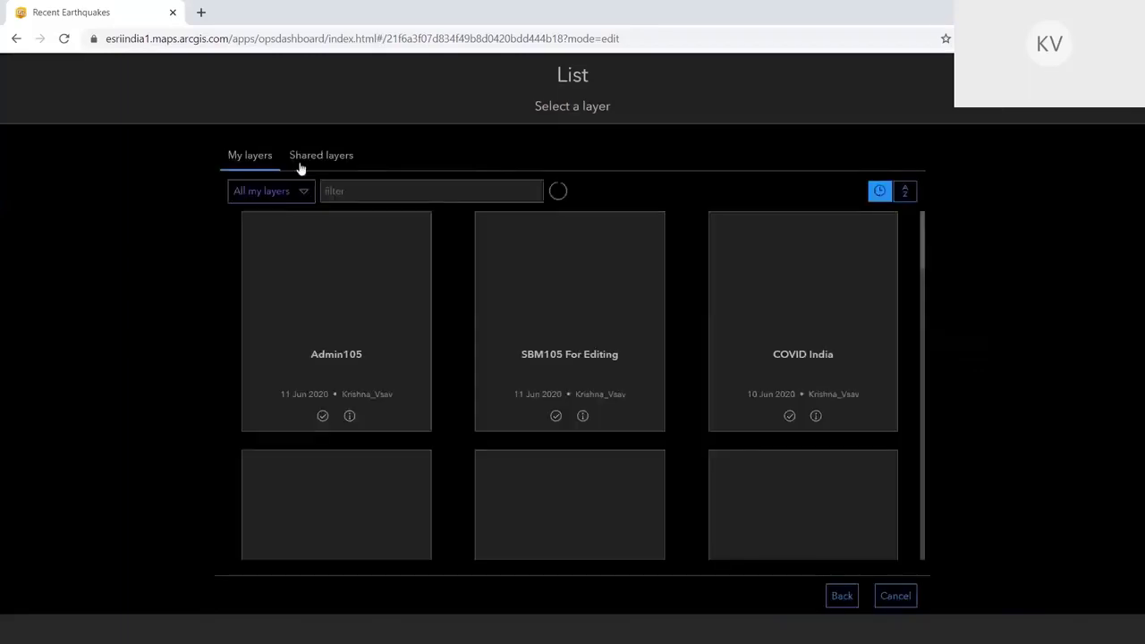
click(320, 154)
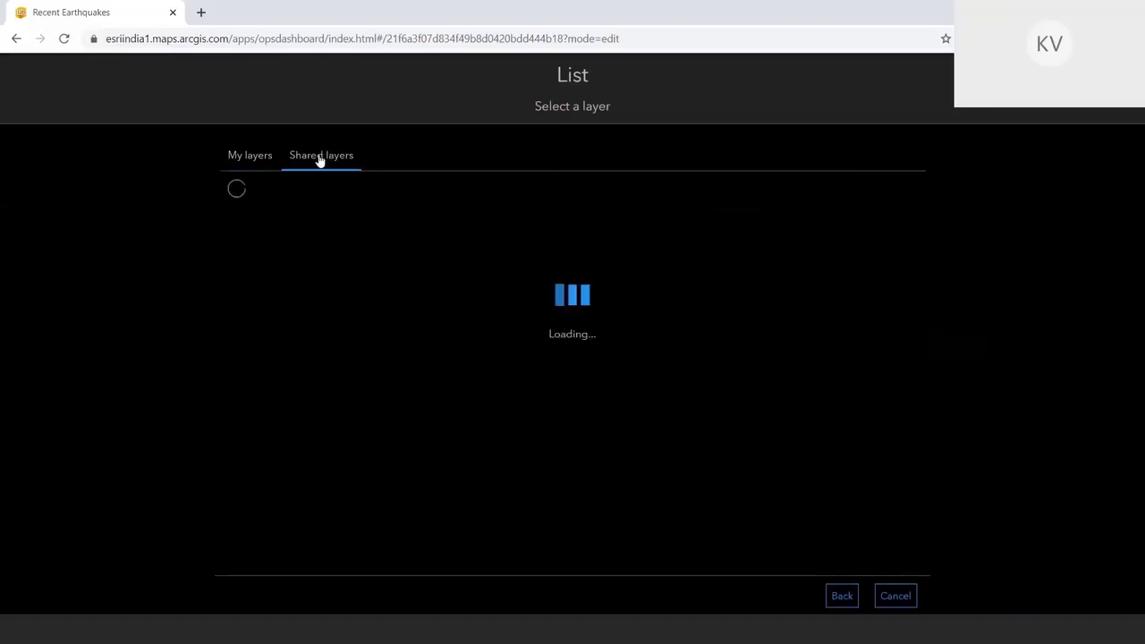
click(250, 158)
click(841, 596)
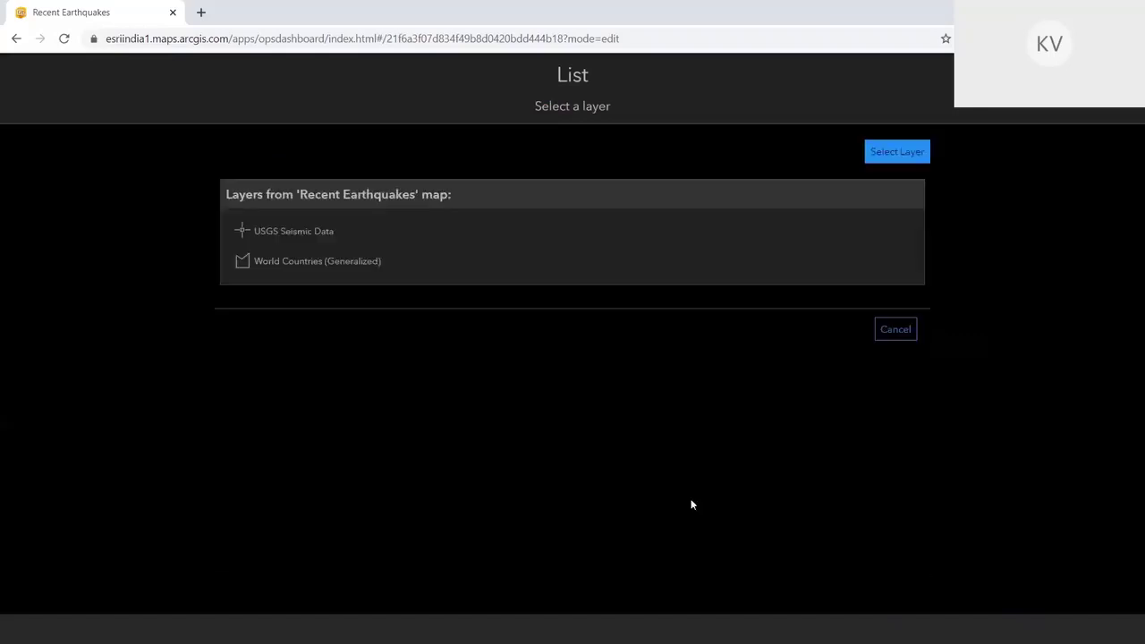
Base the list on the USGS Seismic Data layer and sort it by Event Time in descending order.
click(284, 234)
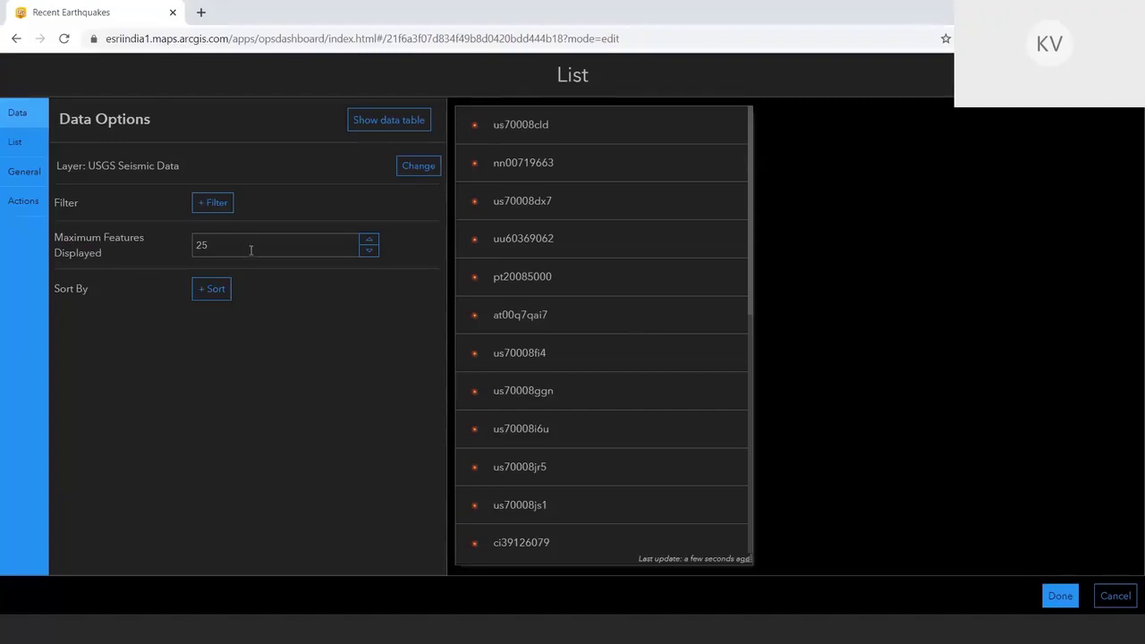
click(213, 288)
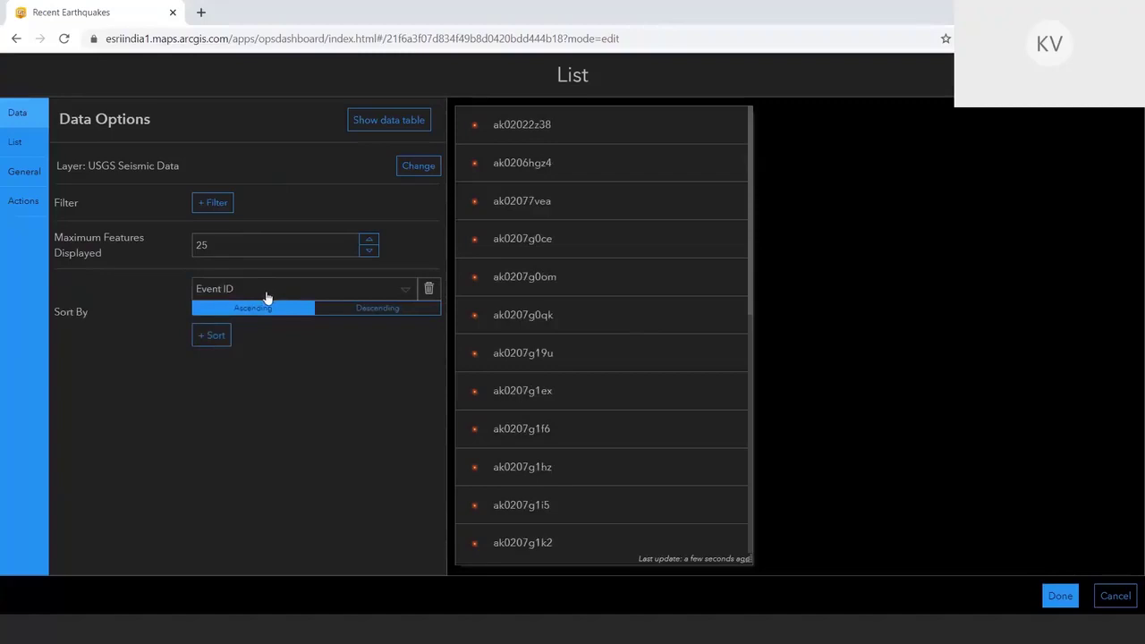
click(265, 297)
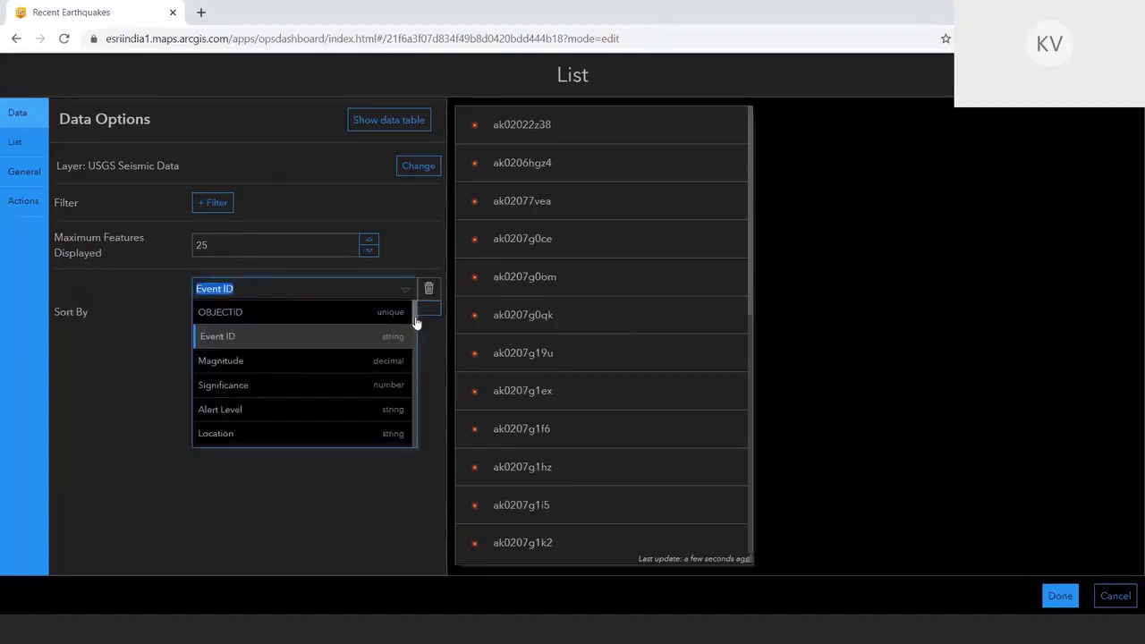
drag(417, 319, 417, 452)
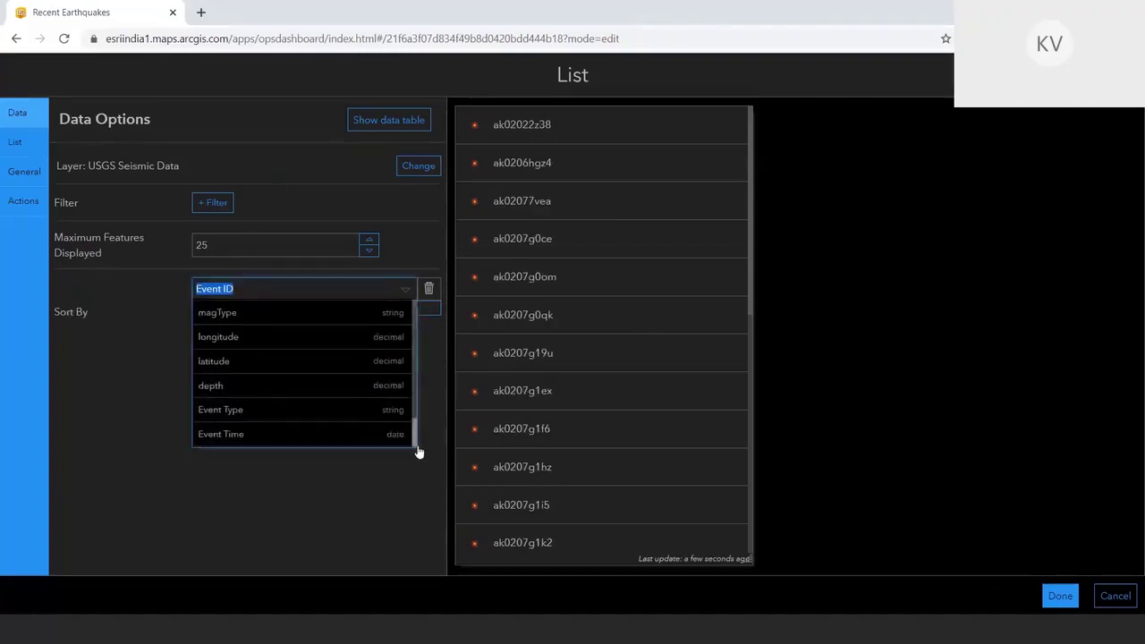
click(332, 437)
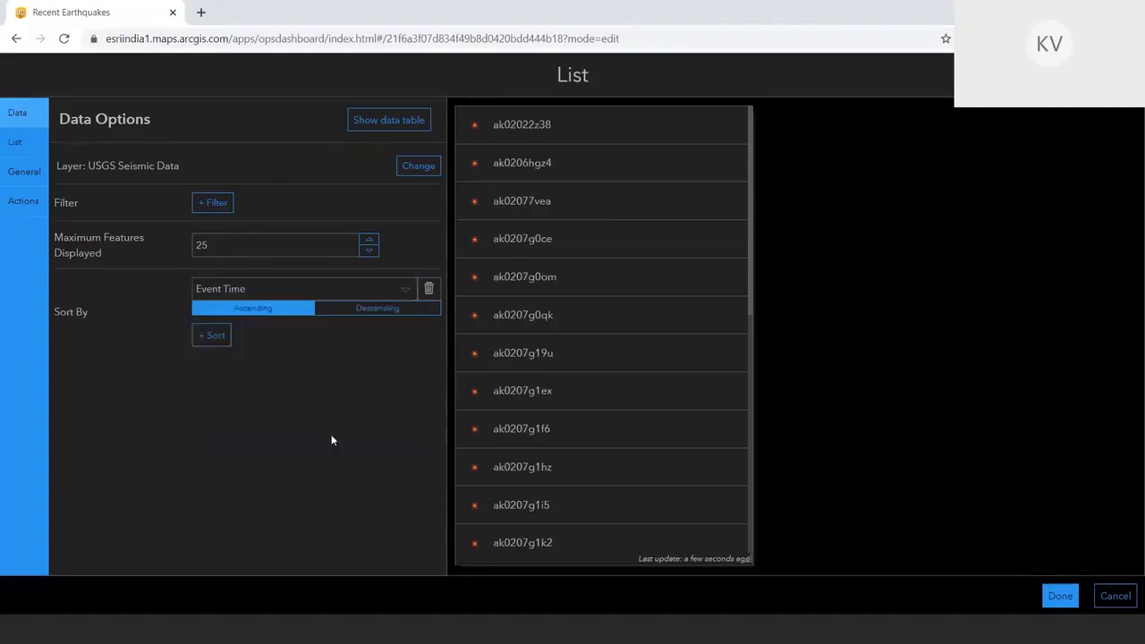
click(376, 310)
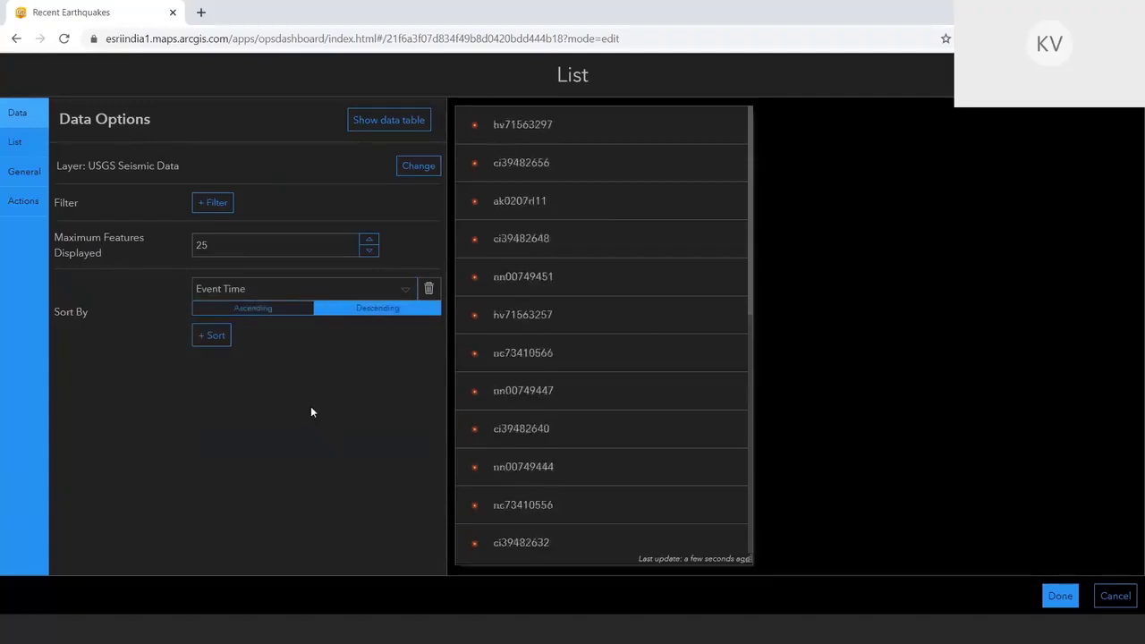
Set the list's line item text to "Magnitude:" followed by the Magnitude field {mag}.
click(15, 152)
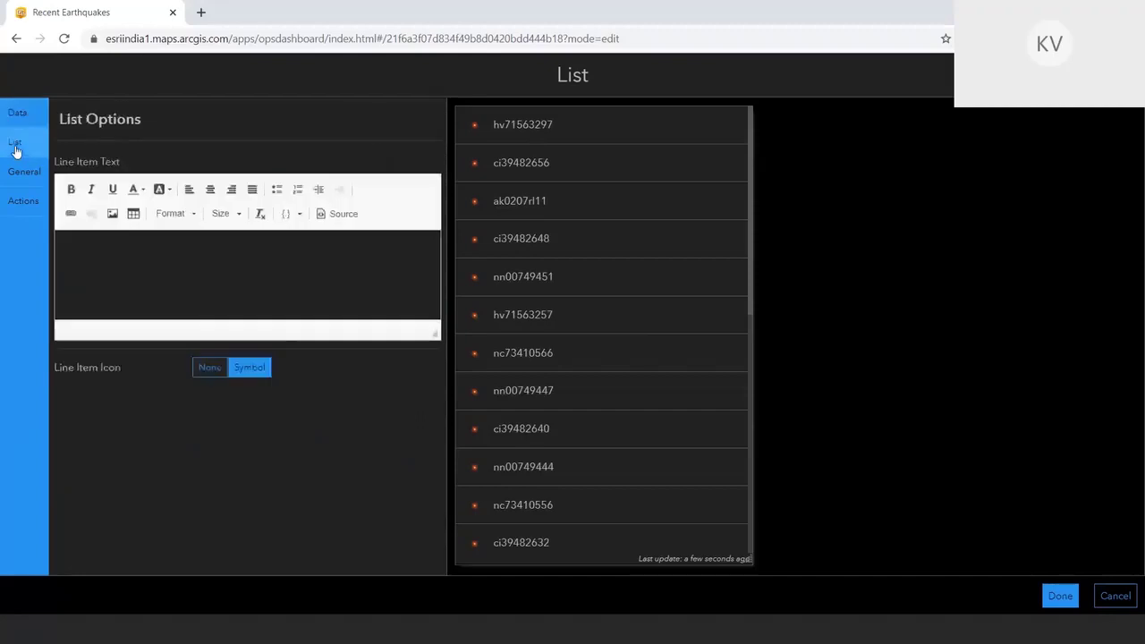
click(202, 247)
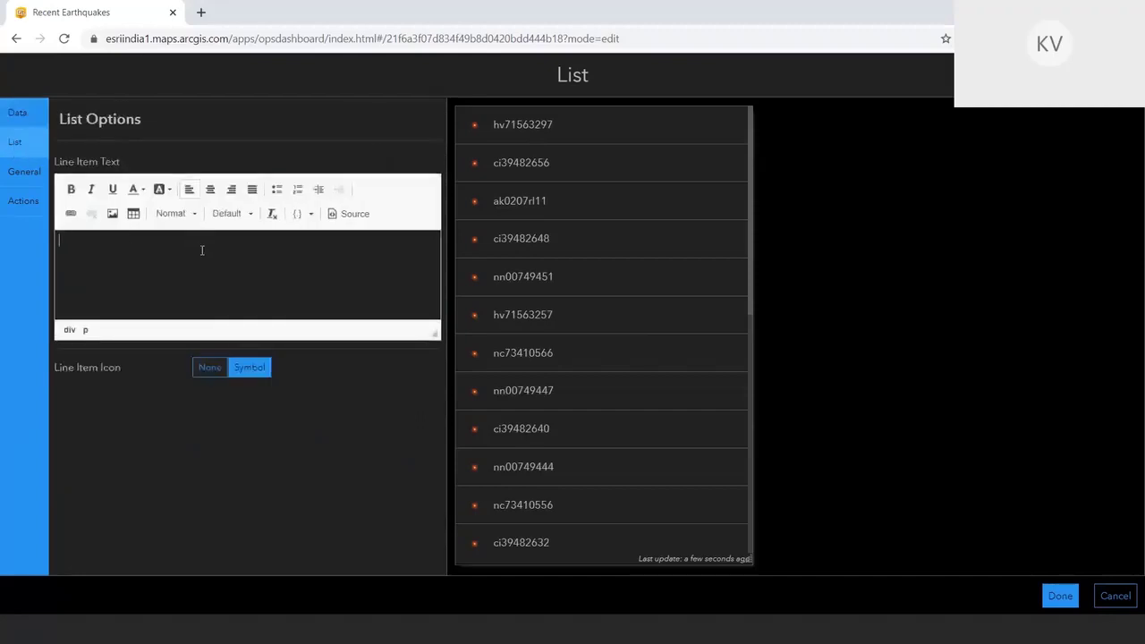
text(Magnitude:)
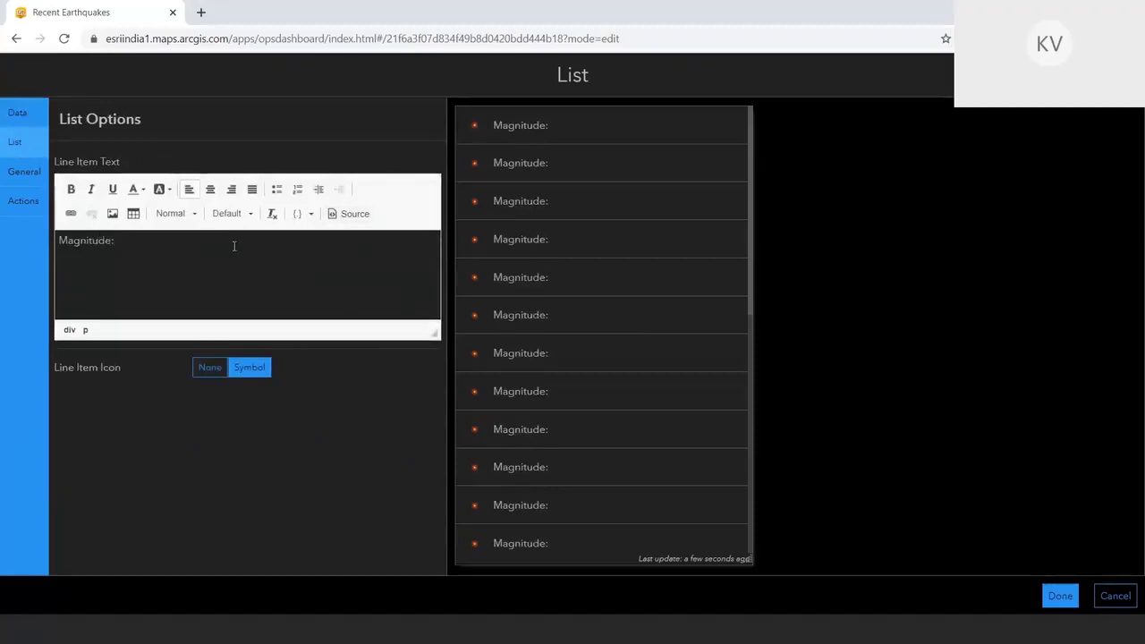
click(304, 215)
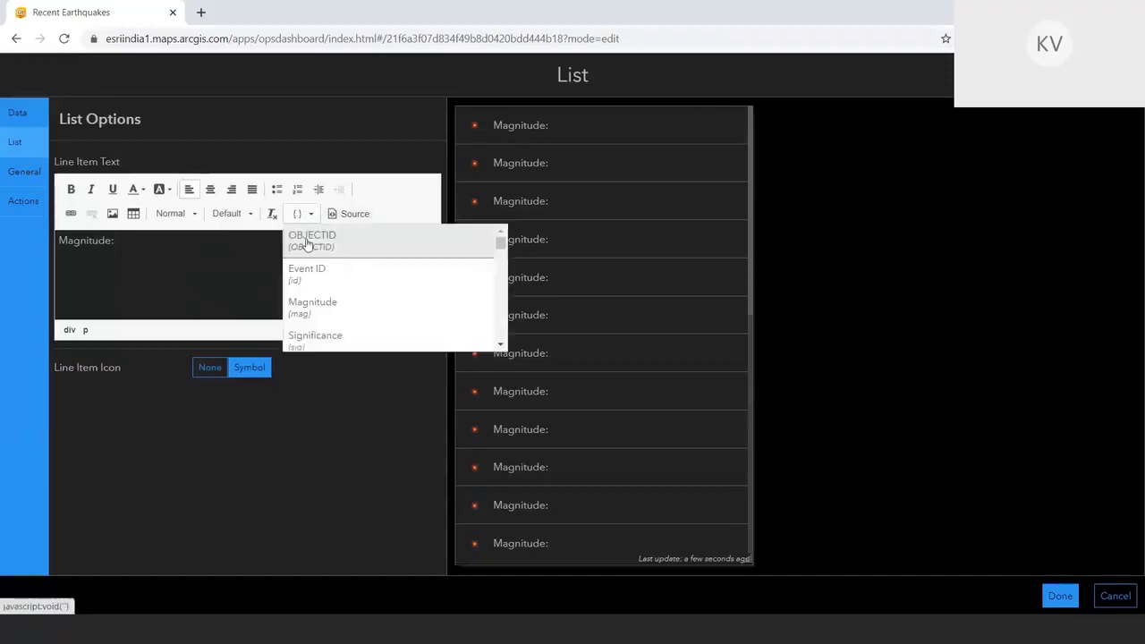
click(317, 313)
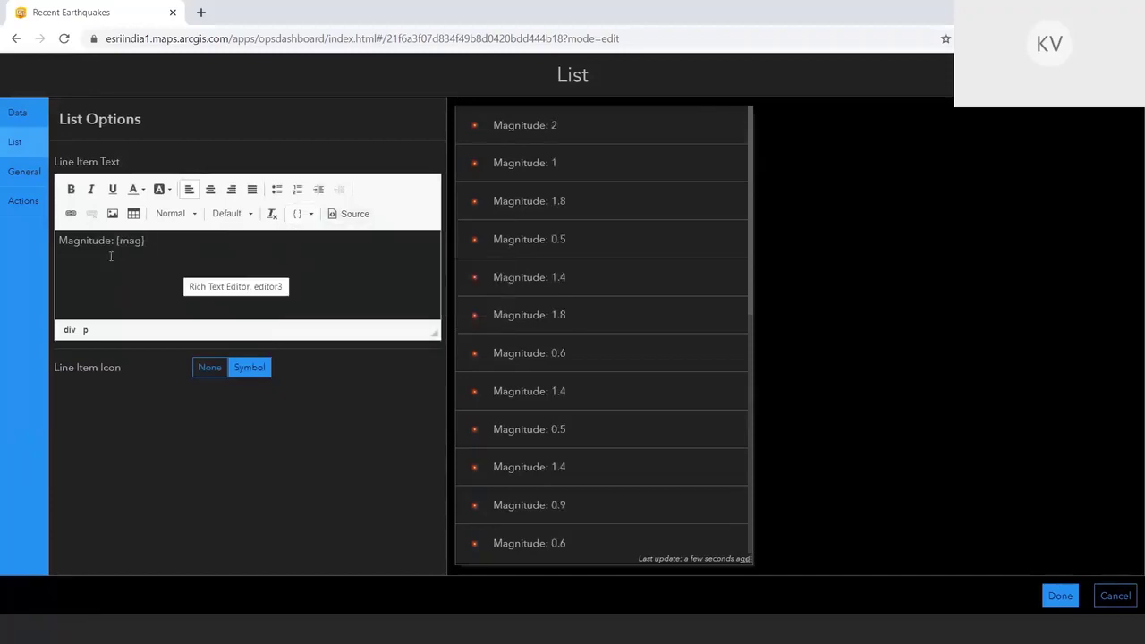
Color the word "Magnitude" in the line item text red.
drag(110, 254, 54, 226)
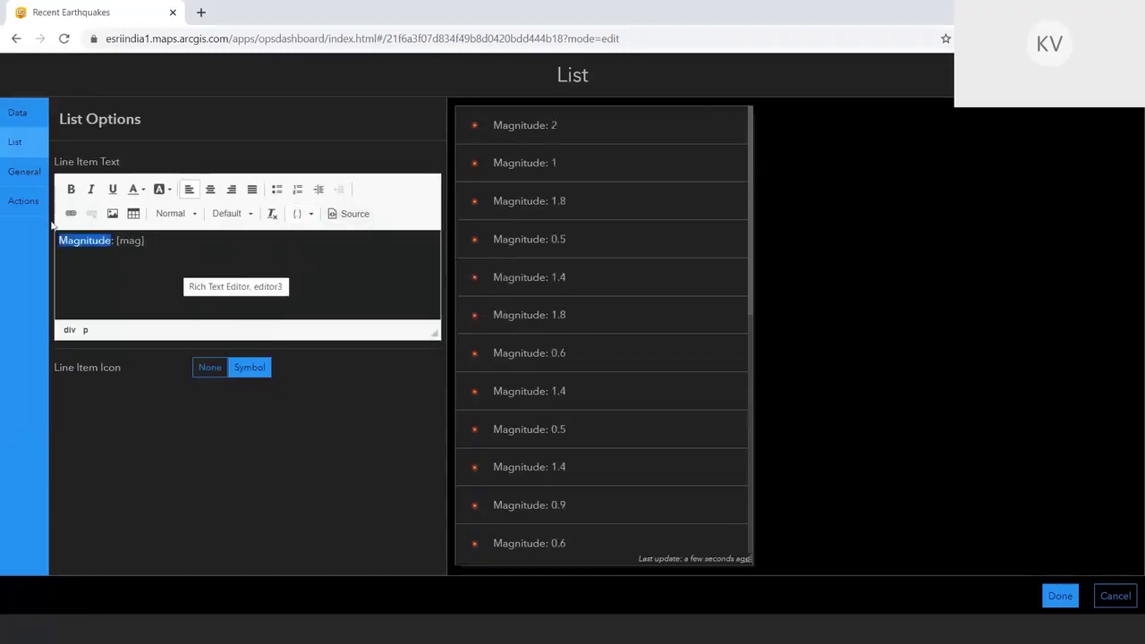
click(134, 189)
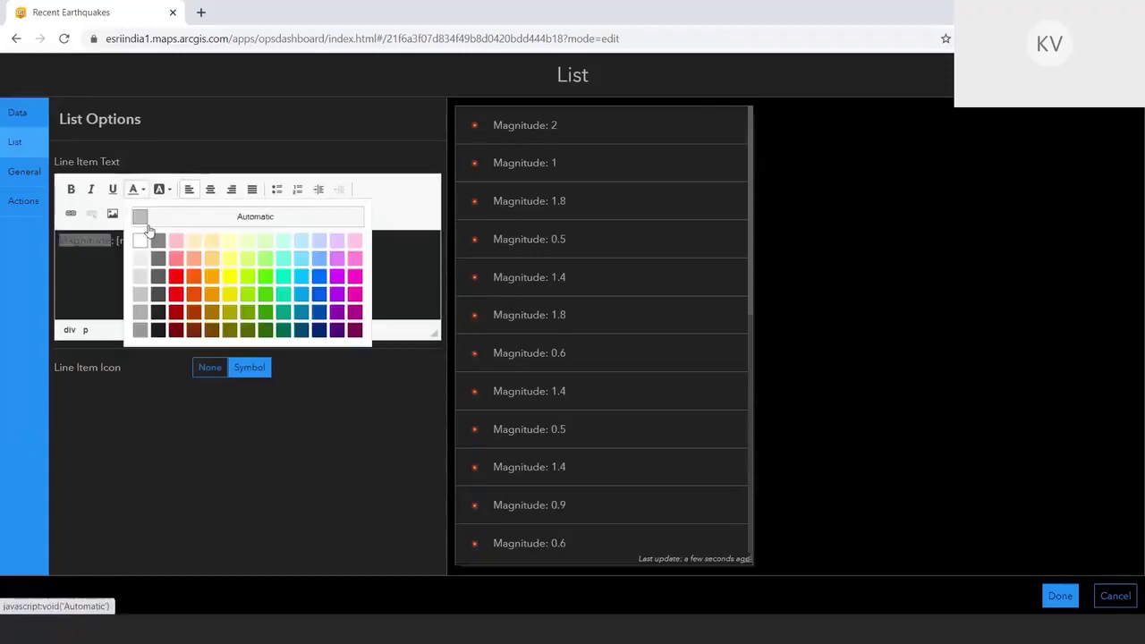
click(179, 295)
Insert the Location field {place} above the magnitude line and the Event Time field {eventTime} below it.
key(Return)
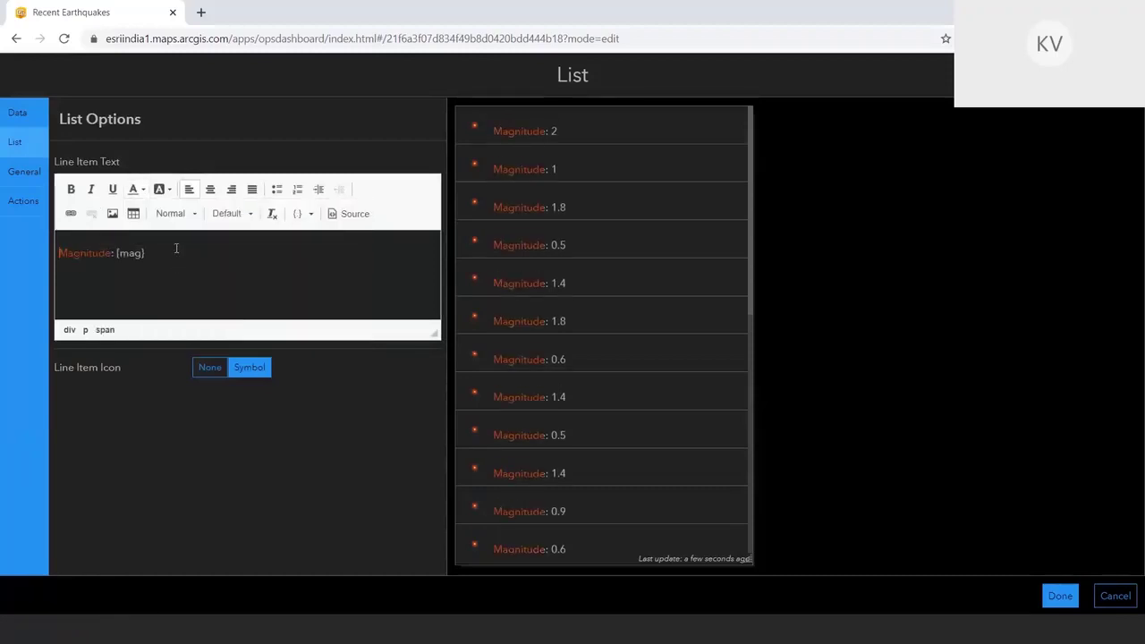
click(305, 213)
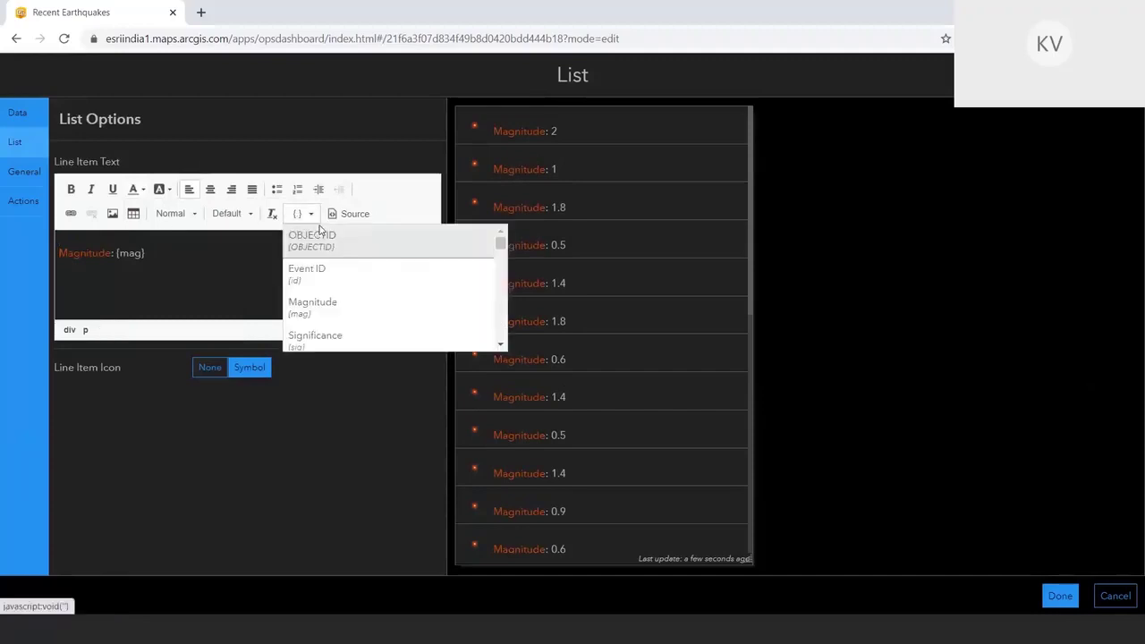
scroll(352, 286, down, 4)
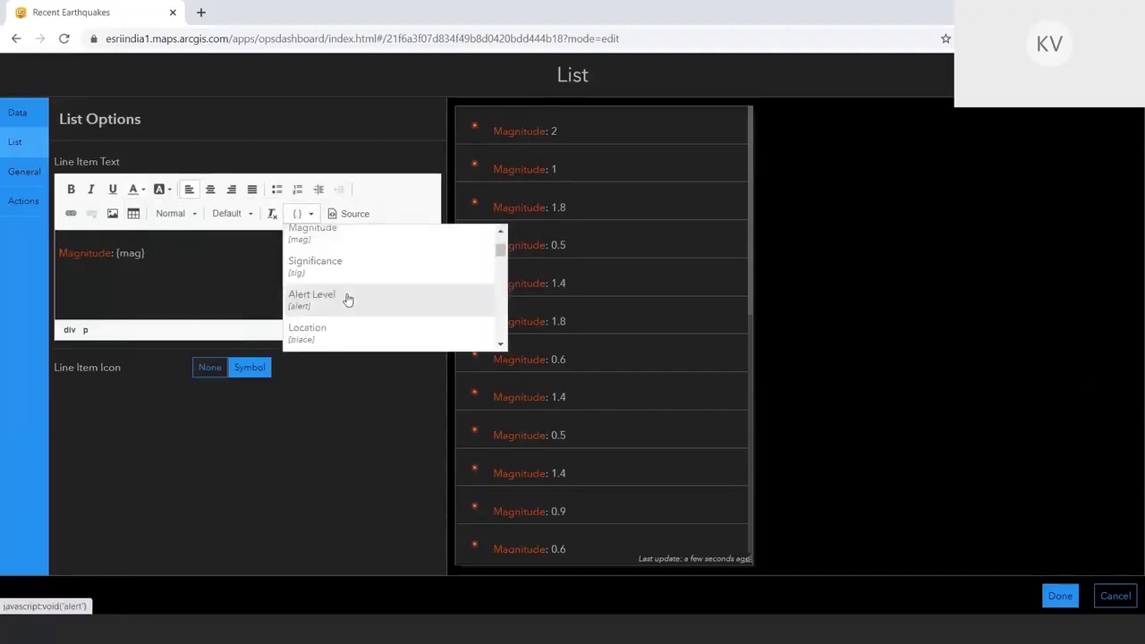
click(333, 270)
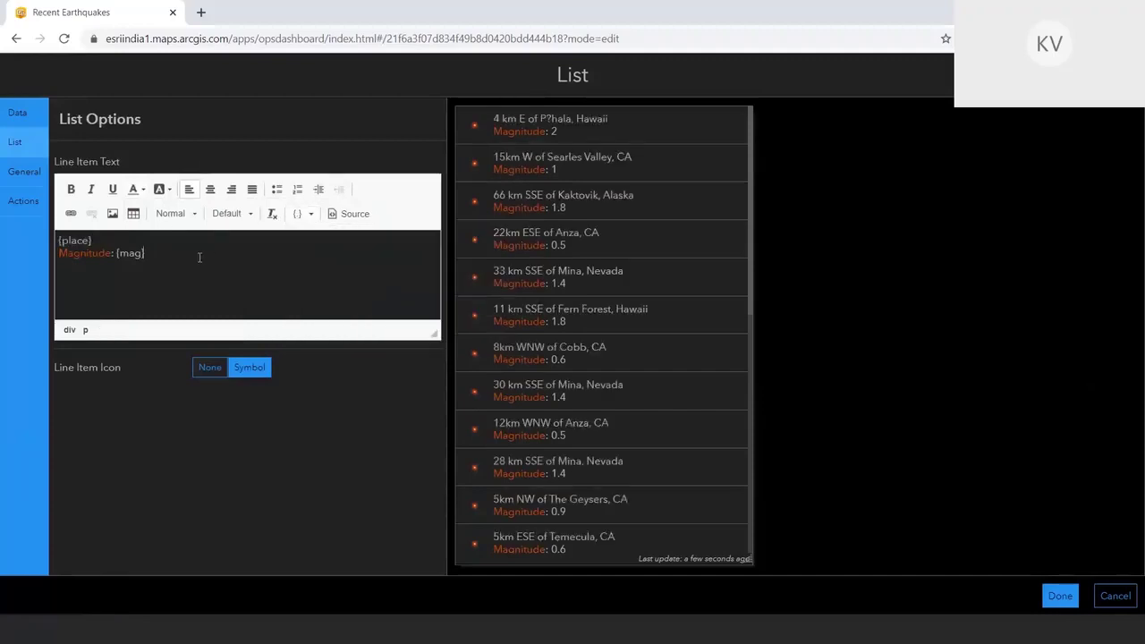
click(304, 212)
scroll(385, 331, down, 6)
click(385, 345)
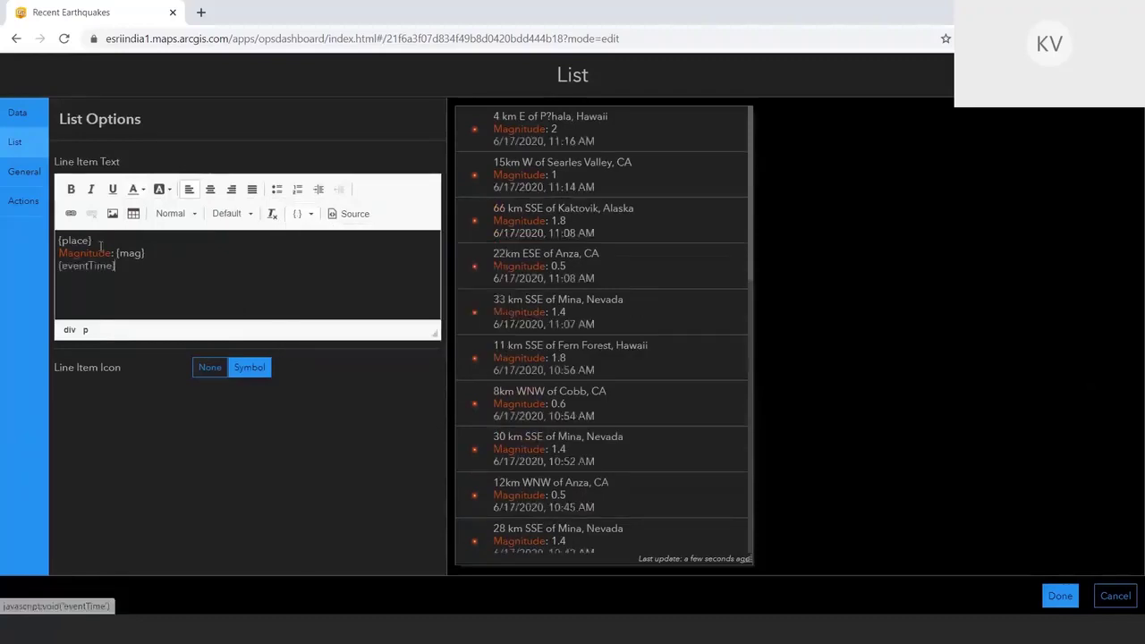
Make the {place} field bold and the {eventTime} field italic in the line item text.
drag(90, 241, 69, 195)
click(69, 190)
drag(116, 266, 57, 265)
click(90, 189)
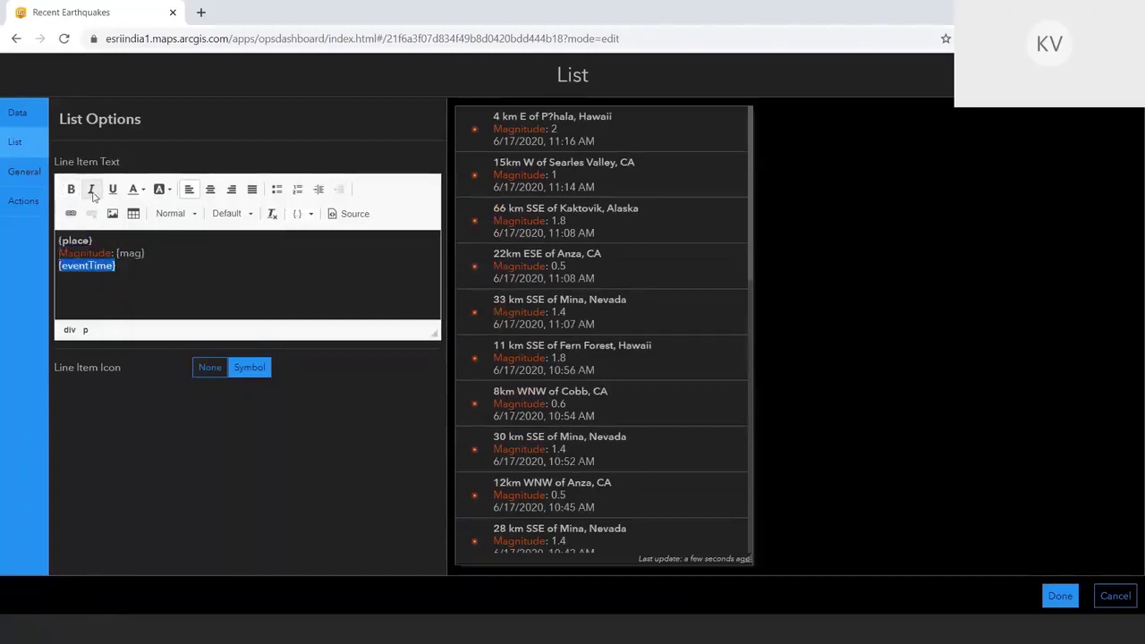
Enter "Most Recent" as the list element's title.
click(29, 172)
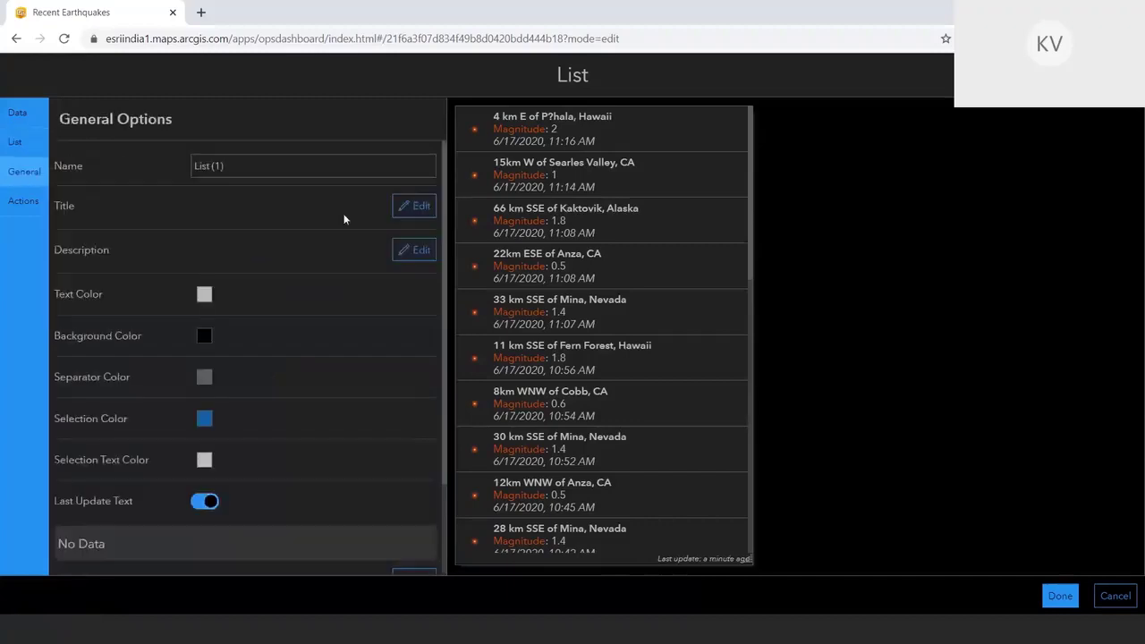
click(411, 206)
click(272, 303)
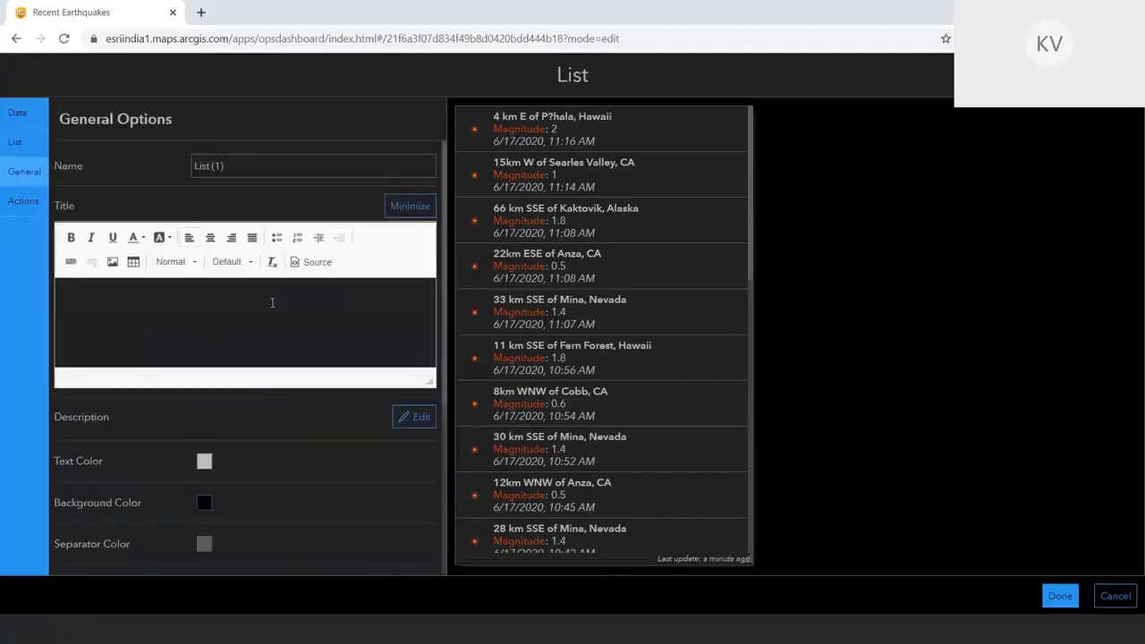
text(M)
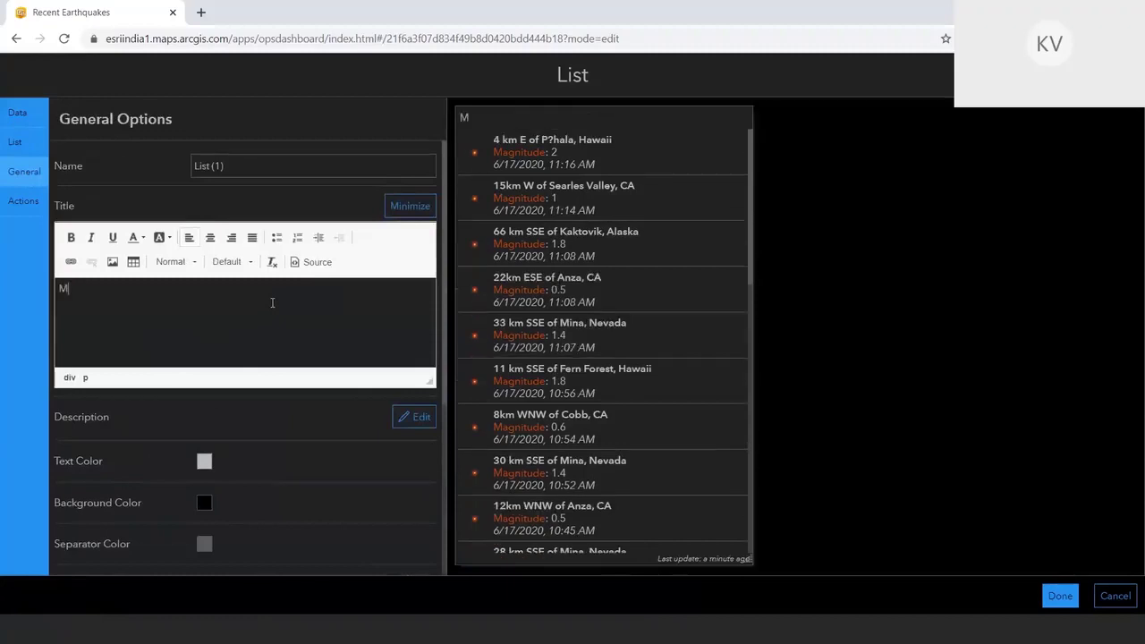
text(ost Recent)
Format the whole list title as bold, underlined and orange-red.
key(ctrl+a)
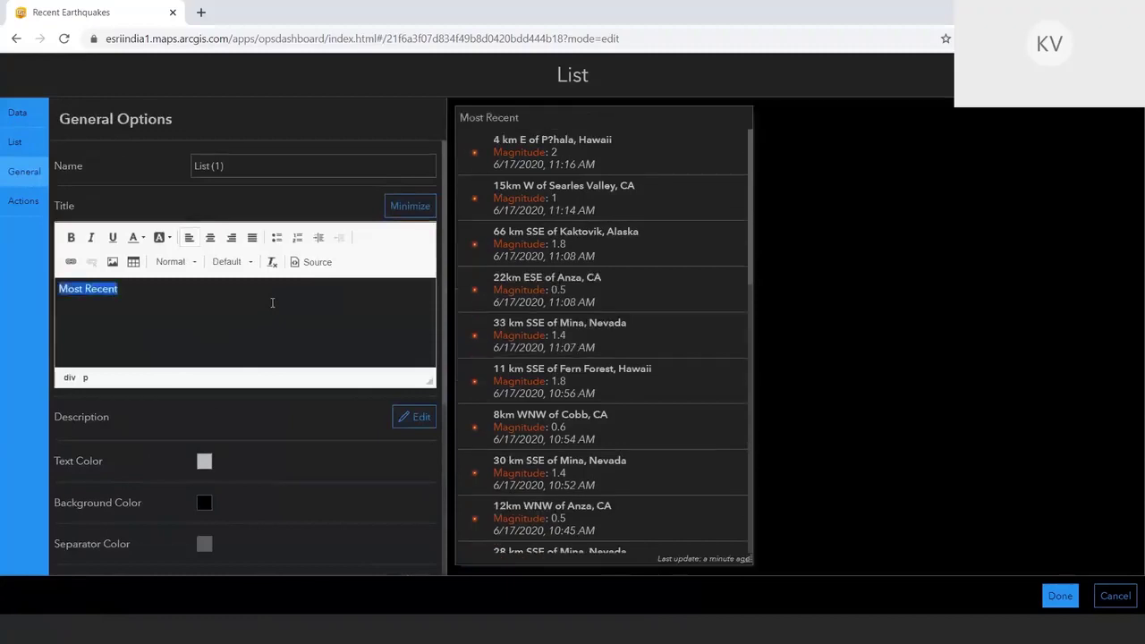
click(70, 237)
click(111, 237)
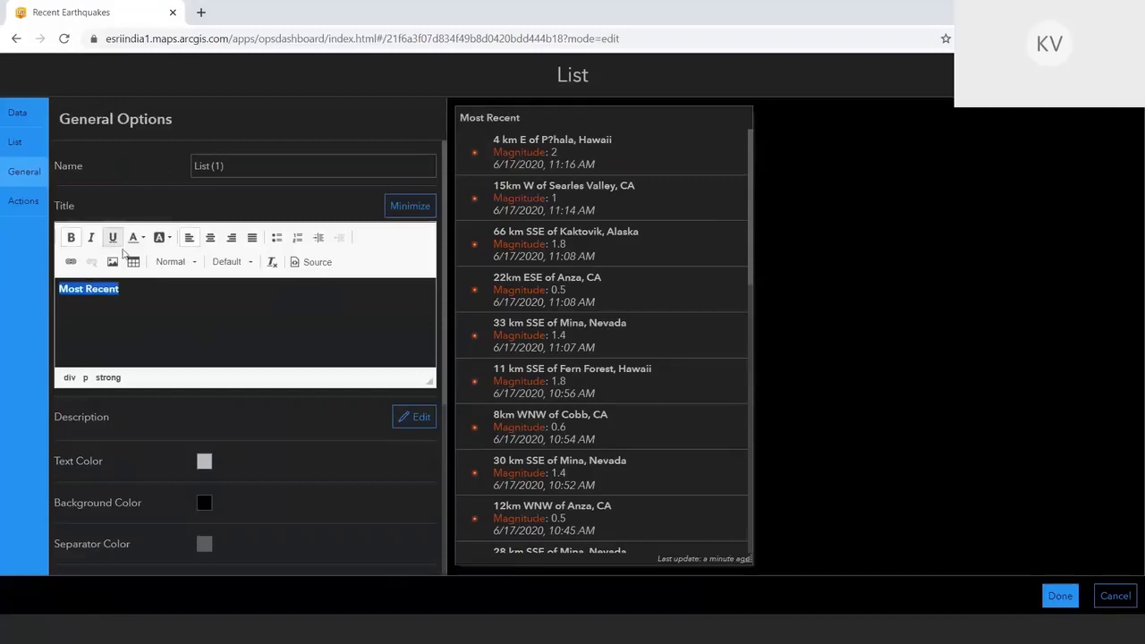
click(144, 238)
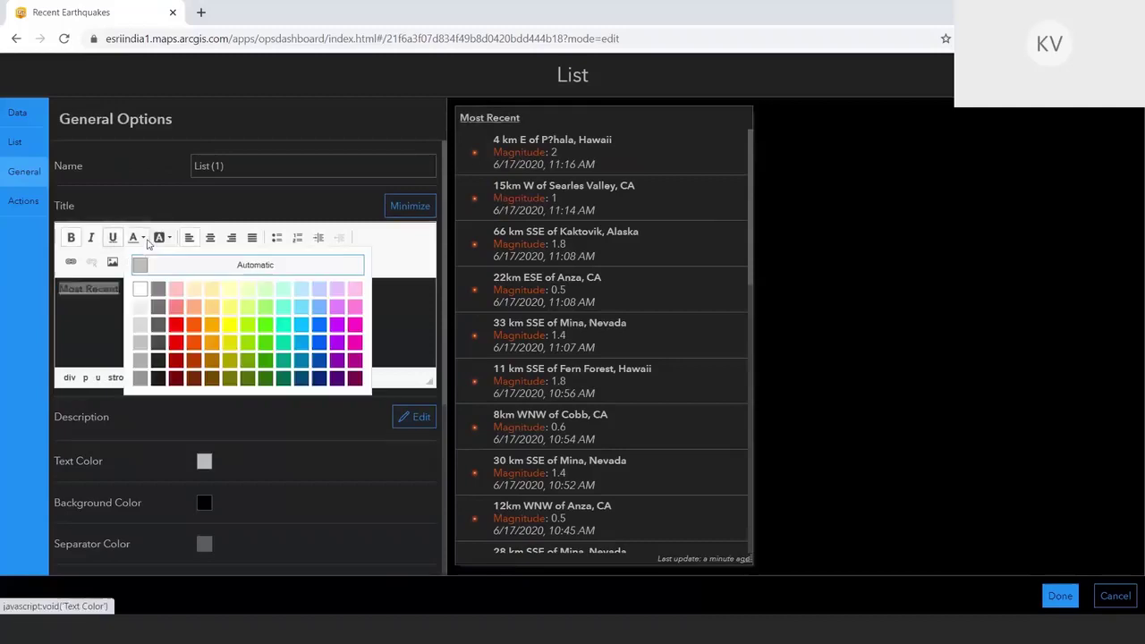
click(194, 341)
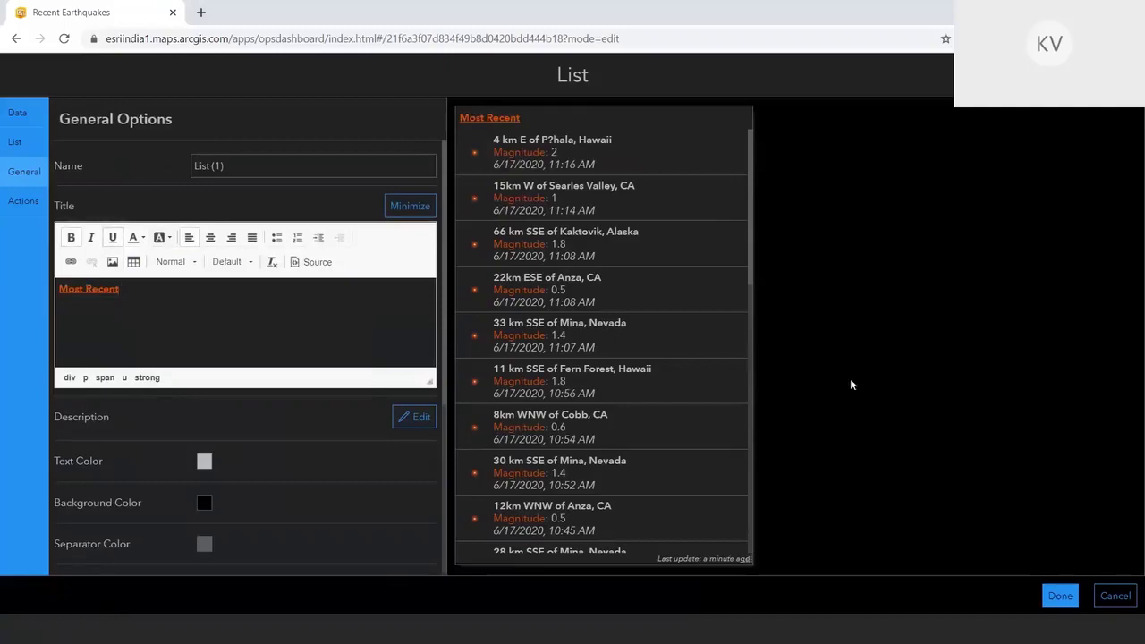
Apply the list configuration and narrow the list beside the map to about a fifth of the dashboard's width.
click(1061, 597)
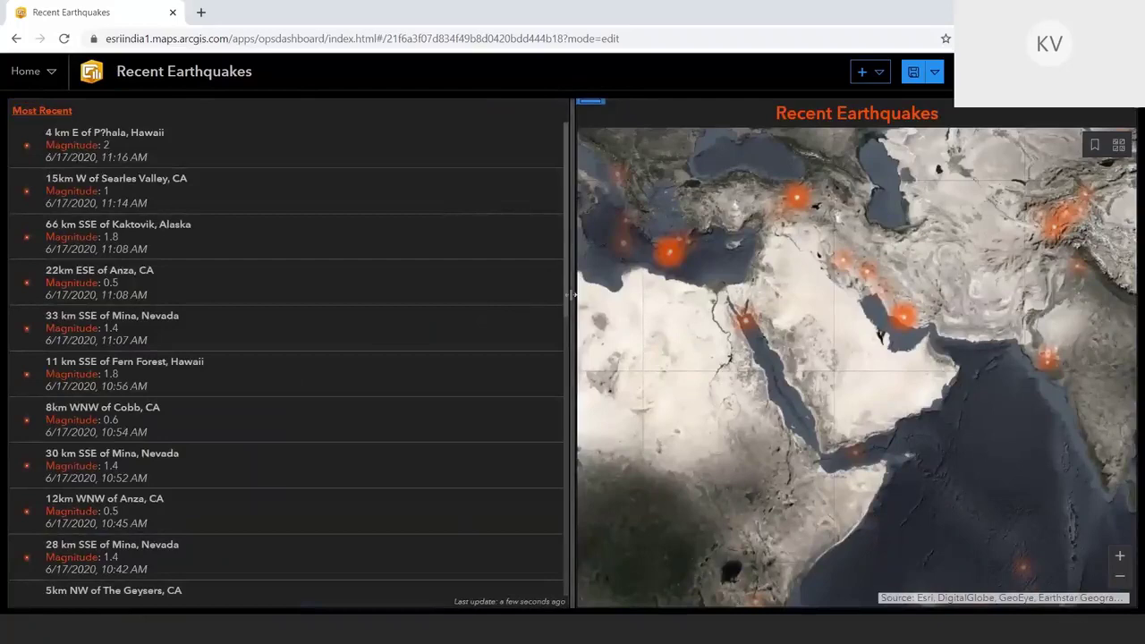
drag(570, 294, 217, 261)
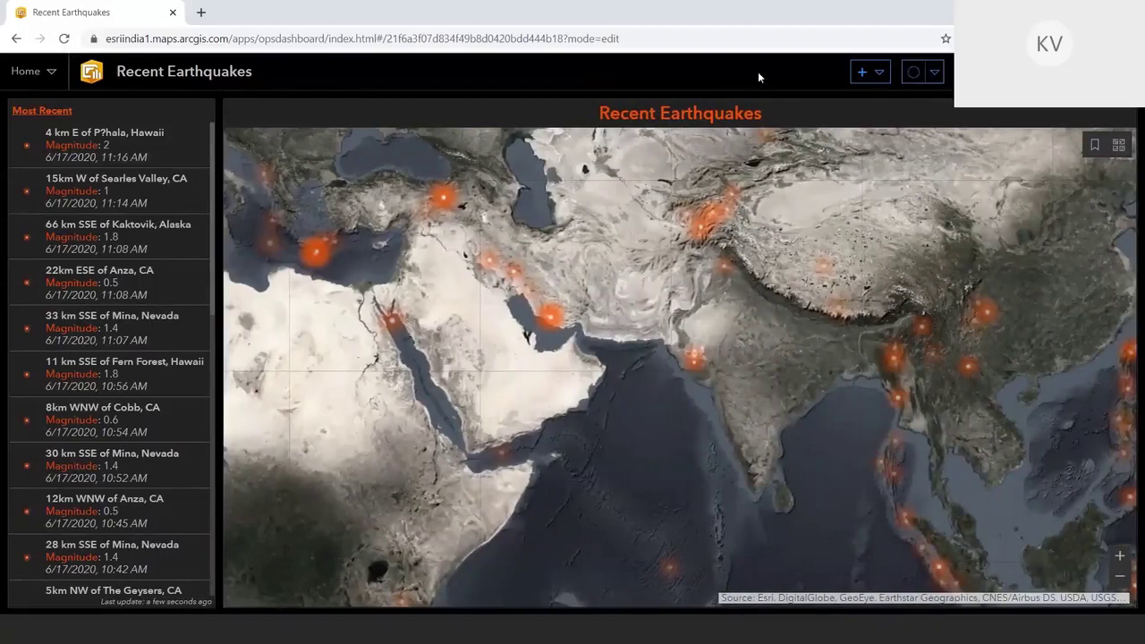
Add an indicator based on the USGS Seismic Data layer, keeping Count as its statistic.
click(876, 76)
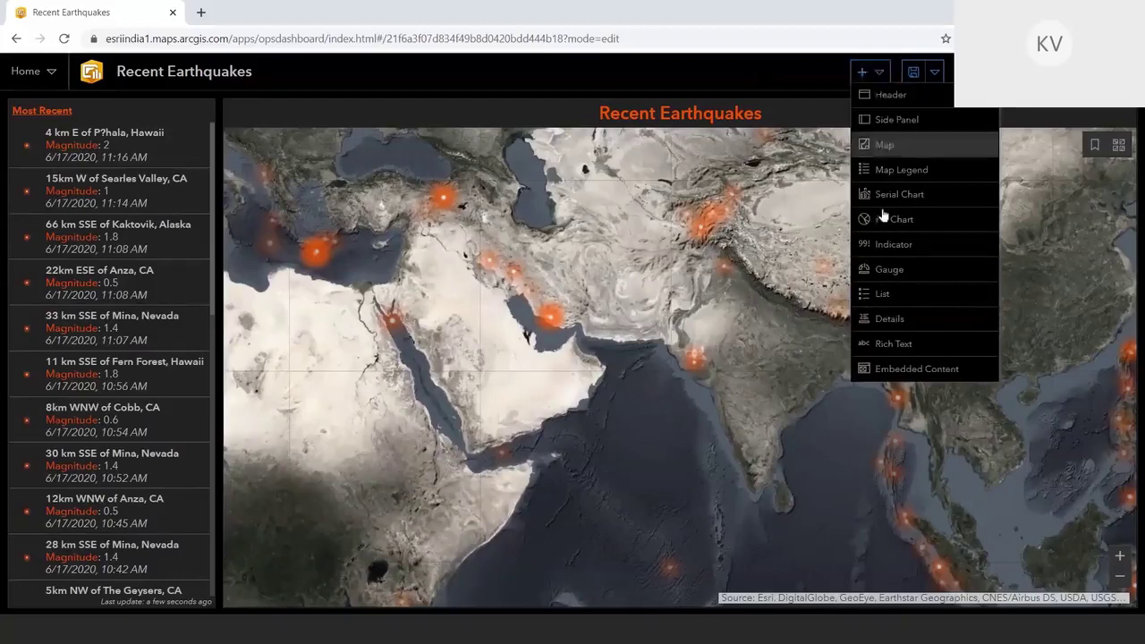
click(880, 242)
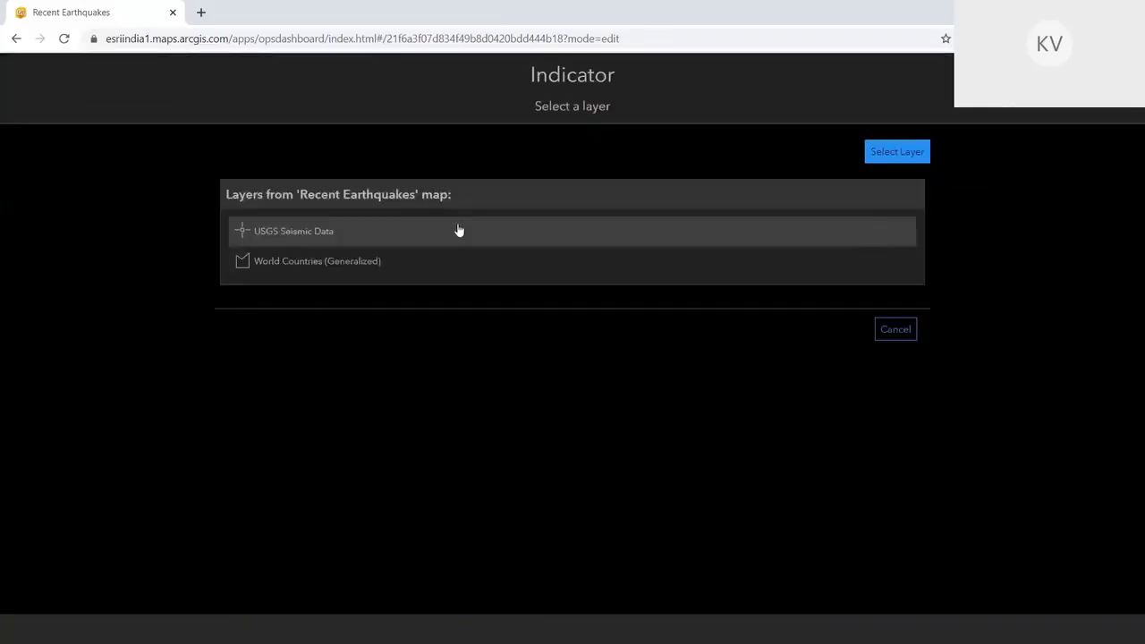
click(274, 234)
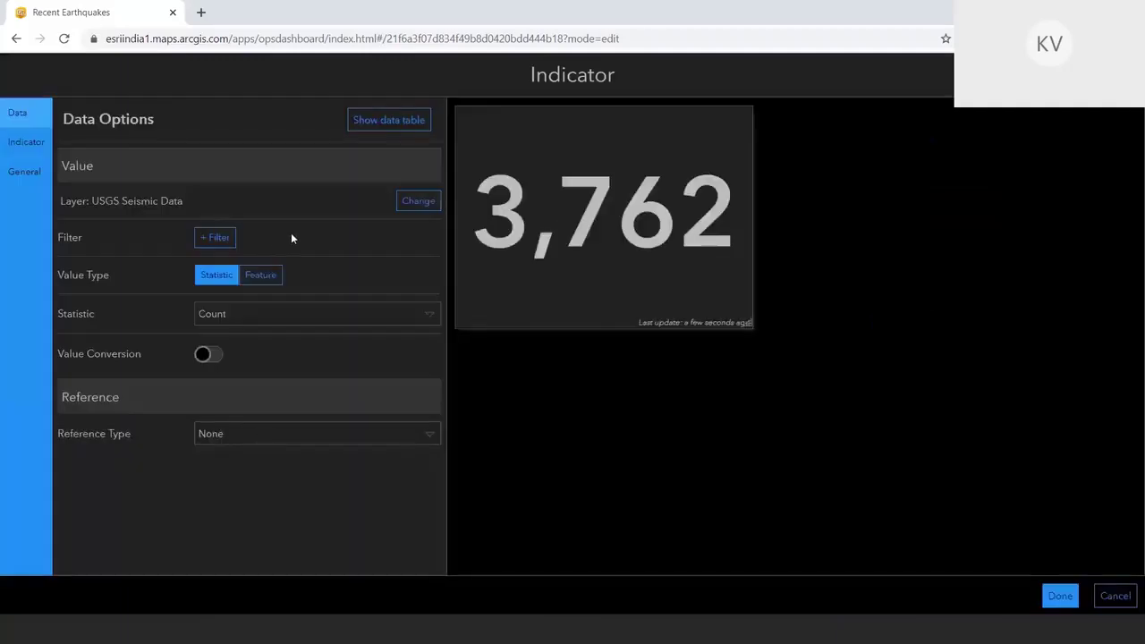
click(222, 315)
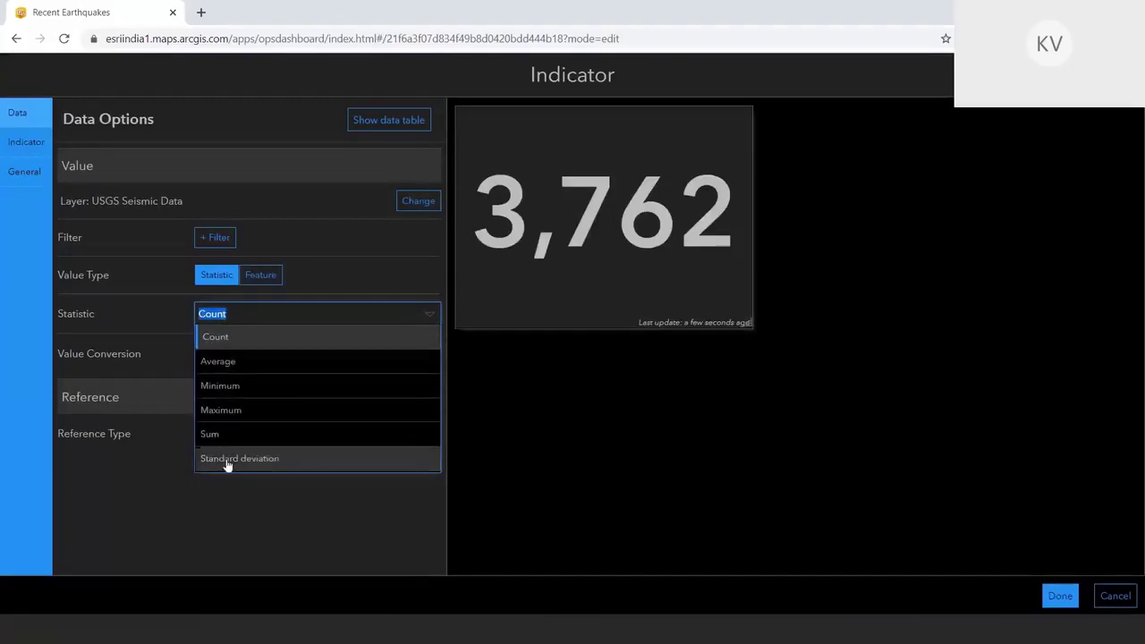
click(498, 430)
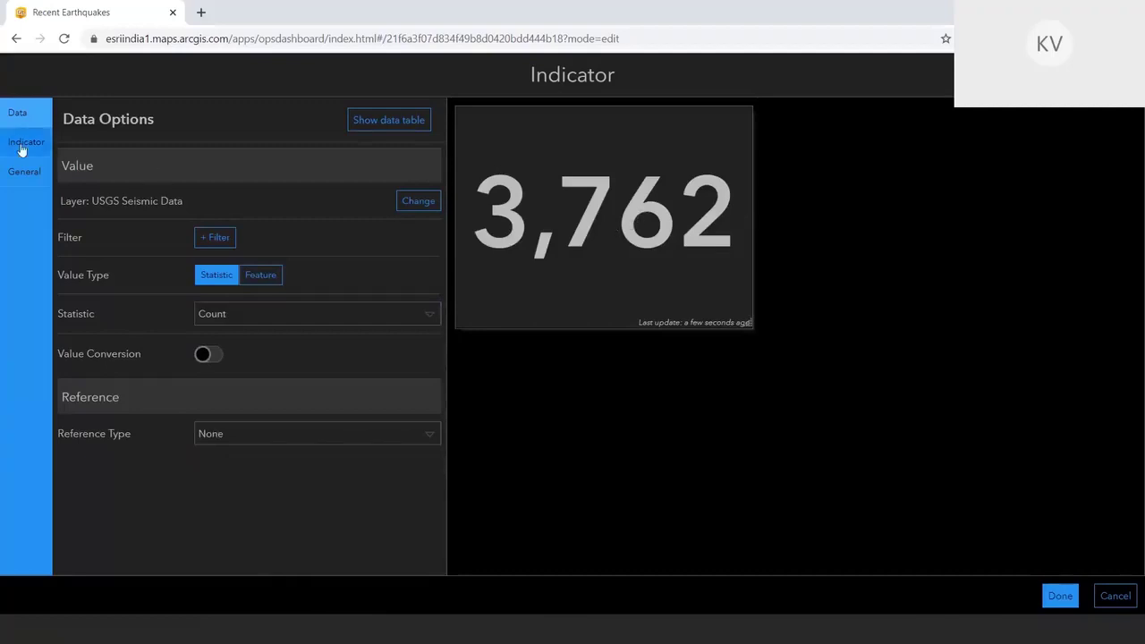
Enter "Count" as the indicator's bottom text.
click(23, 143)
click(89, 329)
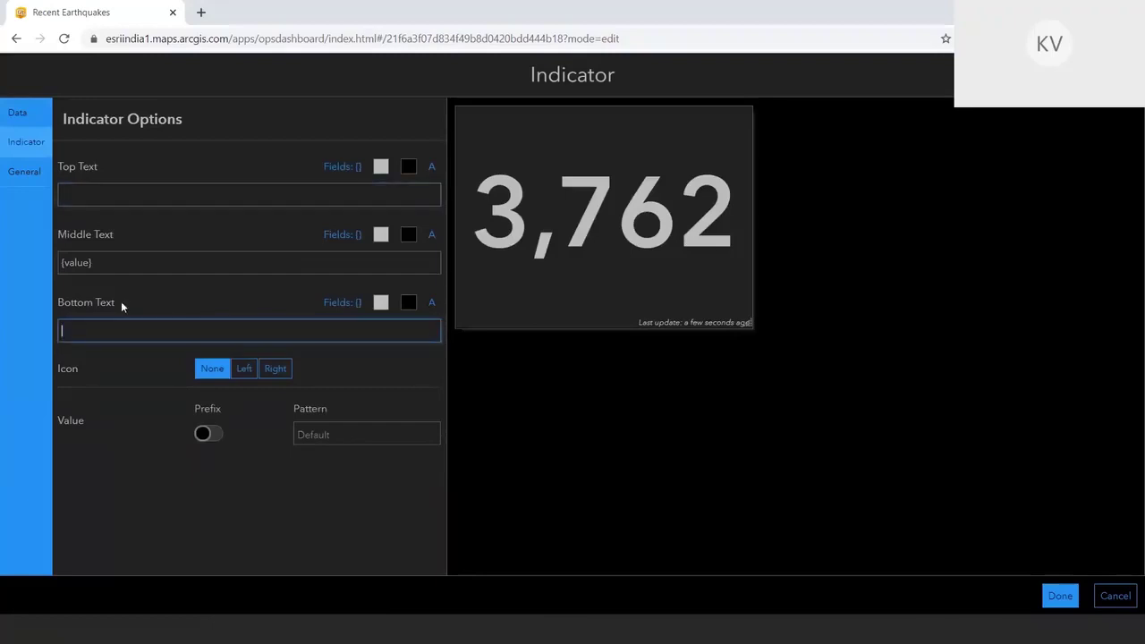
text(Count)
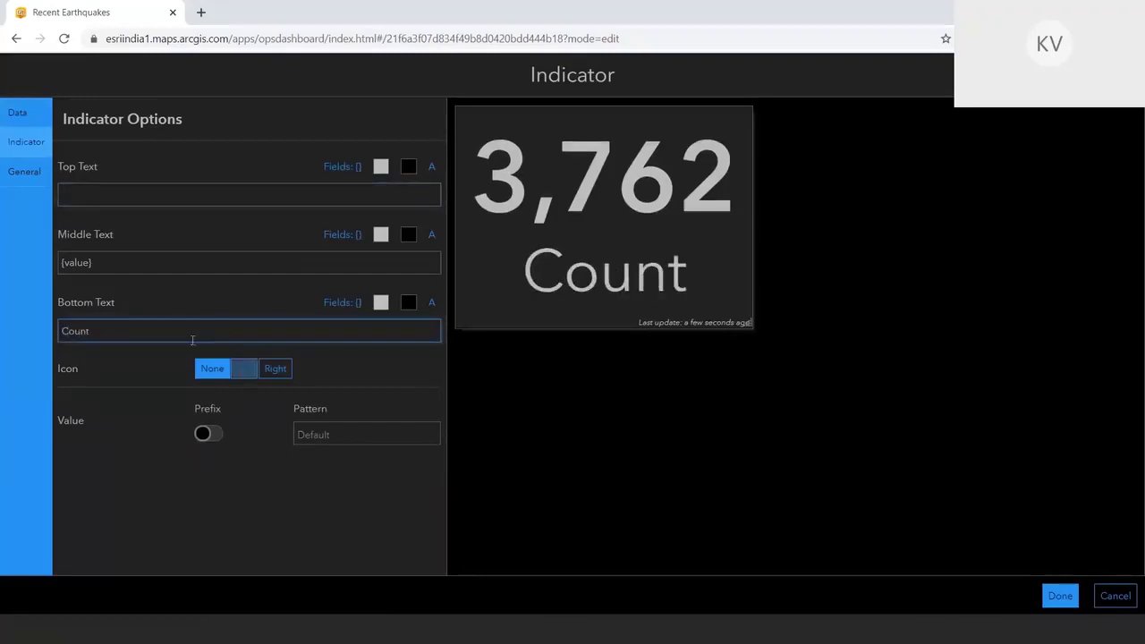
click(90, 383)
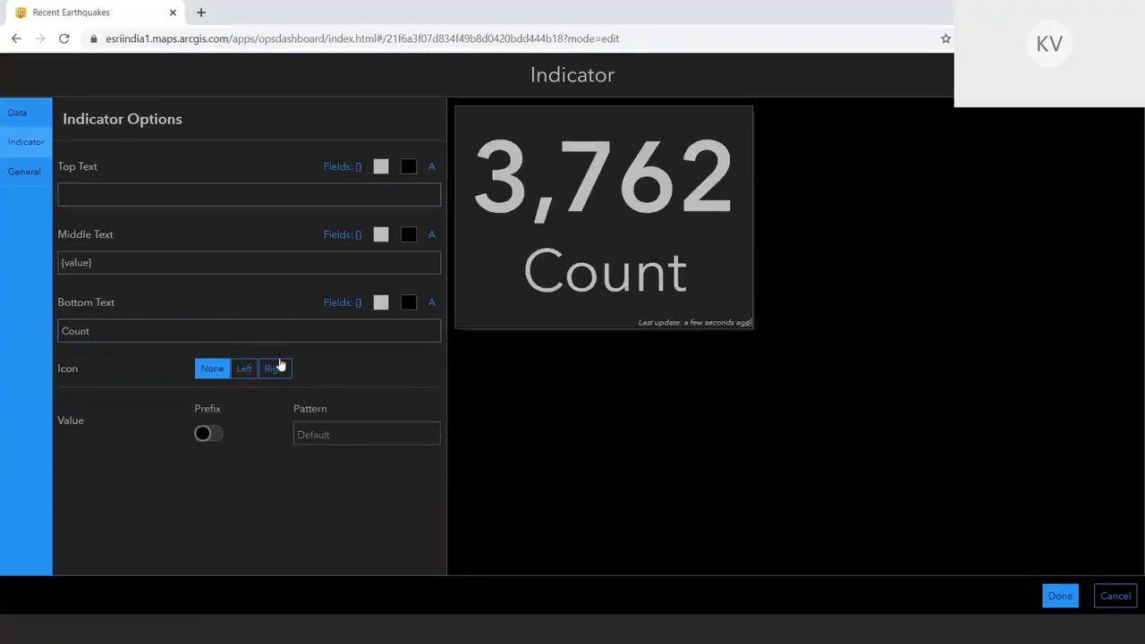
Browse the icon categories and place the lightning-strike icon from Solutions to the left of the indicator's value.
click(245, 369)
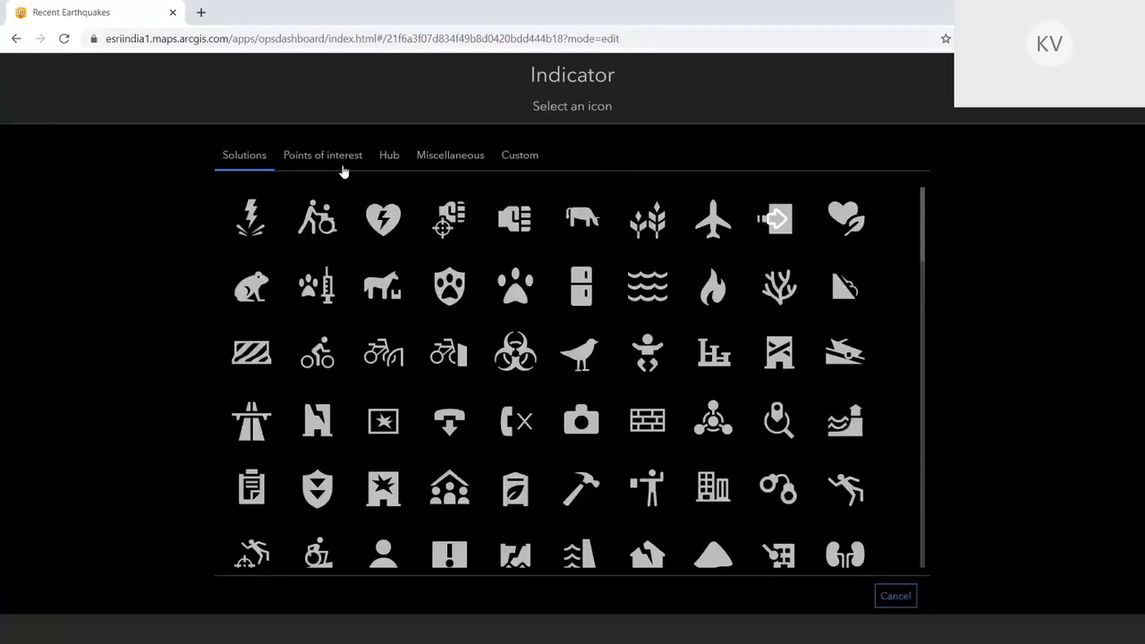
scroll(448, 278, down, 2)
scroll(436, 252, up, 3)
click(355, 160)
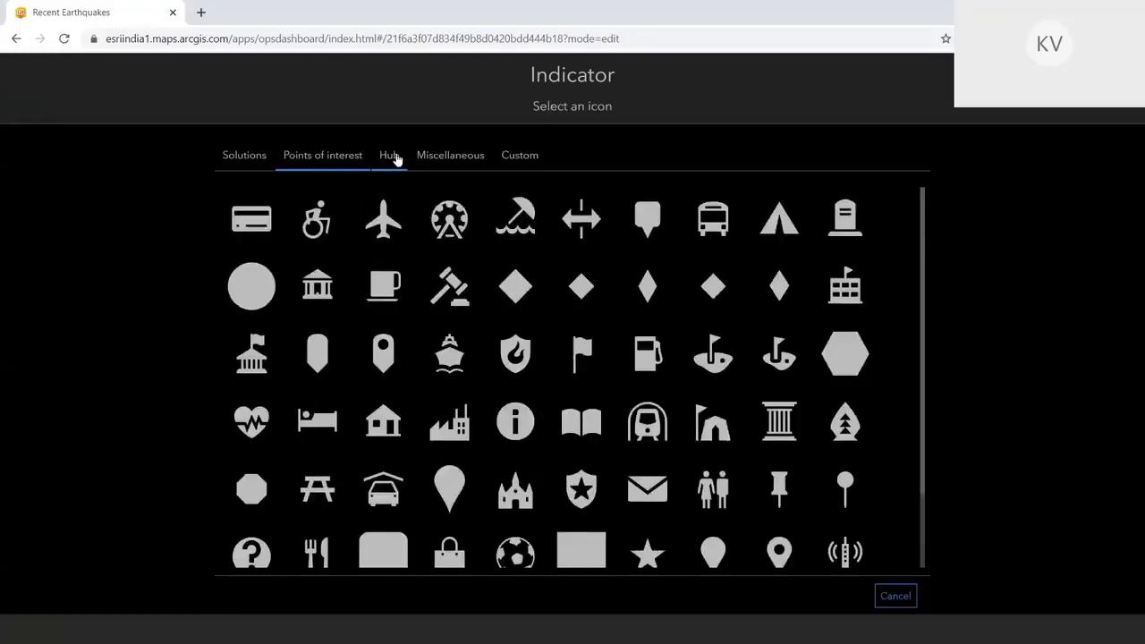
click(393, 156)
click(476, 159)
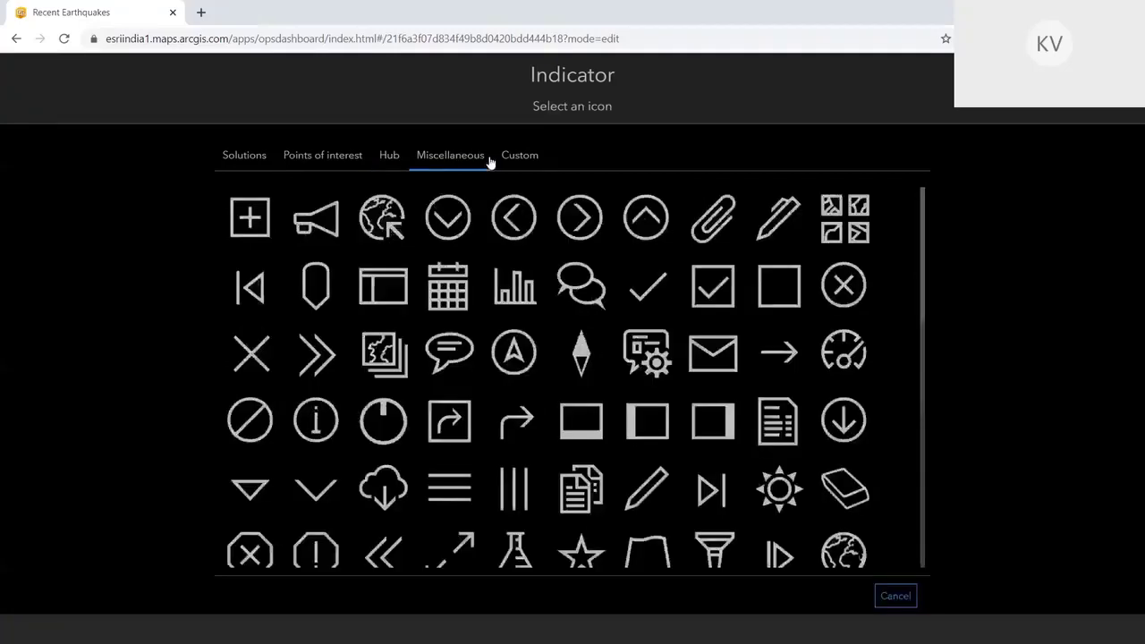
click(514, 161)
click(322, 223)
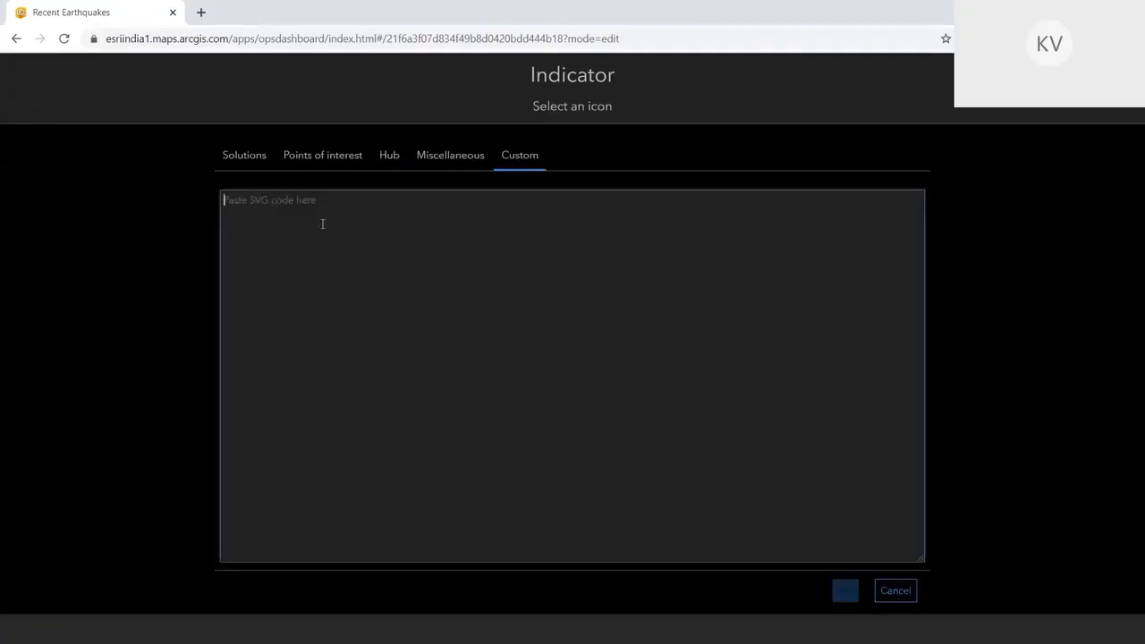
click(247, 162)
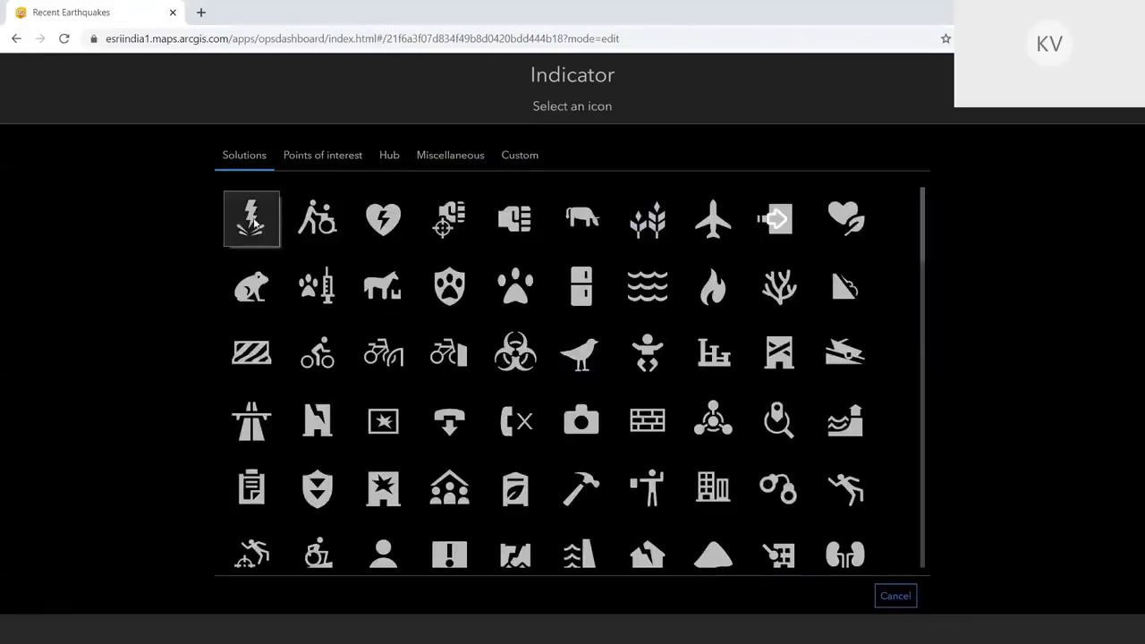
click(254, 224)
Colour the indicator's middle text, bottom text and icon fill orange-red.
click(380, 237)
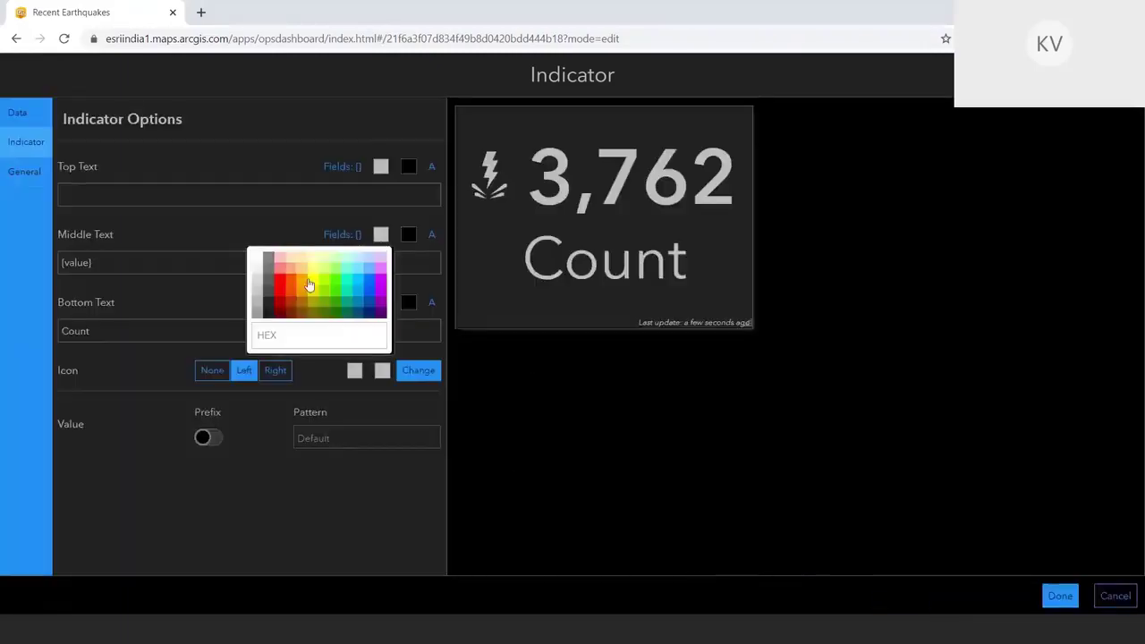
click(291, 295)
click(502, 354)
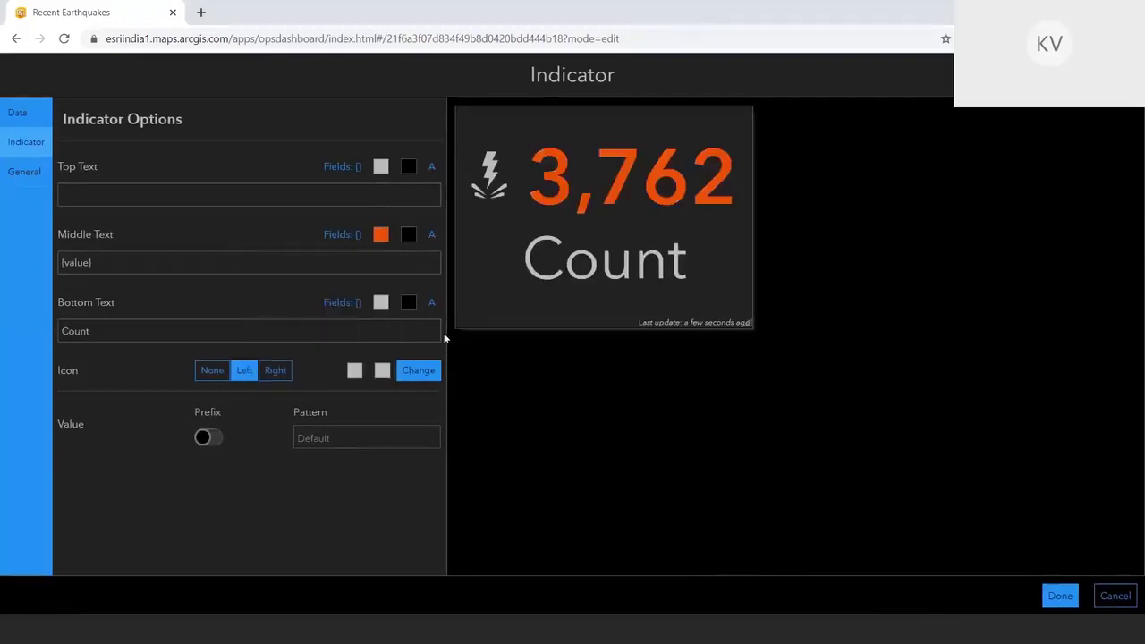
click(380, 303)
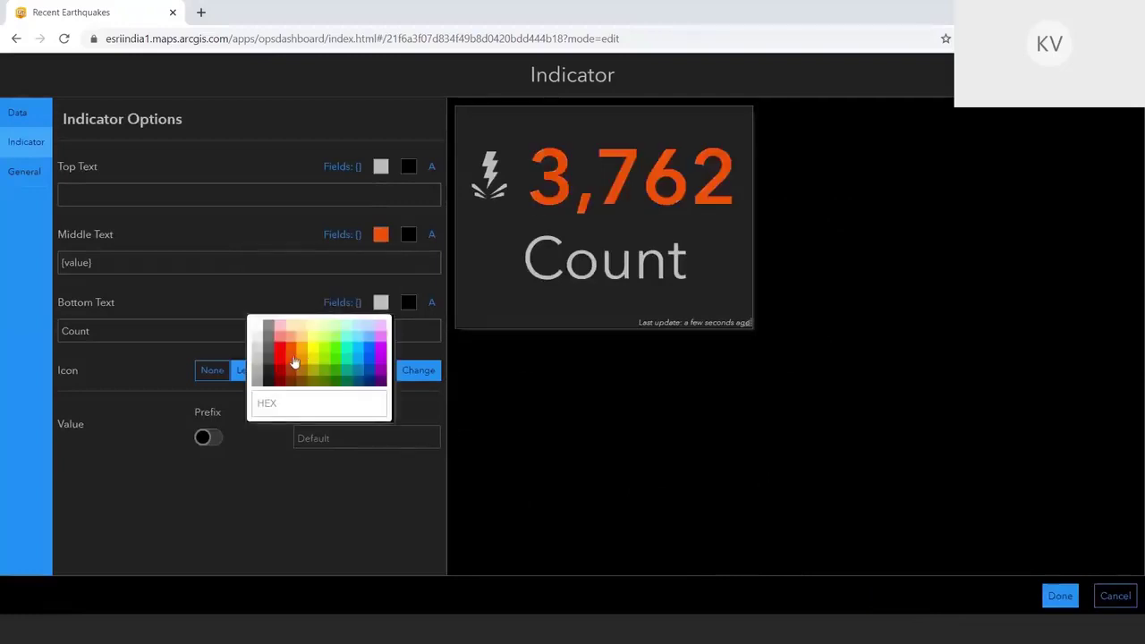
click(293, 364)
click(362, 372)
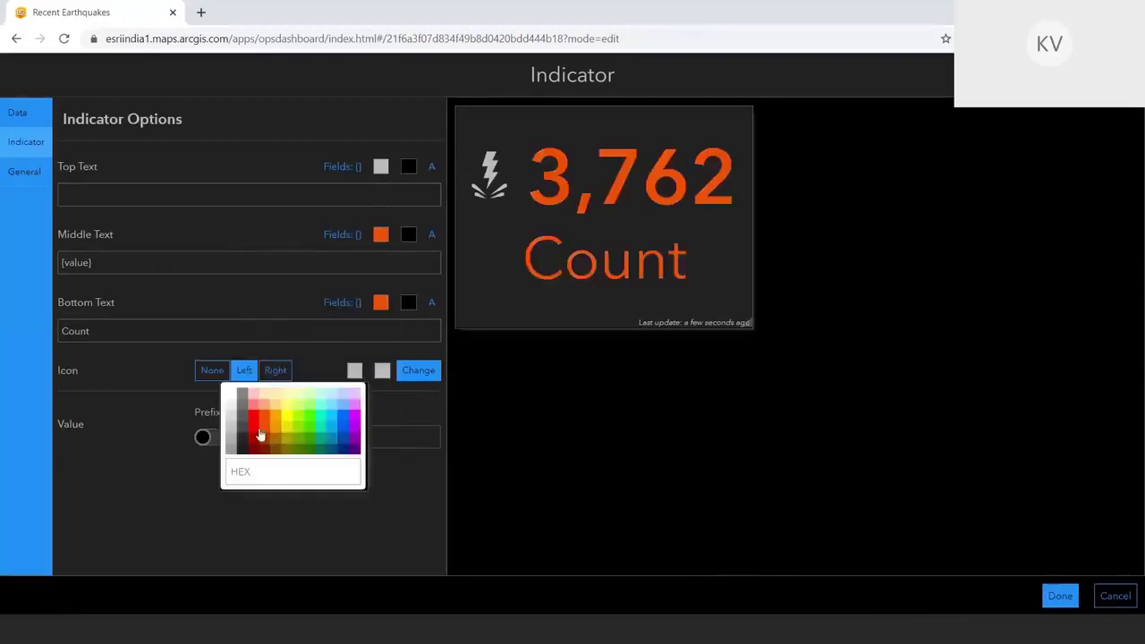
click(274, 431)
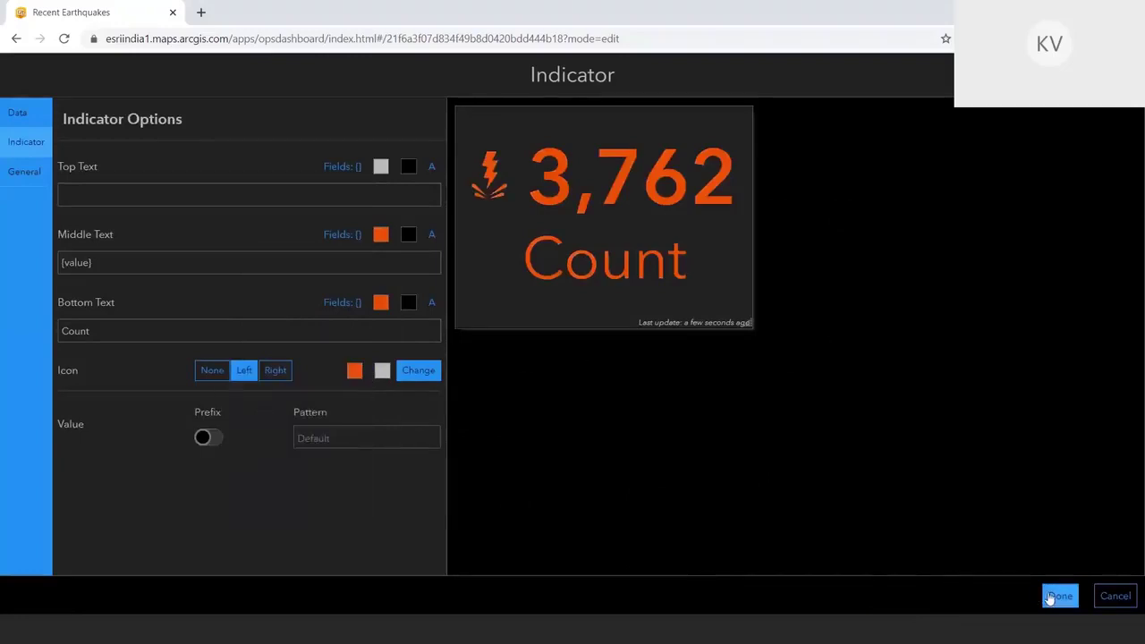
Apply the indicator and dock it above the Most Recent list at about a fifth of the dashboard's height.
click(1058, 596)
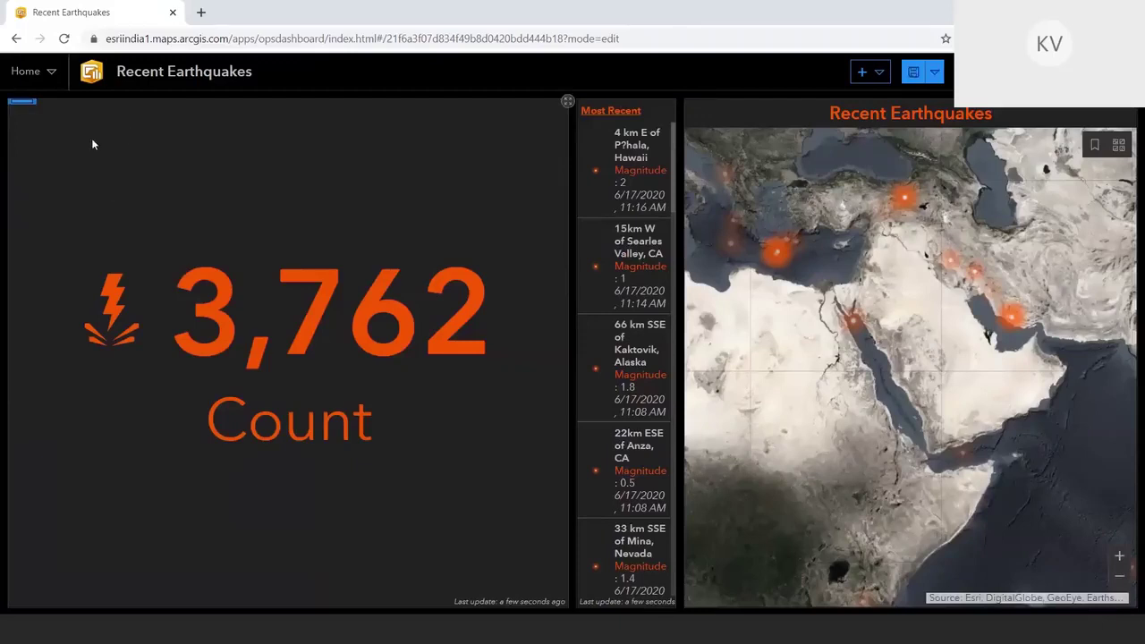
mouse_move(39, 107)
drag(19, 108, 624, 115)
drag(127, 360, 156, 203)
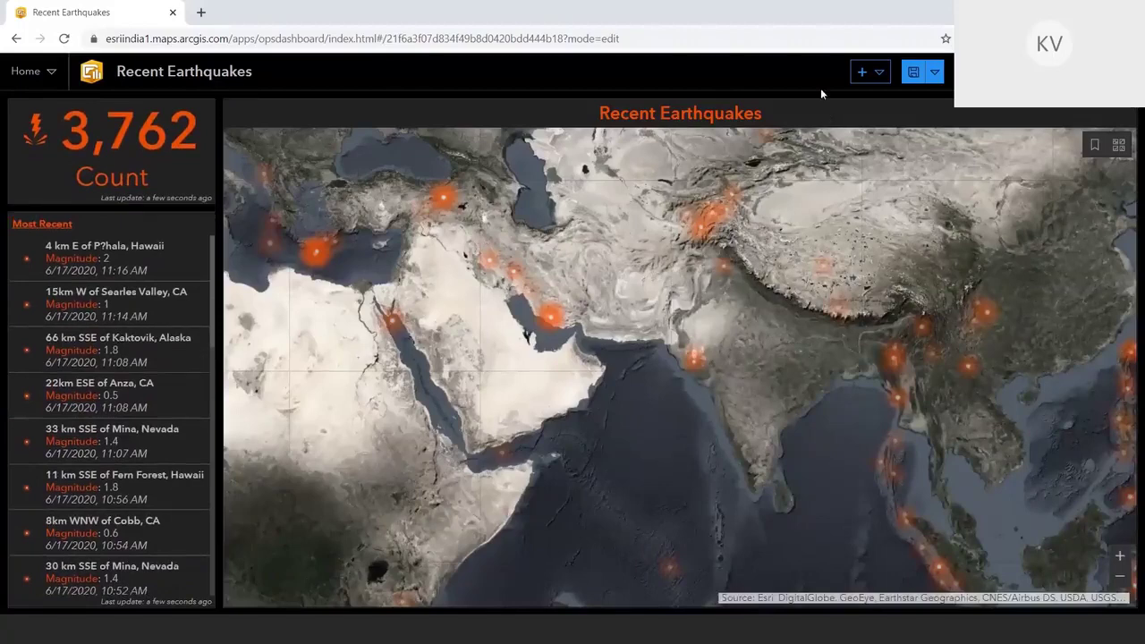
Add a map legend element for the Recent Earthquakes map with its default appearance.
drag(894, 203, 817, 193)
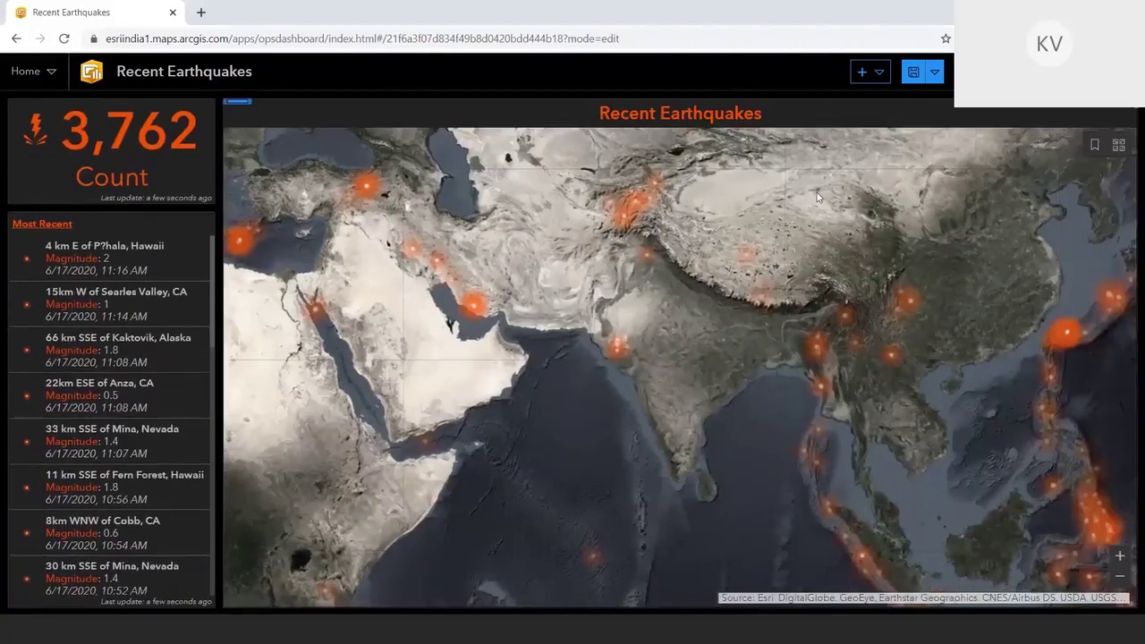
click(882, 79)
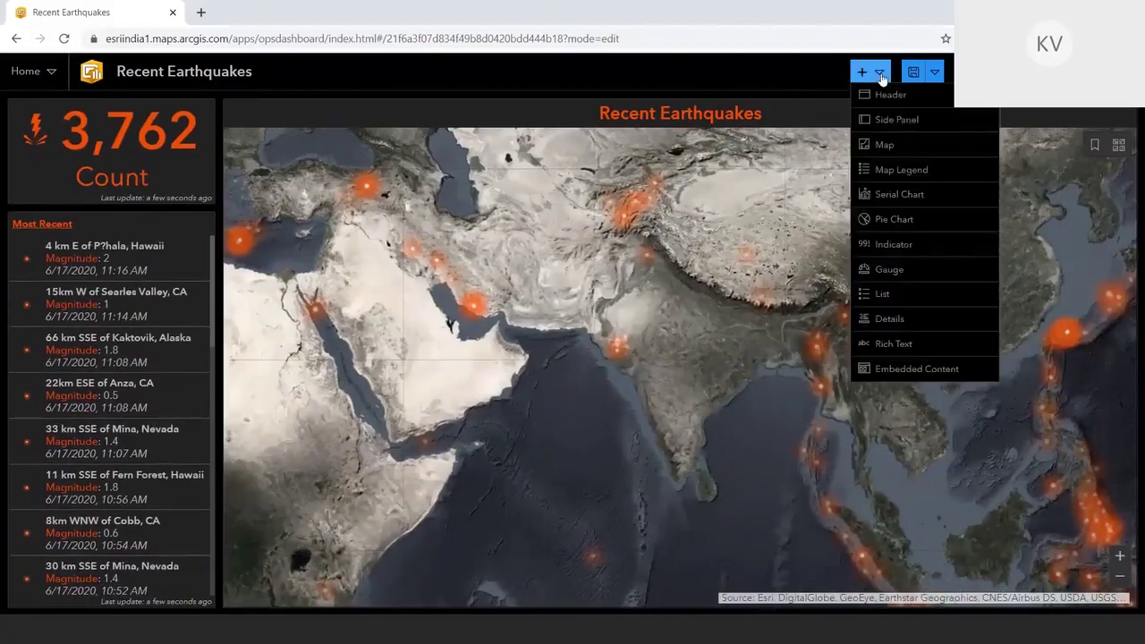
click(902, 170)
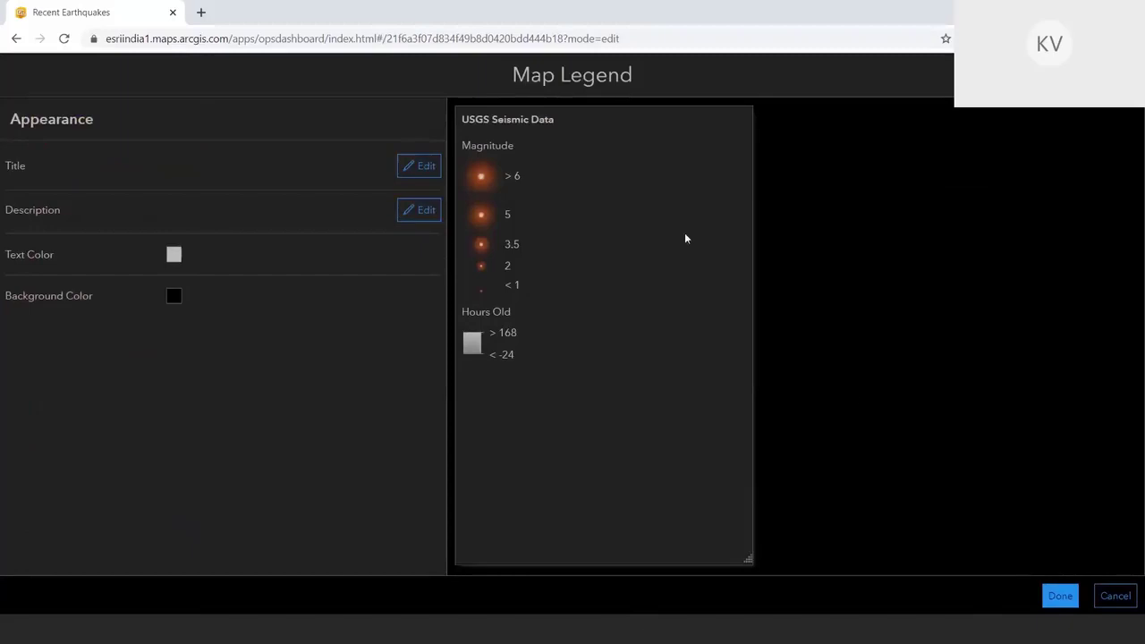
click(1062, 599)
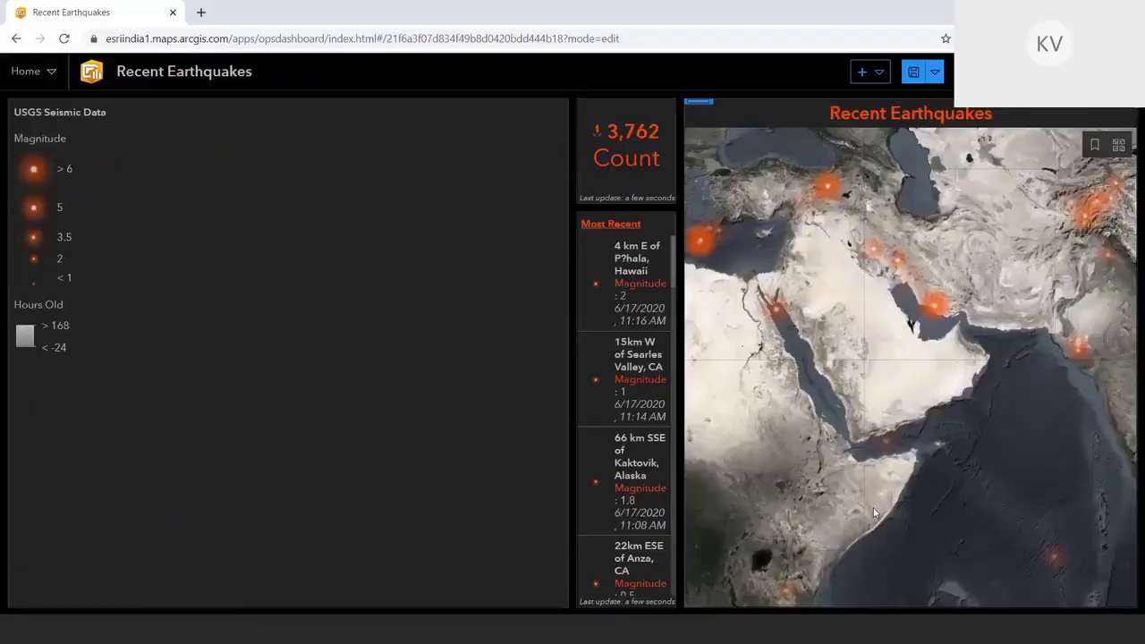
Dock the legend on the map's far side from the list and resize both side columns to about a sixth of the dashboard's width.
drag(17, 110, 1139, 351)
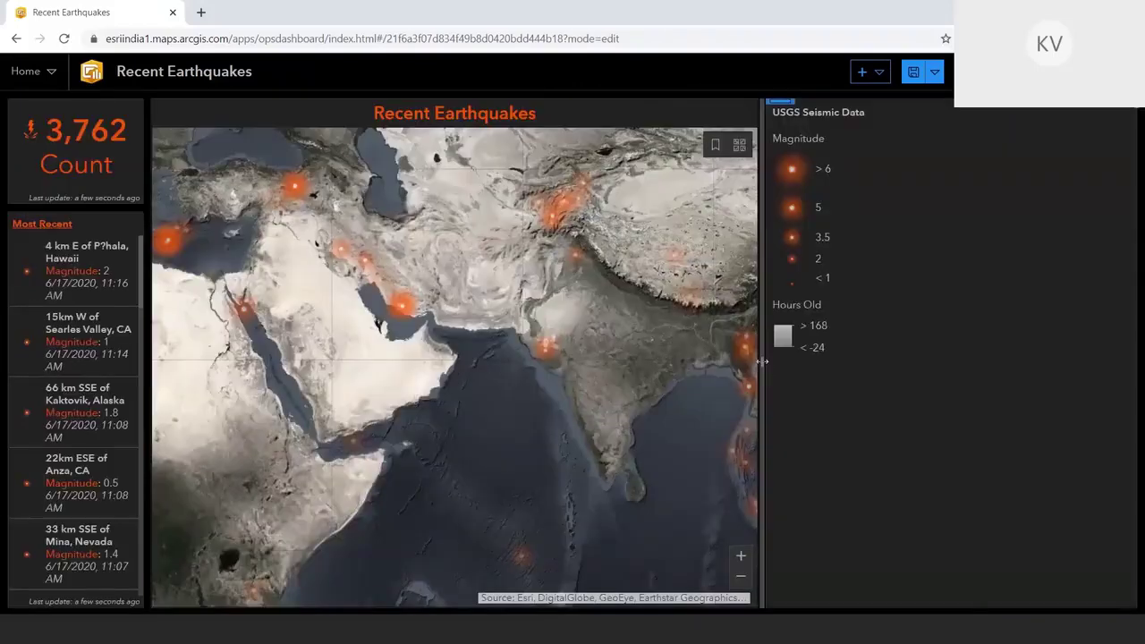
drag(761, 361, 957, 362)
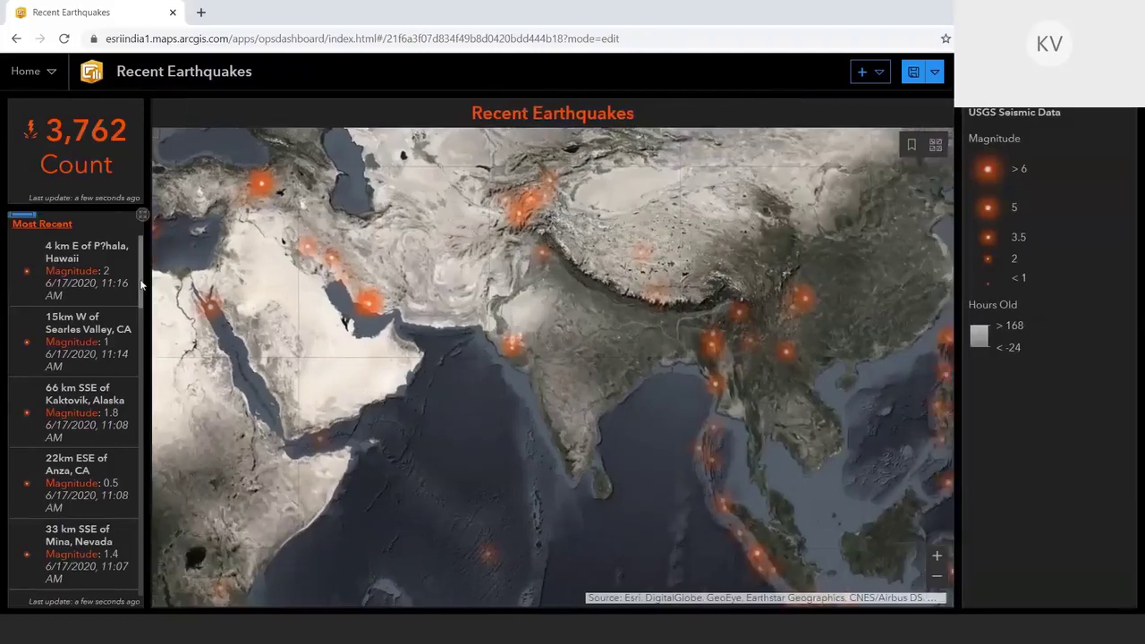
drag(145, 284, 203, 283)
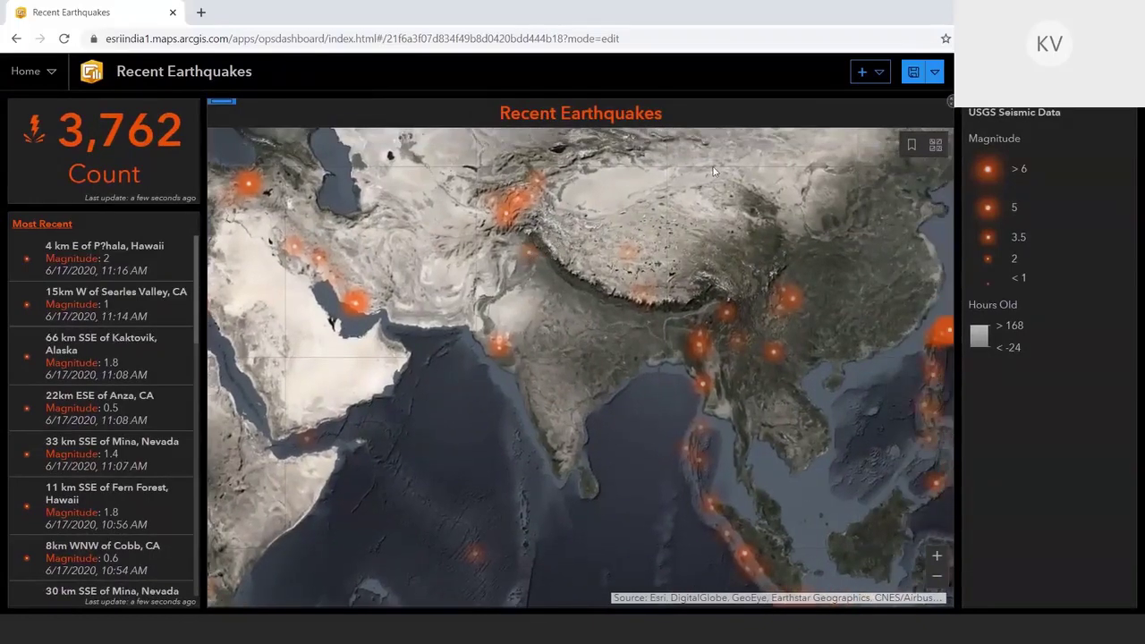
Add a serial chart based on the USGS Seismic Data layer.
click(880, 75)
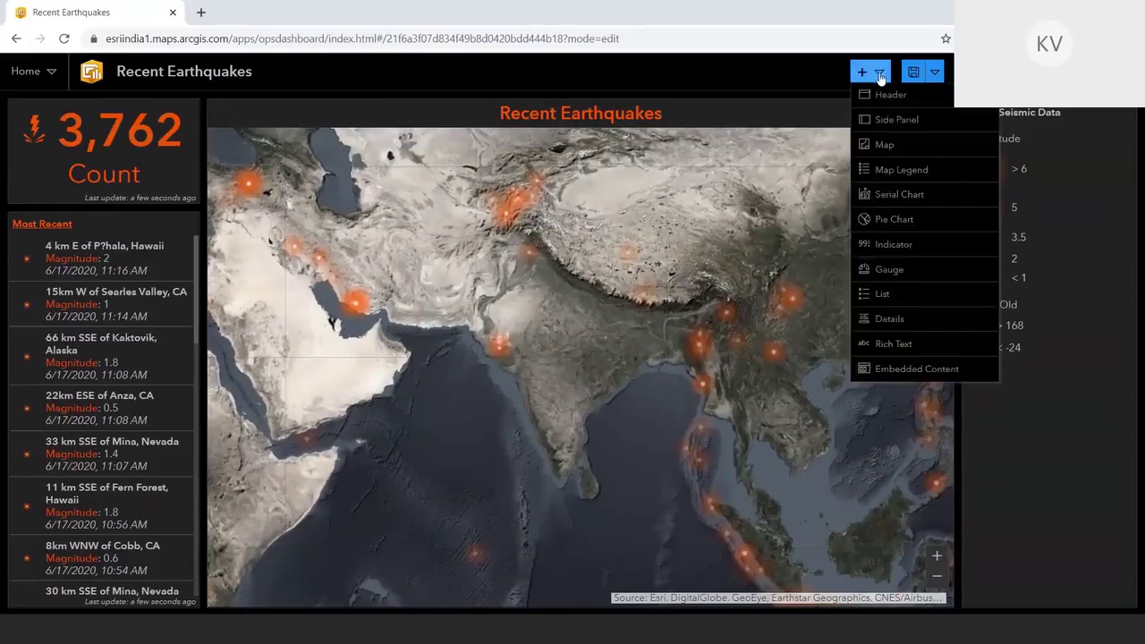
click(889, 195)
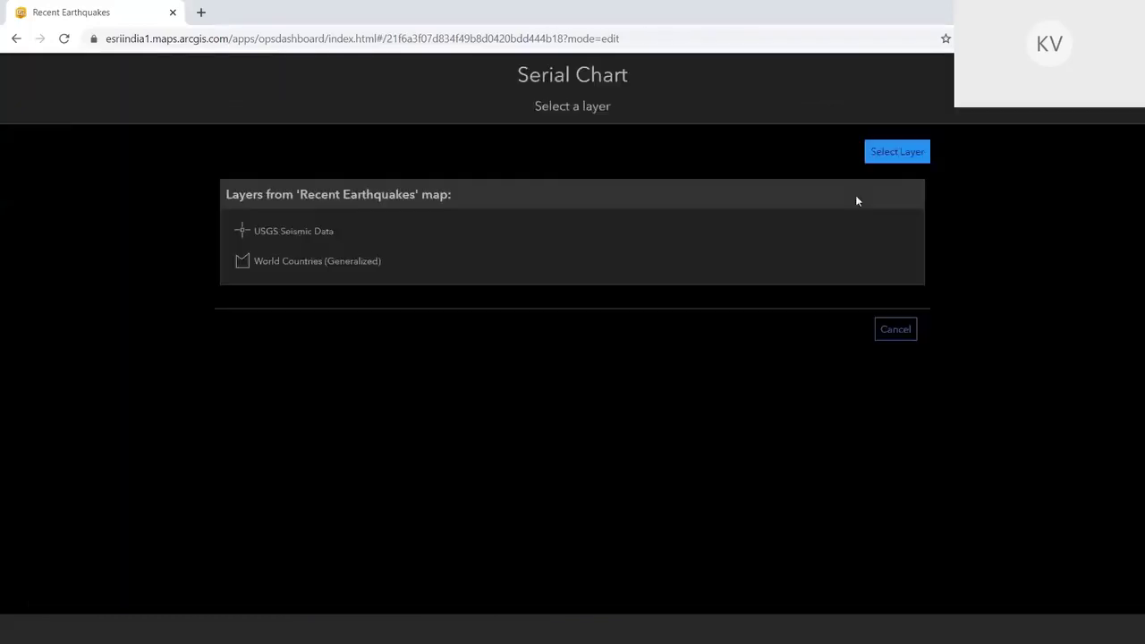
click(276, 234)
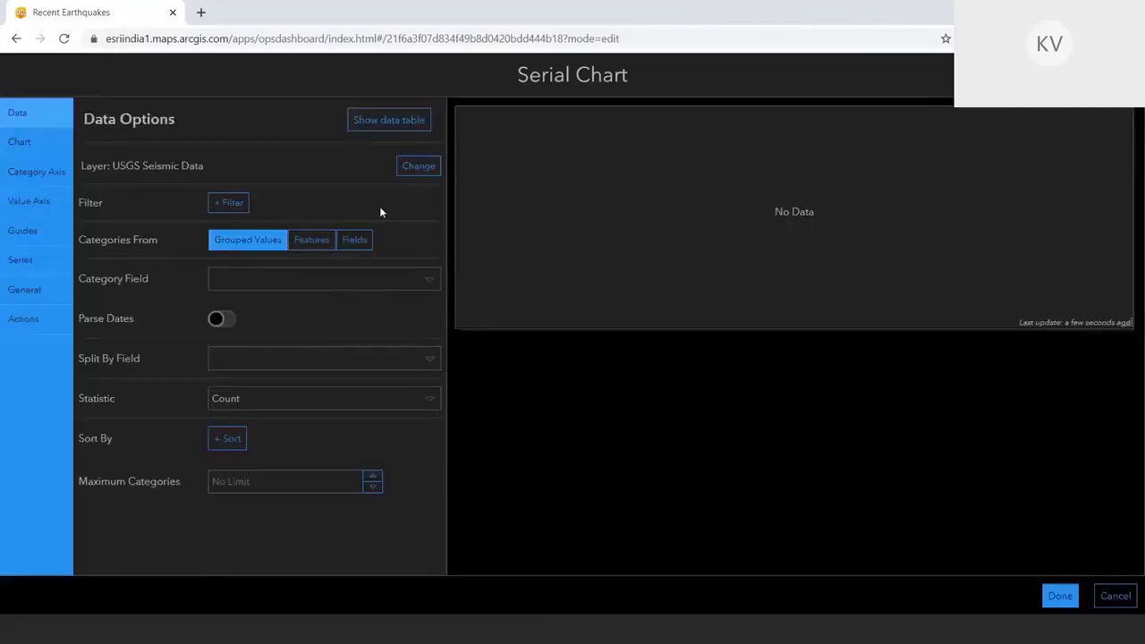
Check the USGS Seismic Data table for the time attribute and set the serial chart's category field to Event Time.
click(392, 123)
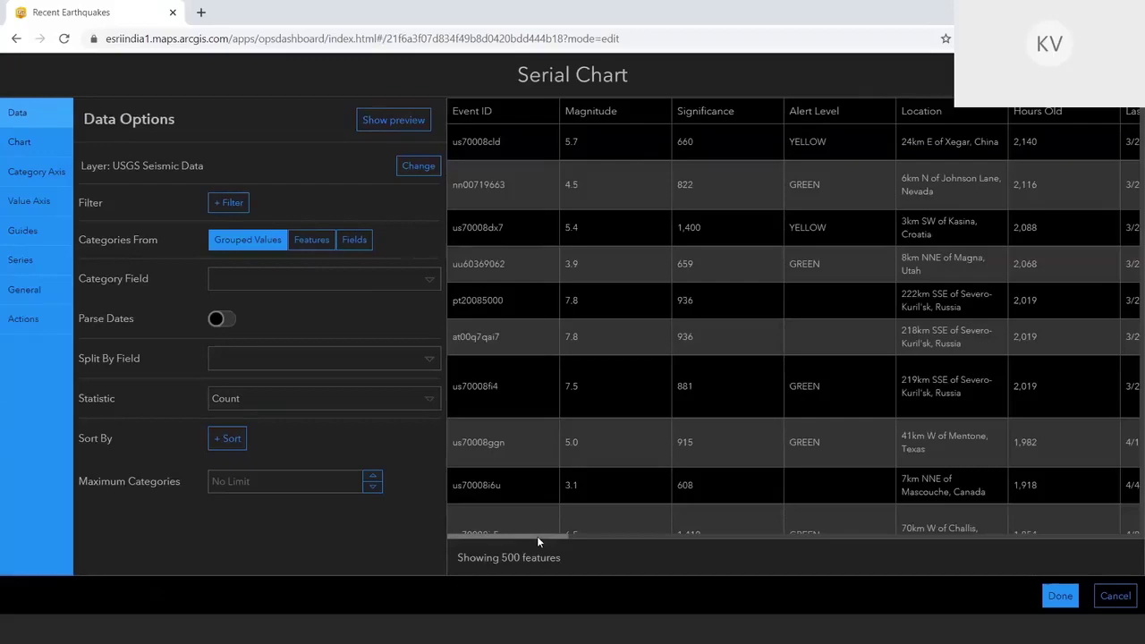
drag(537, 535, 1117, 542)
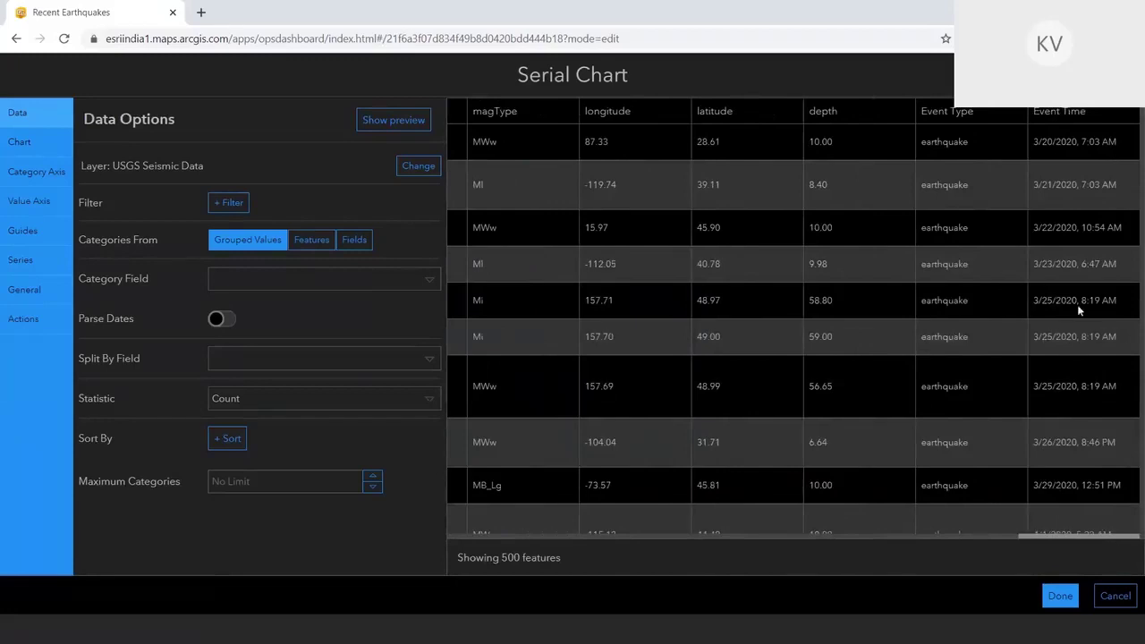
drag(1033, 113, 1057, 117)
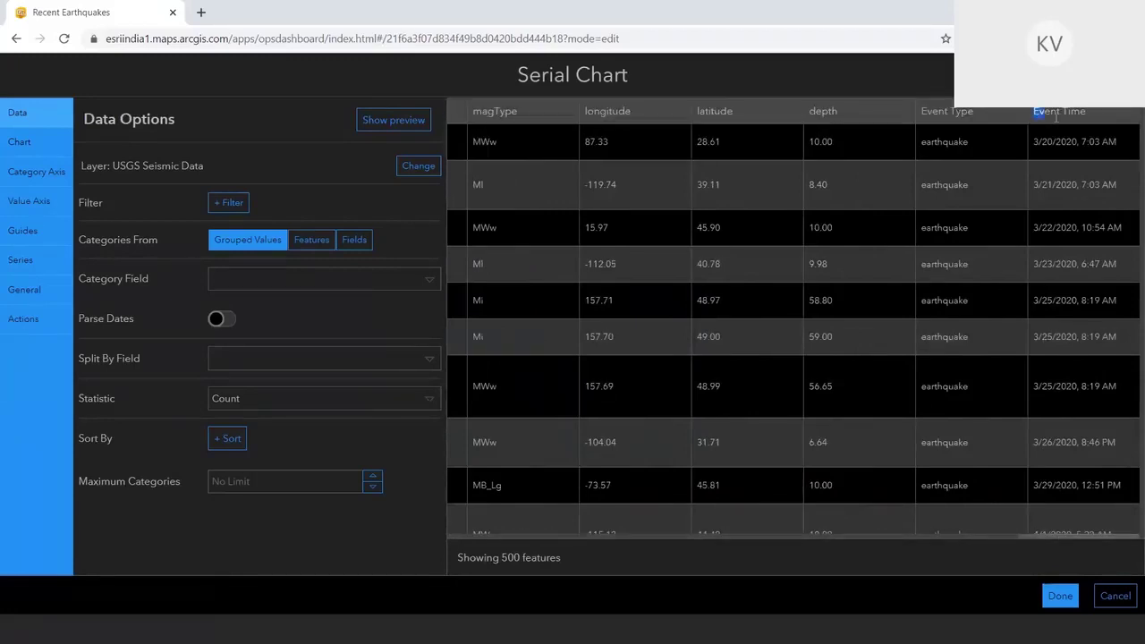
click(366, 126)
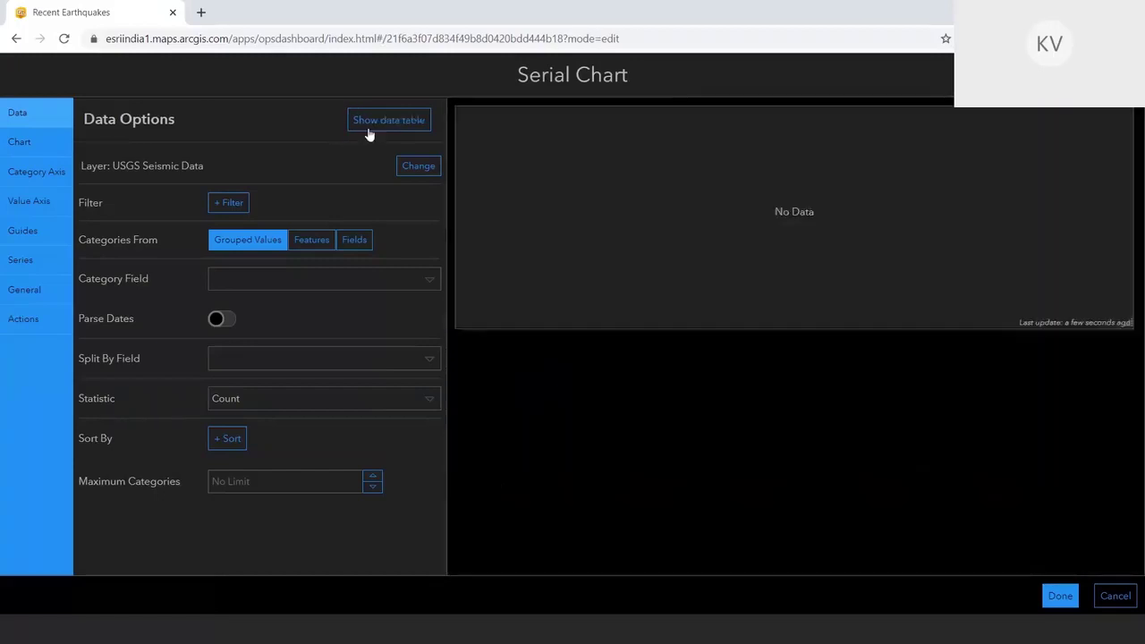
click(272, 277)
text(eve)
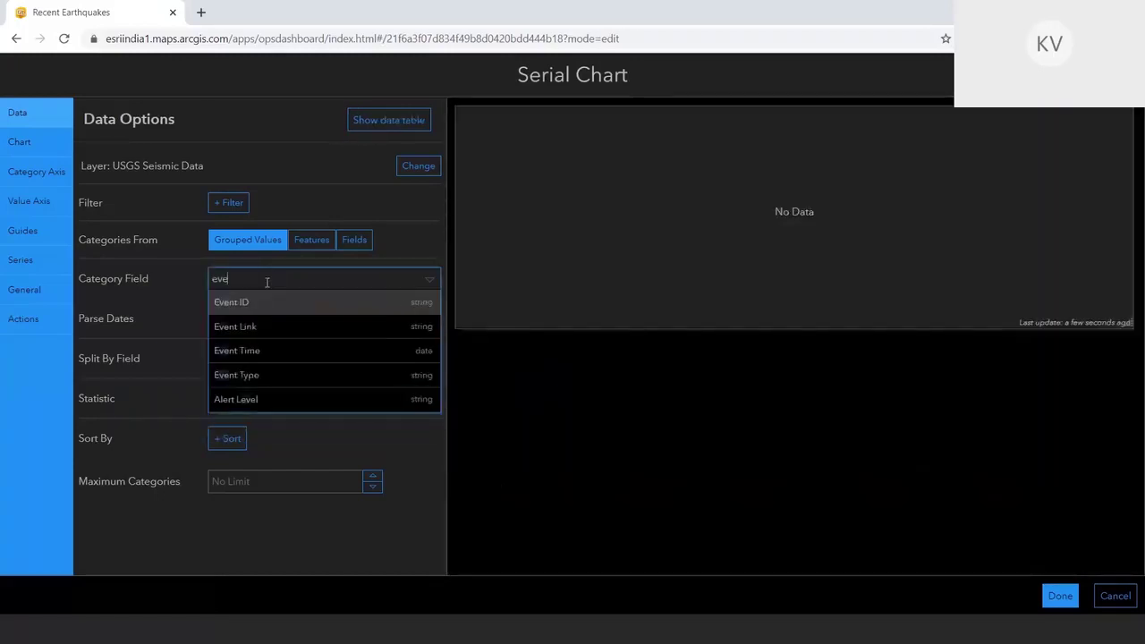
click(258, 356)
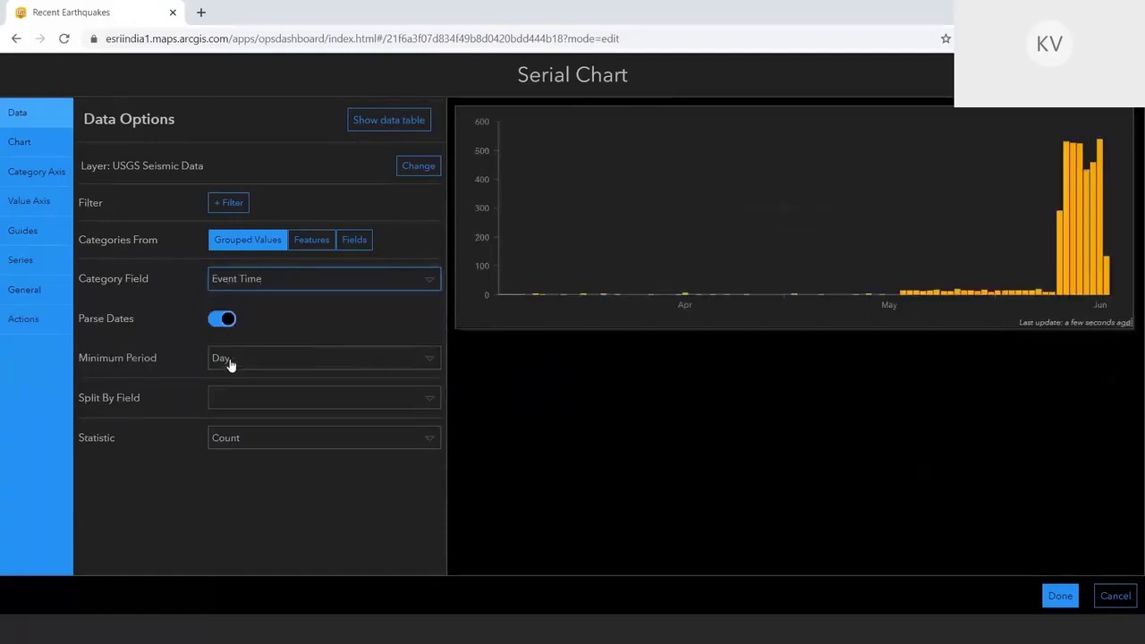
click(677, 403)
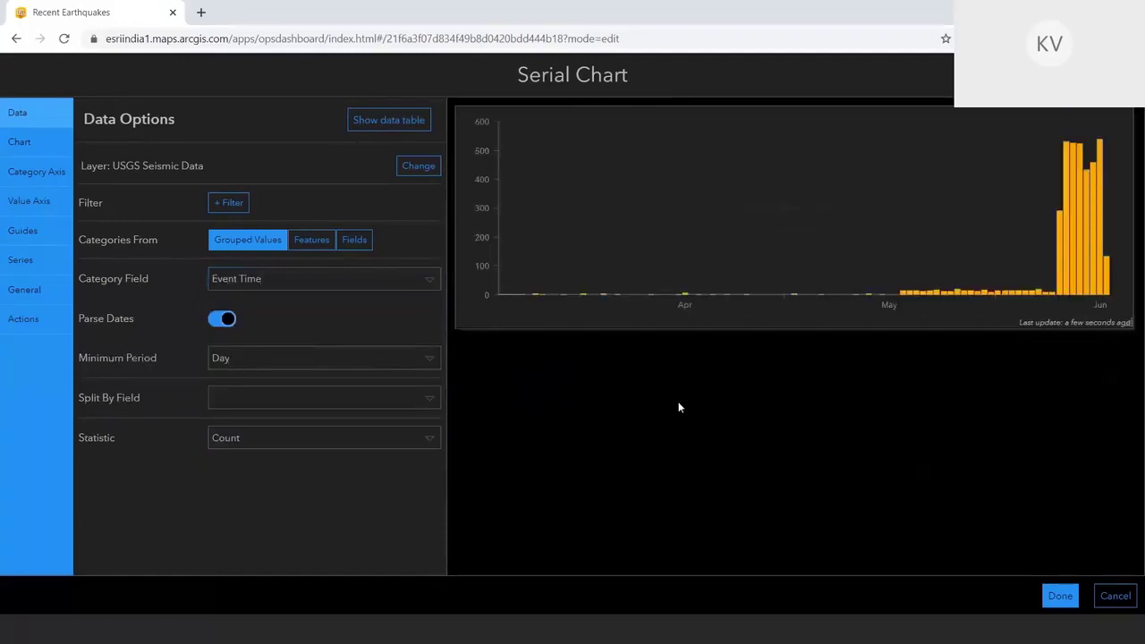
mouse_move(1022, 293)
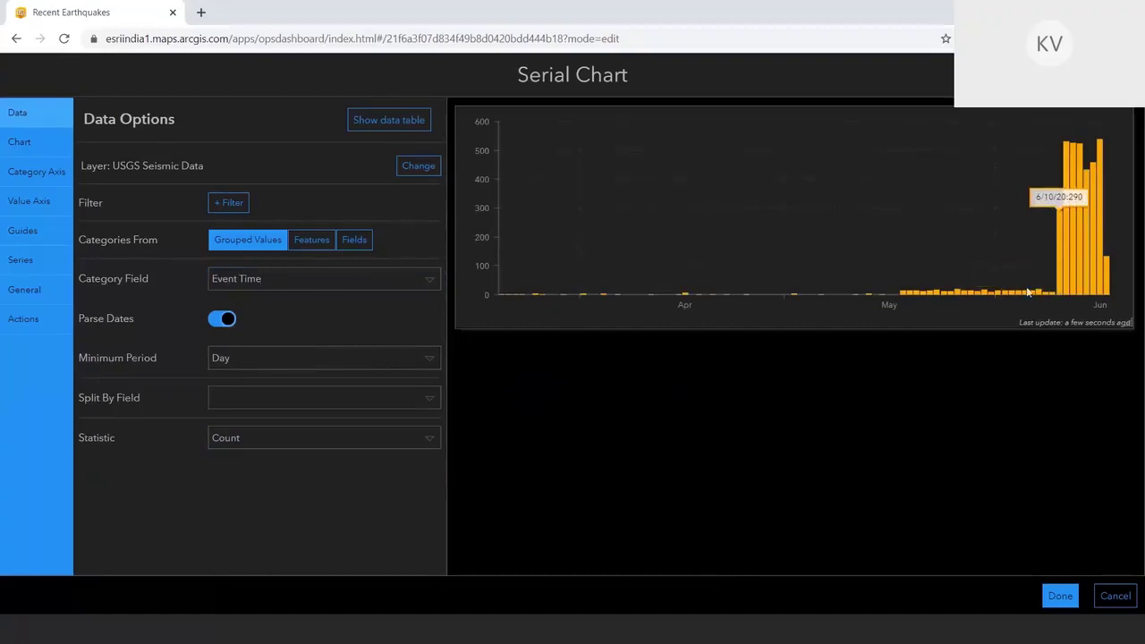
Filter the chart data to records whose Event Time is within the last 7 days.
click(240, 205)
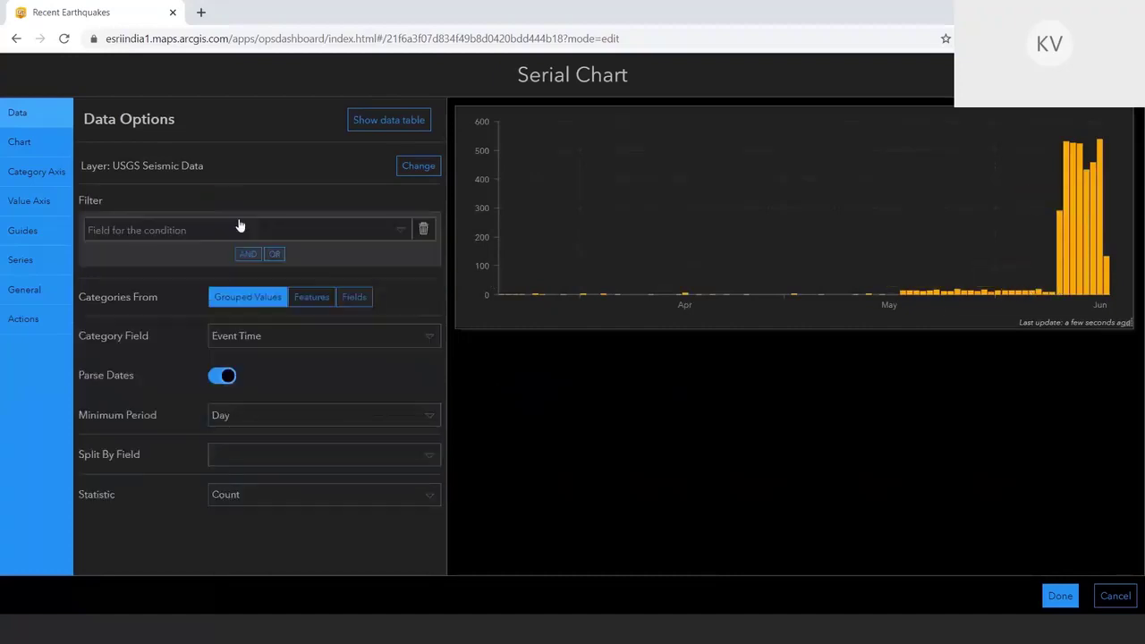
click(227, 229)
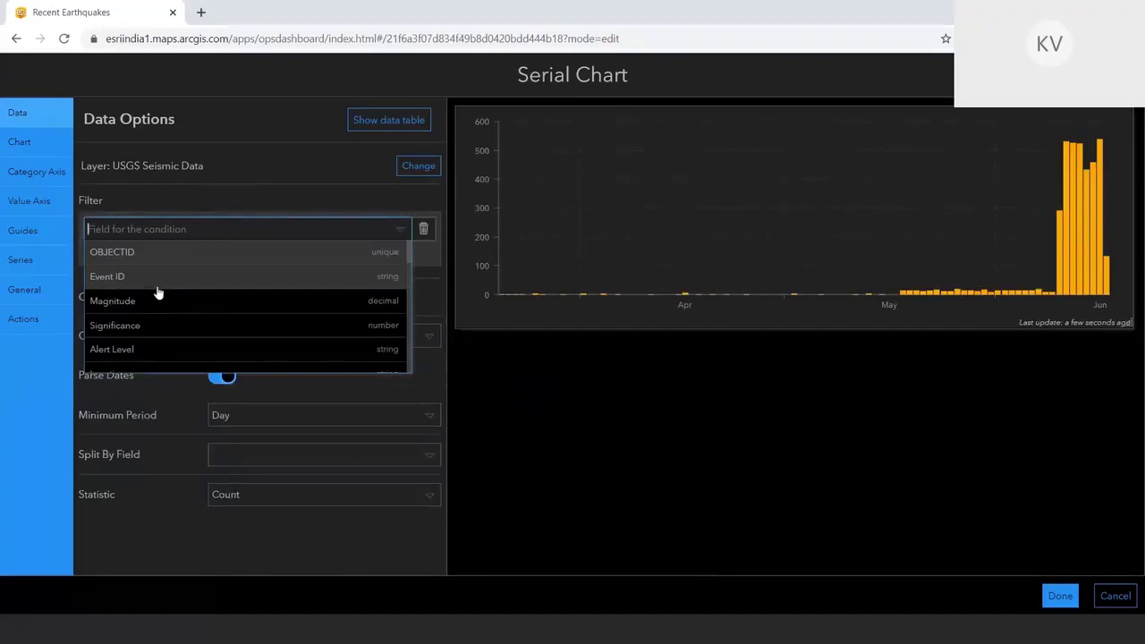
text(eve)
click(133, 301)
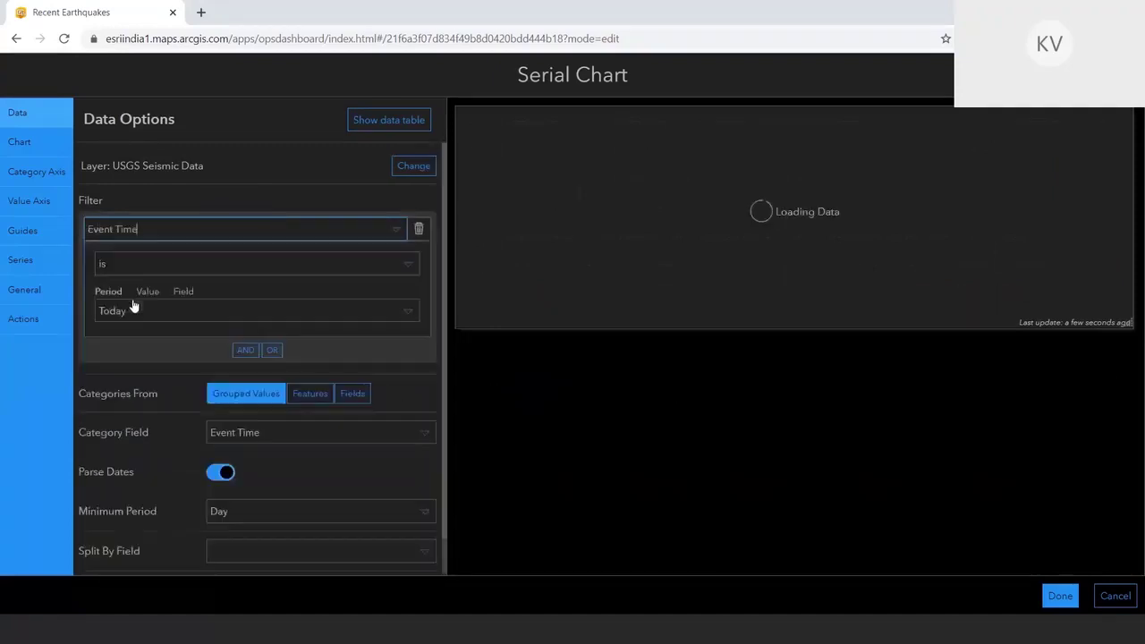
click(138, 271)
scroll(146, 346, down, 2)
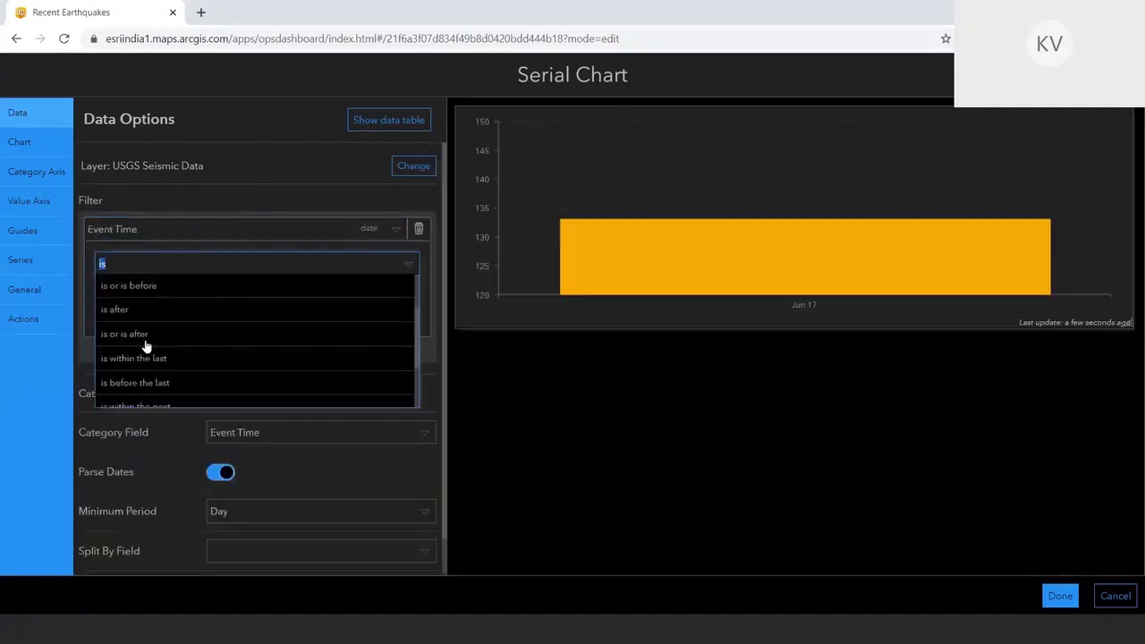
click(145, 360)
double_click(101, 295)
text(7)
click(133, 322)
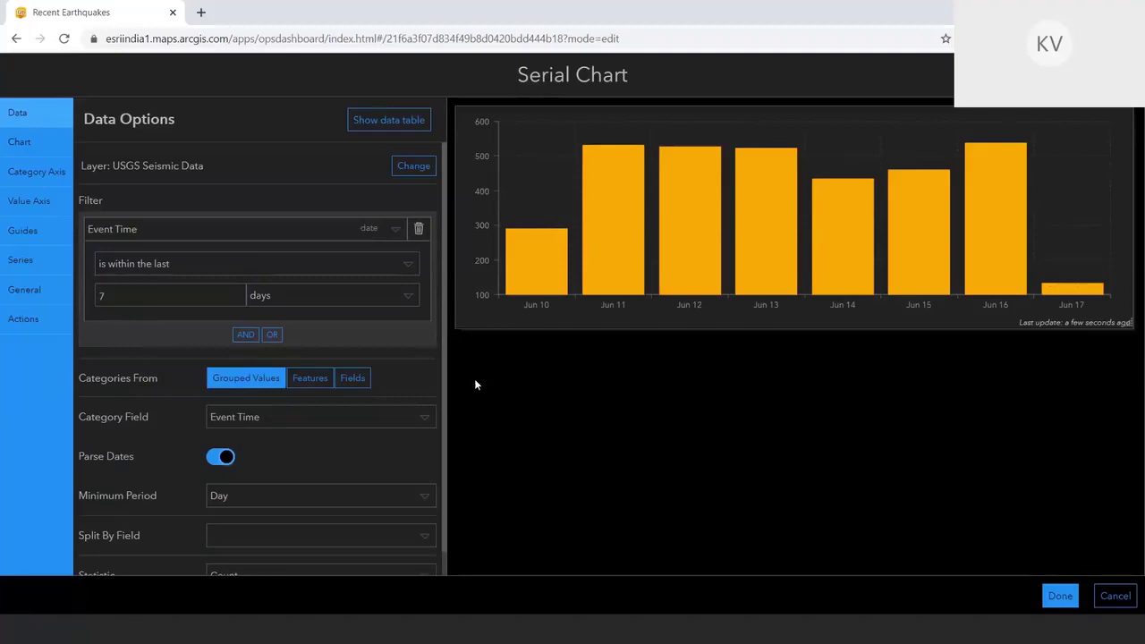
Try the horizontal chart orientation and return it to vertical.
click(42, 148)
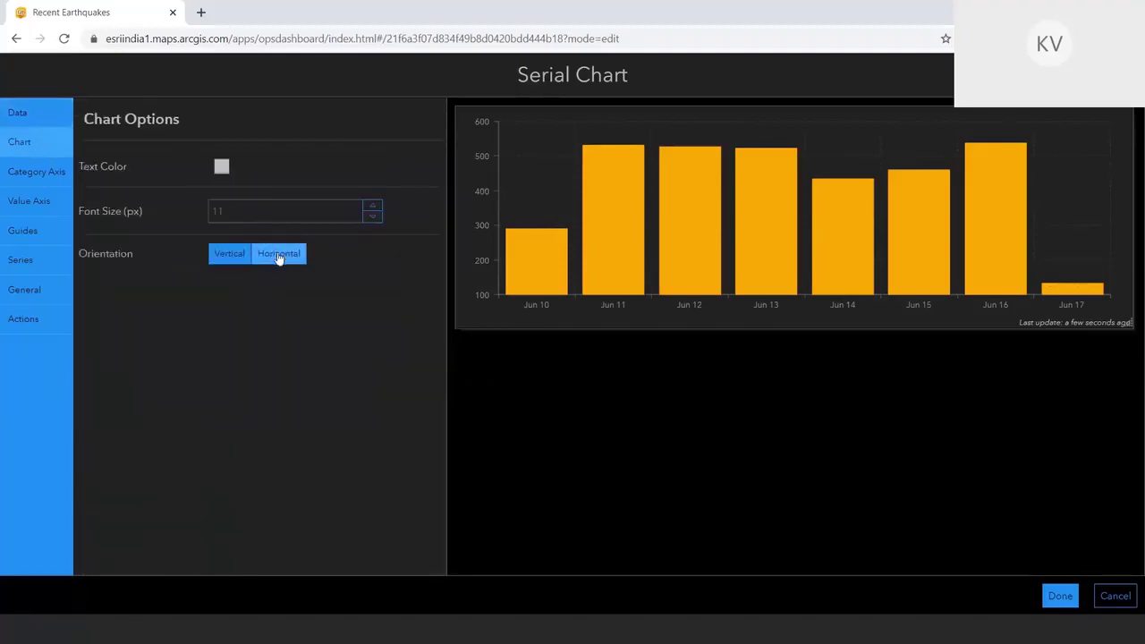
click(270, 258)
click(233, 260)
Try the Line and Smoothed Line series types and return the series to Bar.
click(46, 264)
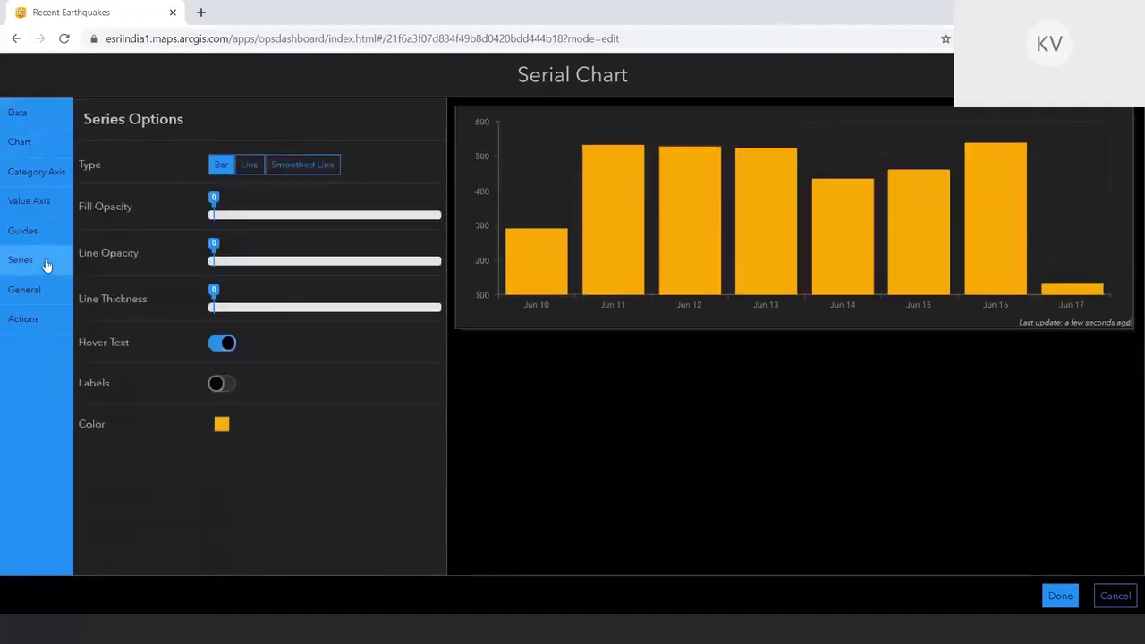
click(249, 170)
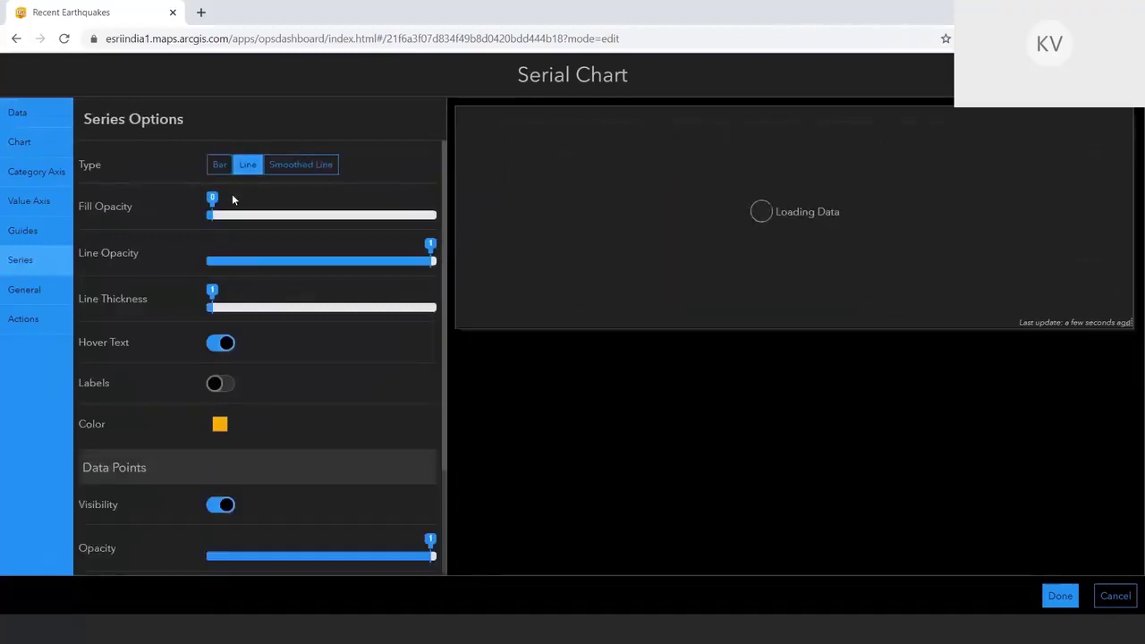
click(295, 173)
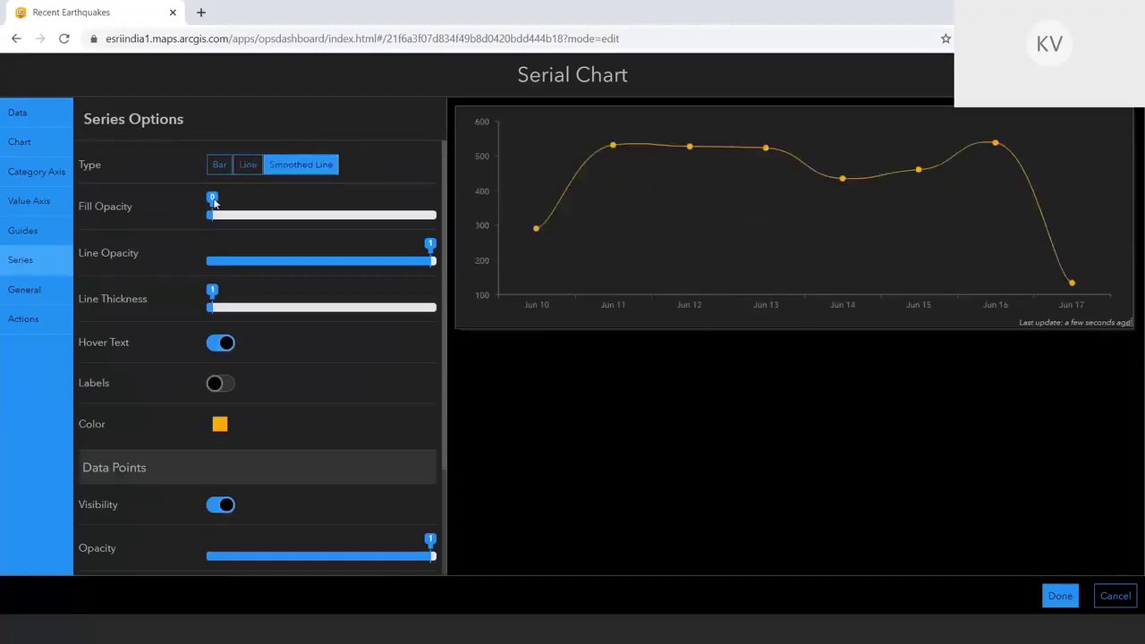
mouse_move(213, 203)
mouse_down()
mouse_move(344, 216)
mouse_move(198, 194)
mouse_up()
click(215, 170)
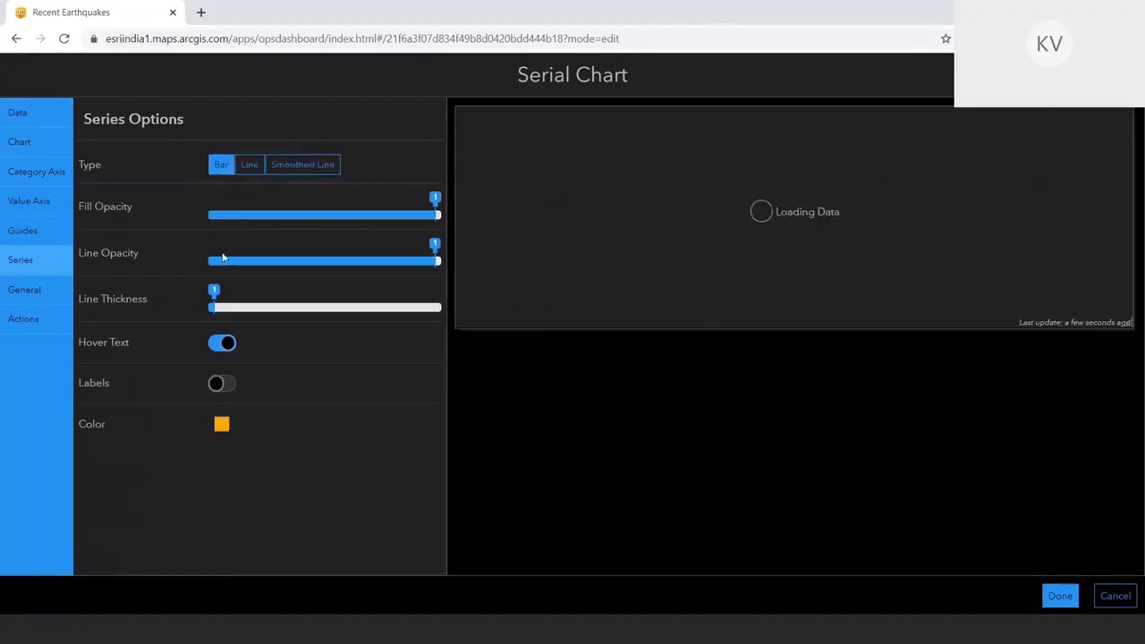
Colour the chart's bars orange-red, turn on their labels and apply the serial chart.
click(222, 426)
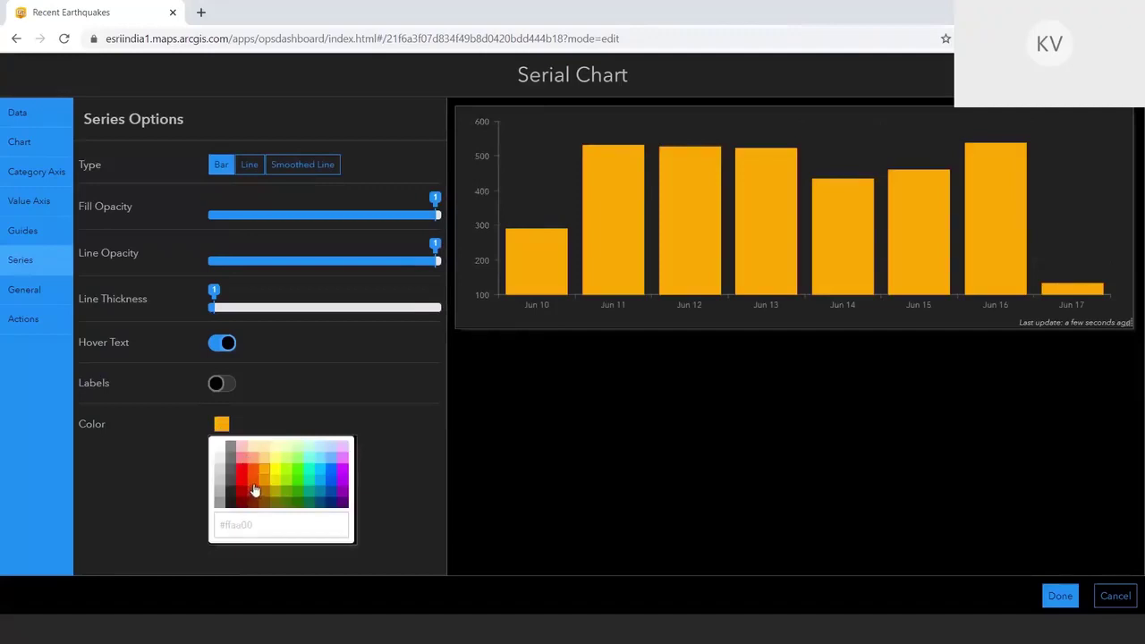
click(254, 490)
click(367, 496)
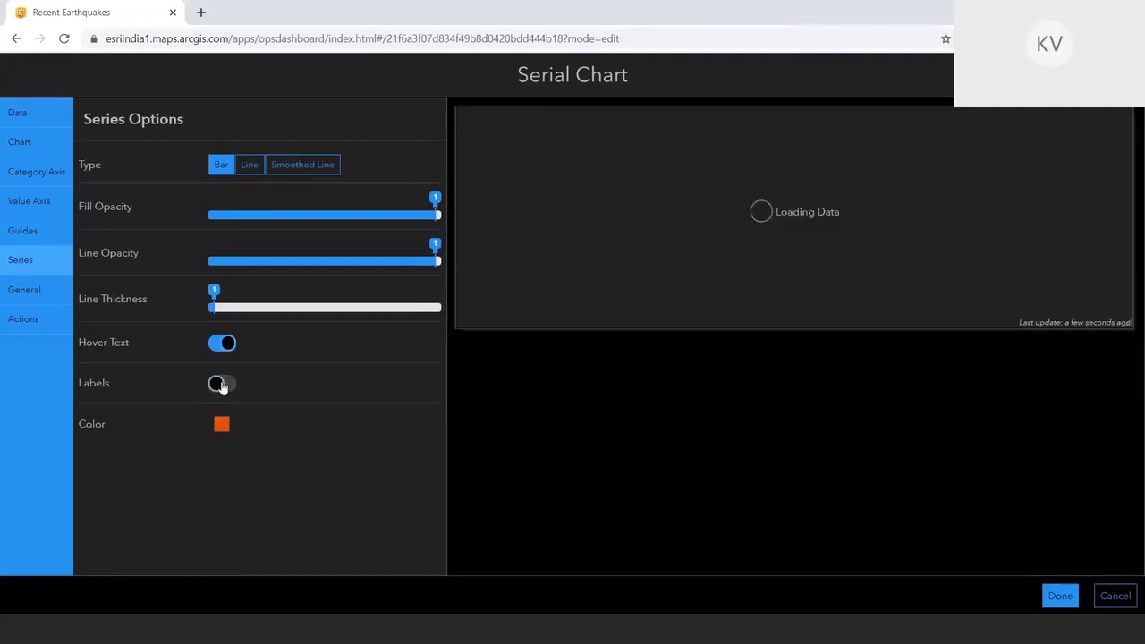
click(221, 385)
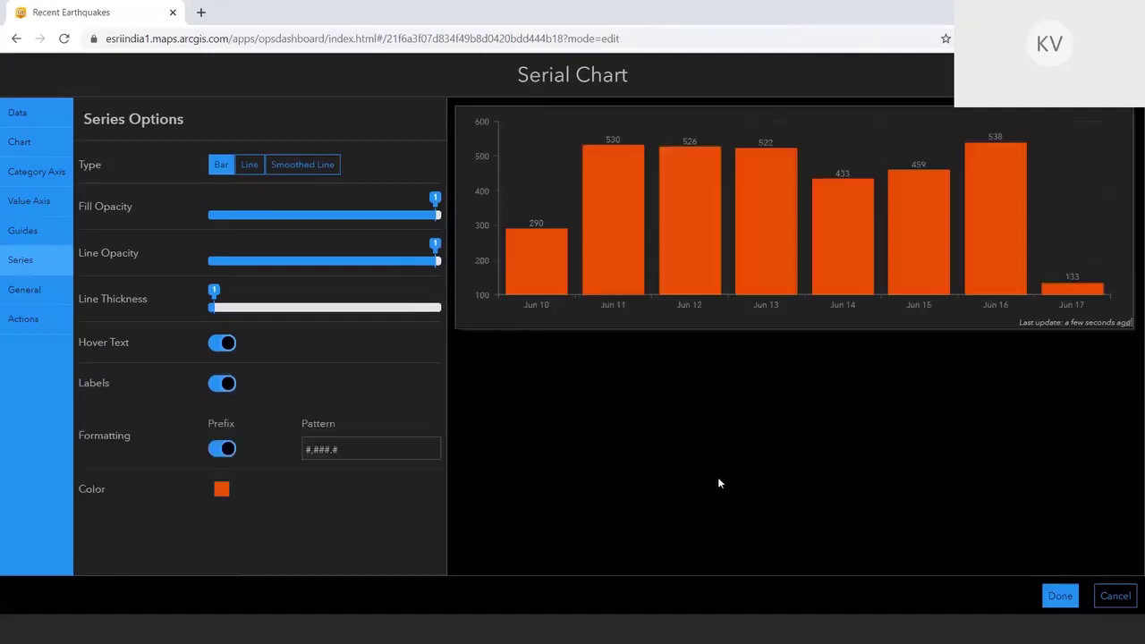
click(1060, 596)
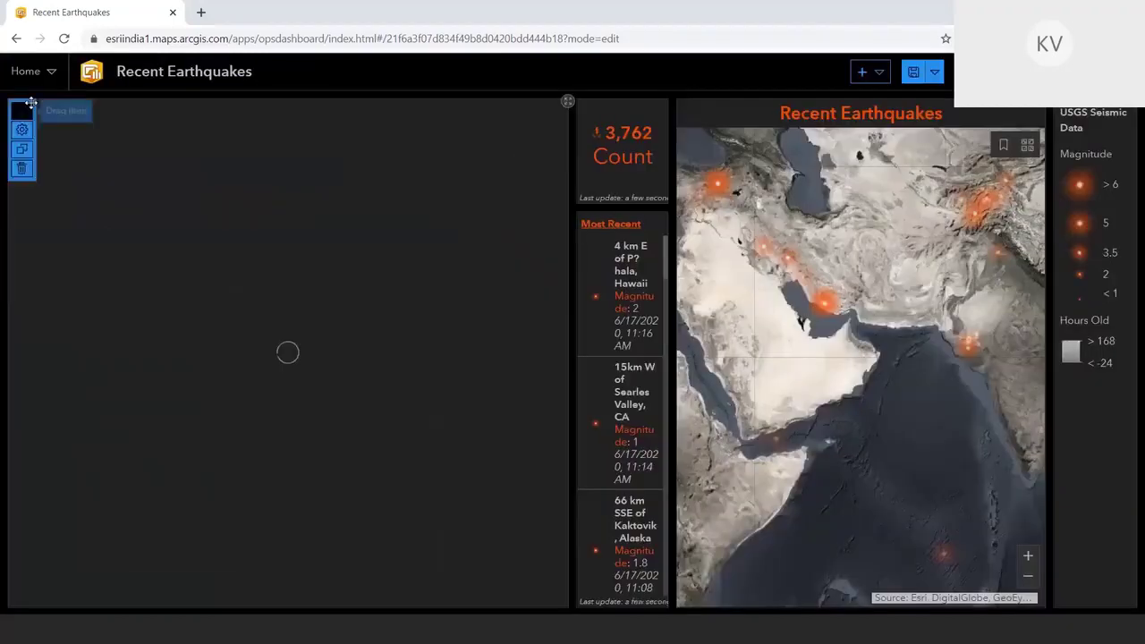
Dock the serial chart below the map at about a quarter of the dashboard's height and save the dashboard.
drag(199, 190, 858, 583)
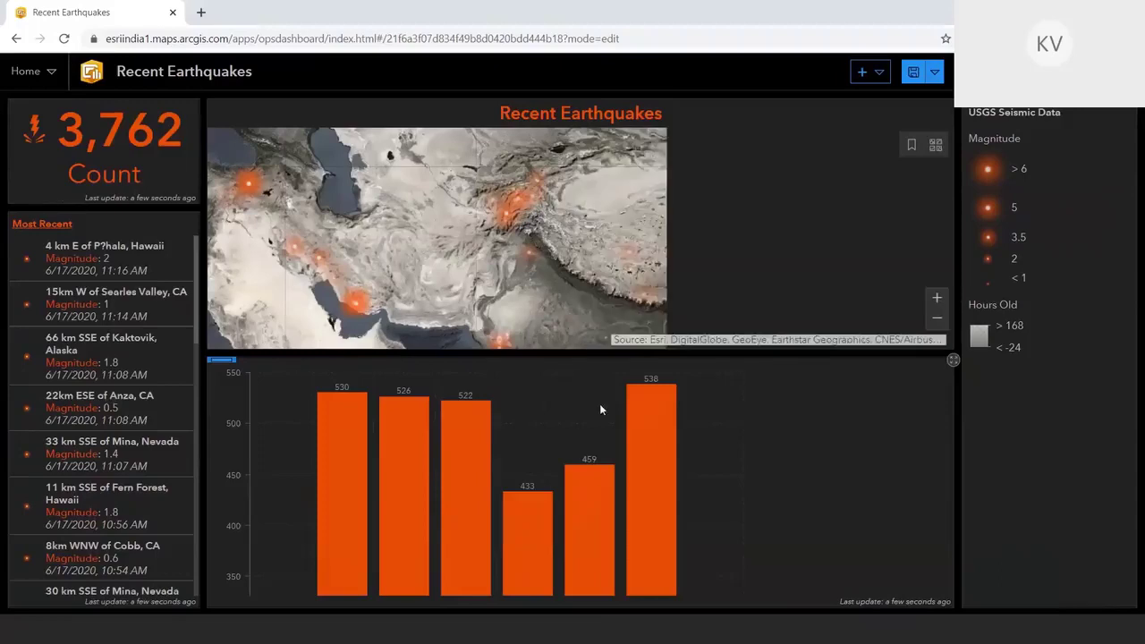
drag(576, 354, 568, 489)
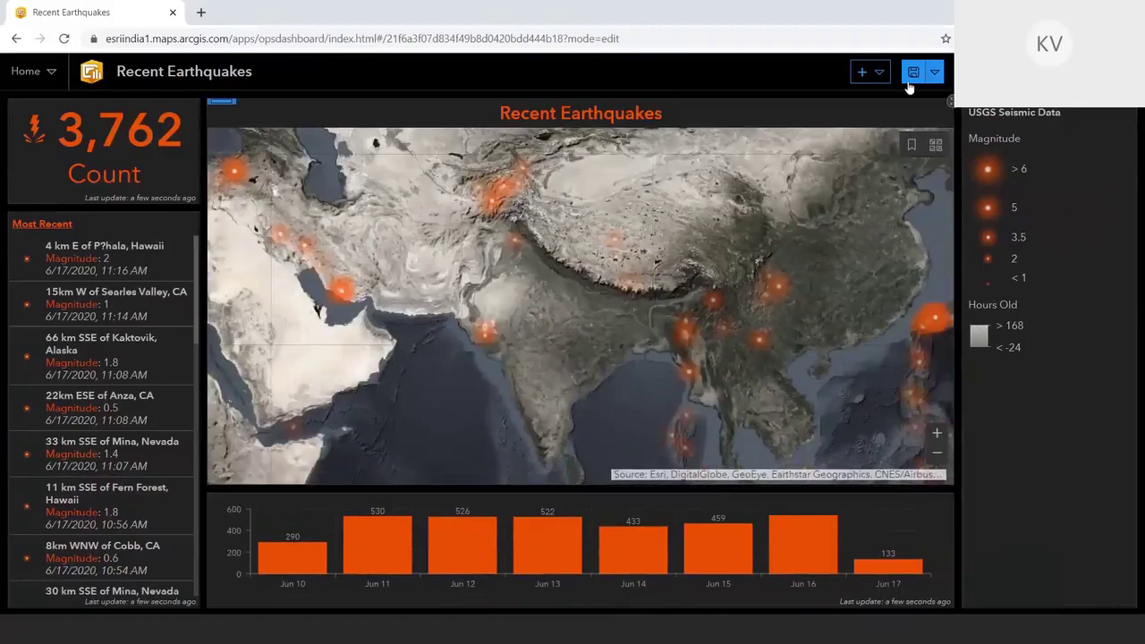
click(913, 72)
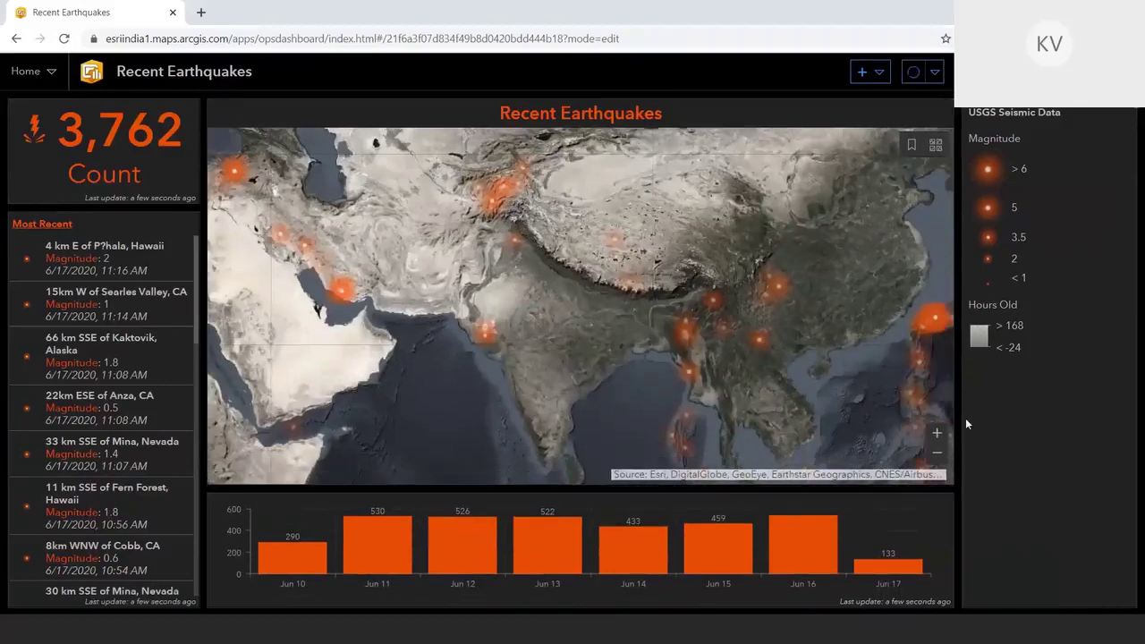
Widen the legend column and the count and list column slightly, each to just under a fifth of the dashboard's width.
drag(955, 411, 927, 407)
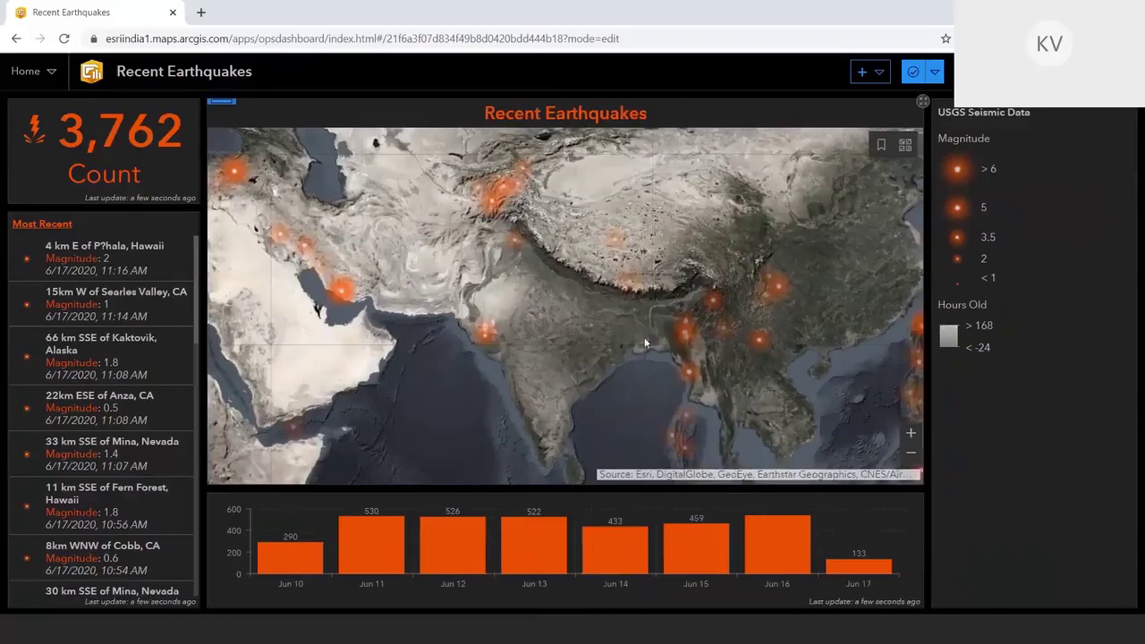
drag(203, 361, 217, 360)
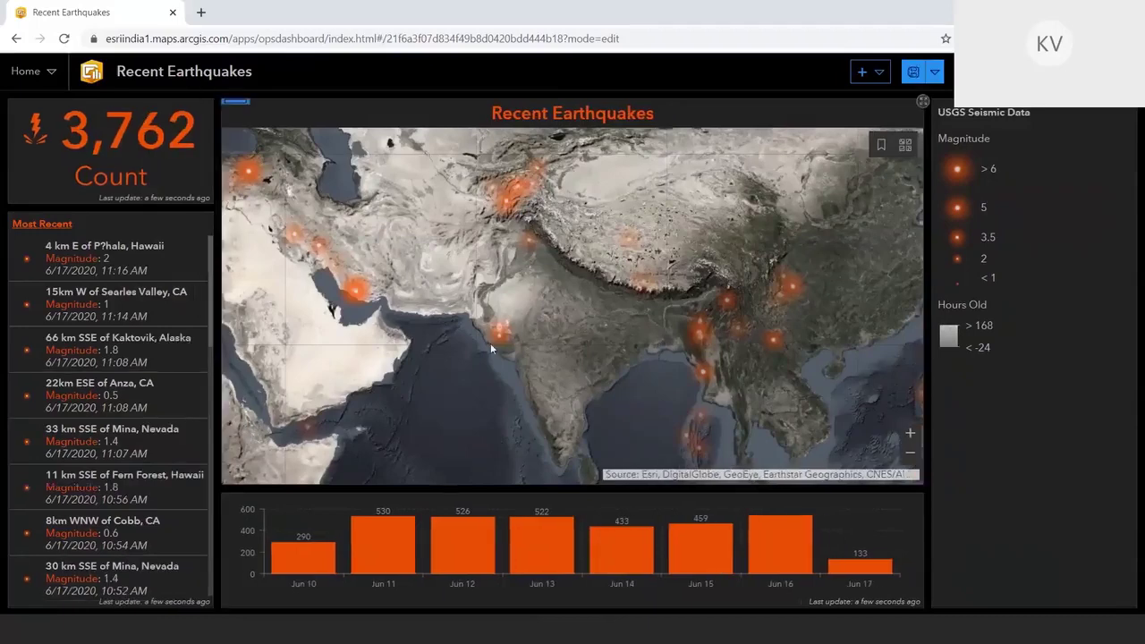
drag(490, 342, 465, 314)
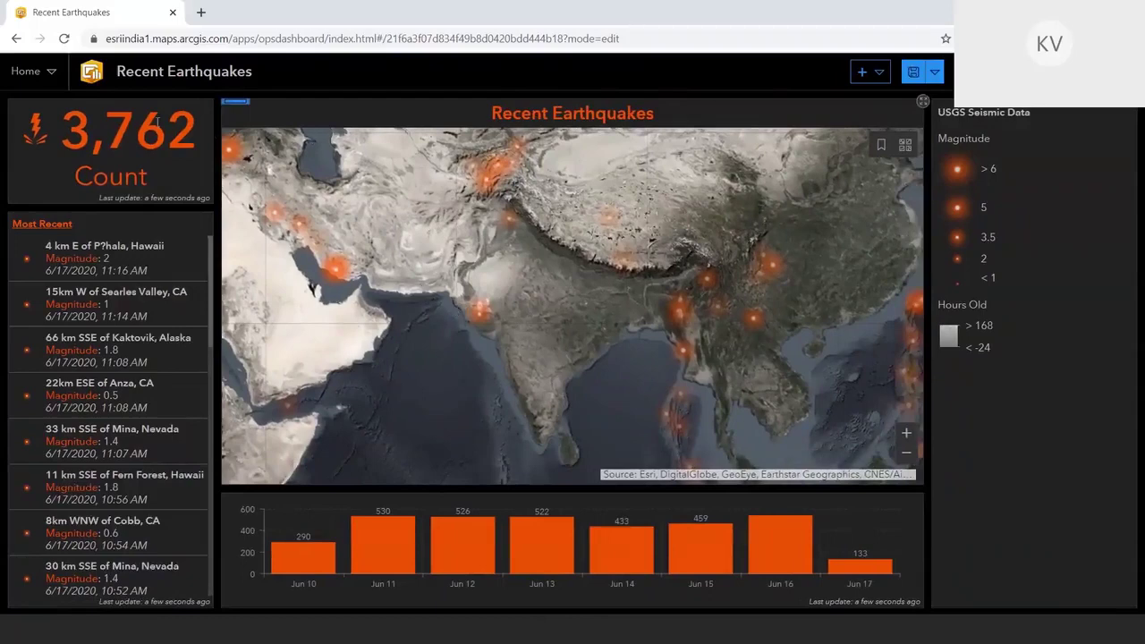
drag(135, 134, 201, 140)
Make the count indicator filter when the map extent changes, apply the map settings and pan the map to test the filter.
mouse_move(238, 108)
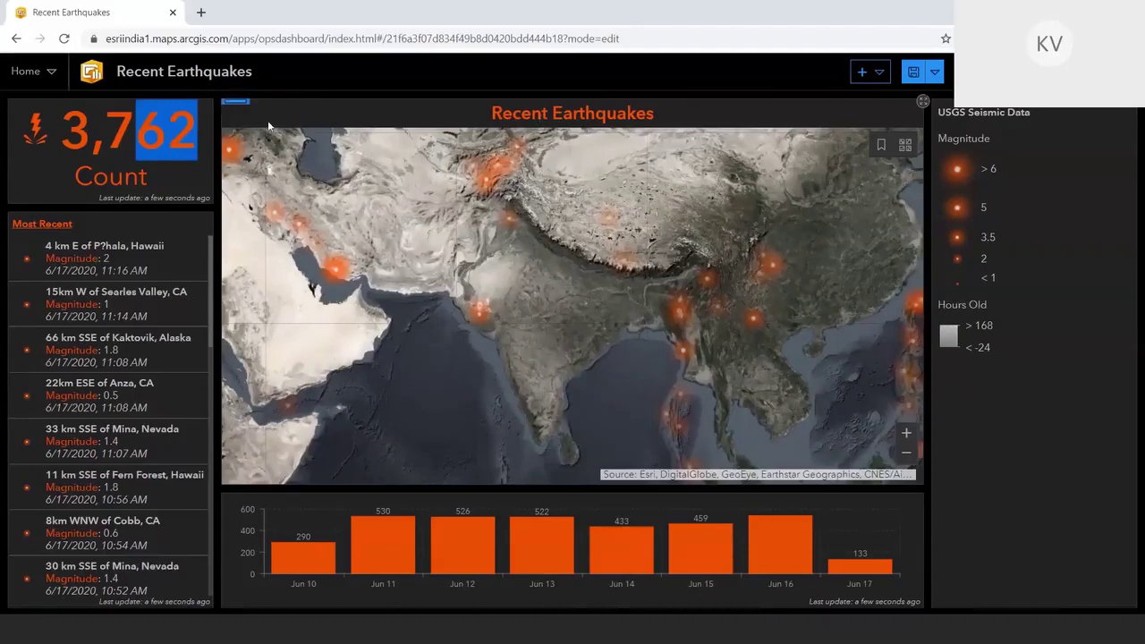
mouse_move(240, 132)
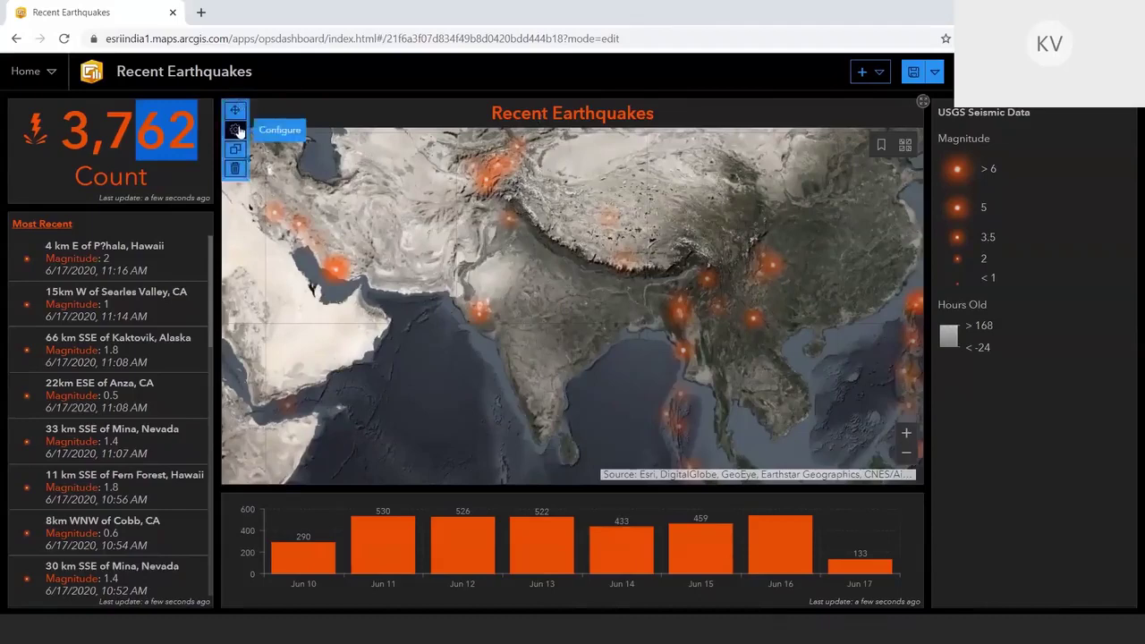
click(240, 132)
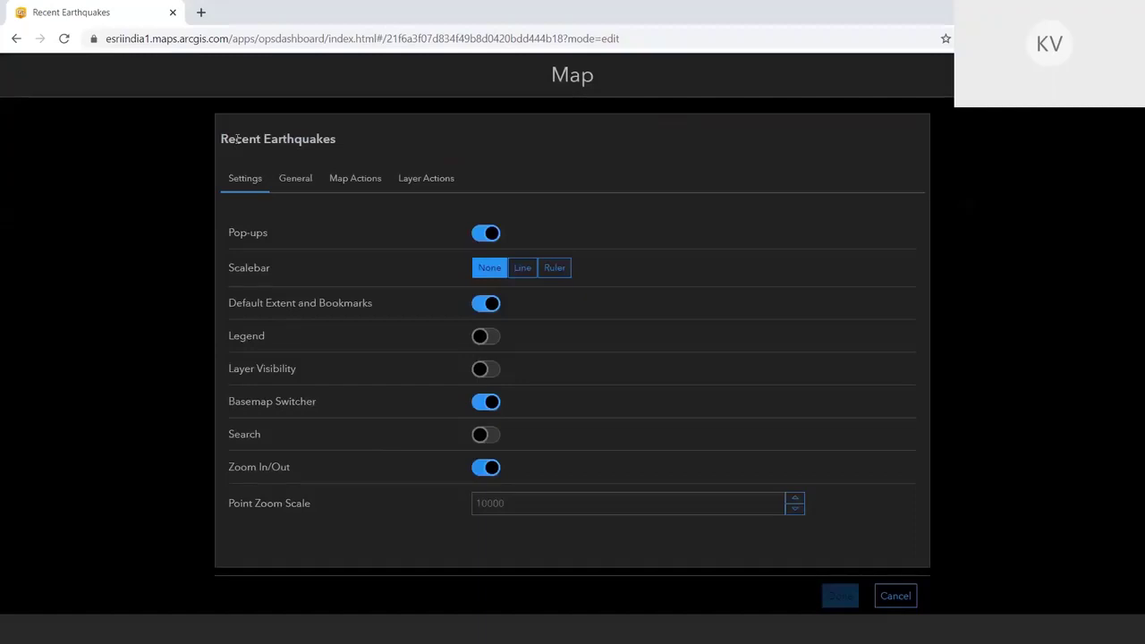
click(357, 181)
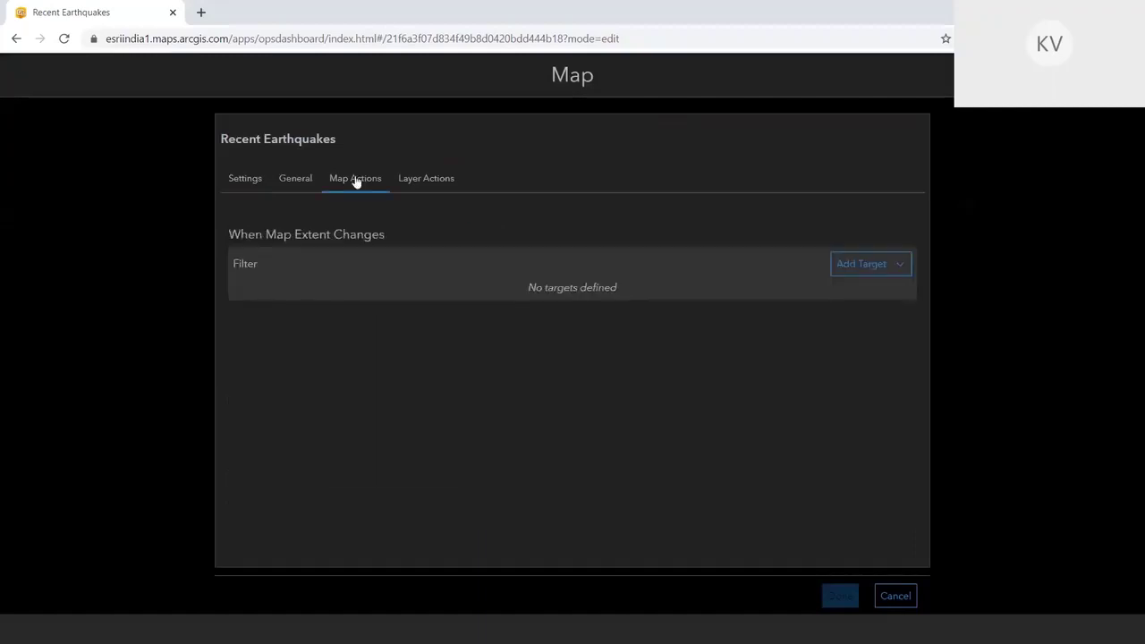
click(855, 272)
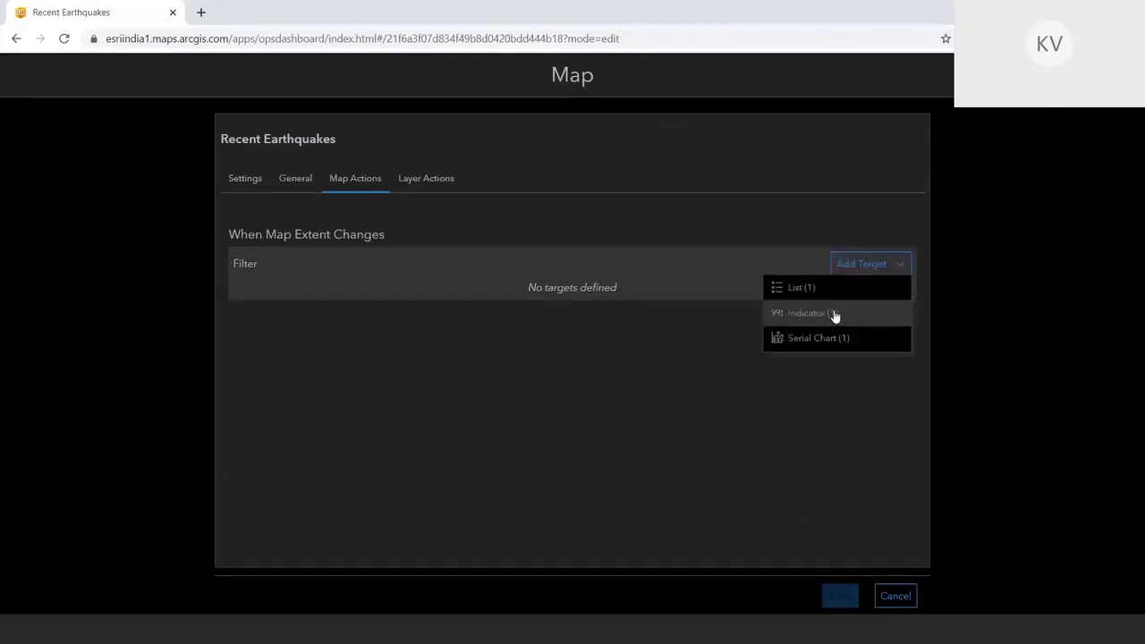
drag(265, 235, 363, 234)
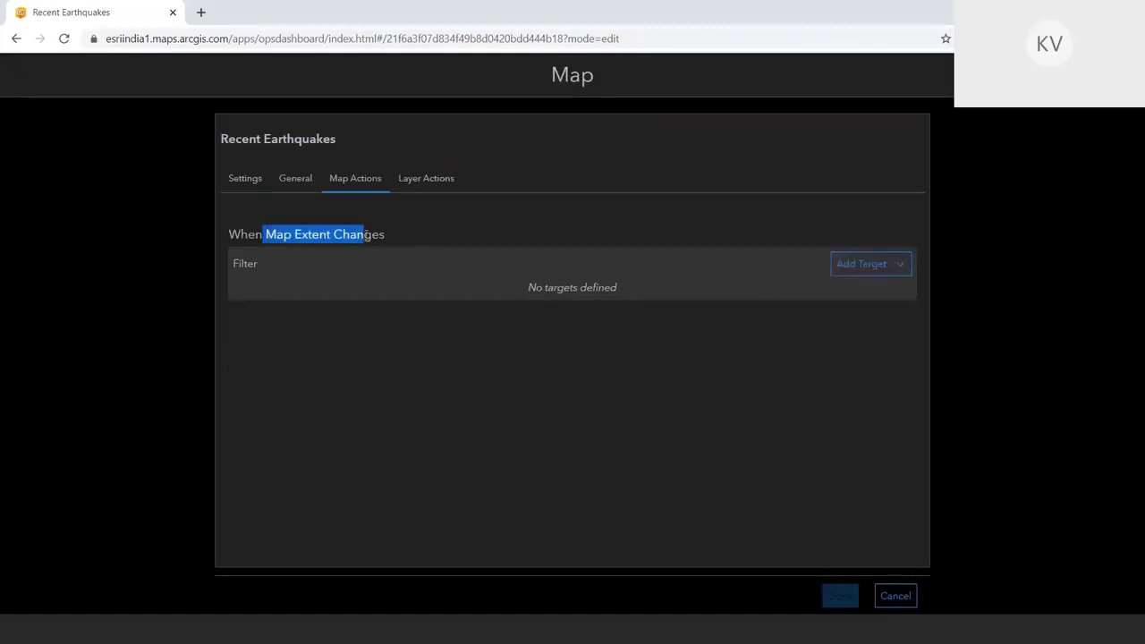
click(868, 272)
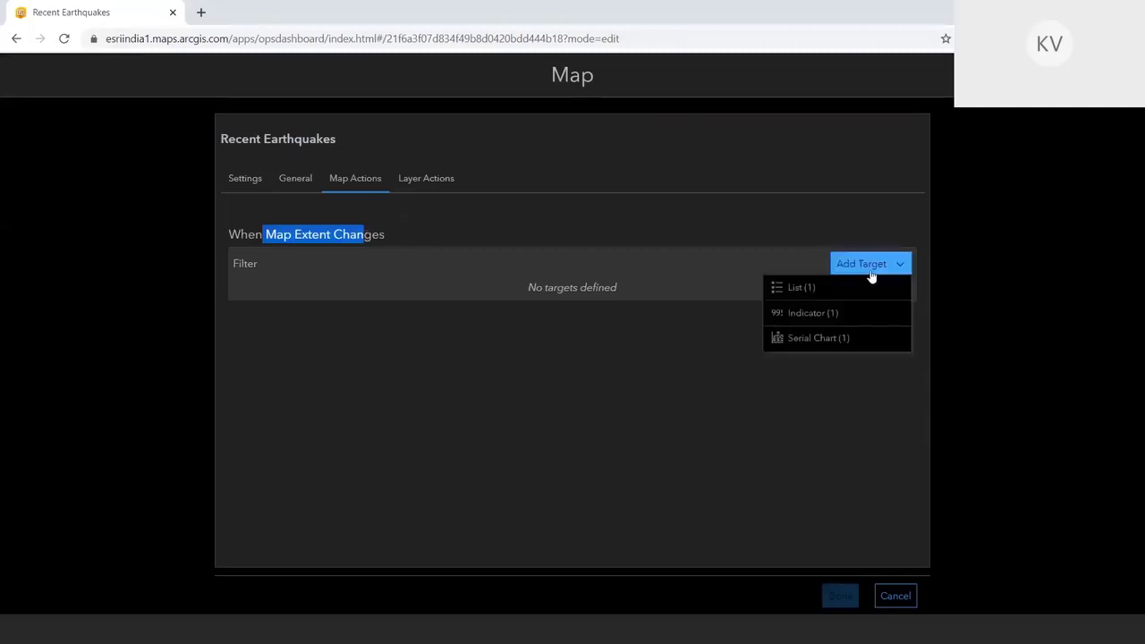
click(841, 315)
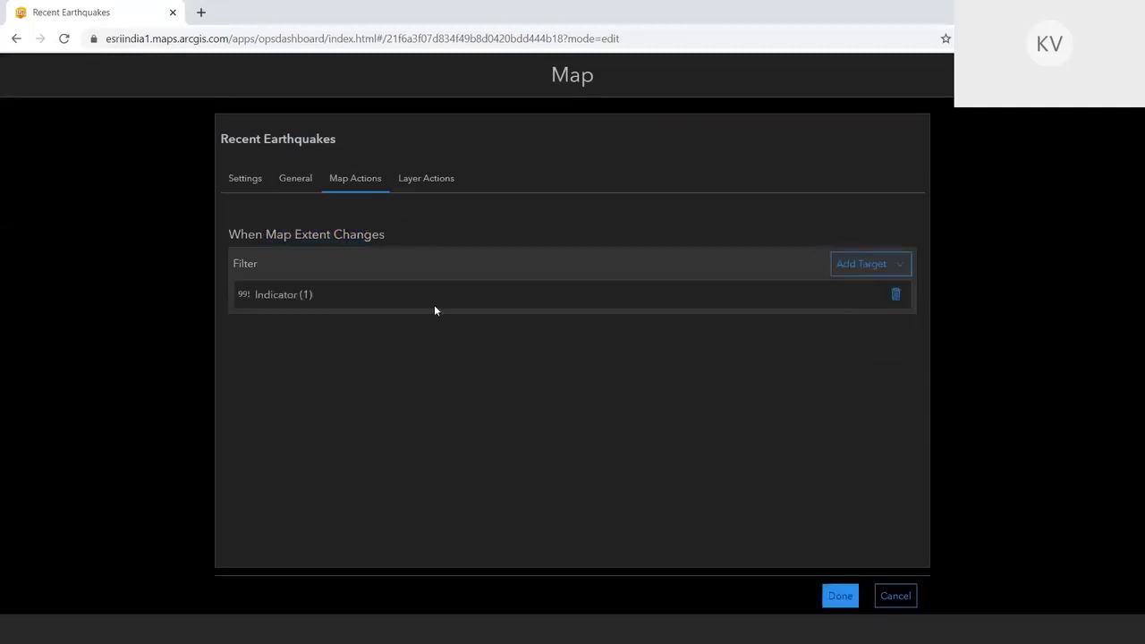
click(843, 595)
drag(576, 350, 562, 357)
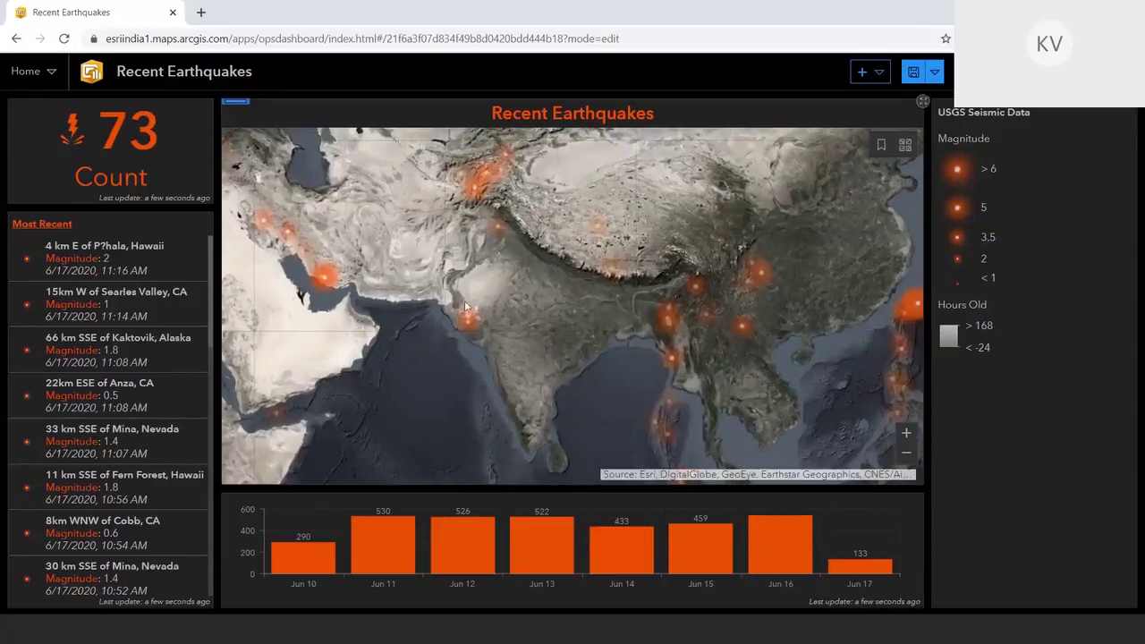
drag(465, 307, 499, 312)
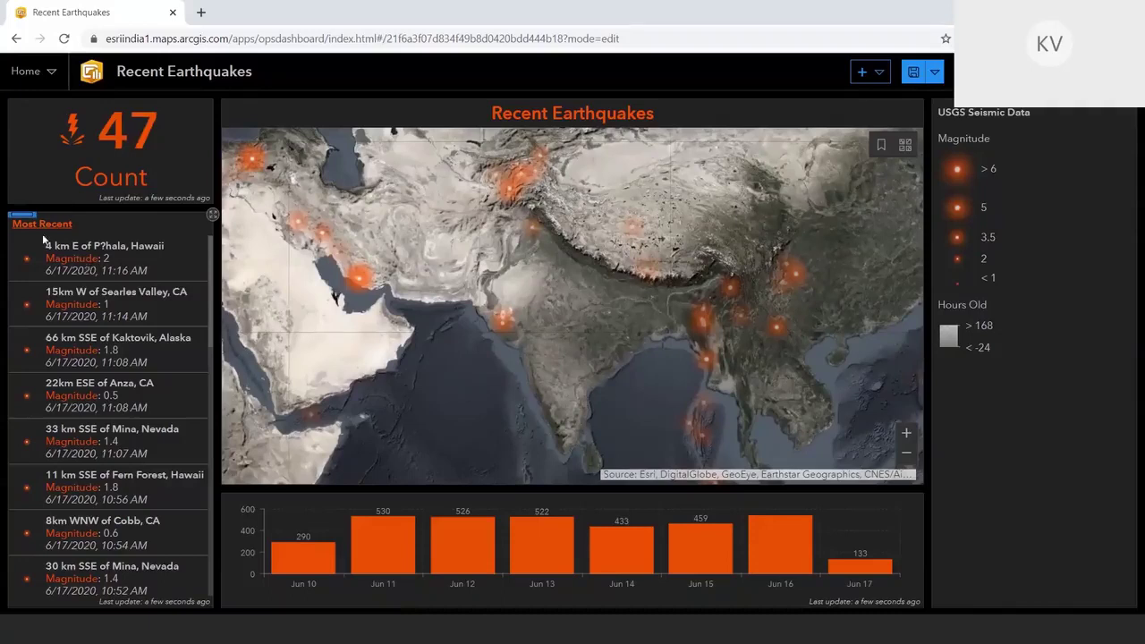
Add Pan and Flash actions targeting the map to the Most Recent list's selection changes and apply the list settings.
mouse_move(17, 217)
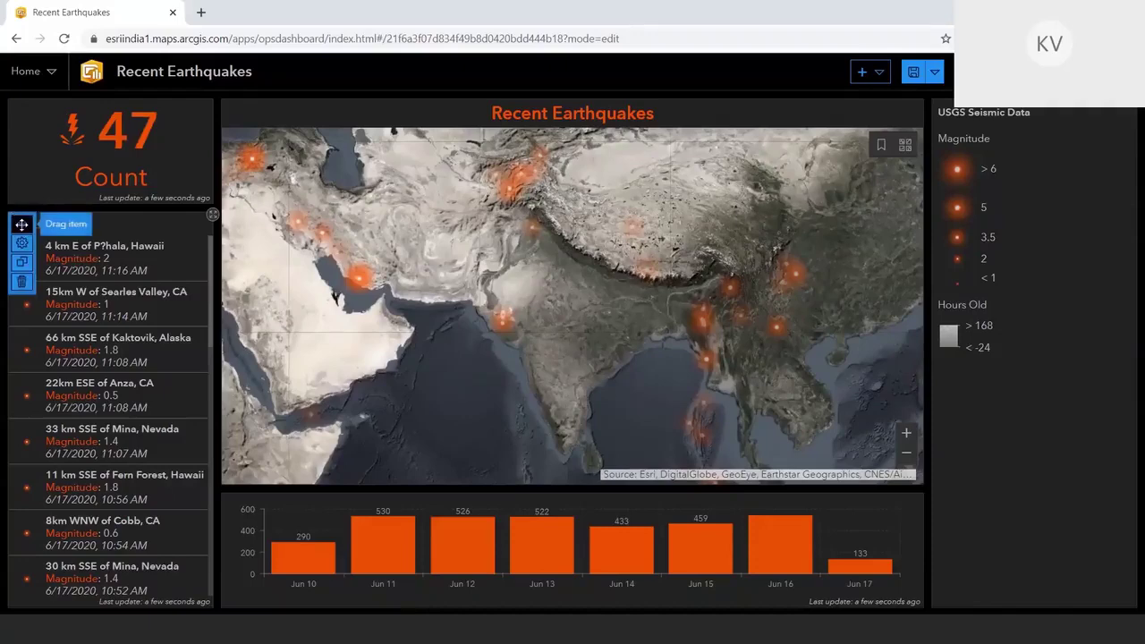
click(22, 243)
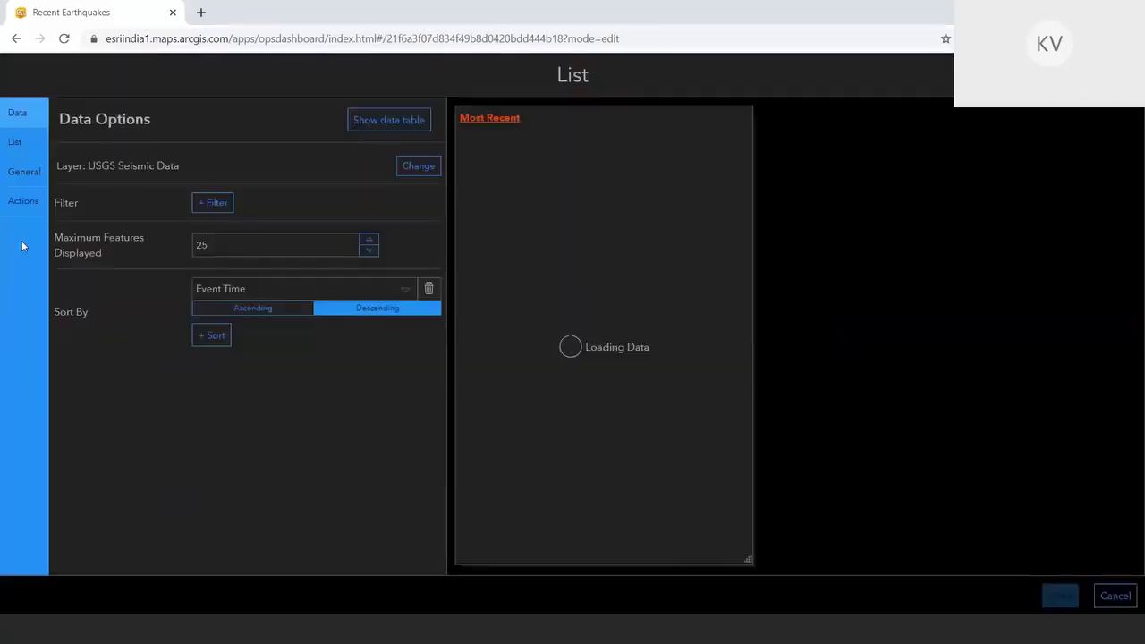
click(24, 200)
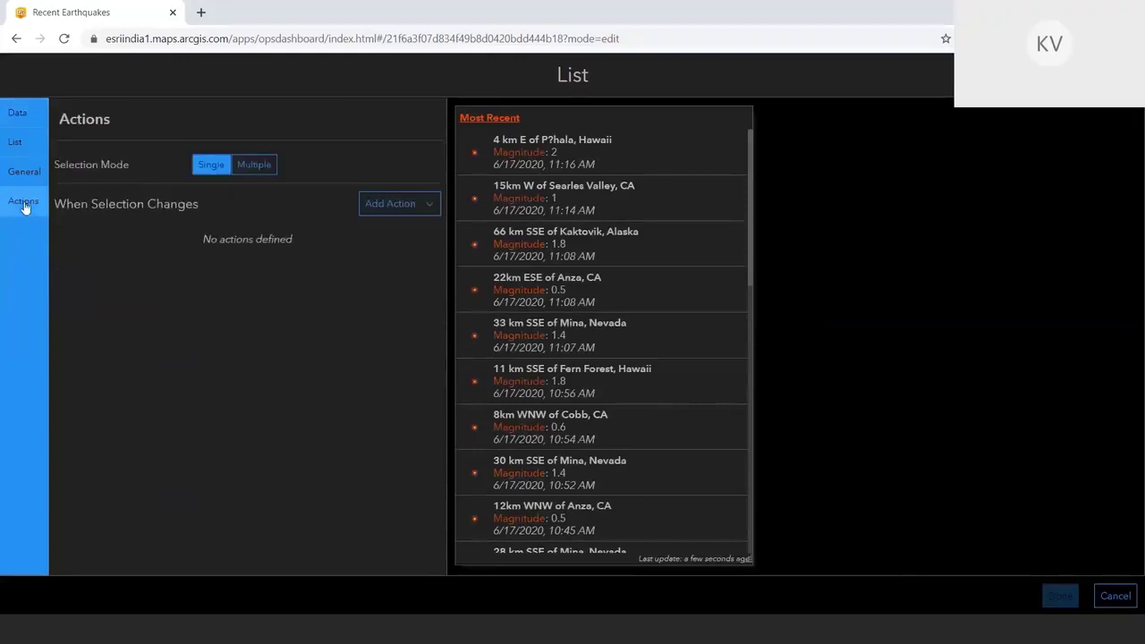
click(391, 204)
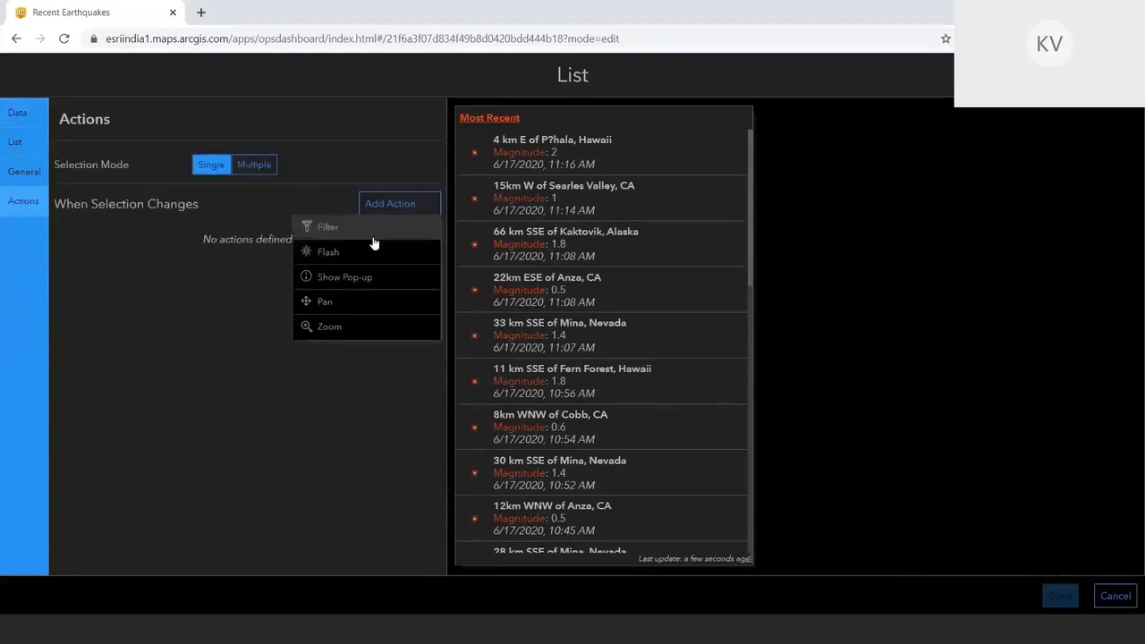
click(334, 303)
click(385, 238)
click(398, 264)
click(391, 206)
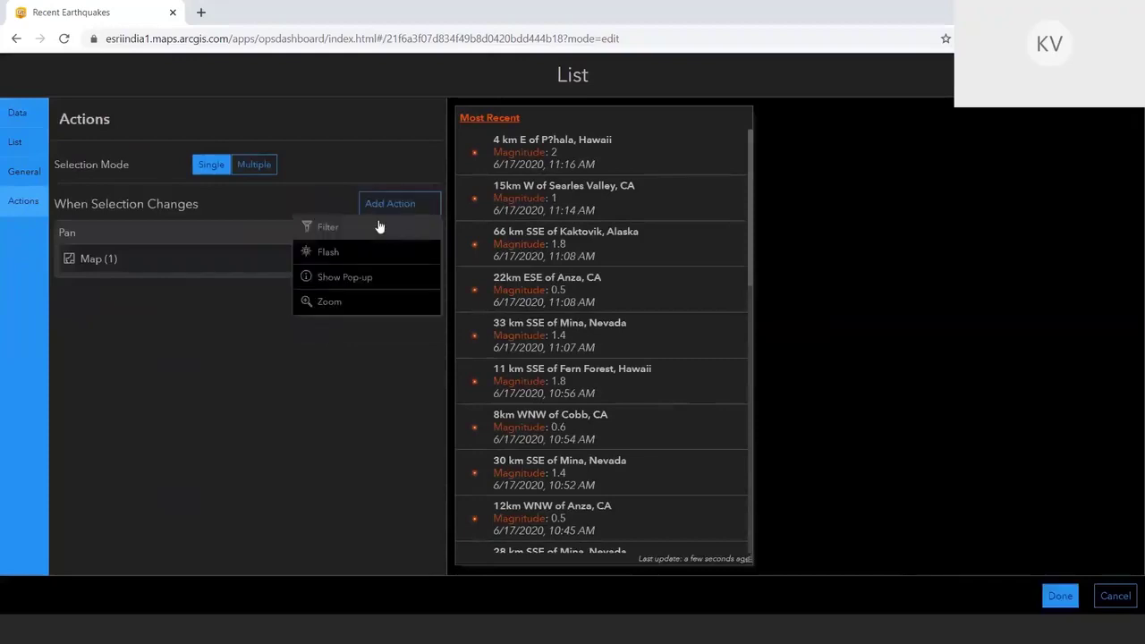
click(357, 253)
click(370, 303)
click(351, 327)
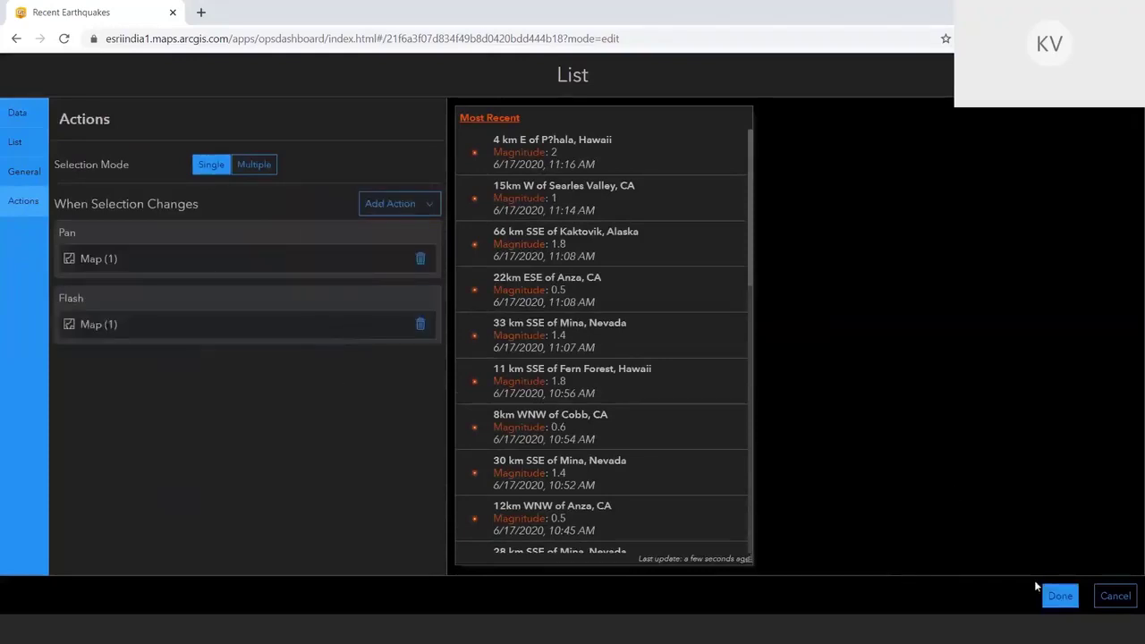
click(1057, 596)
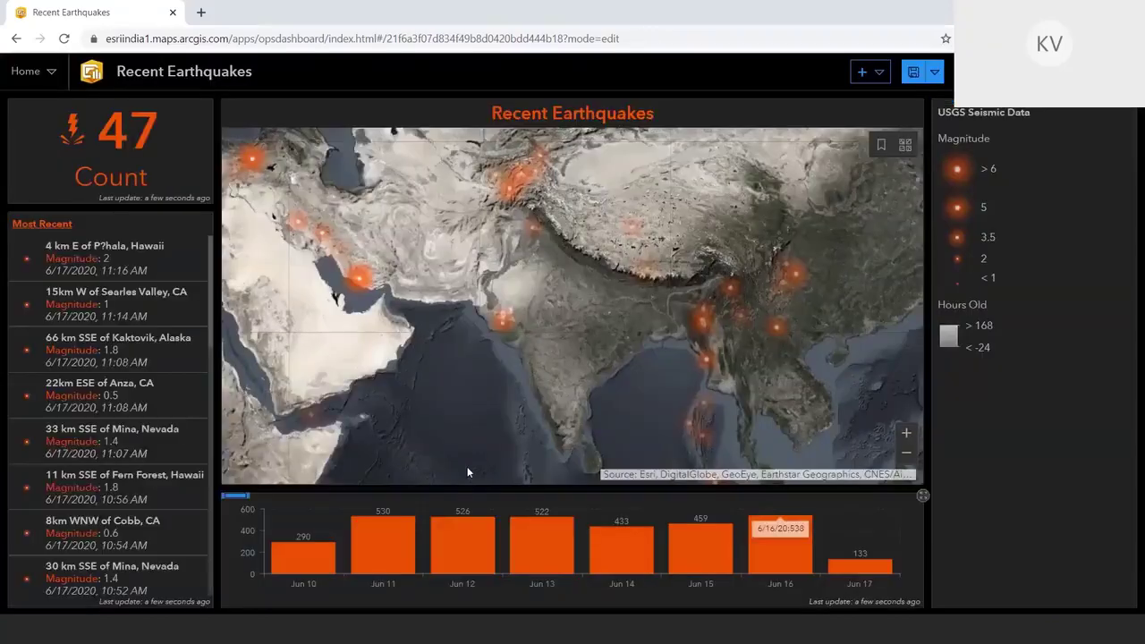
Test the list actions with the P?hala, Hawaii and Searles Valley earthquakes, clear the selection and pan the map slightly.
click(107, 258)
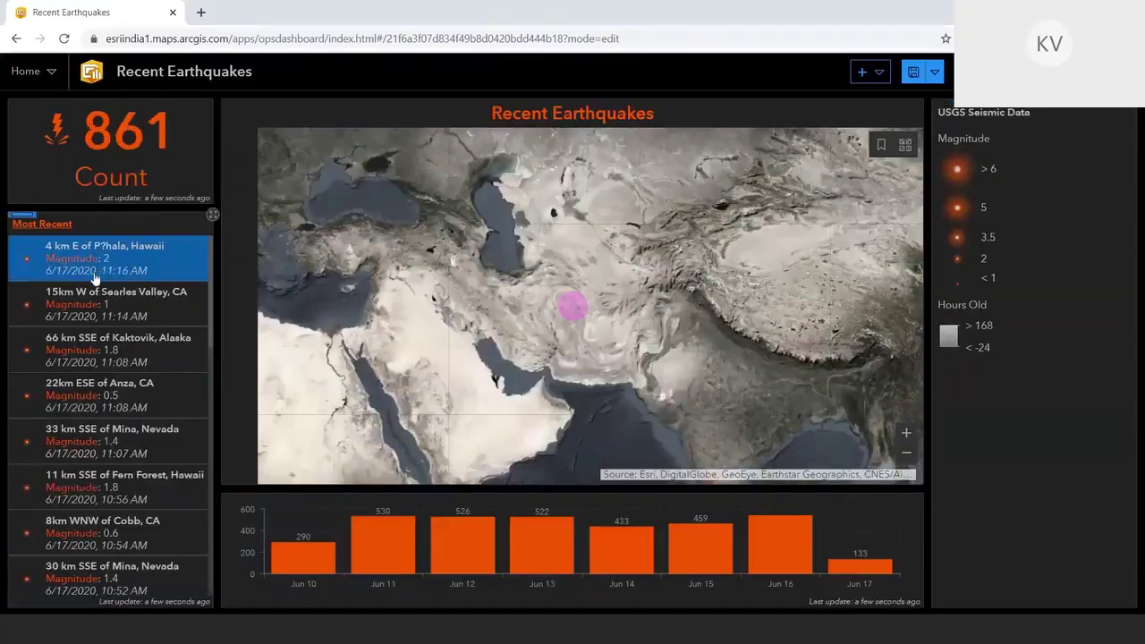
click(160, 320)
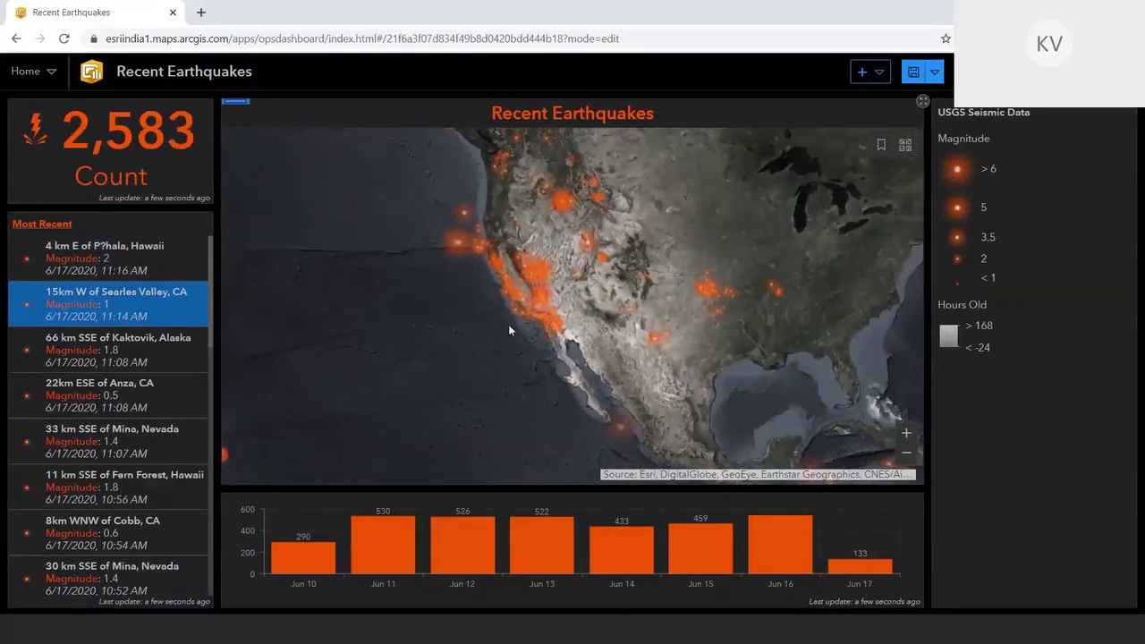
click(123, 309)
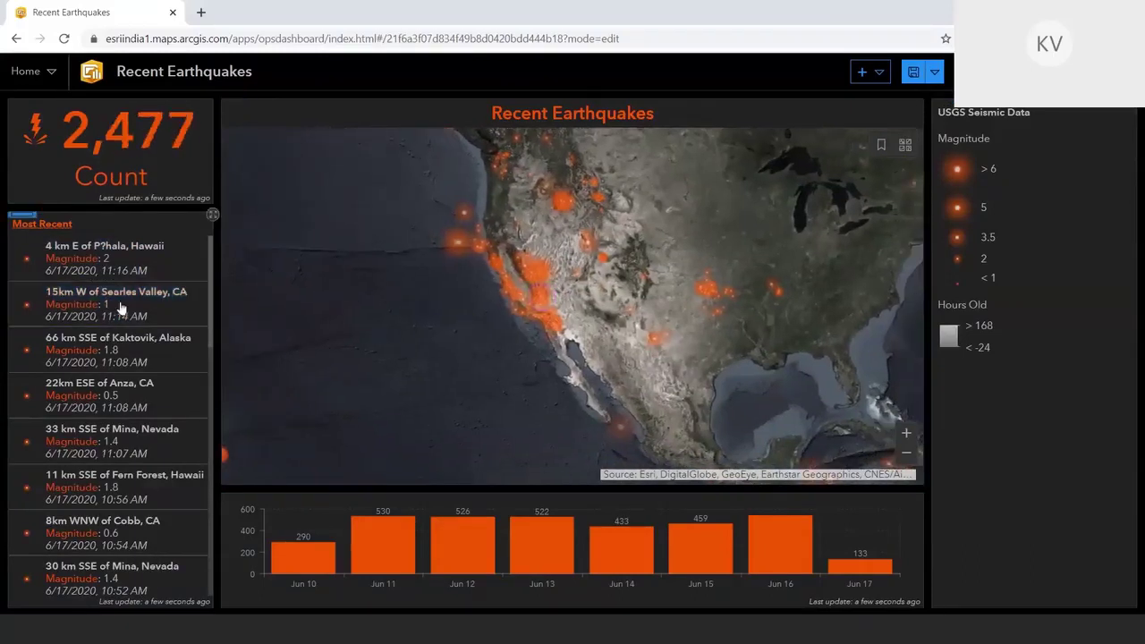
drag(452, 277, 428, 289)
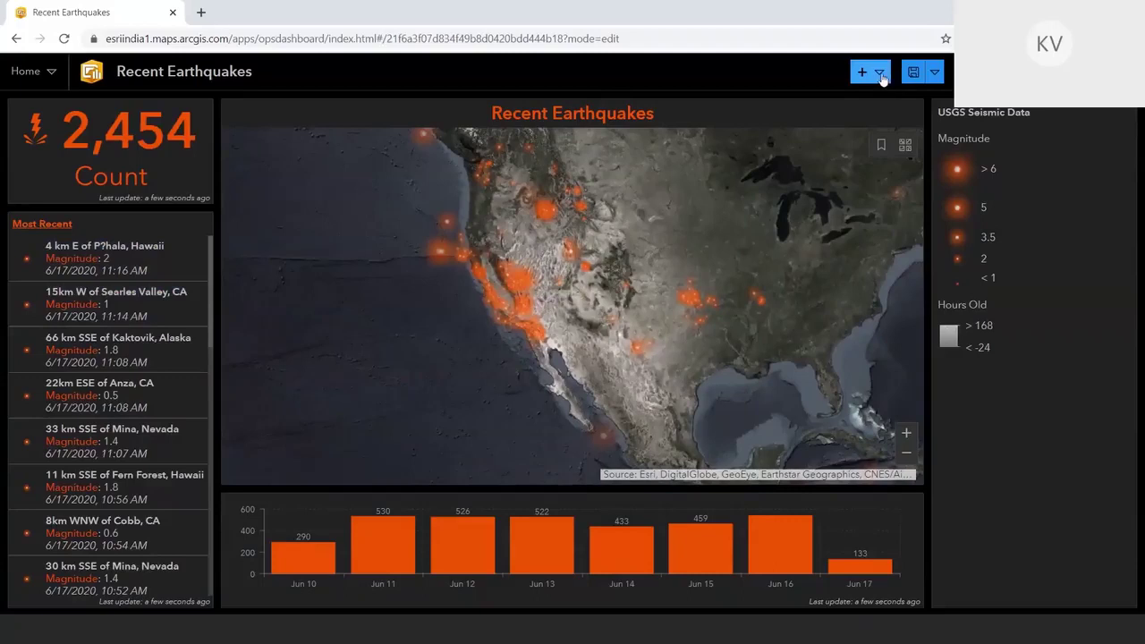
Add a side panel to the dashboard with the slide-over option enabled.
click(880, 75)
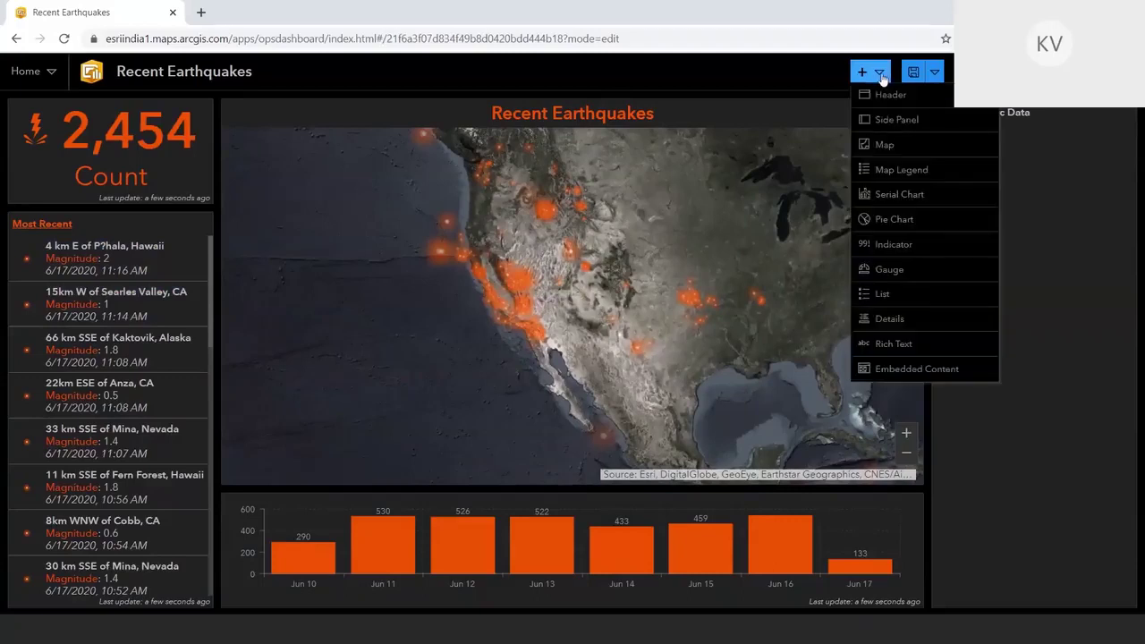
click(889, 122)
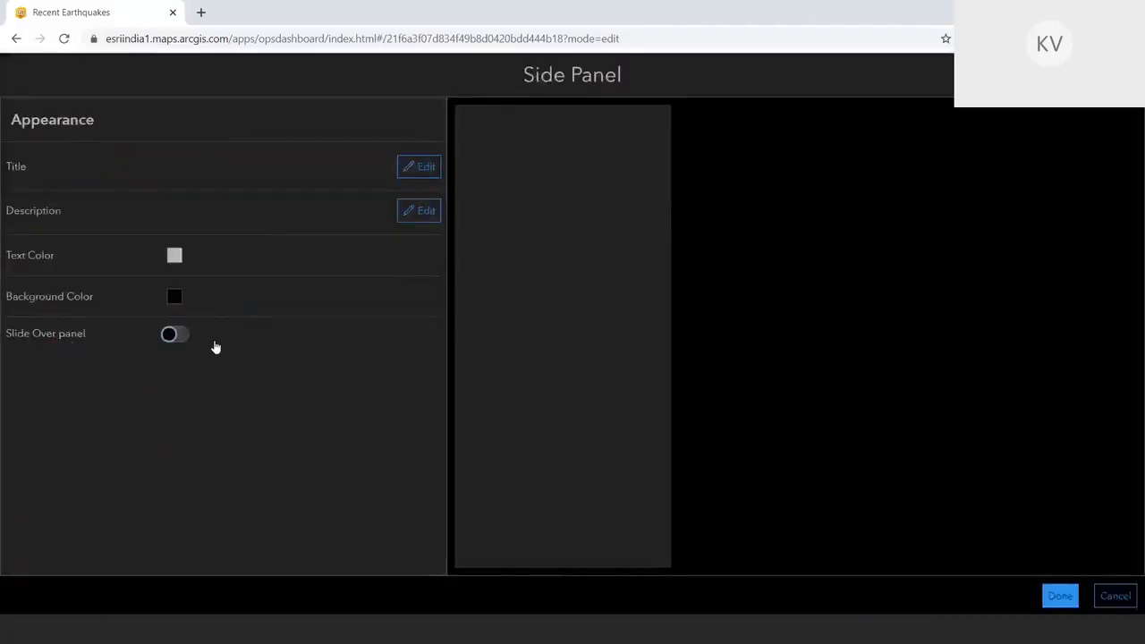
click(172, 336)
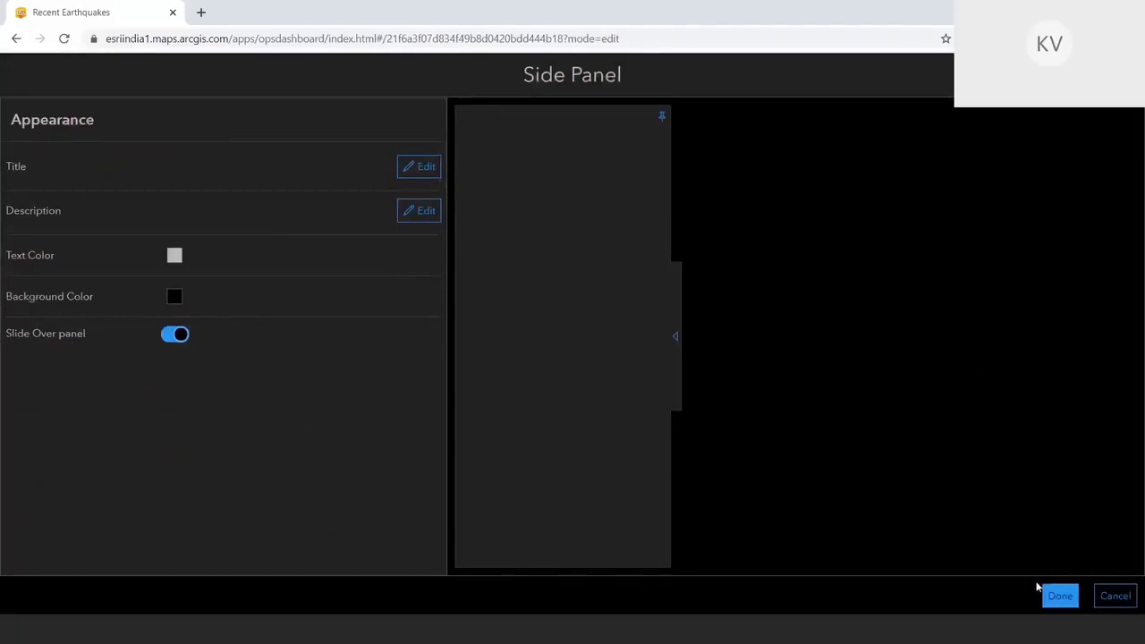
click(1061, 595)
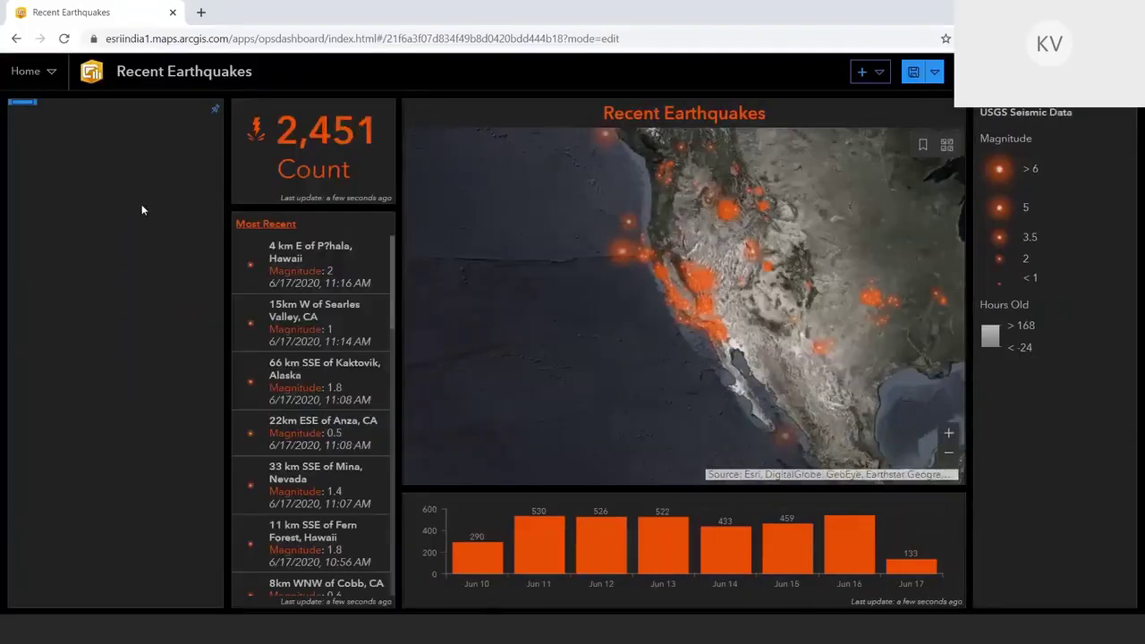
Add a number selector to the side panel with the Range input type and Slider display type.
mouse_move(27, 109)
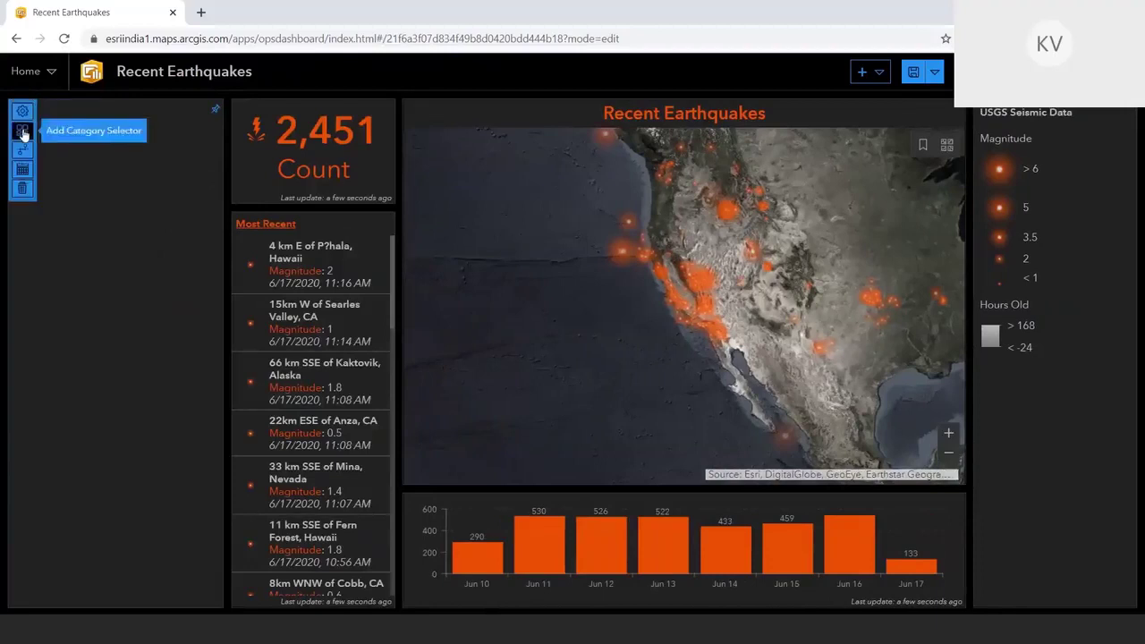
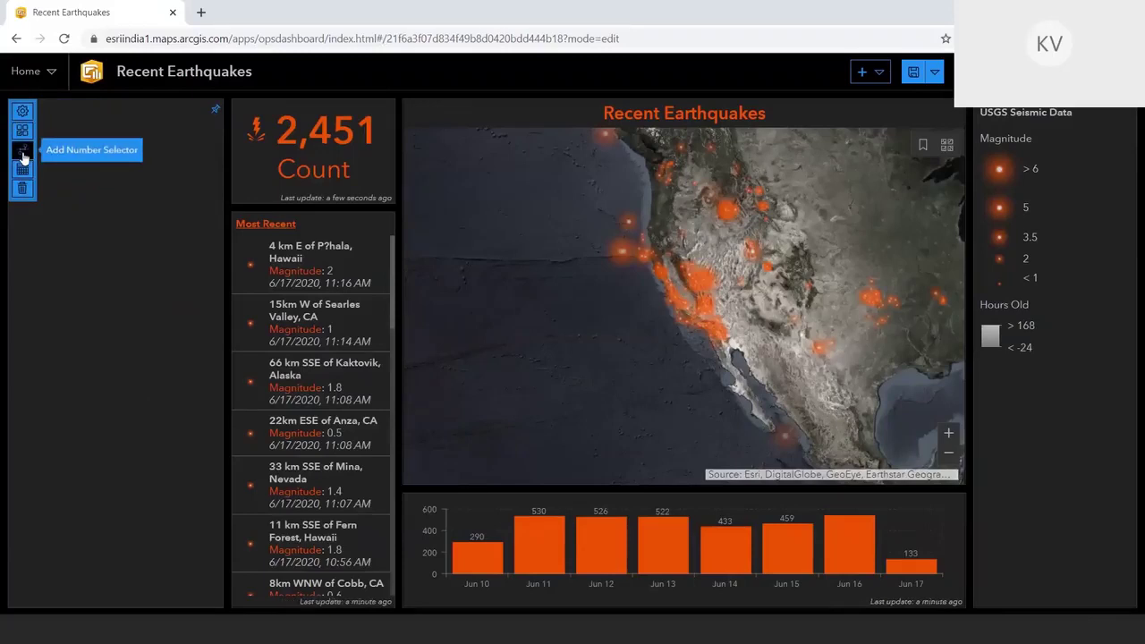
click(23, 158)
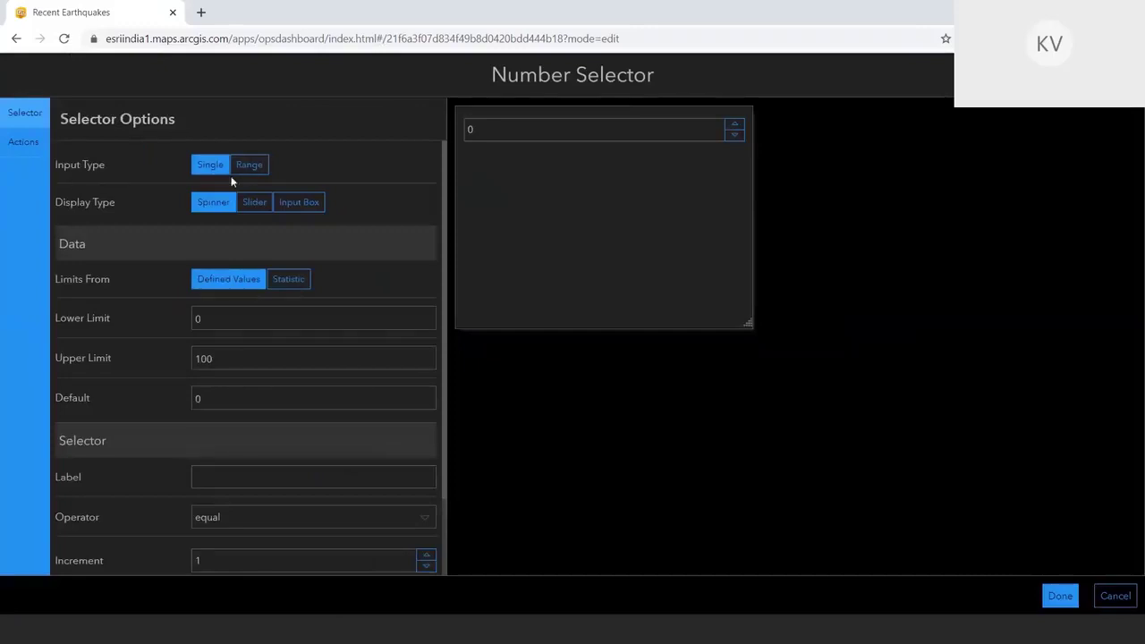
drag(82, 164, 106, 164)
click(254, 168)
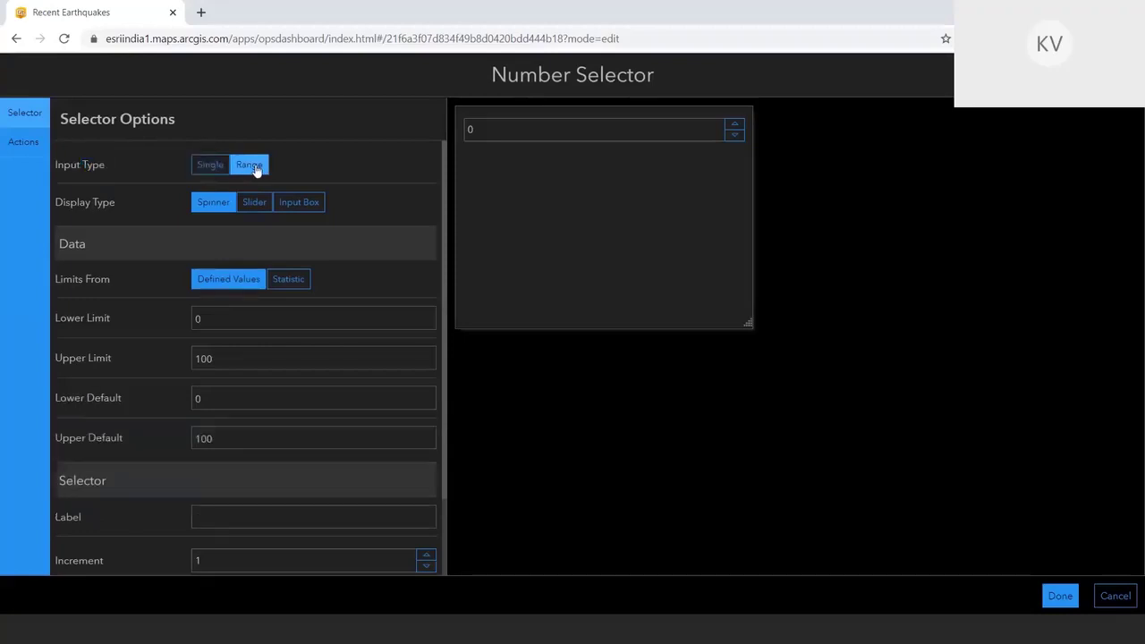
drag(79, 202, 250, 202)
click(251, 202)
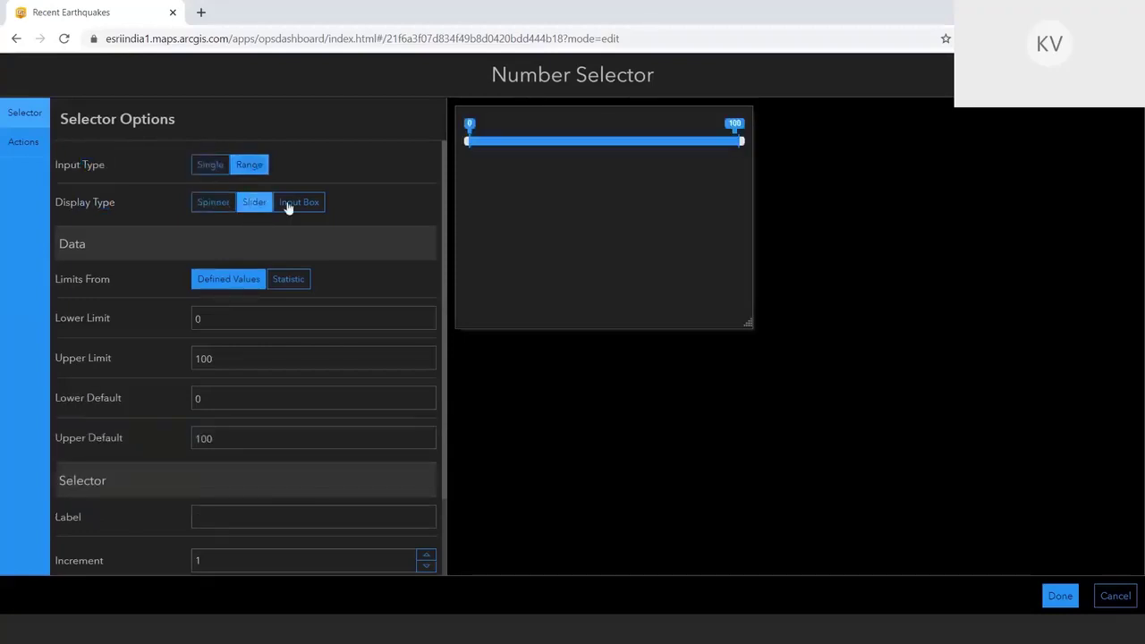
click(288, 204)
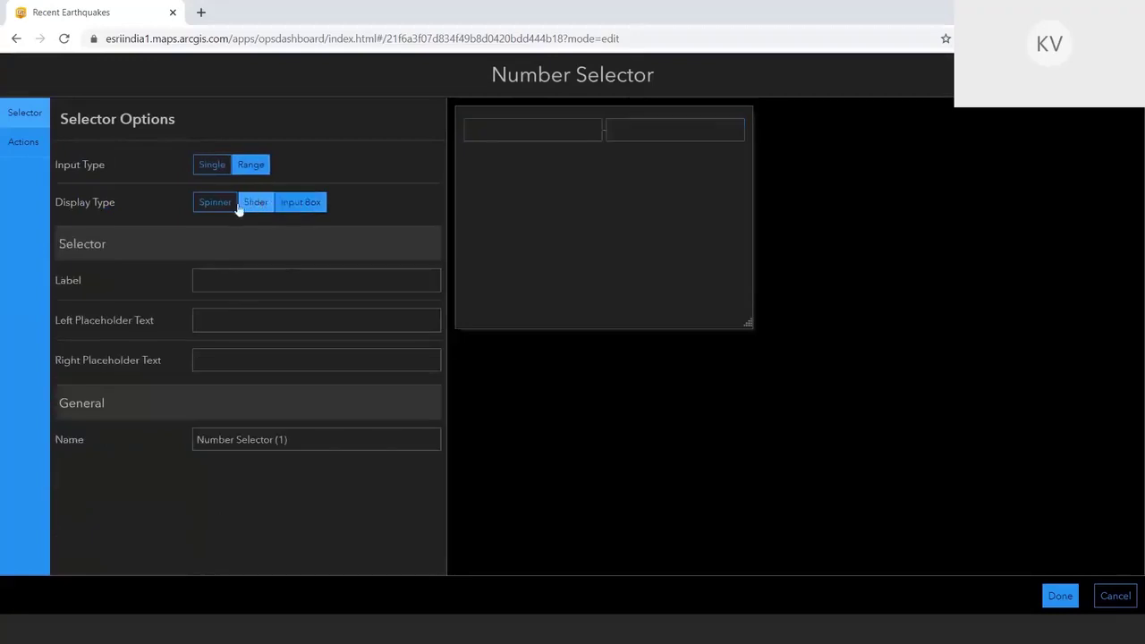
click(256, 204)
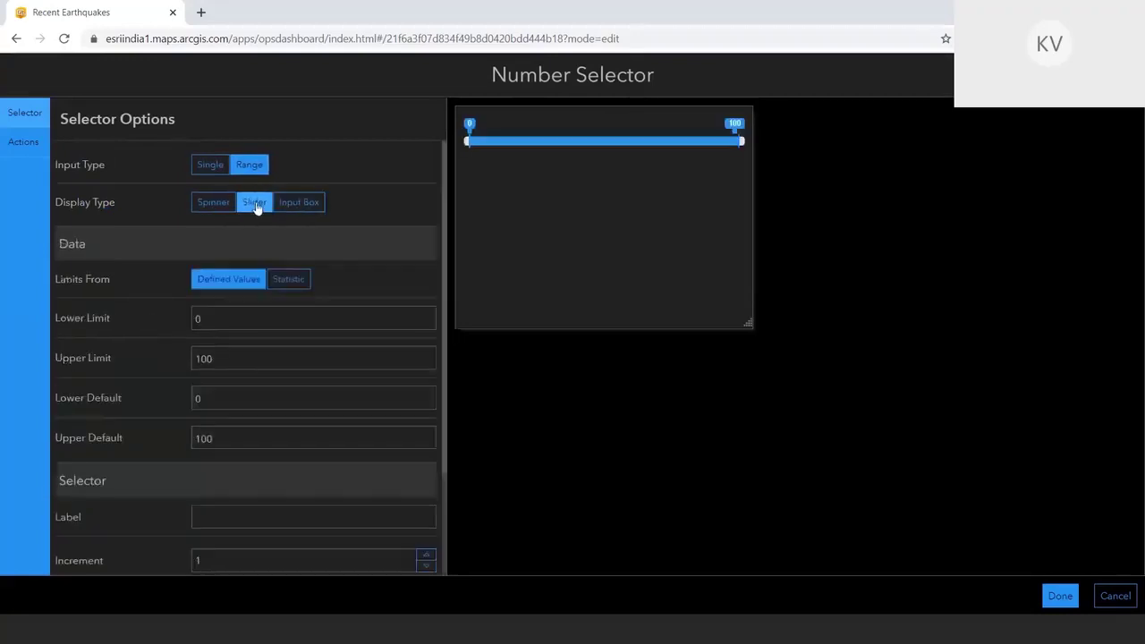
Set the number selector's upper limit to 9.
double_click(226, 359)
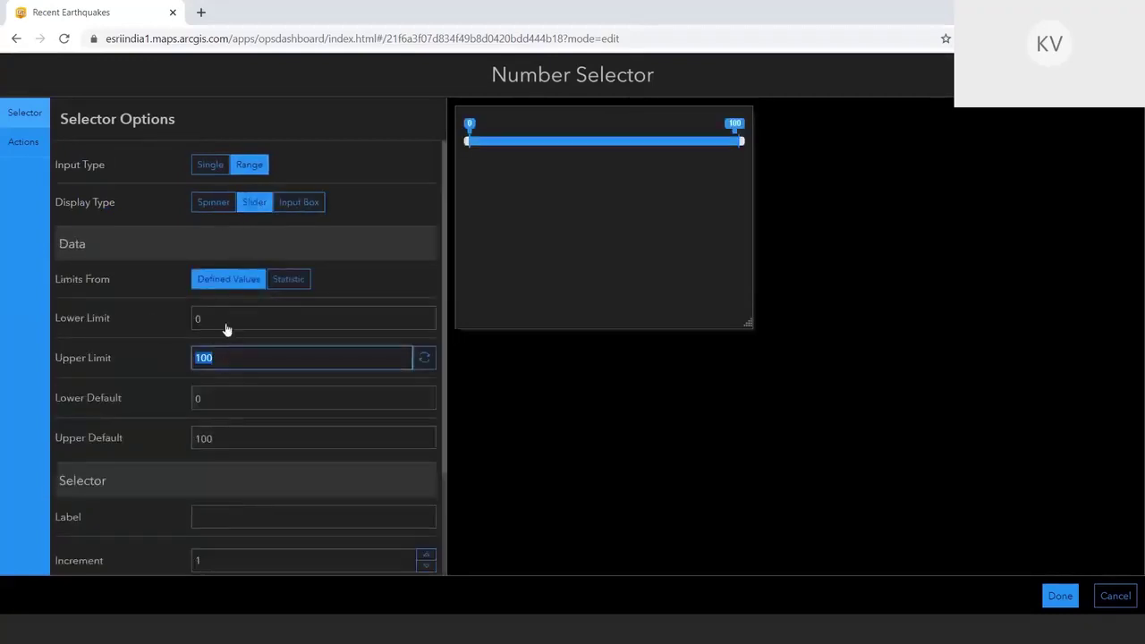
text(9)
key(Tab)
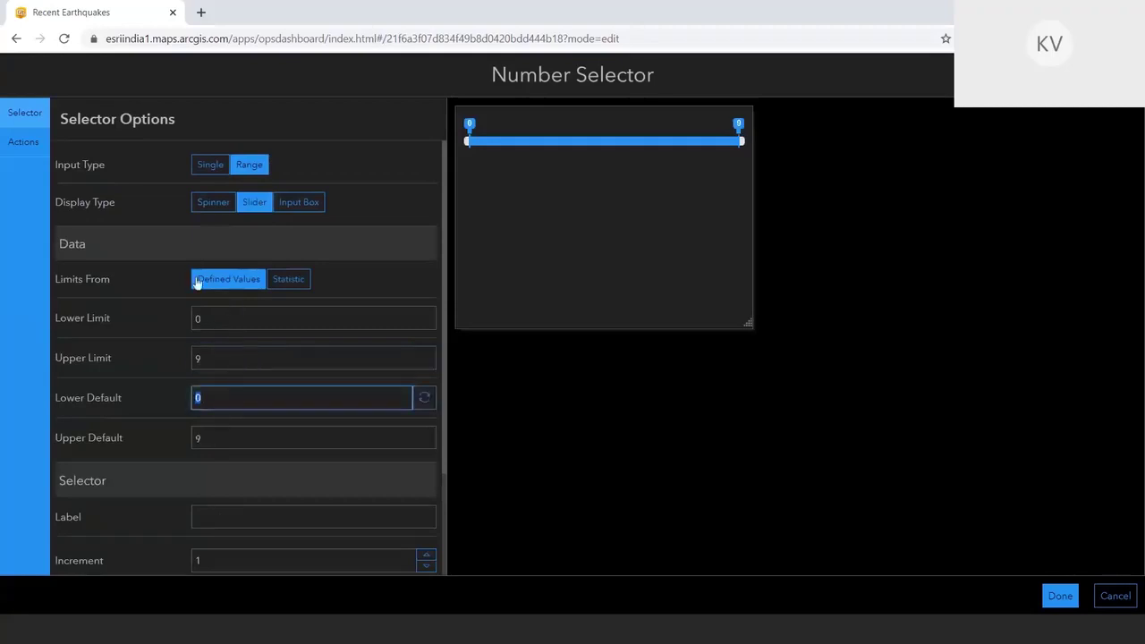
Label the number selector "Magnitude".
scroll(220, 451, down, 1)
click(223, 449)
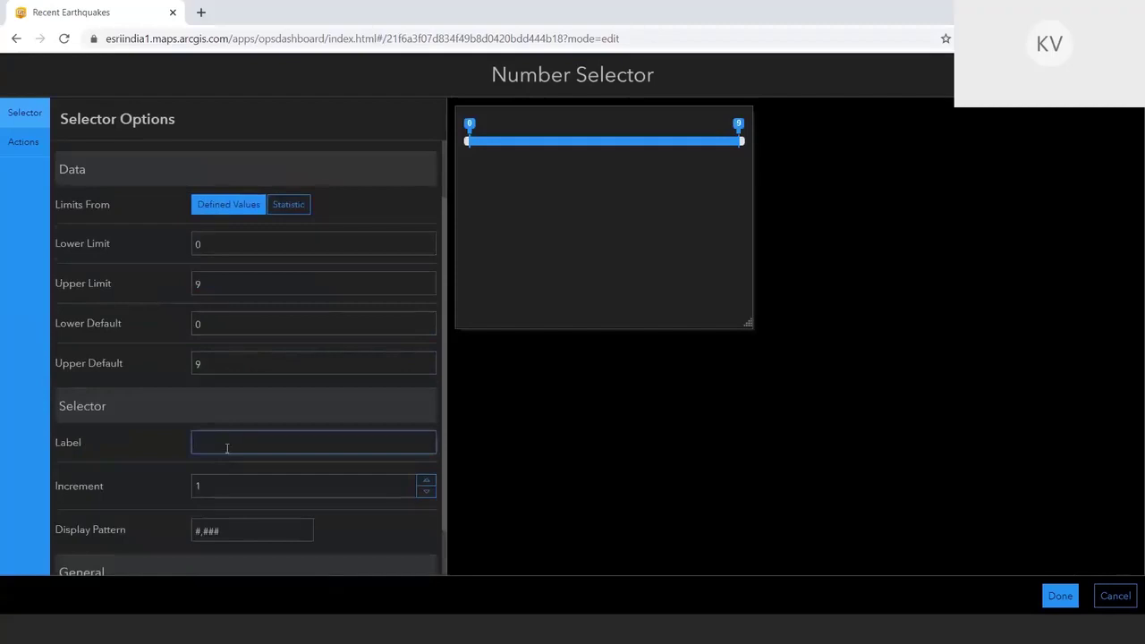
text(Magnitude)
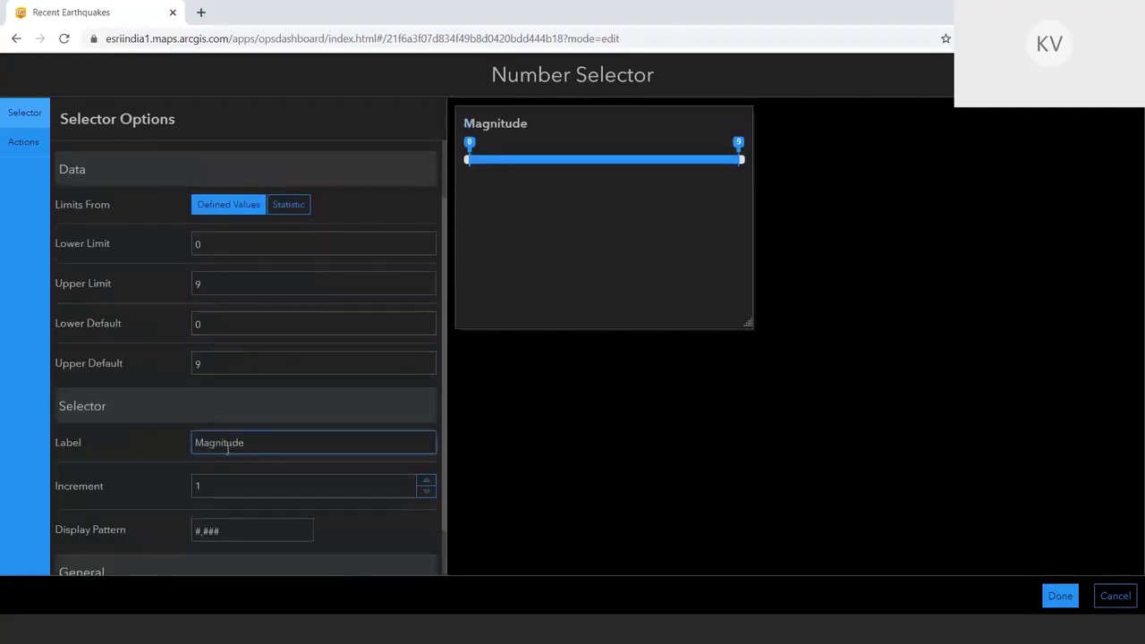
scroll(257, 426, down, 1)
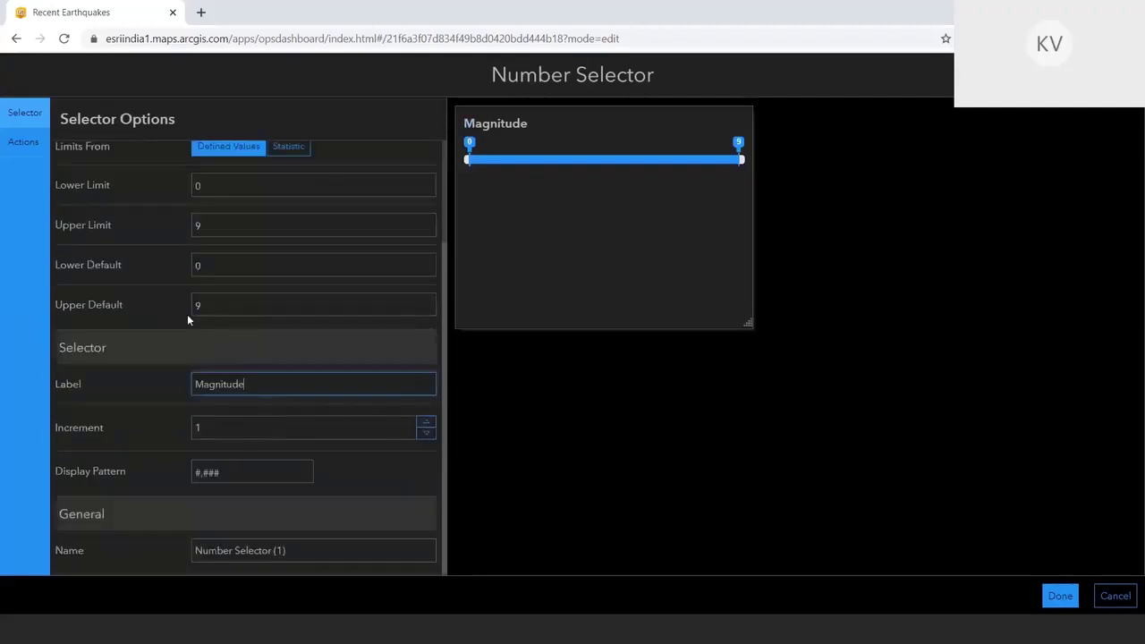
Add the USGS Seismic Data layer as a filter target for selection changes, with Magnitude as the target field.
click(31, 144)
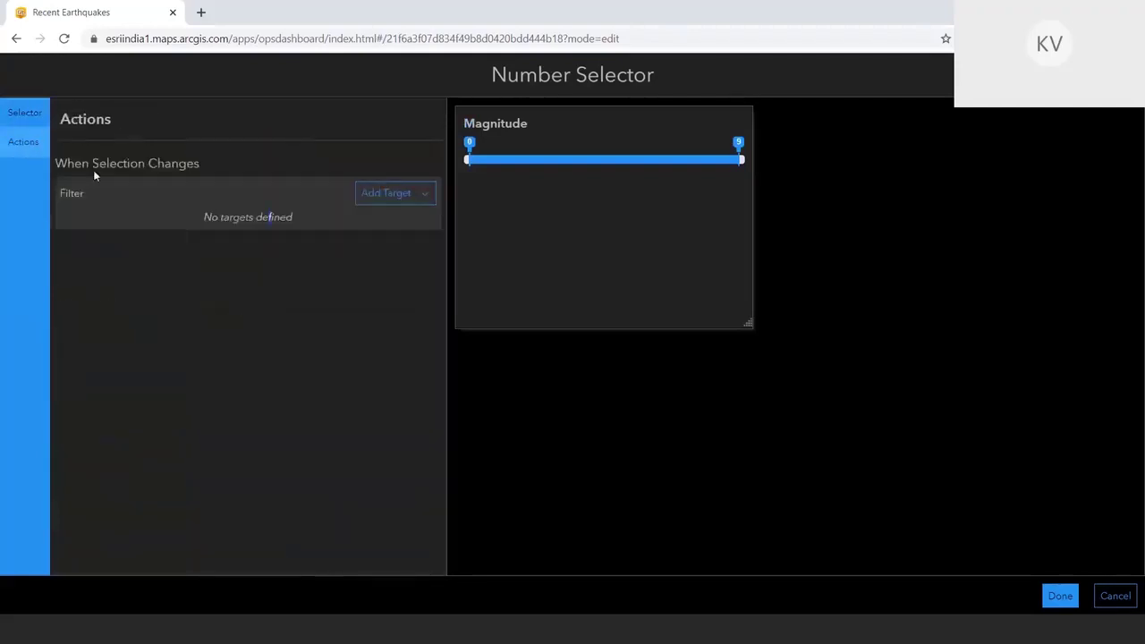
drag(67, 163, 186, 164)
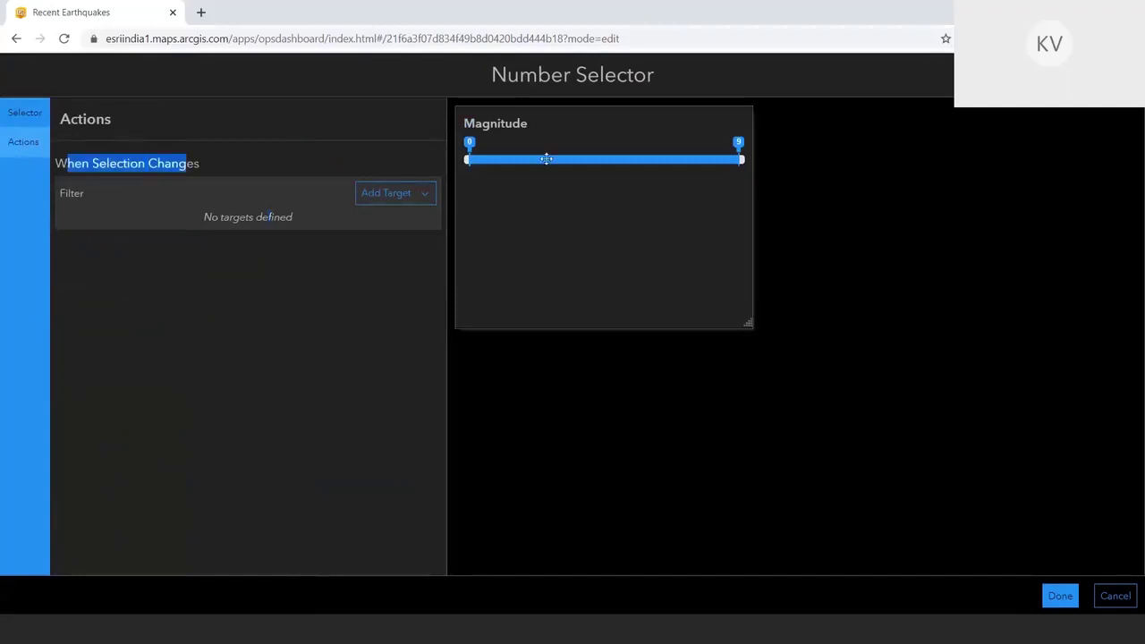
click(287, 161)
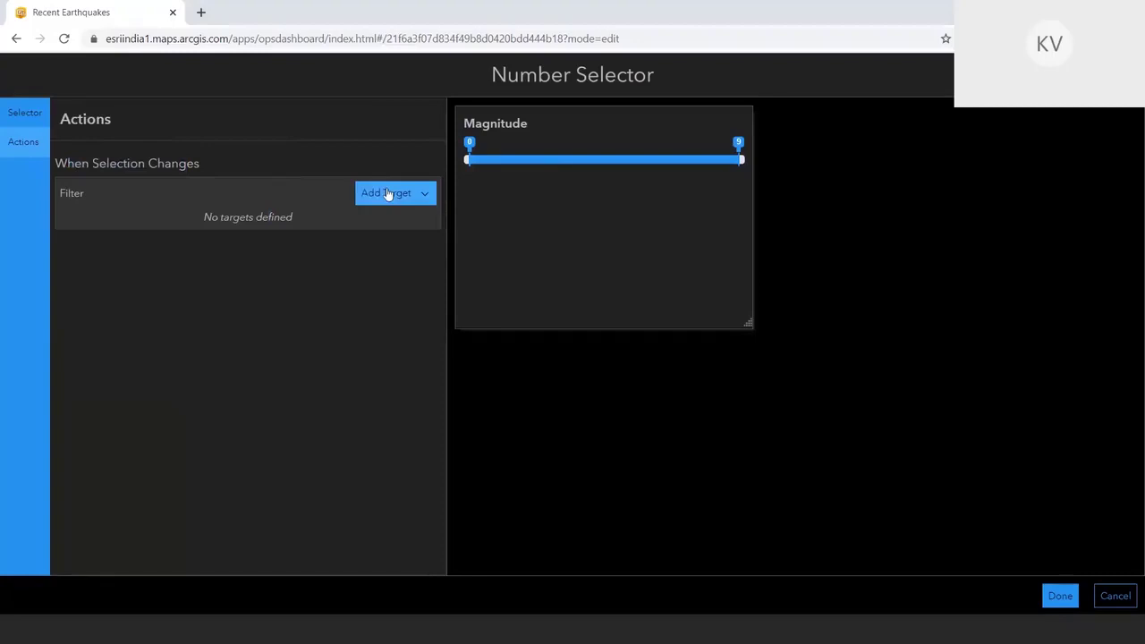
click(388, 195)
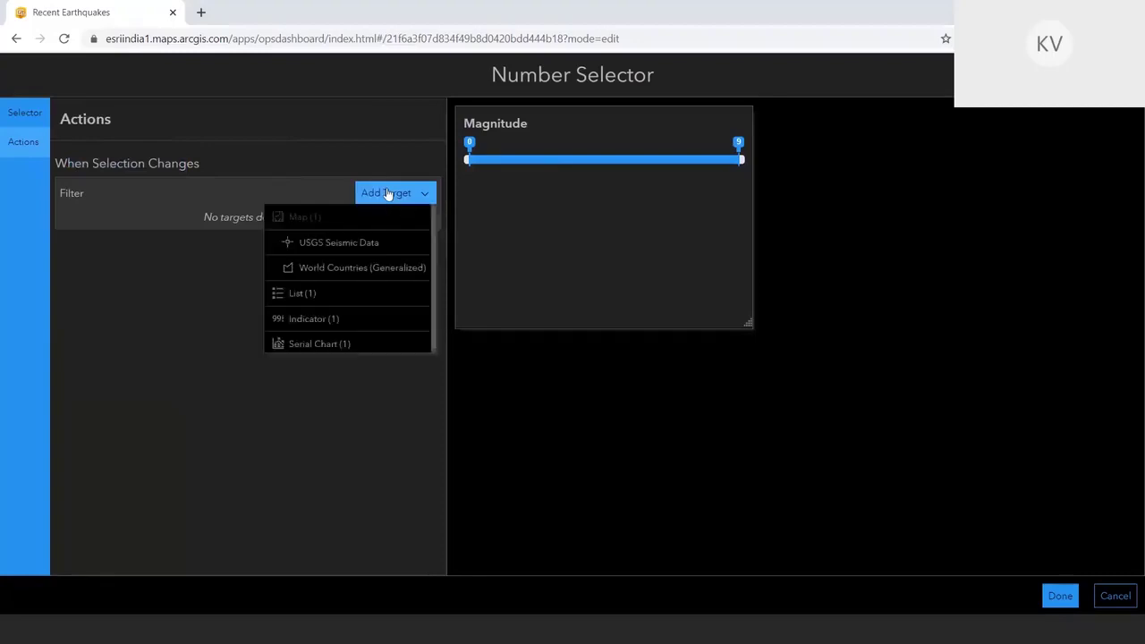
click(369, 242)
click(332, 274)
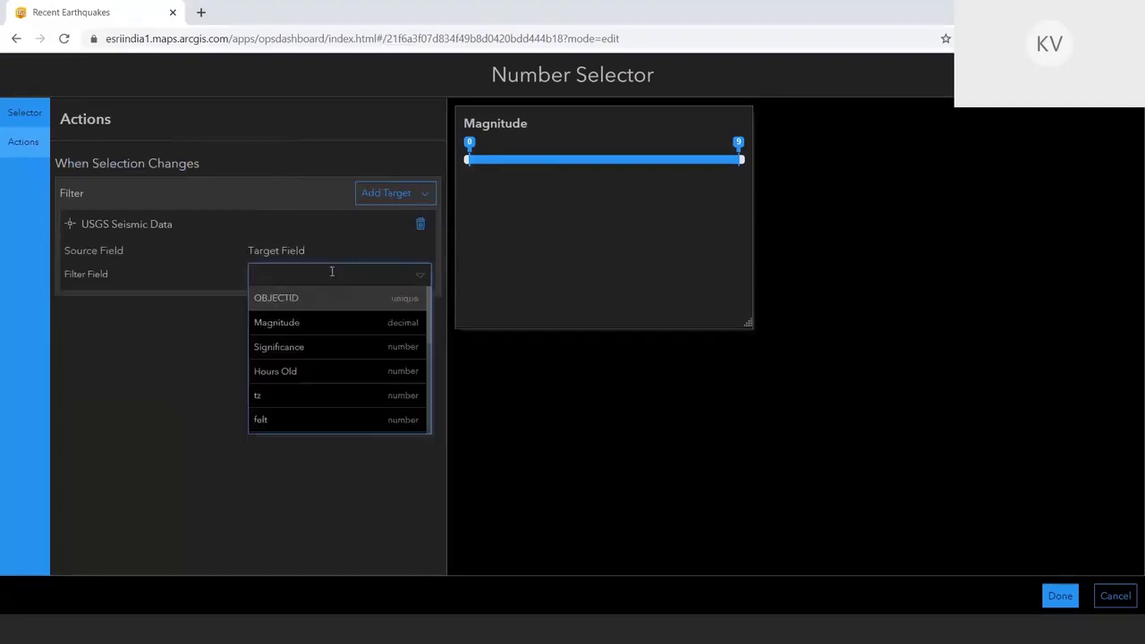
text(magn)
click(320, 296)
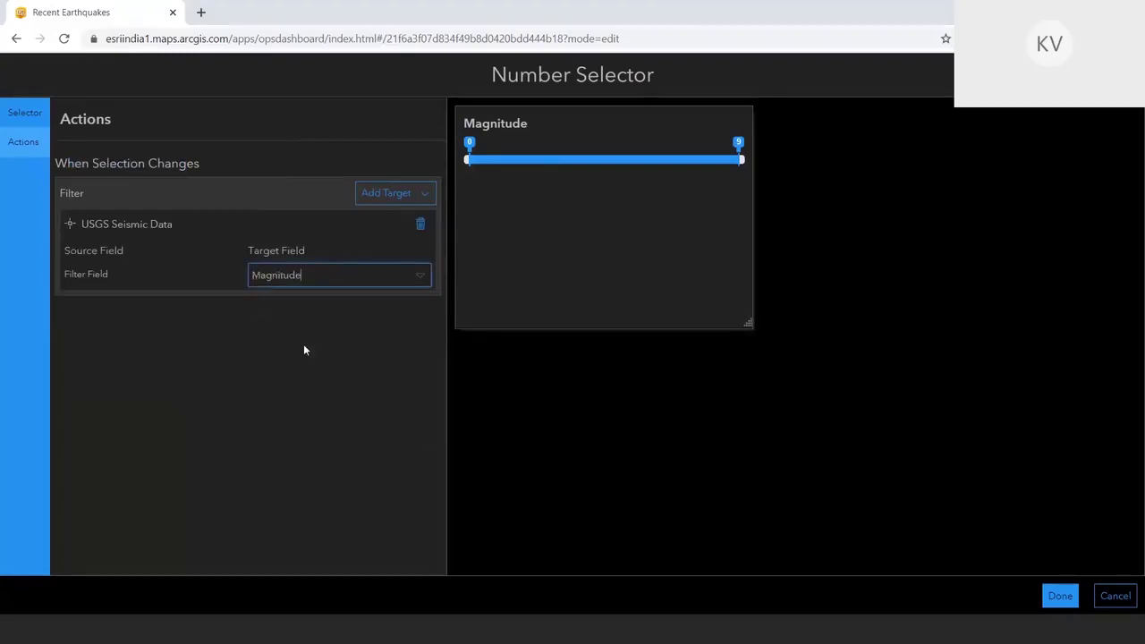
Add List (1) as a filter target of the number selector, with Magnitude as its target field.
click(389, 198)
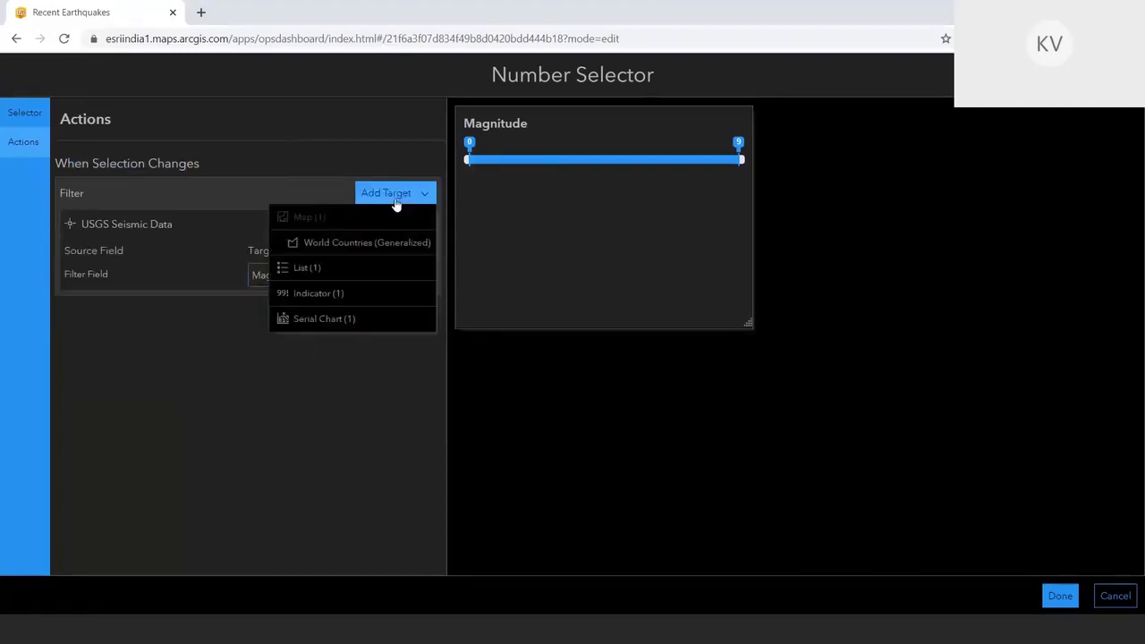
click(365, 267)
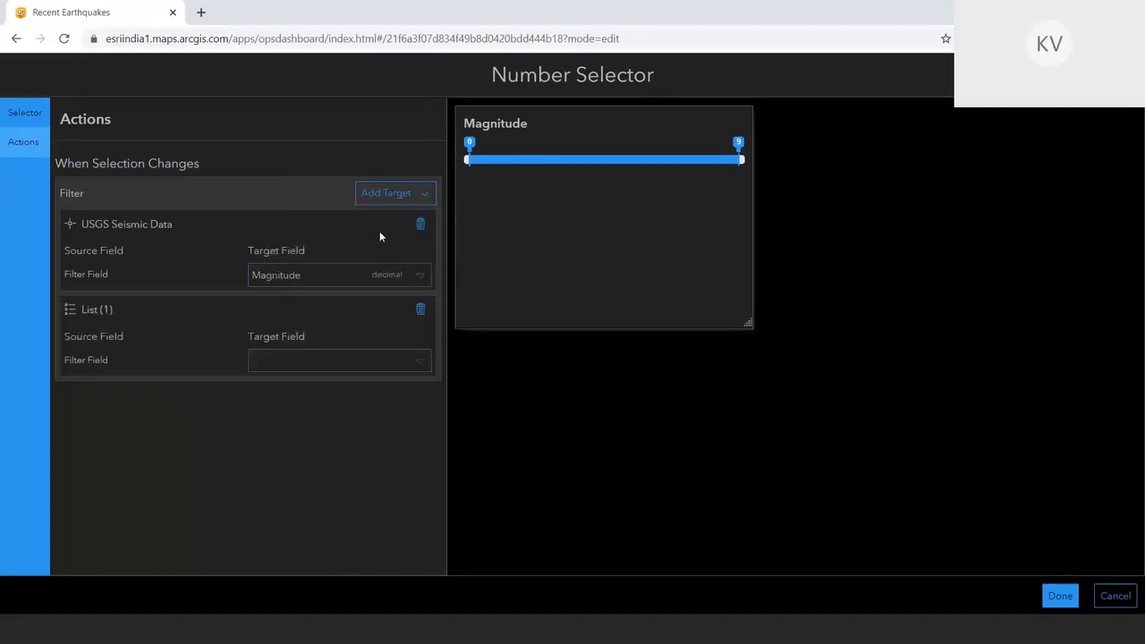
click(305, 358)
text(mag)
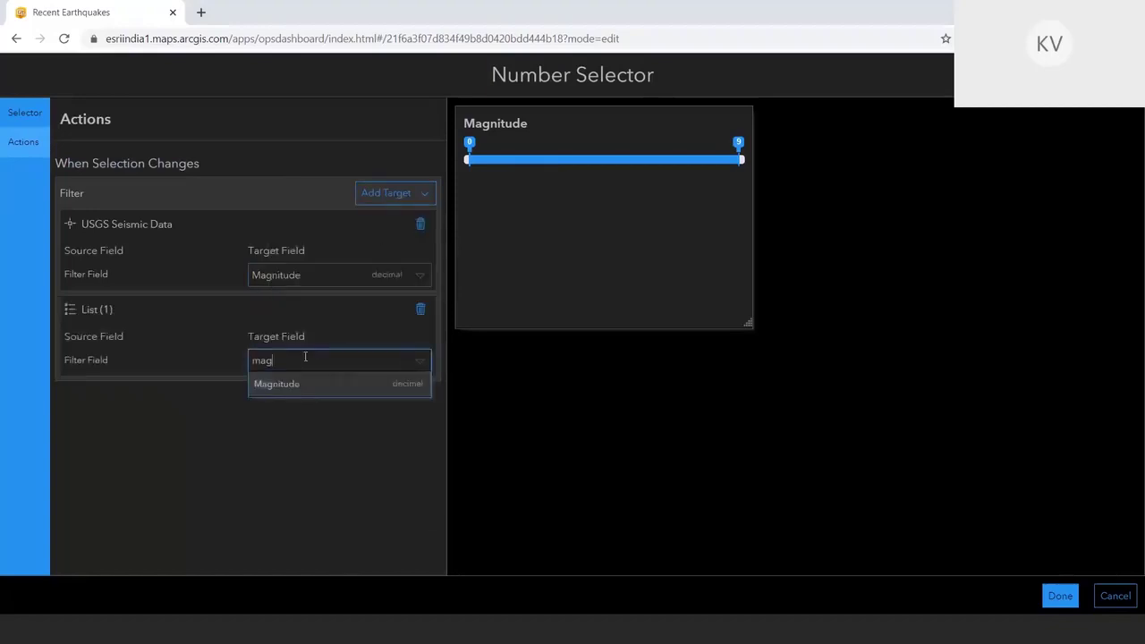
click(295, 384)
Add Indicator (1) as a filter target of the number selector, with Magnitude as its target field.
click(386, 193)
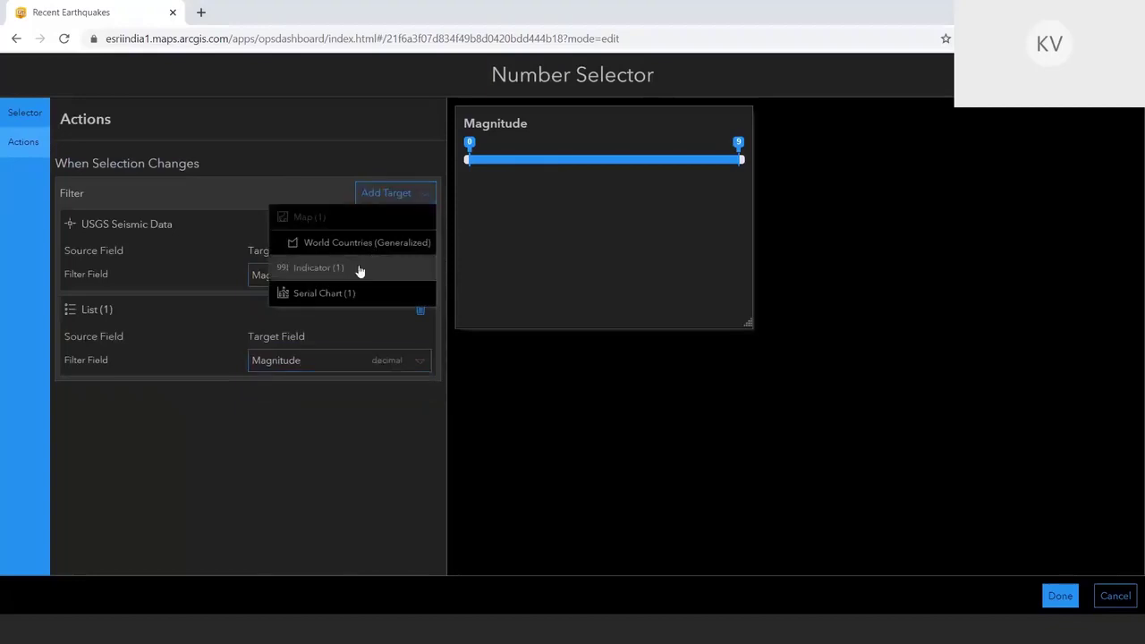
click(360, 269)
click(297, 444)
text(magn)
click(287, 470)
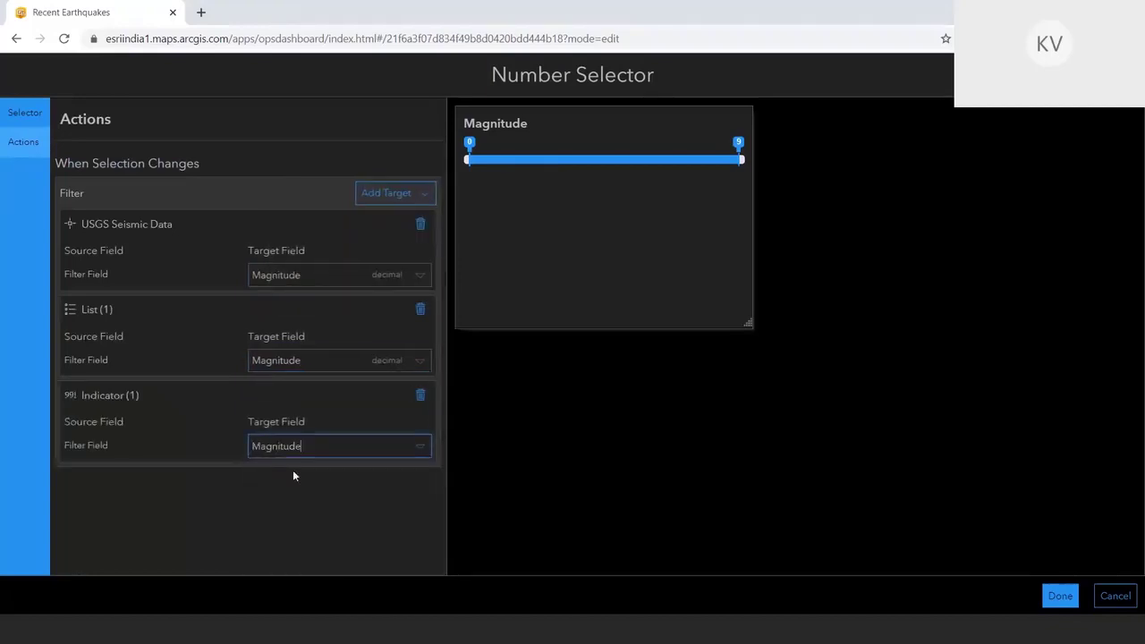
Add Serial Chart (1) as a filter target on the Magnitude field and finish the number selector.
click(385, 193)
click(357, 275)
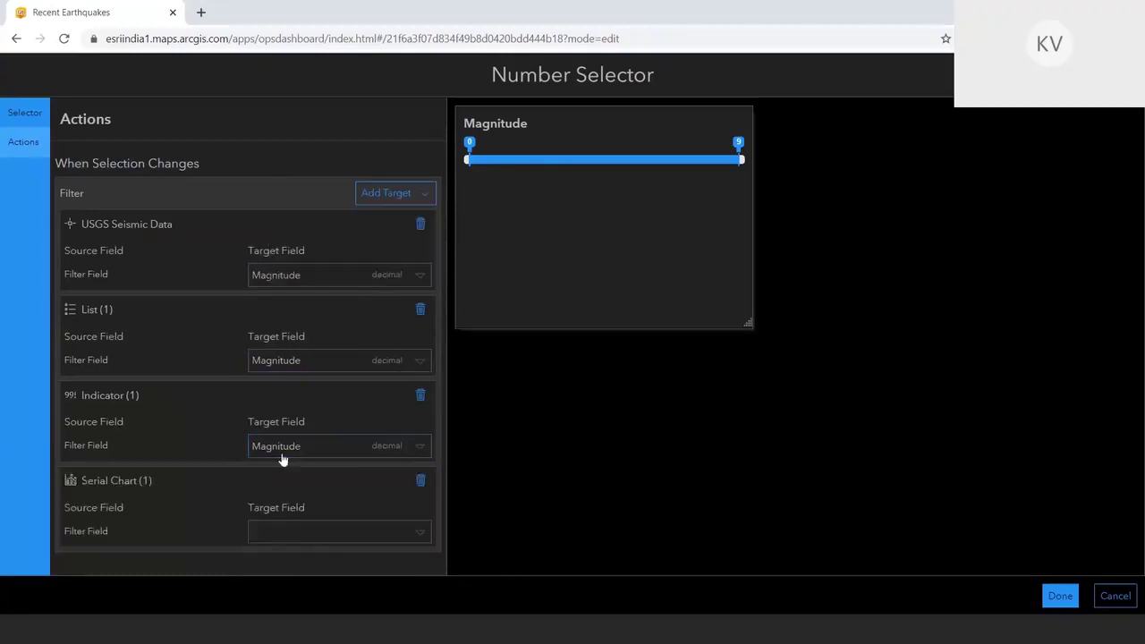
click(295, 534)
text(aa)
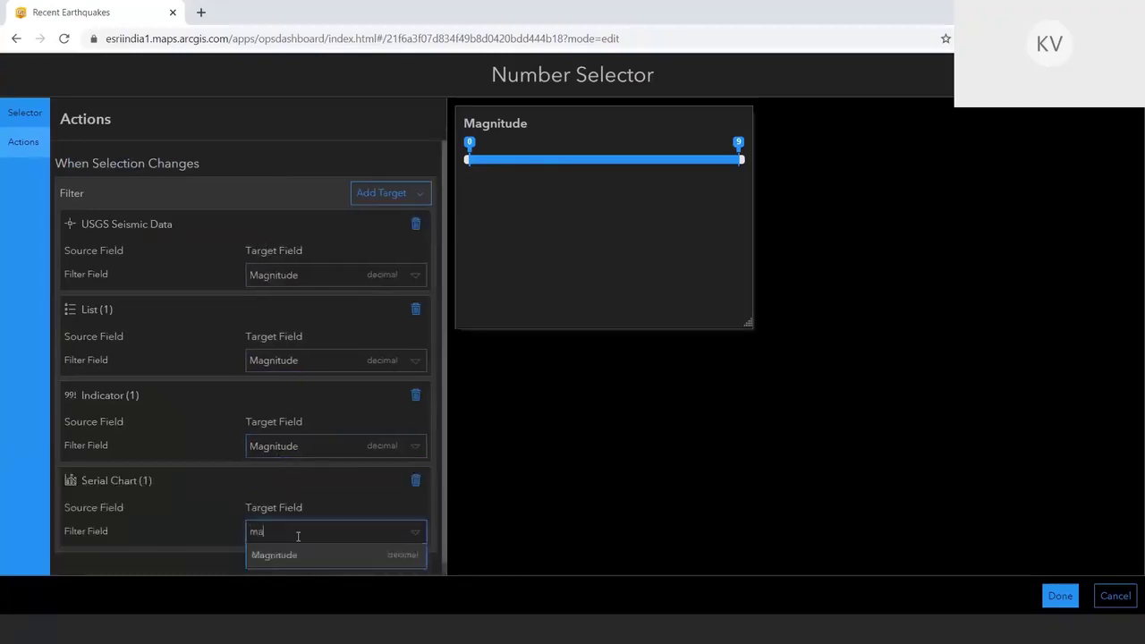
text(g)
click(289, 559)
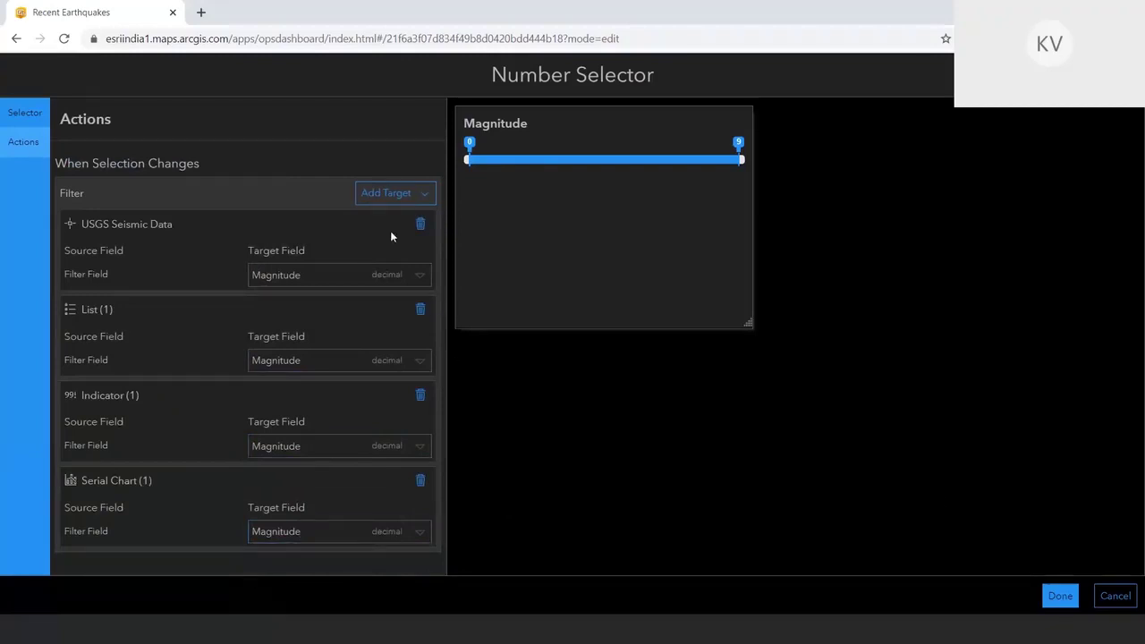
click(1055, 596)
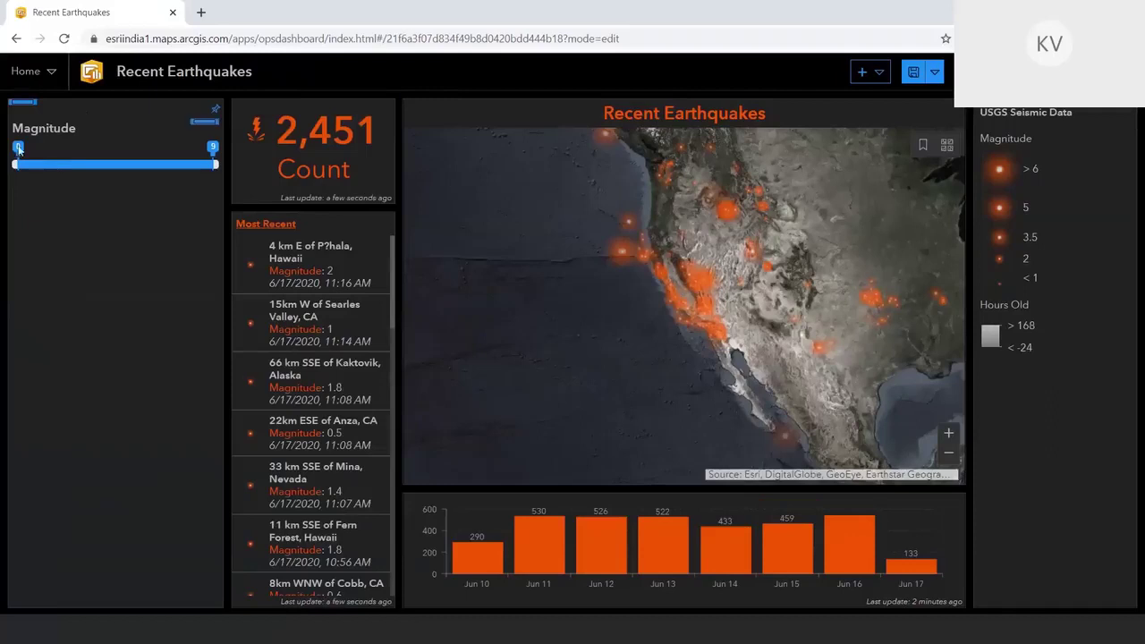
Test the Magnitude slider by raising its lower value to 5 and returning it to 0.
drag(18, 149, 127, 153)
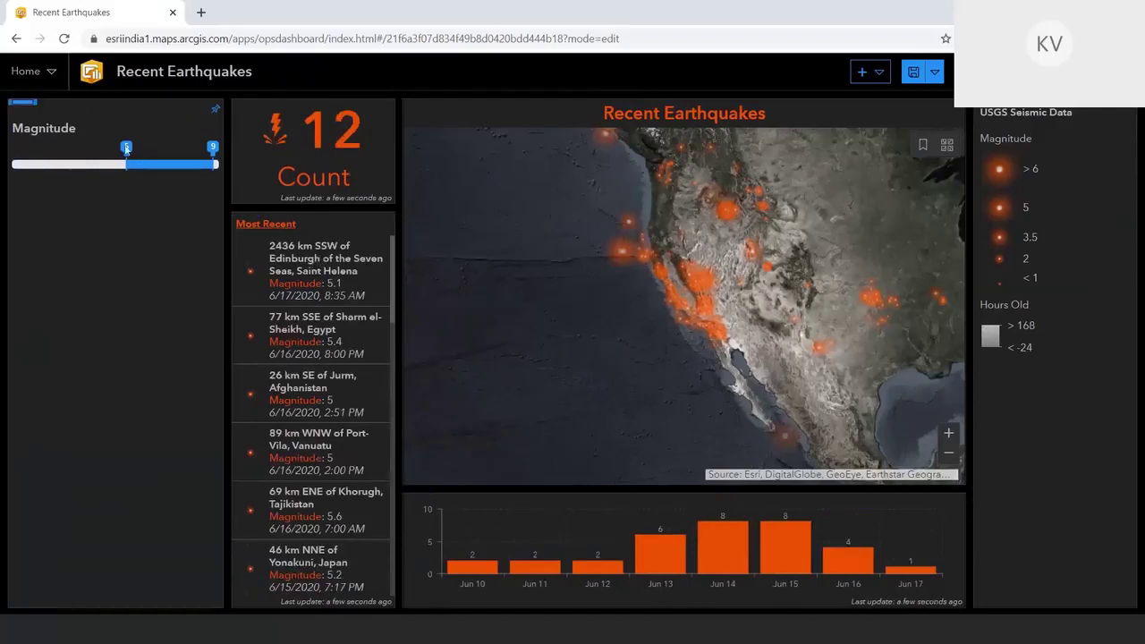
drag(127, 150, 16, 149)
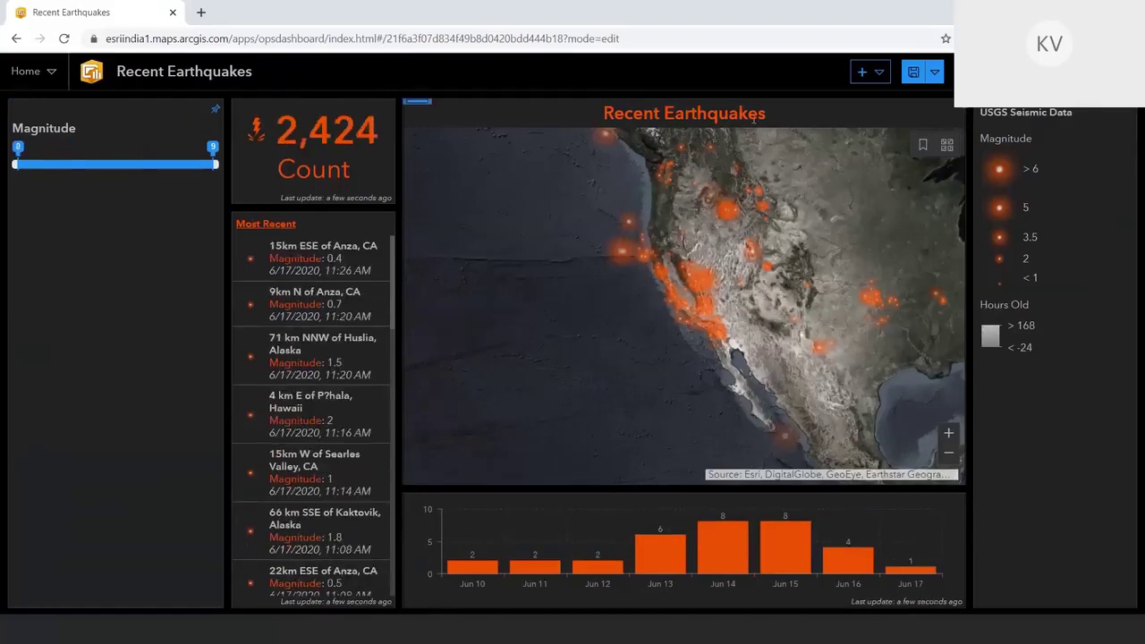
Add a header panel to the dashboard with its default medium size and dashboard title.
click(871, 73)
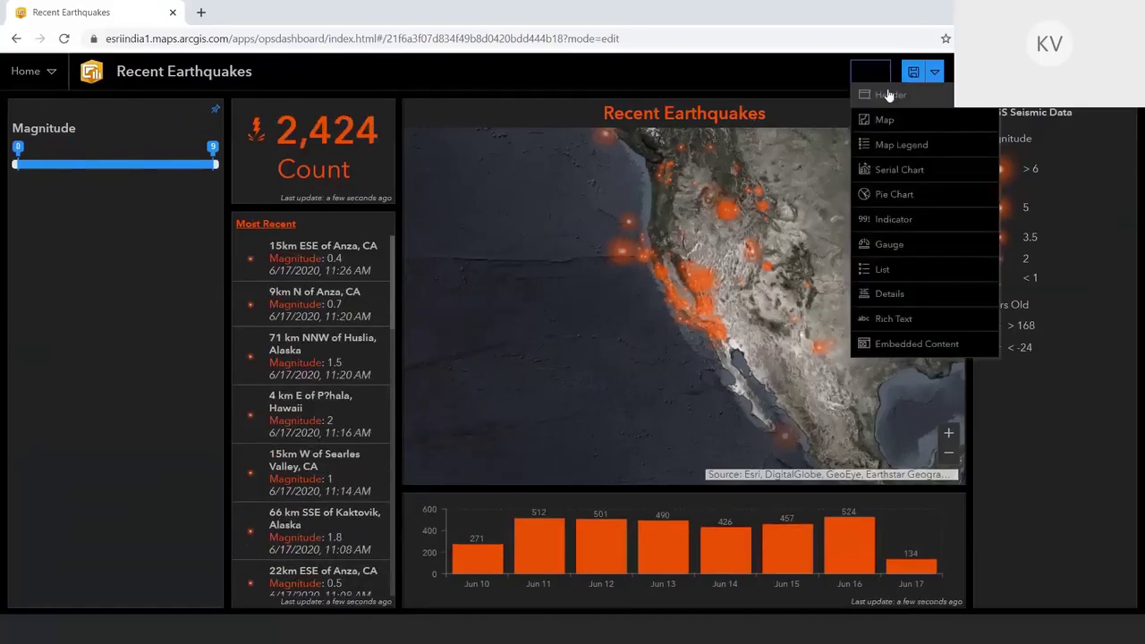
click(888, 95)
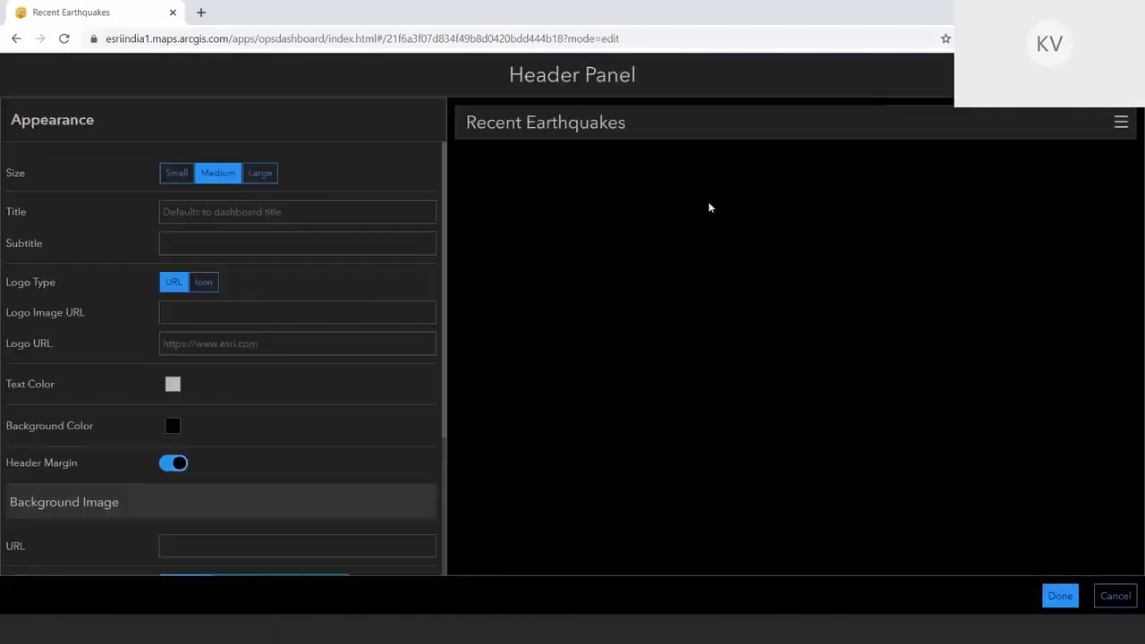
scroll(215, 246, down, 3)
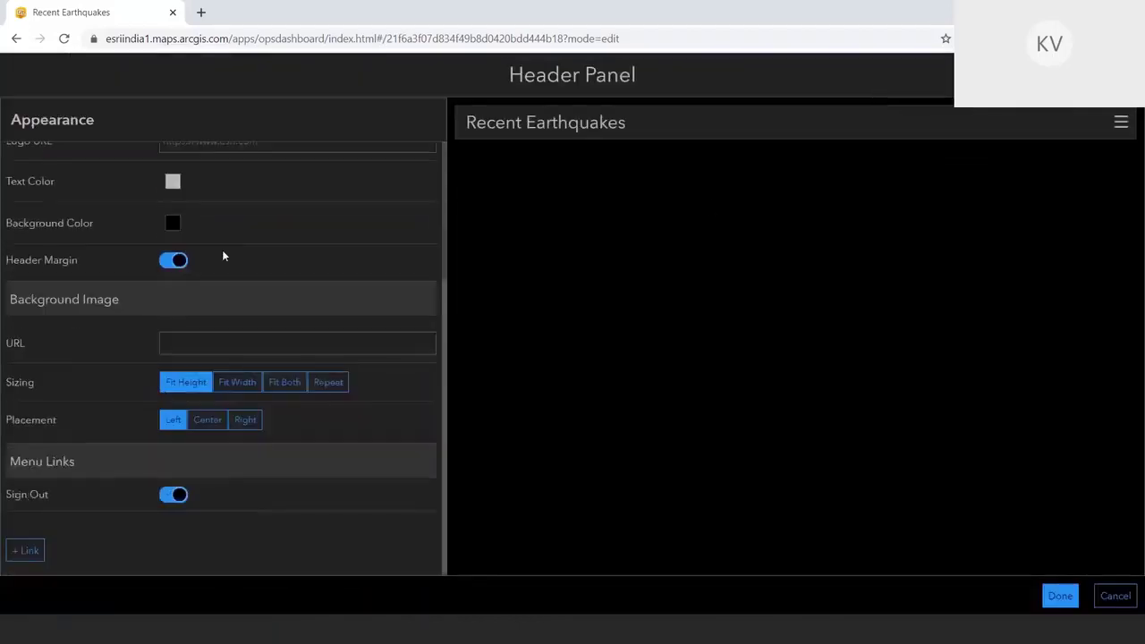
click(1058, 595)
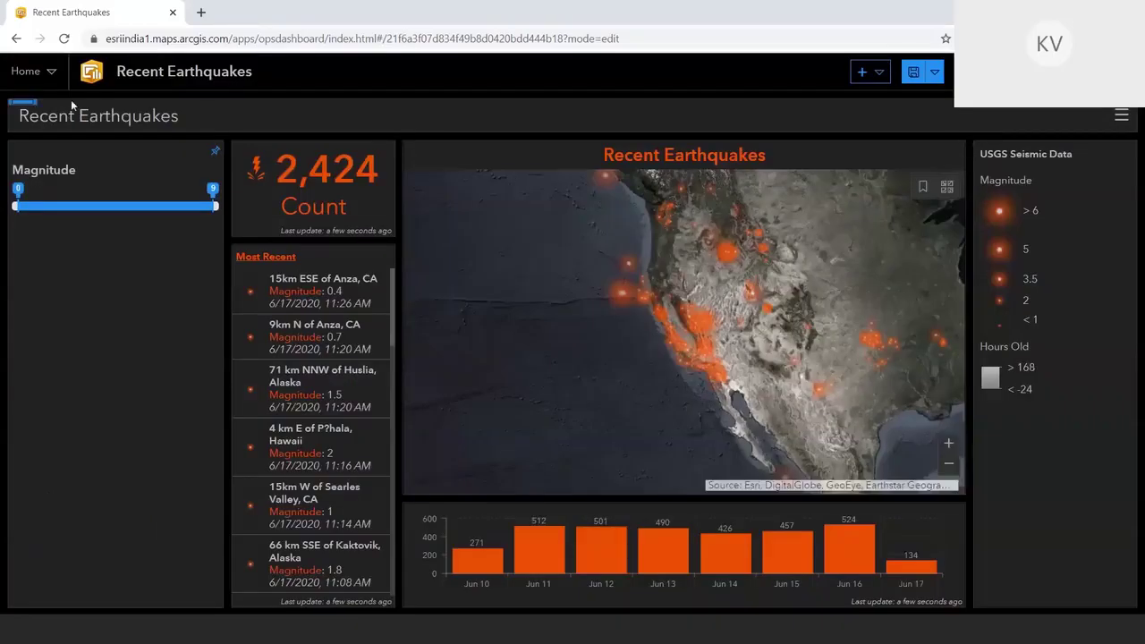
Add a category selector to the header, taking its categories from features of the World Countries (Generalized) layer.
mouse_move(23, 111)
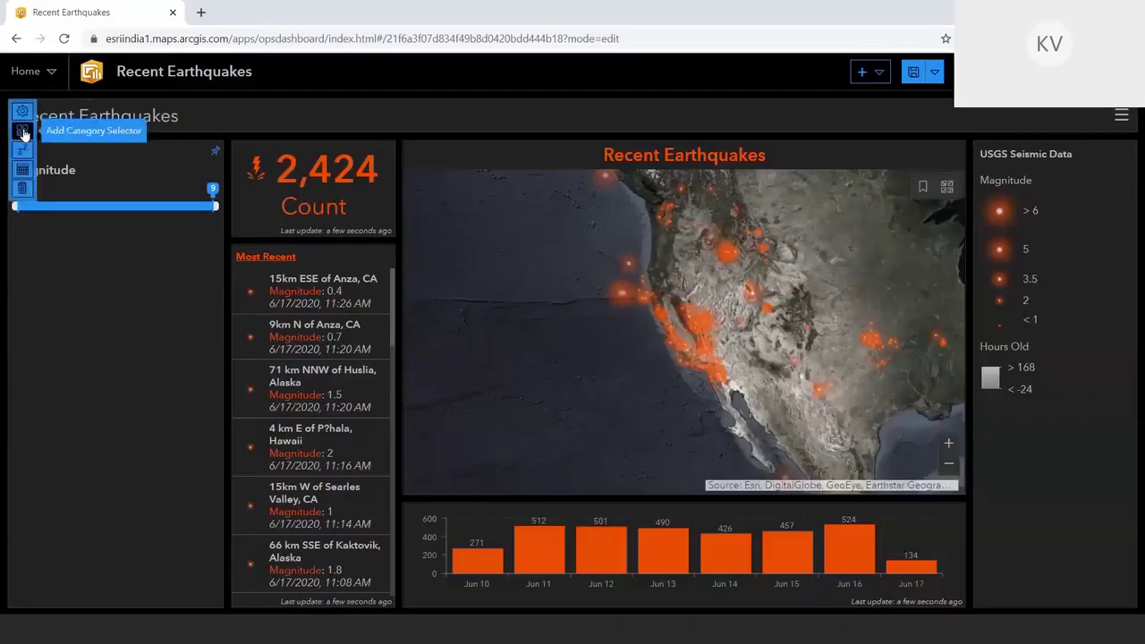
click(24, 131)
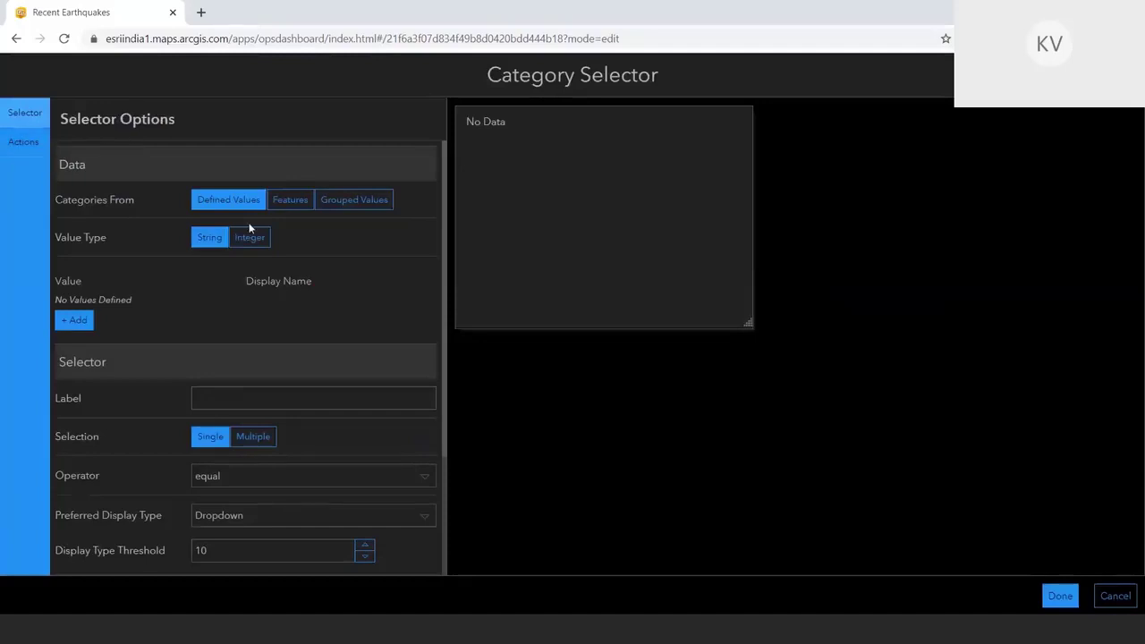
click(299, 201)
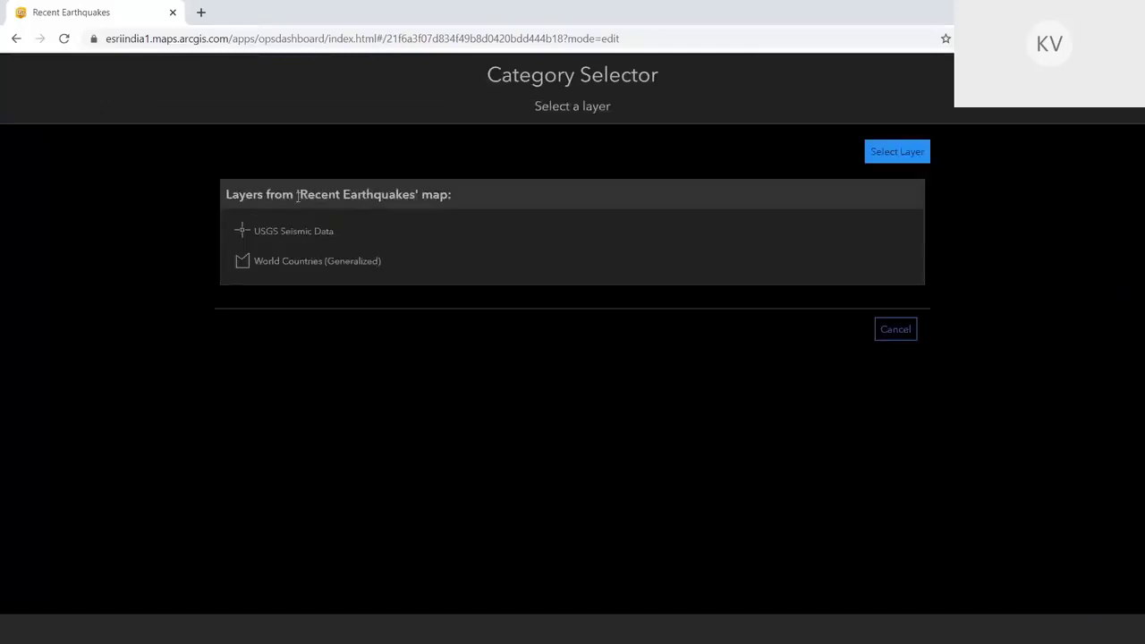
click(299, 261)
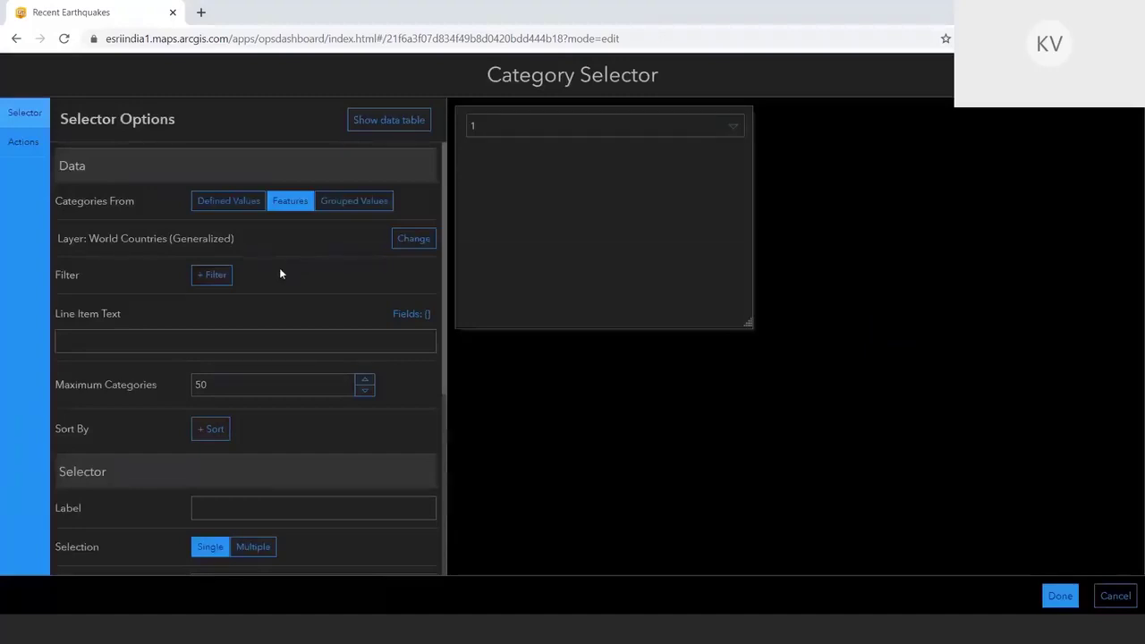
Set the category selector's line item text to the {COUNTRY} field and its maximum categories to 200.
scroll(287, 286, down, 1)
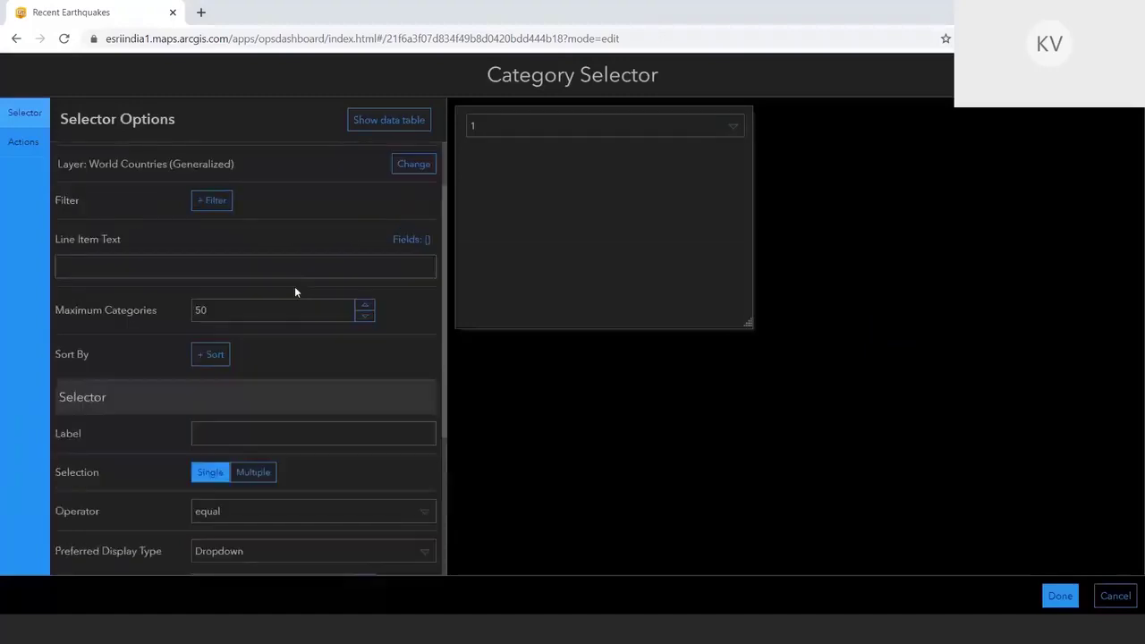
click(416, 242)
click(366, 307)
double_click(256, 309)
text(200)
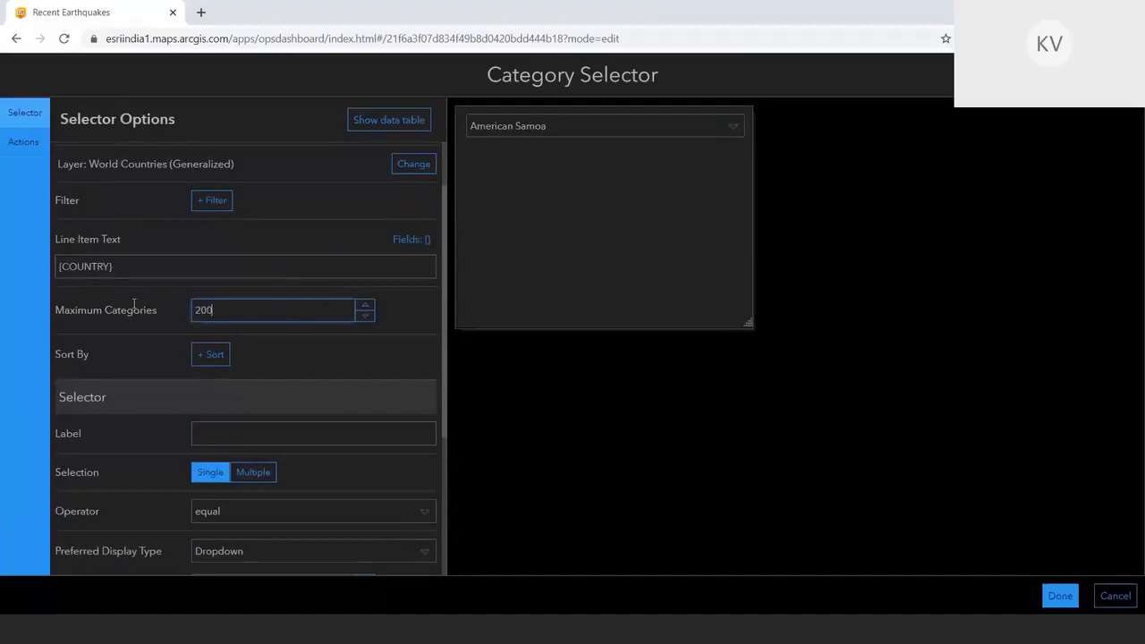
click(134, 304)
Label the category selector "Country", keeping single selection and the equal operator.
click(249, 434)
text(Country)
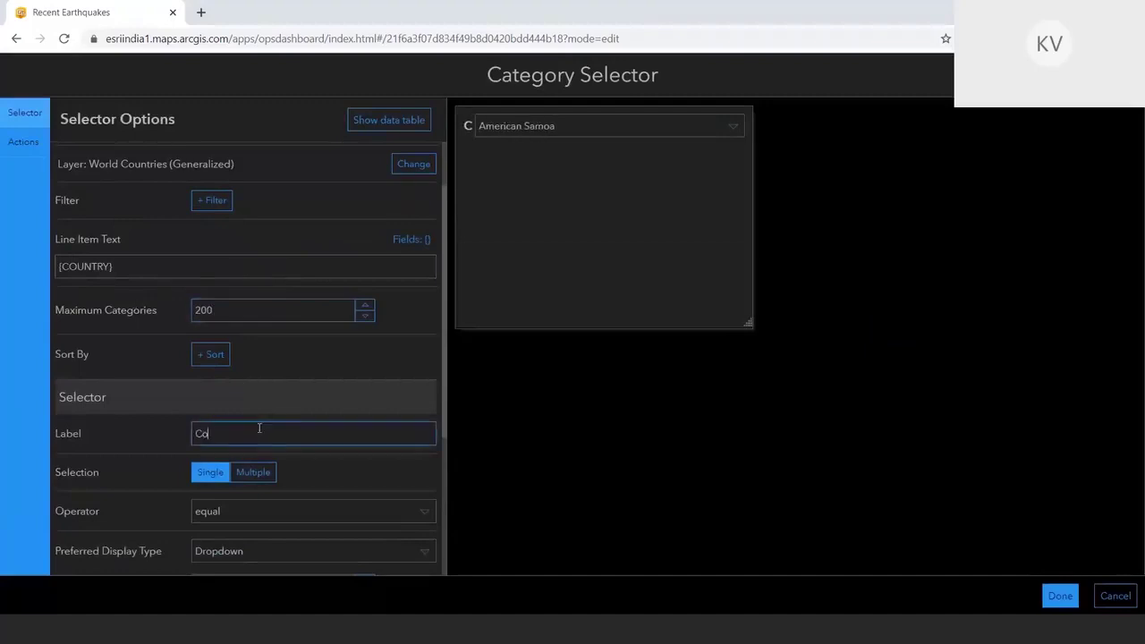
key(Tab)
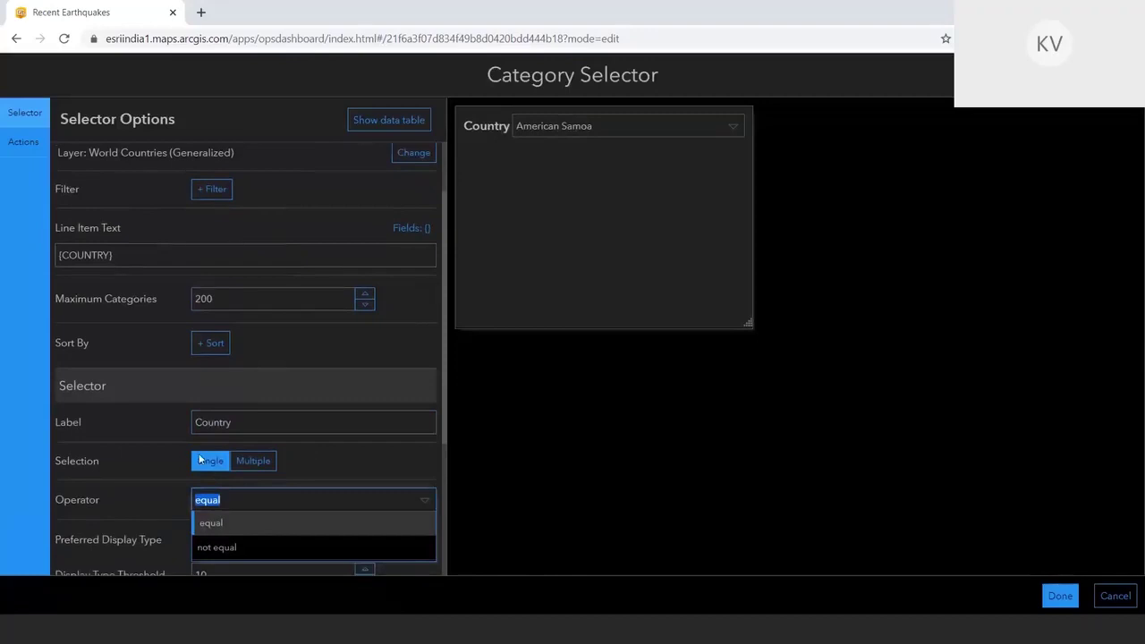
click(137, 462)
Enable the category selector's None option and label it "All Countries".
scroll(137, 463, down, 3)
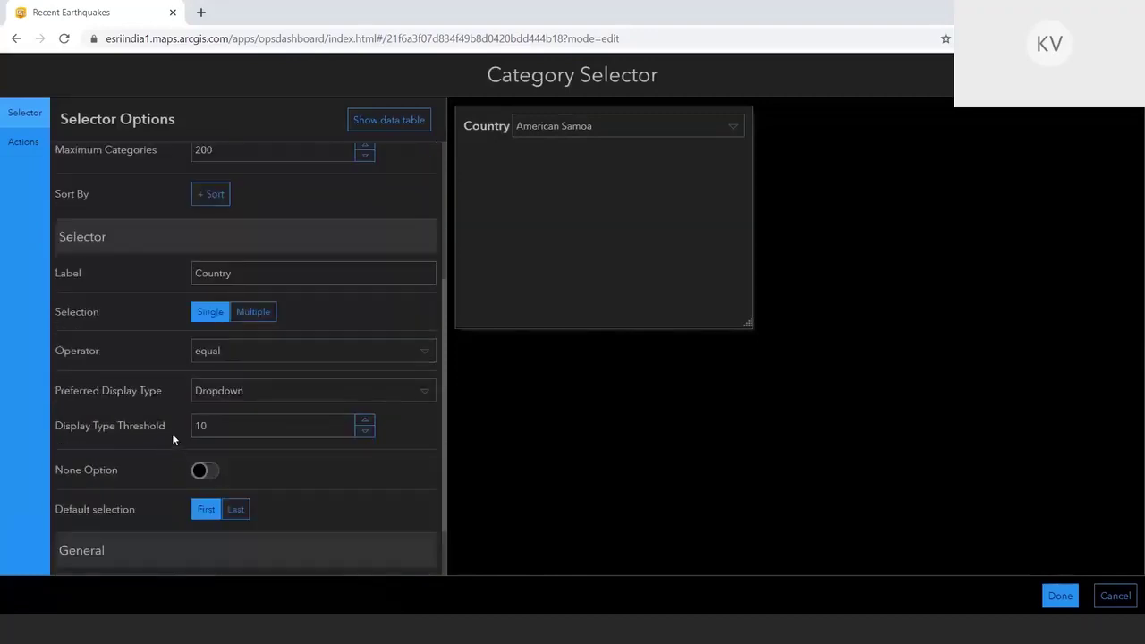
click(203, 470)
scroll(271, 430, down, 3)
double_click(252, 393)
text(All)
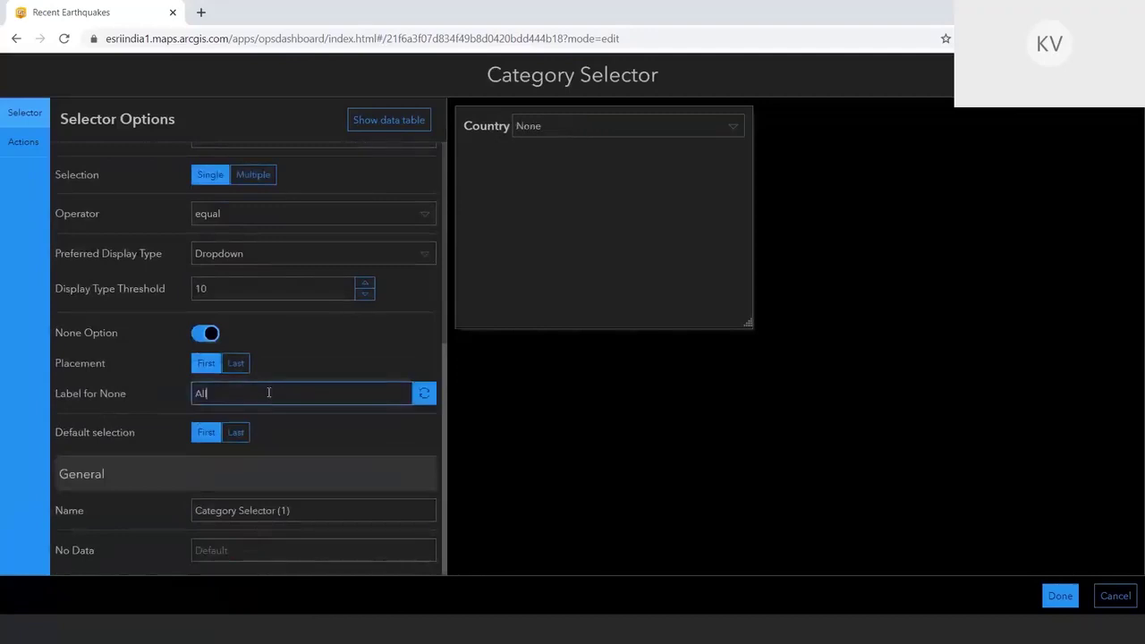
text( Countries)
click(544, 448)
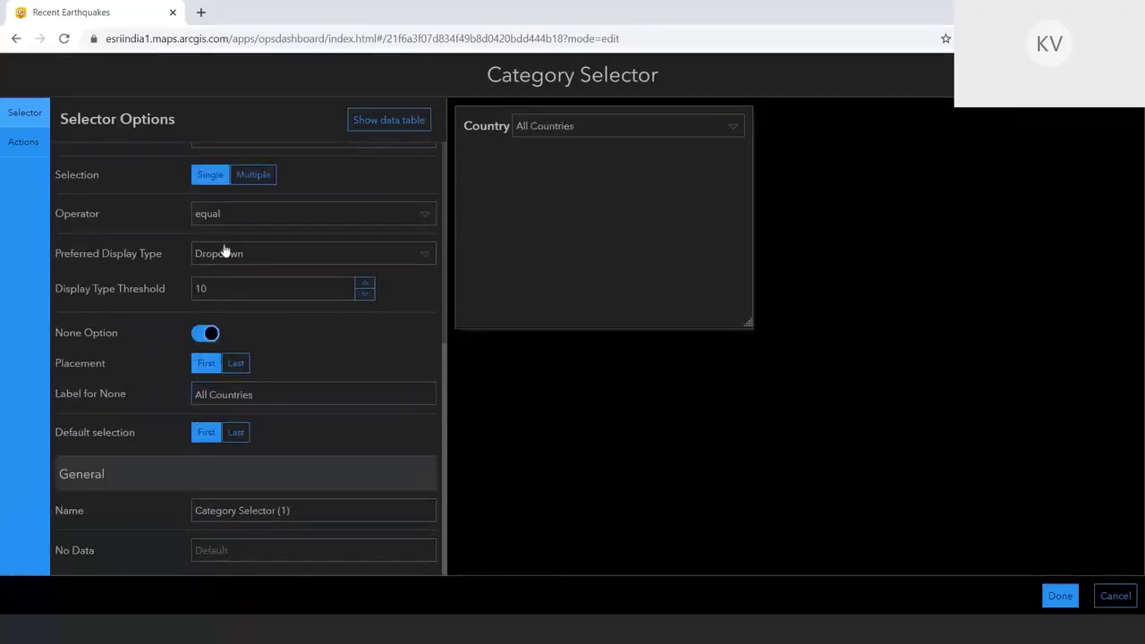
Add a Pan action targeting Map (1) for when the category selector's selection changes, and finish configuring the selector.
click(23, 141)
drag(159, 166, 109, 166)
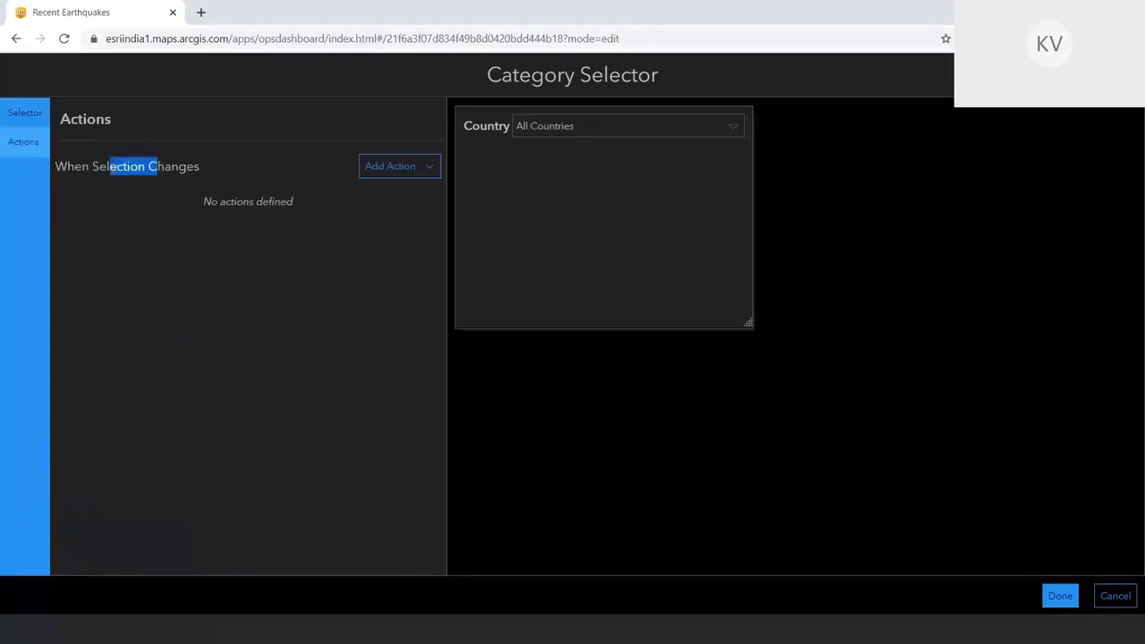
click(385, 168)
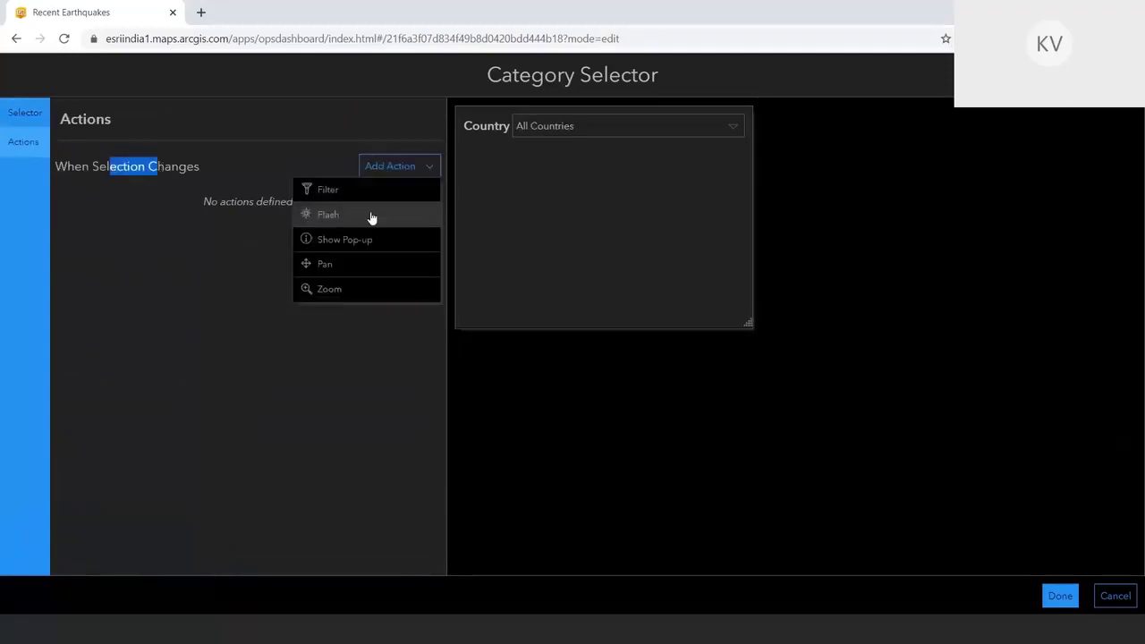
click(355, 264)
click(394, 201)
click(376, 230)
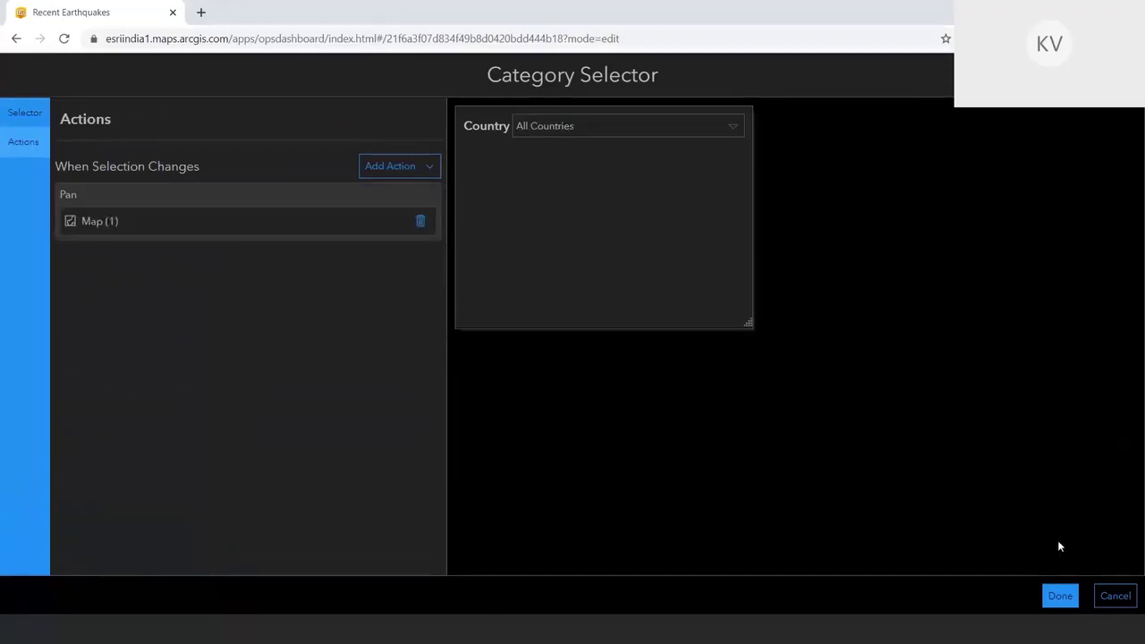
click(1059, 596)
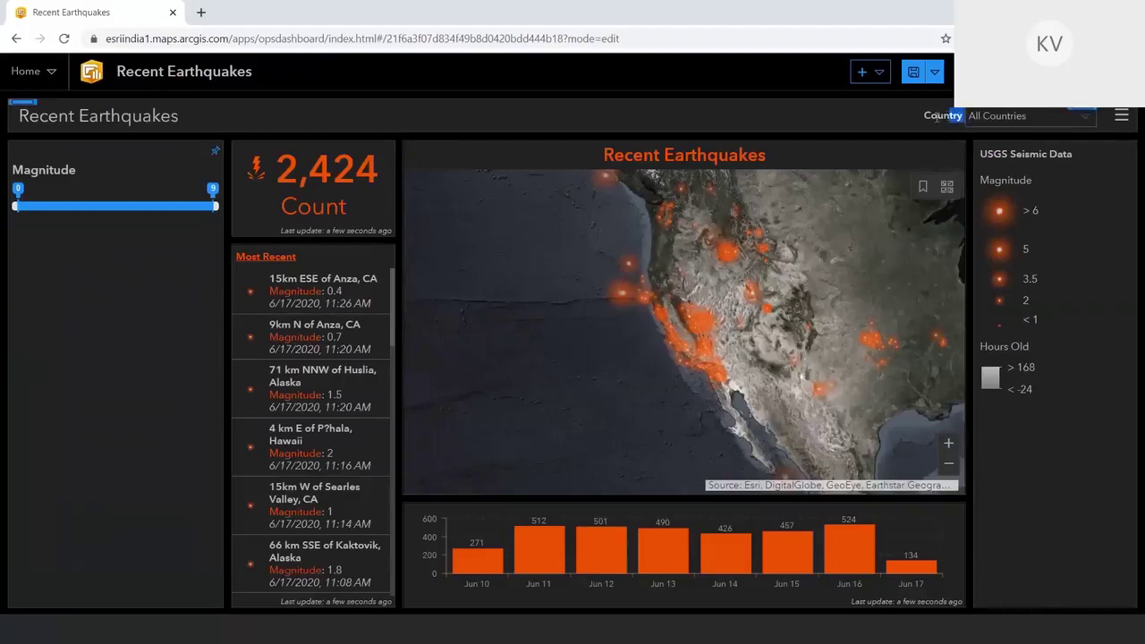
Test the Country selector by choosing India, and check how the map and earthquake count respond.
mouse_move(992, 140)
click(1006, 121)
text(India)
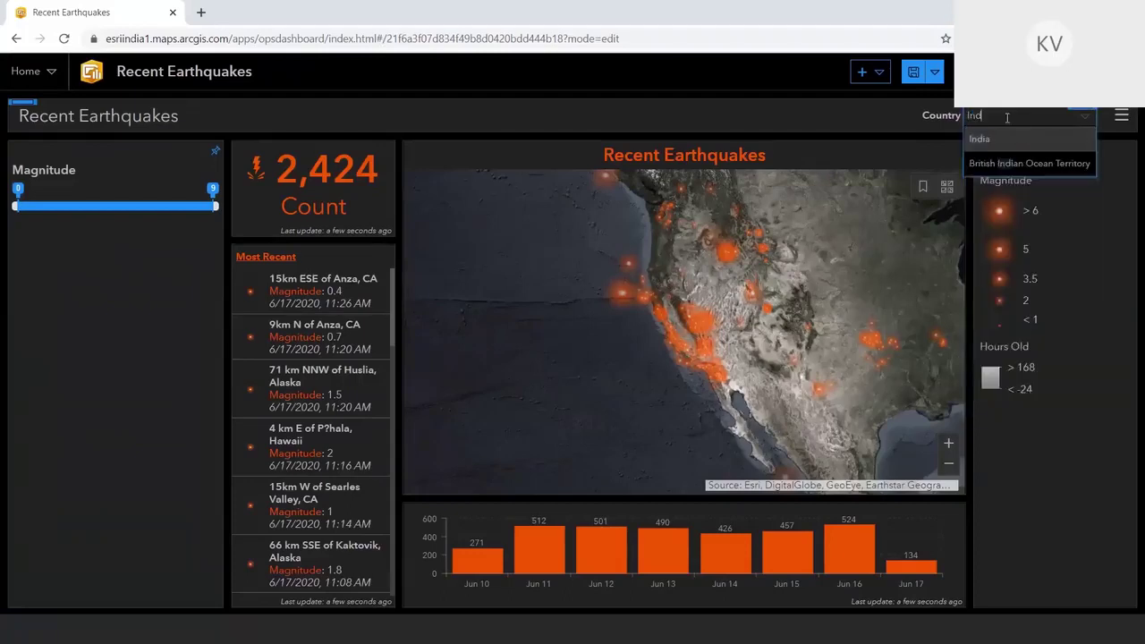
click(980, 136)
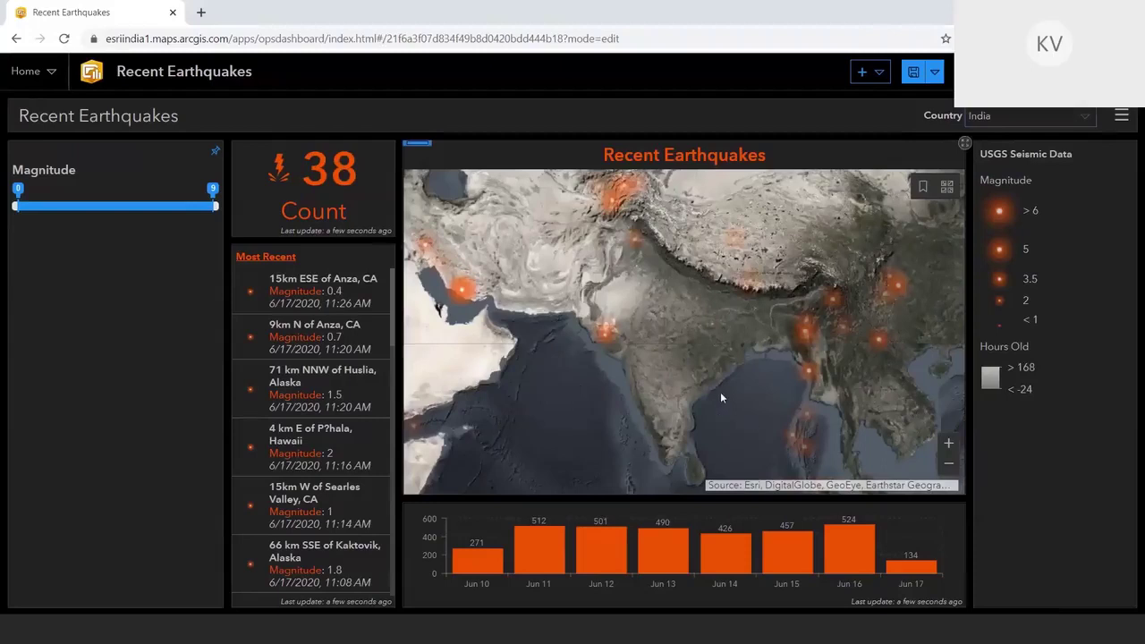
drag(739, 371, 723, 361)
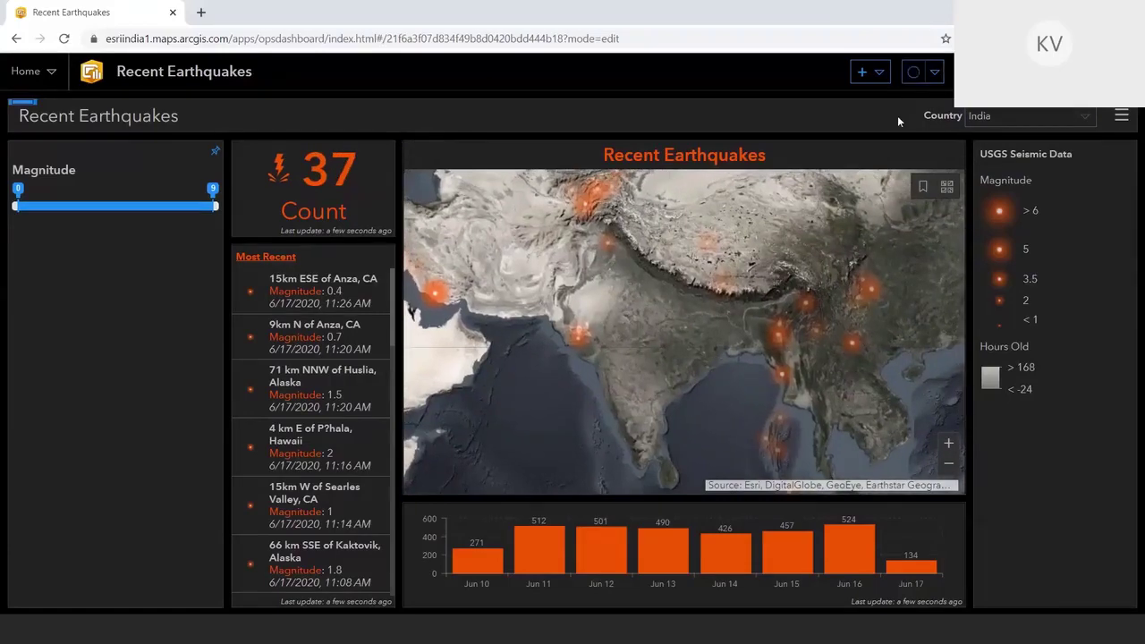
Copy the dashboard's share link and open it in a new browser tab.
click(934, 71)
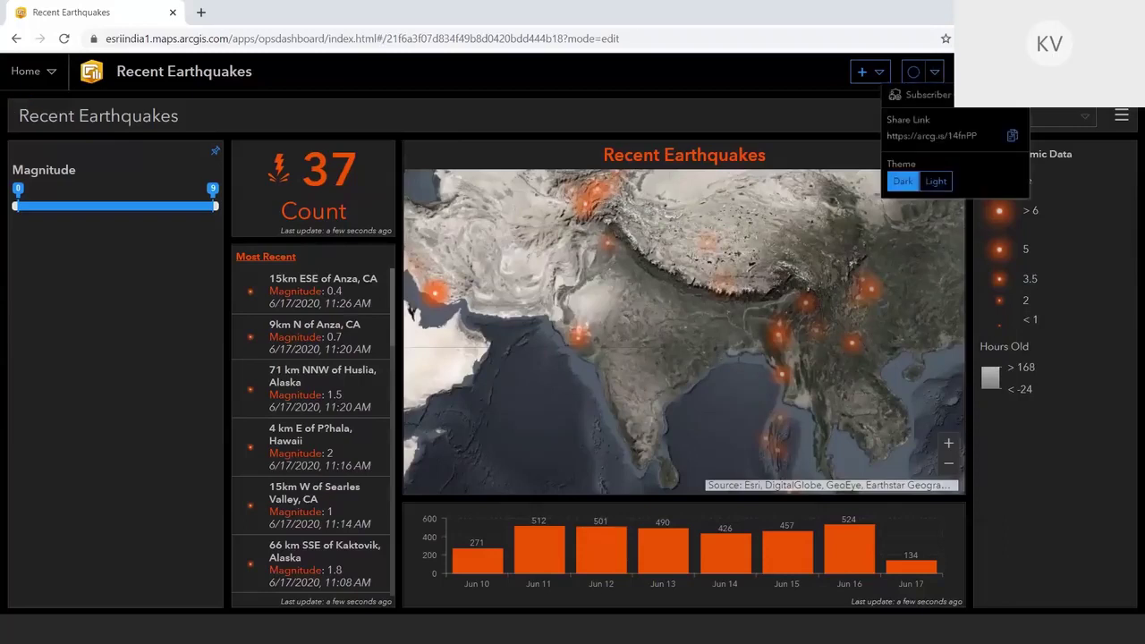
click(1011, 135)
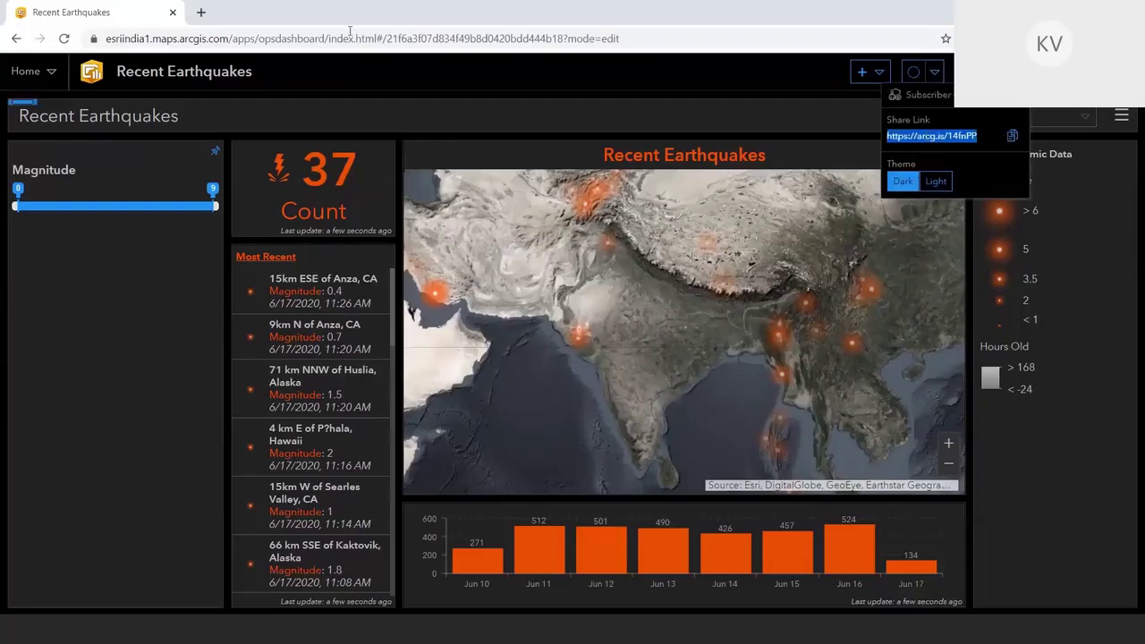
click(202, 12)
right_click(223, 43)
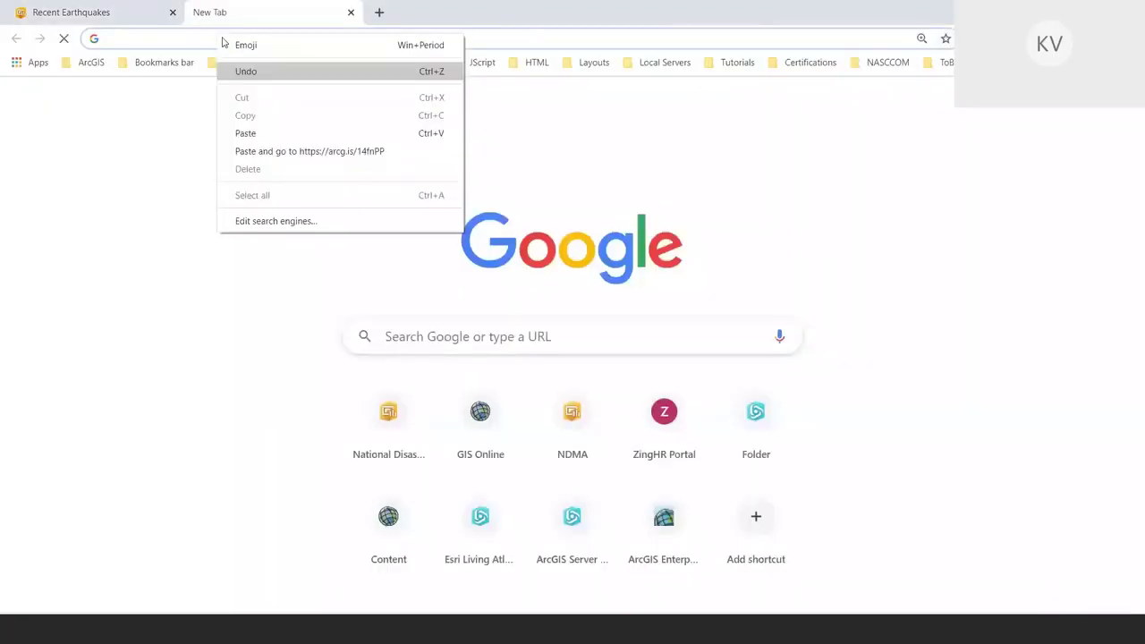
click(261, 152)
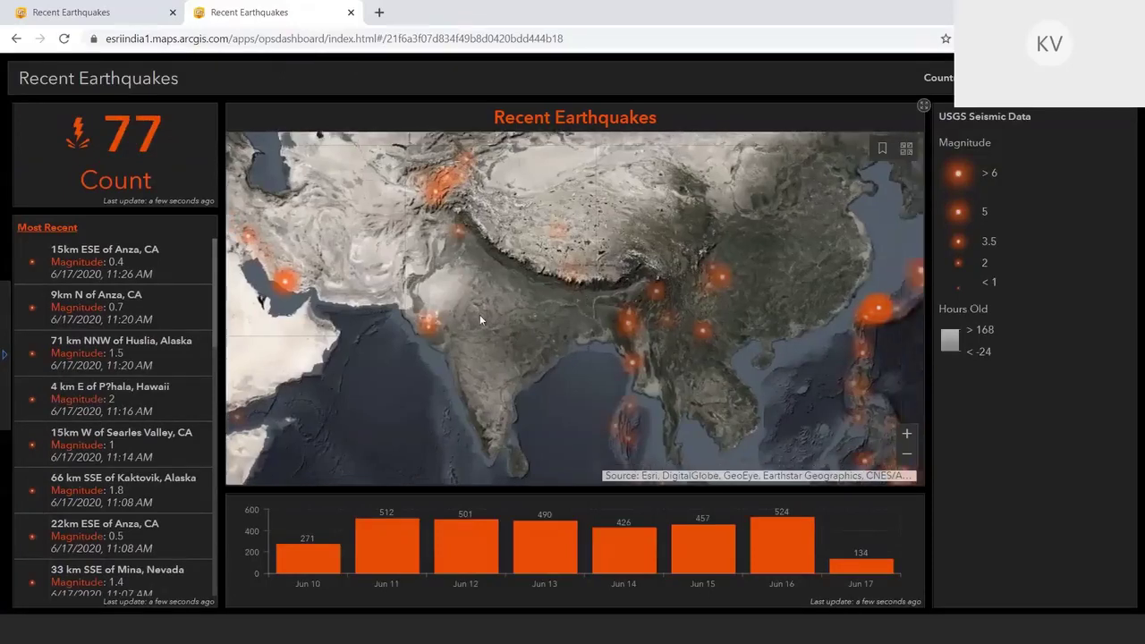
Try the shared dashboard's map by moving in on western India and returning to the Home bookmark.
drag(372, 244, 563, 373)
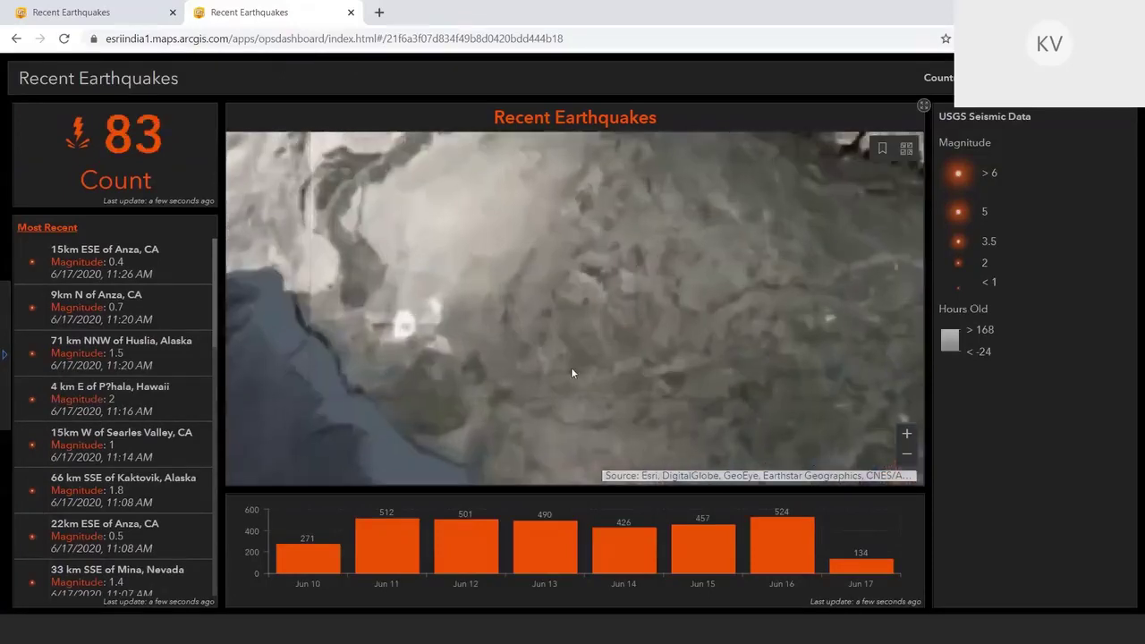
click(882, 149)
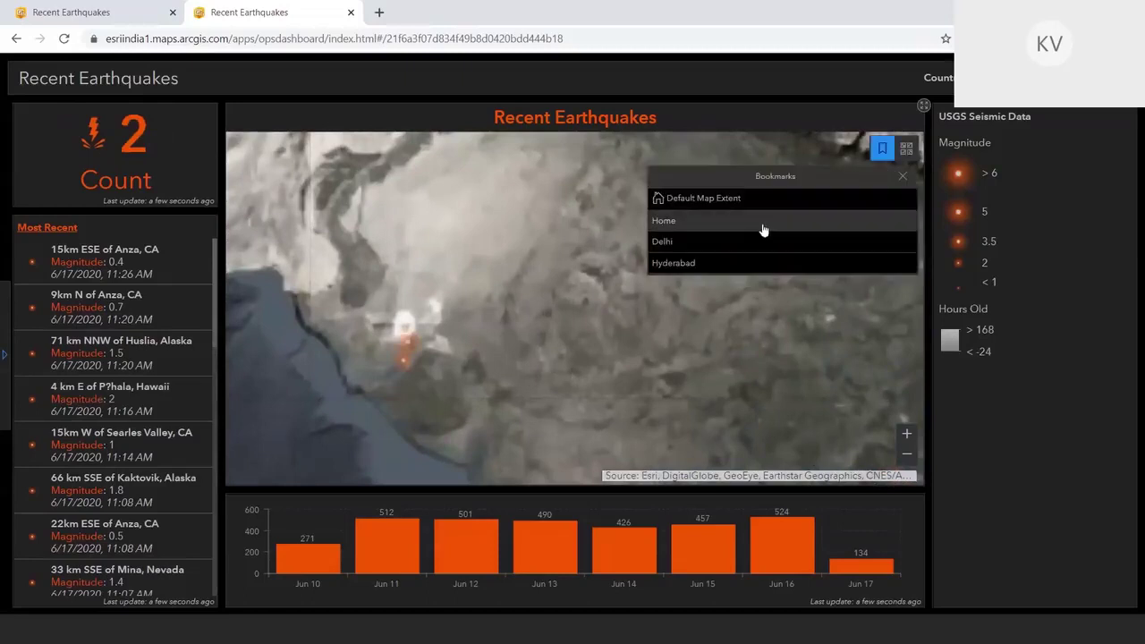
click(763, 231)
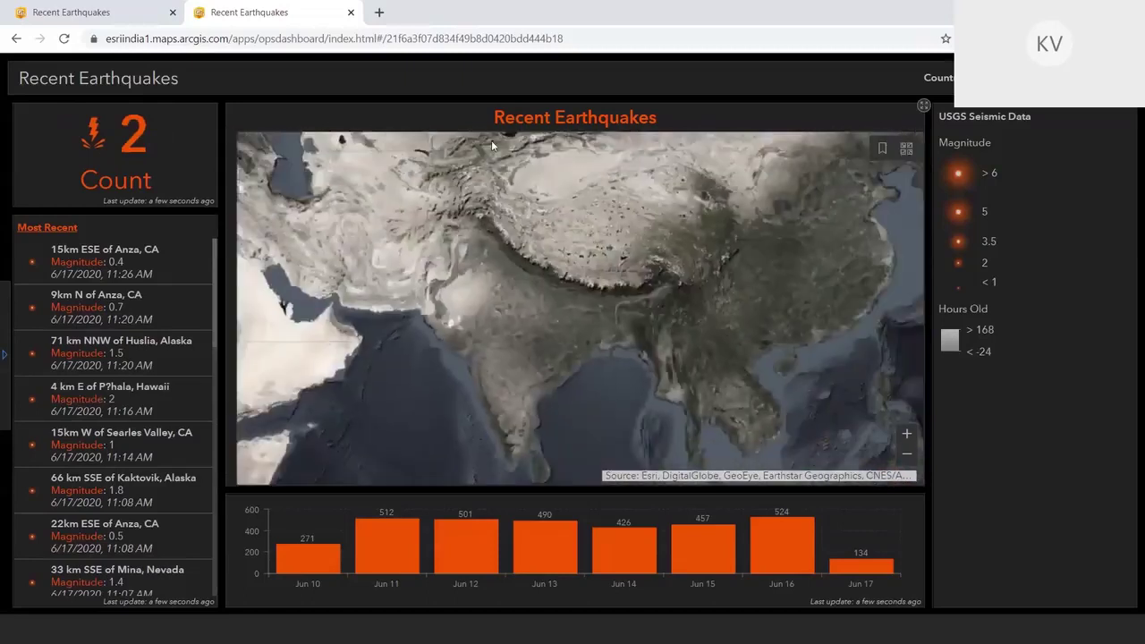
Open the Lesson Gallery at learn.arcgis.com in a new browser tab and filter the lessons by the ArcGIS Dashboards product.
click(379, 15)
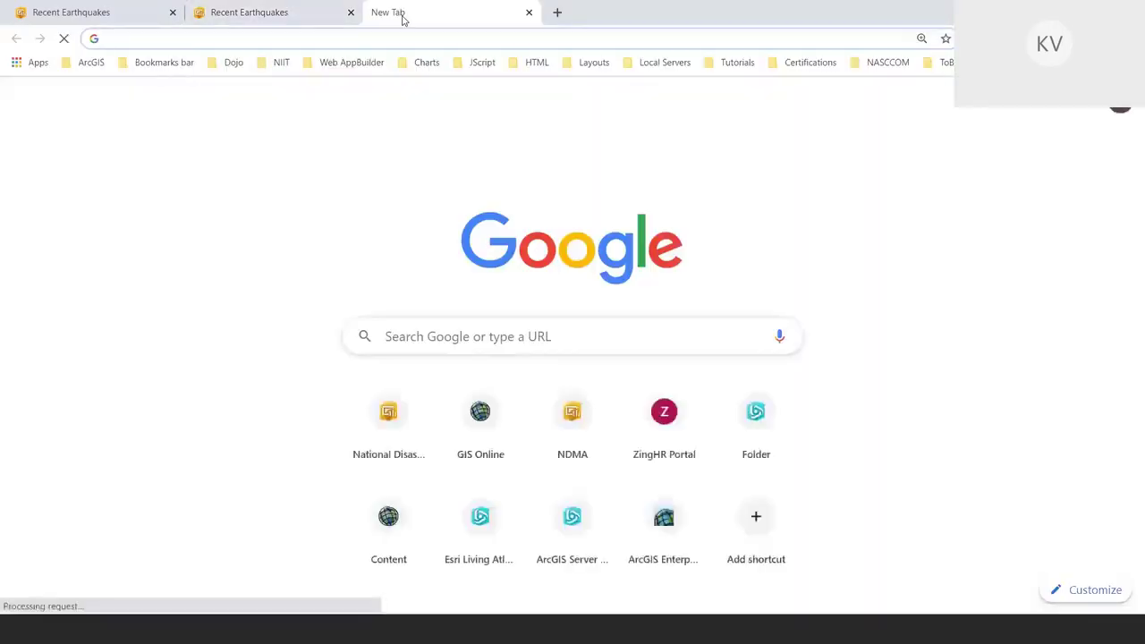
text(learn.arcgis.com)
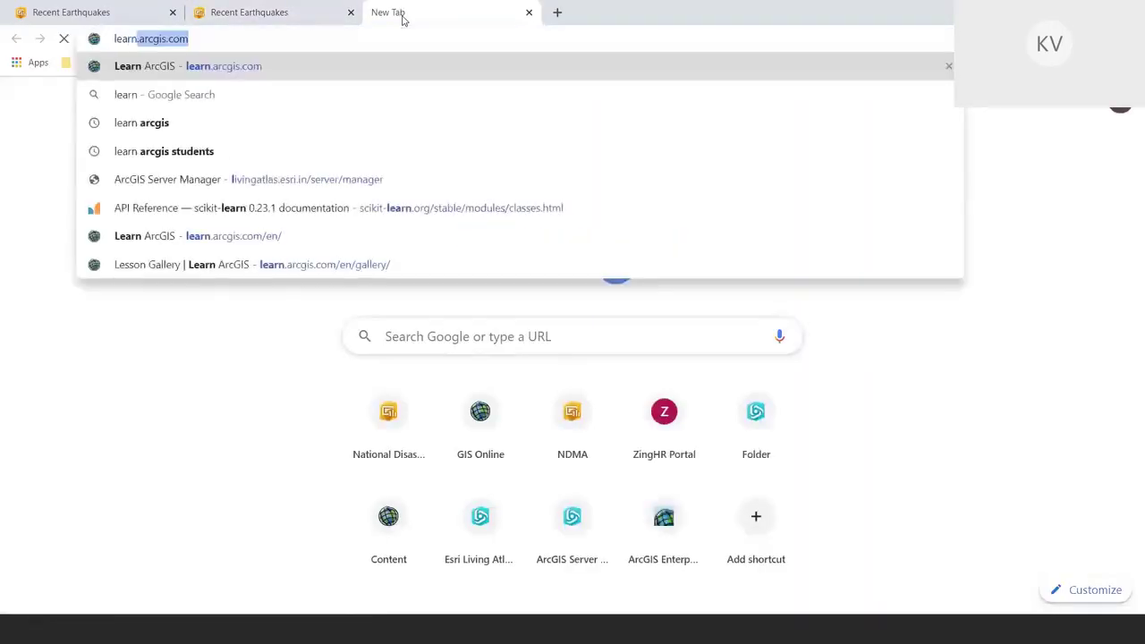
key(Return)
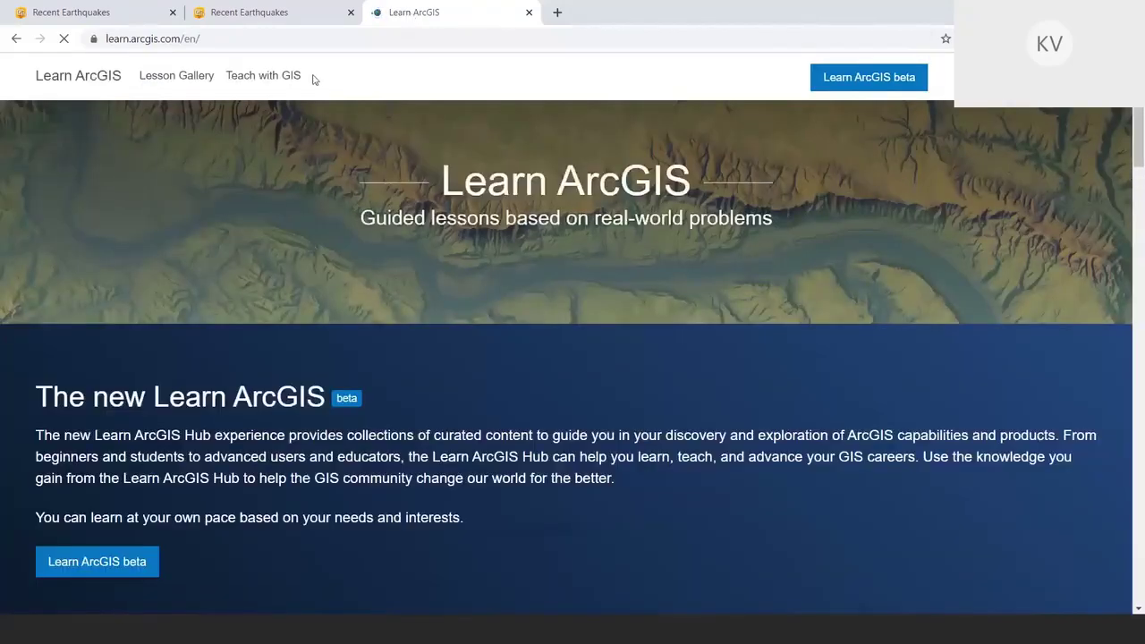
click(178, 79)
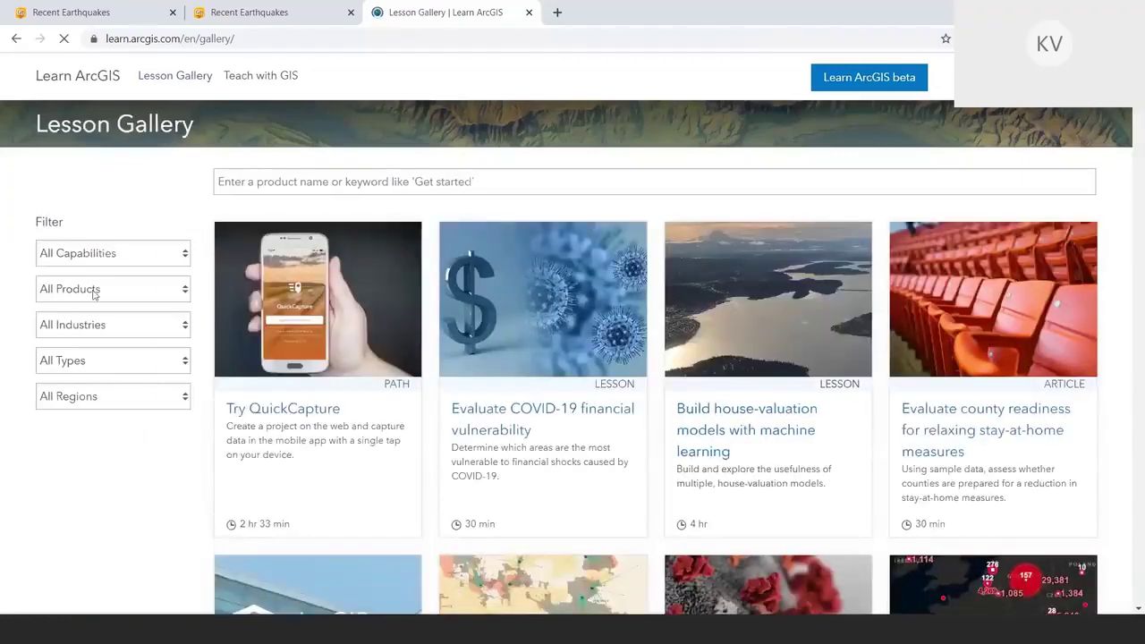
click(95, 290)
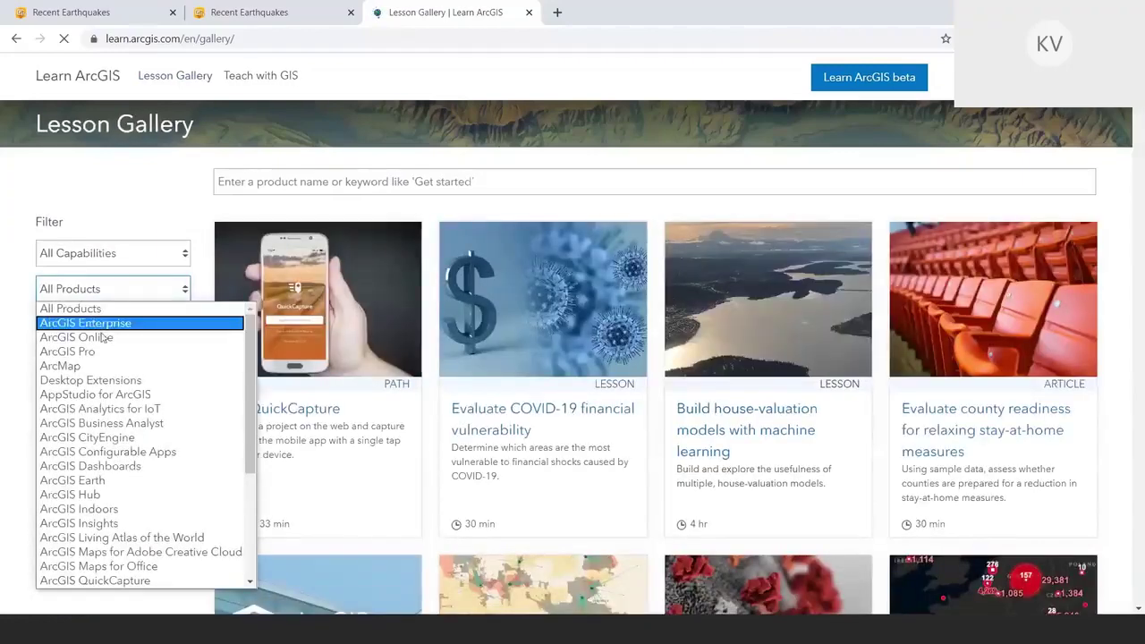
click(106, 467)
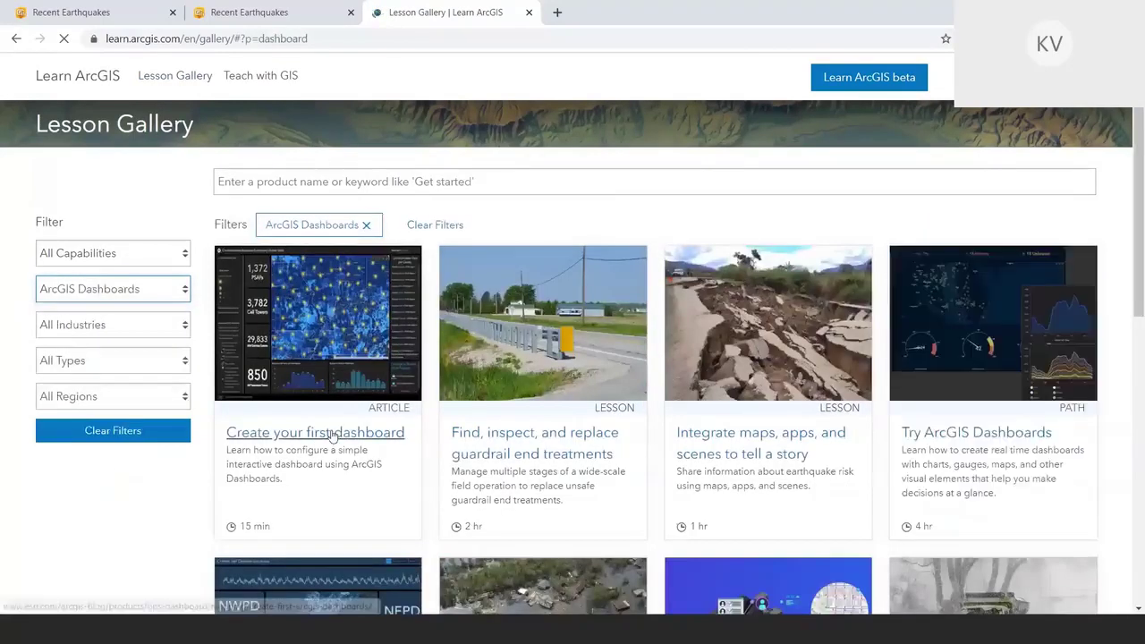
Browse the filtered dashboard lessons and open the "Create your first dashboard" article in a new browser tab.
scroll(331, 434, down, 3)
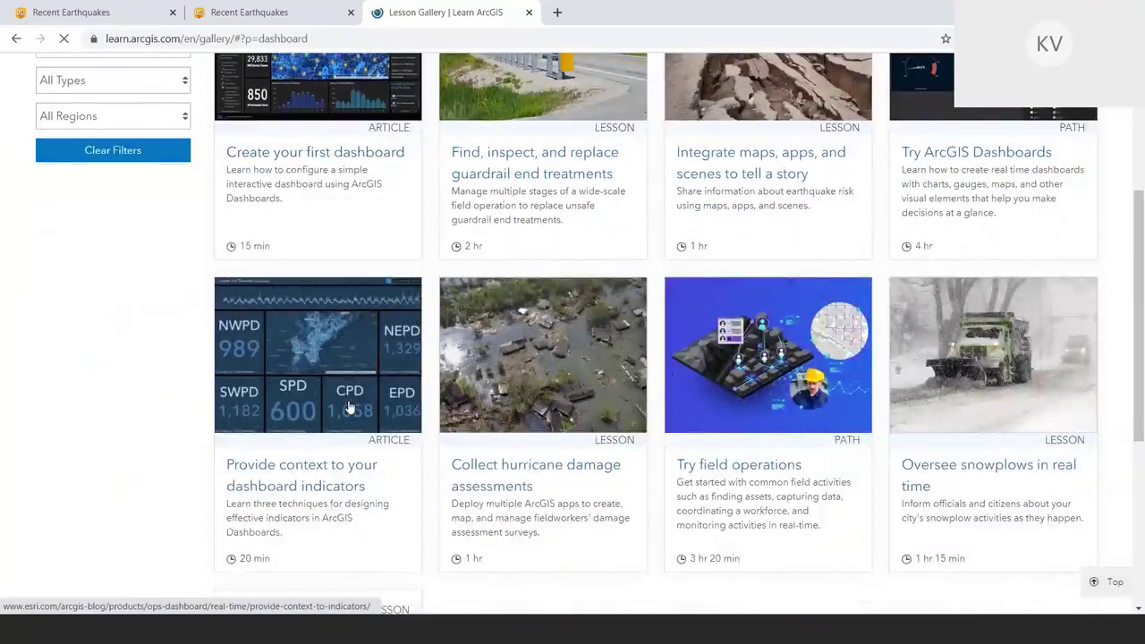
scroll(349, 407, up, 1)
right_click(322, 286)
click(329, 294)
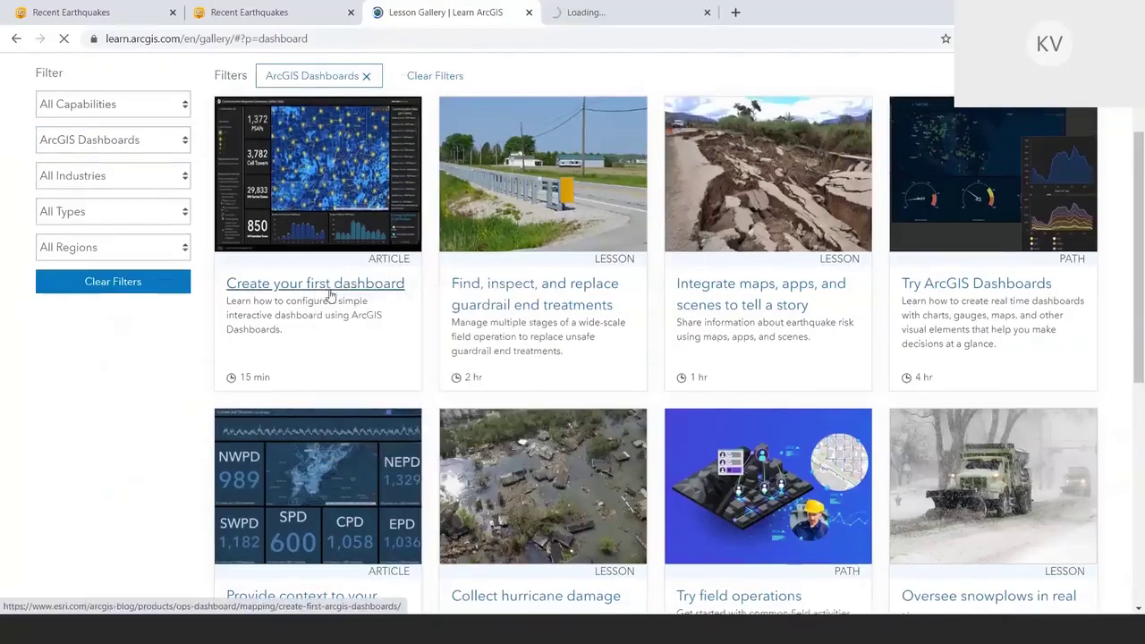
key(ctrl+Tab)
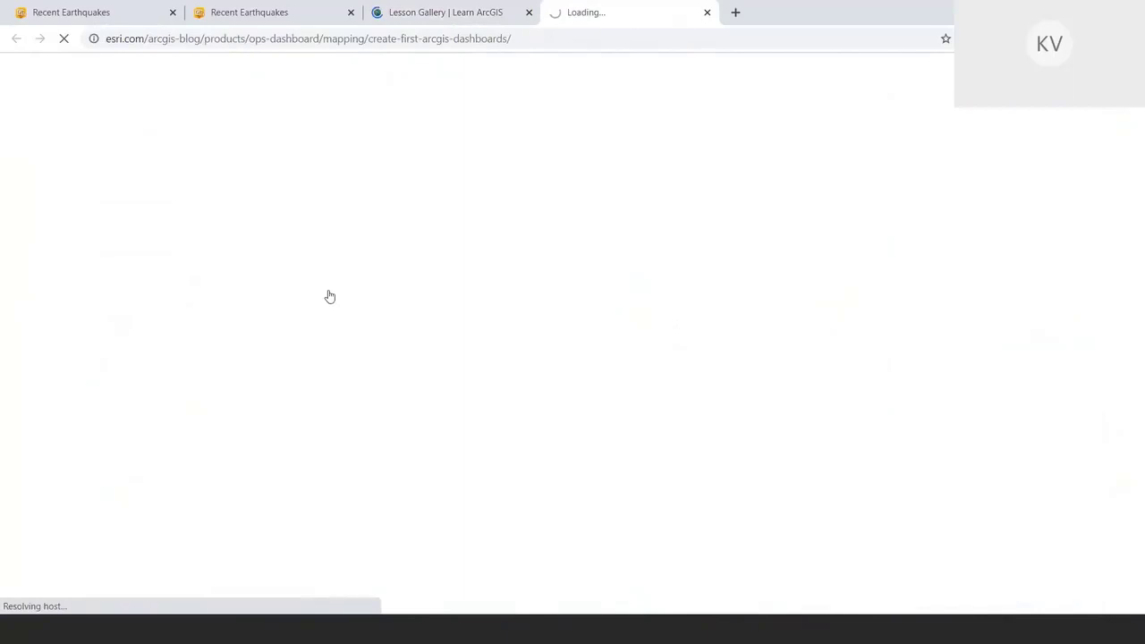
key(ctrl+shift+Tab)
scroll(654, 336, down, 3)
scroll(654, 337, down, 1)
scroll(652, 332, up, 10)
key(ctrl+Tab)
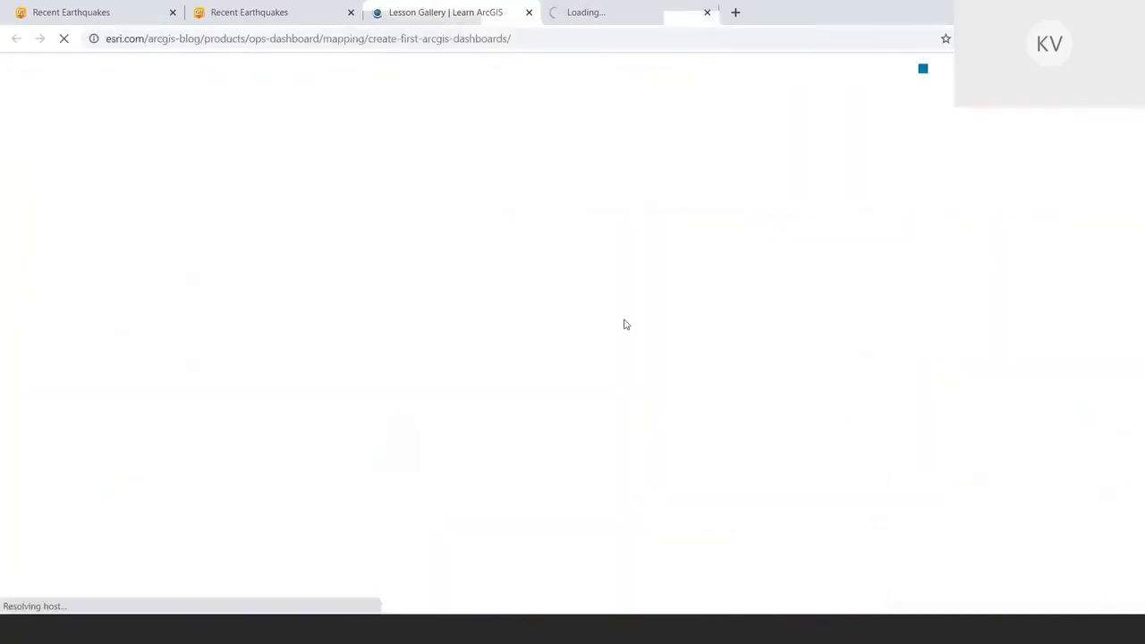